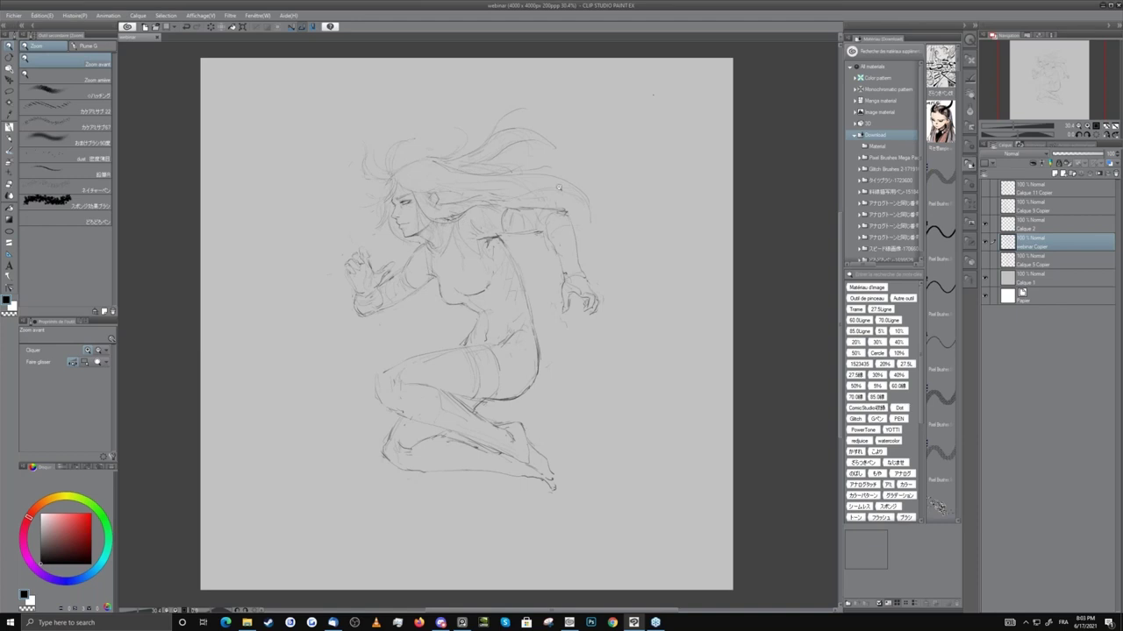
pyautogui.click(1064, 223)
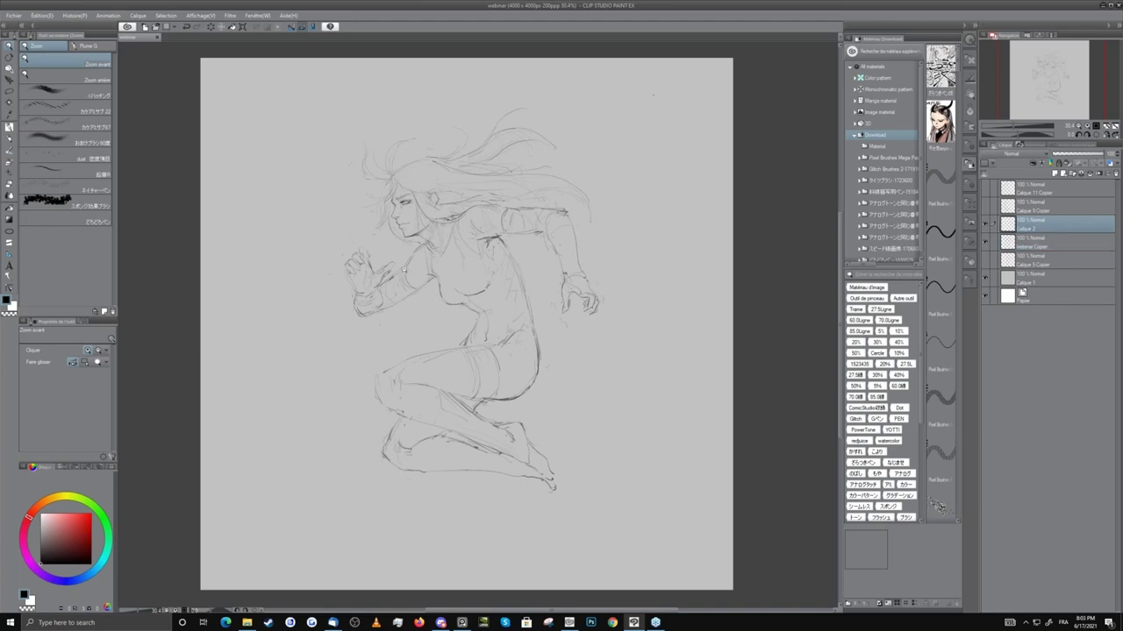
pyautogui.moveTo(424, 272)
pyautogui.mouseDown()
pyautogui.moveTo(427, 301)
pyautogui.moveTo(418, 291)
pyautogui.moveTo(430, 284)
pyautogui.mouseUp()
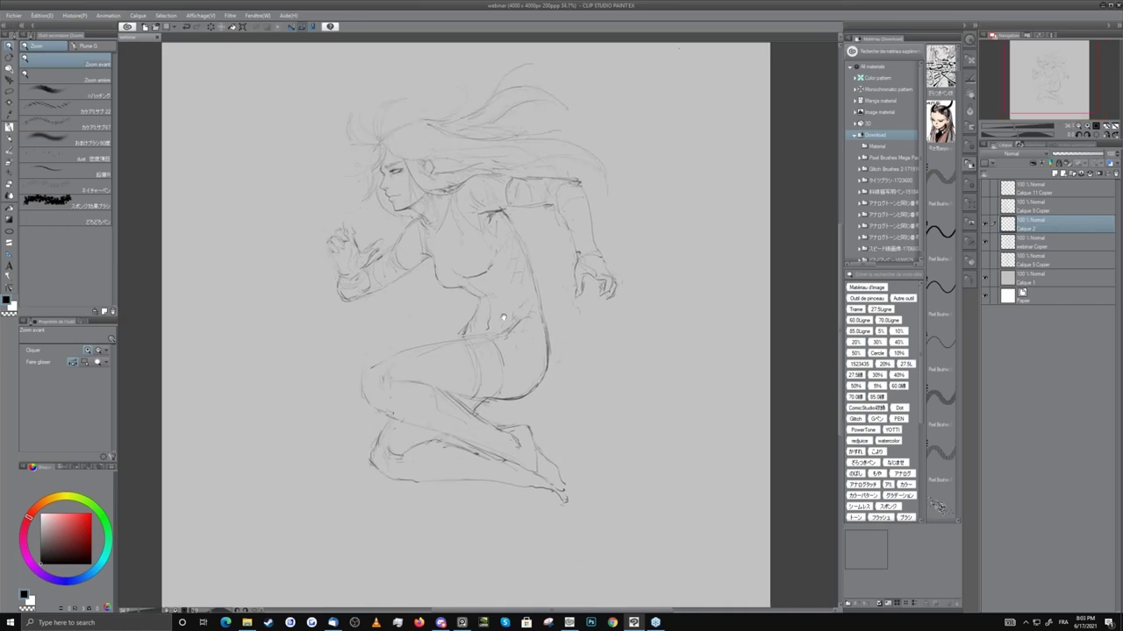
pyautogui.scroll(1, 430, 284)
pyautogui.scroll(-1, 430, 284)
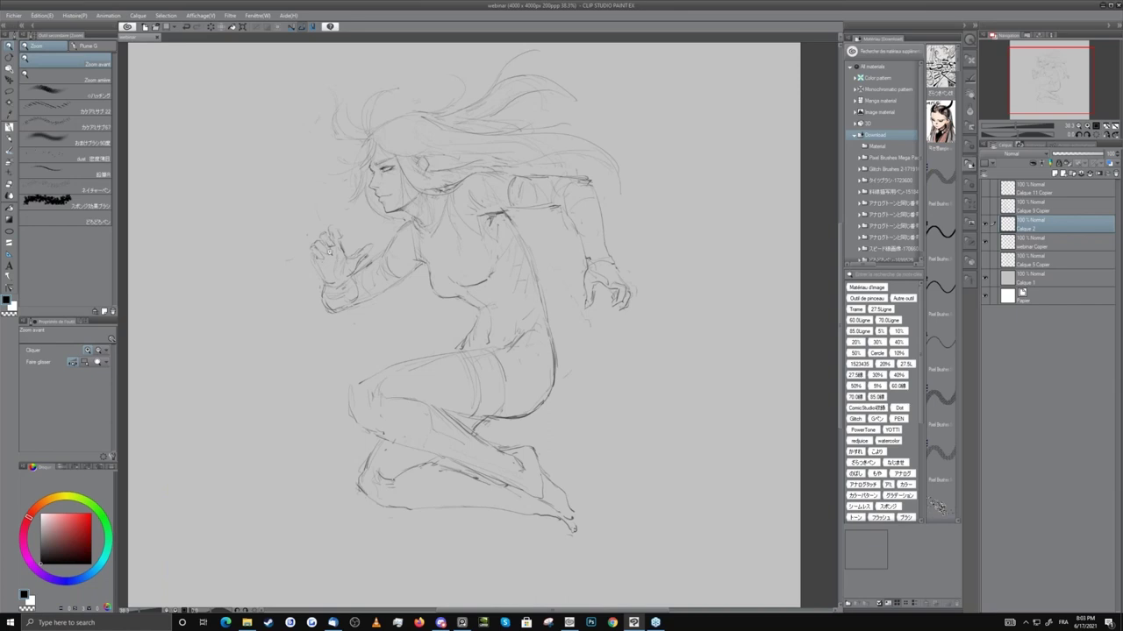
pyautogui.scroll(-2, 334, 256)
pyautogui.scroll(2, 342, 256)
pyautogui.scroll(-1, 342, 250)
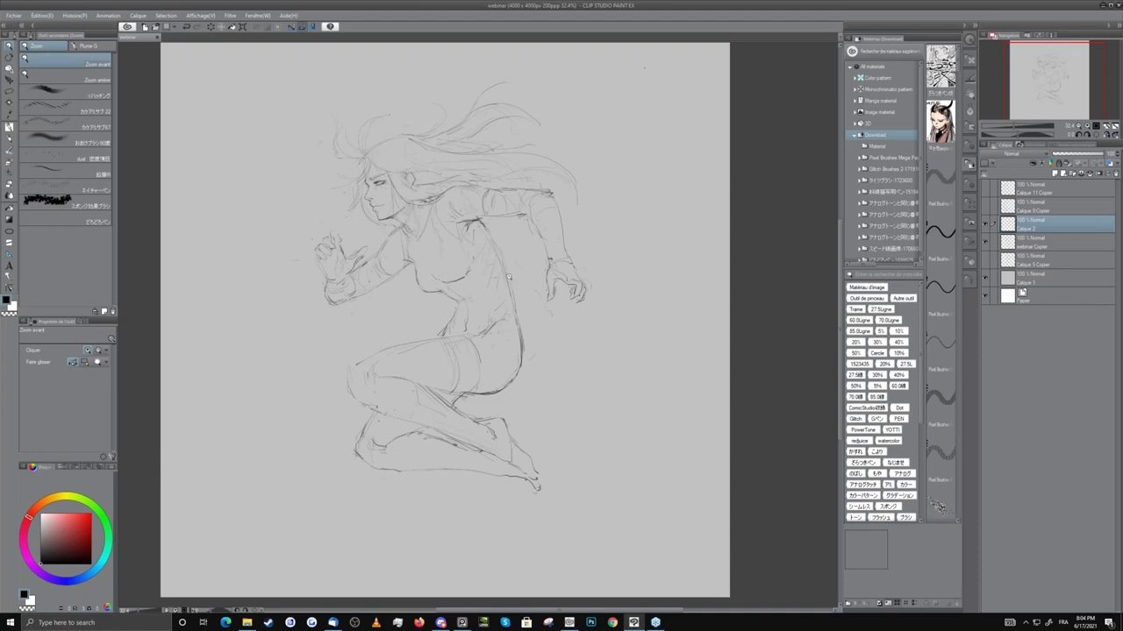
pyautogui.moveTo(446, 329); pyautogui.dragTo(459, 347)
pyautogui.scroll(-2, 458, 347)
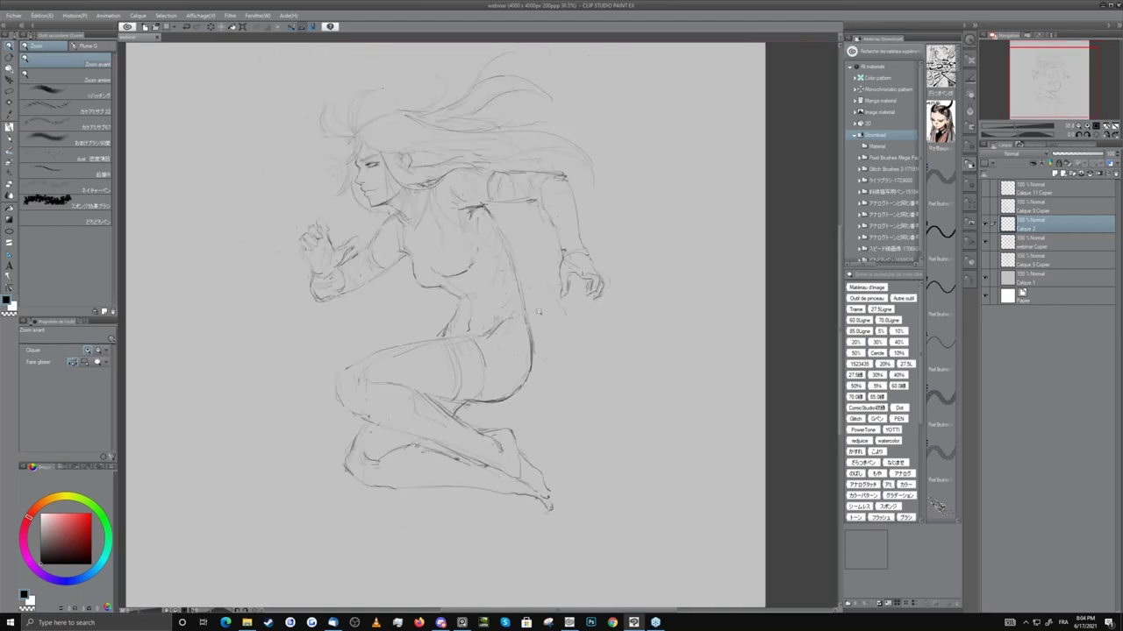
pyautogui.moveTo(580, 344); pyautogui.dragTo(583, 385)
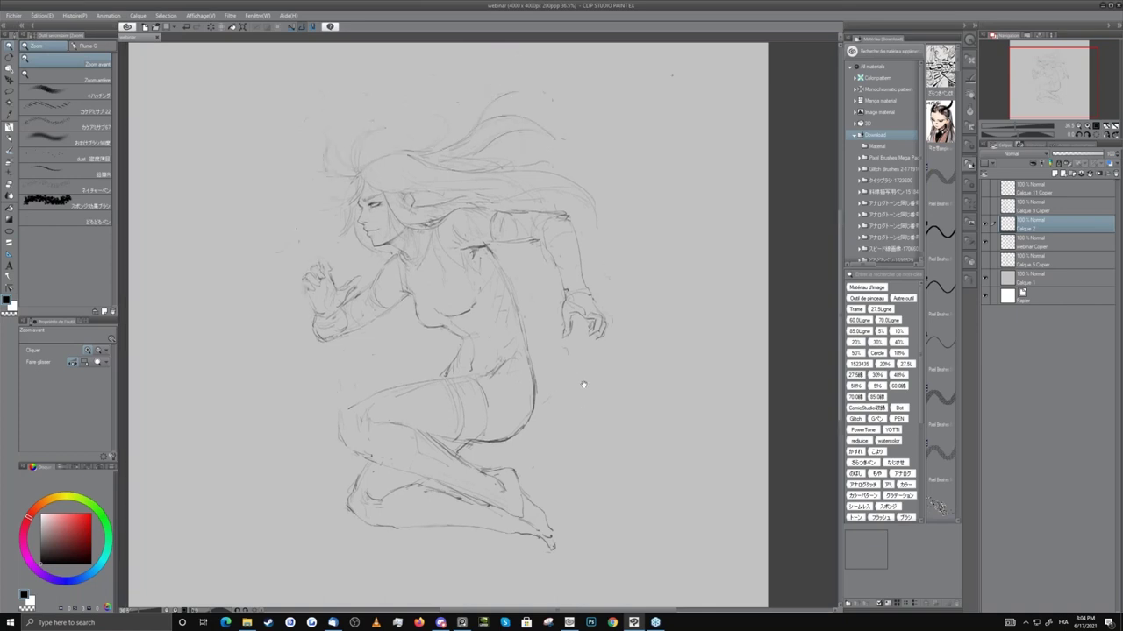
pyautogui.scroll(1, 583, 384)
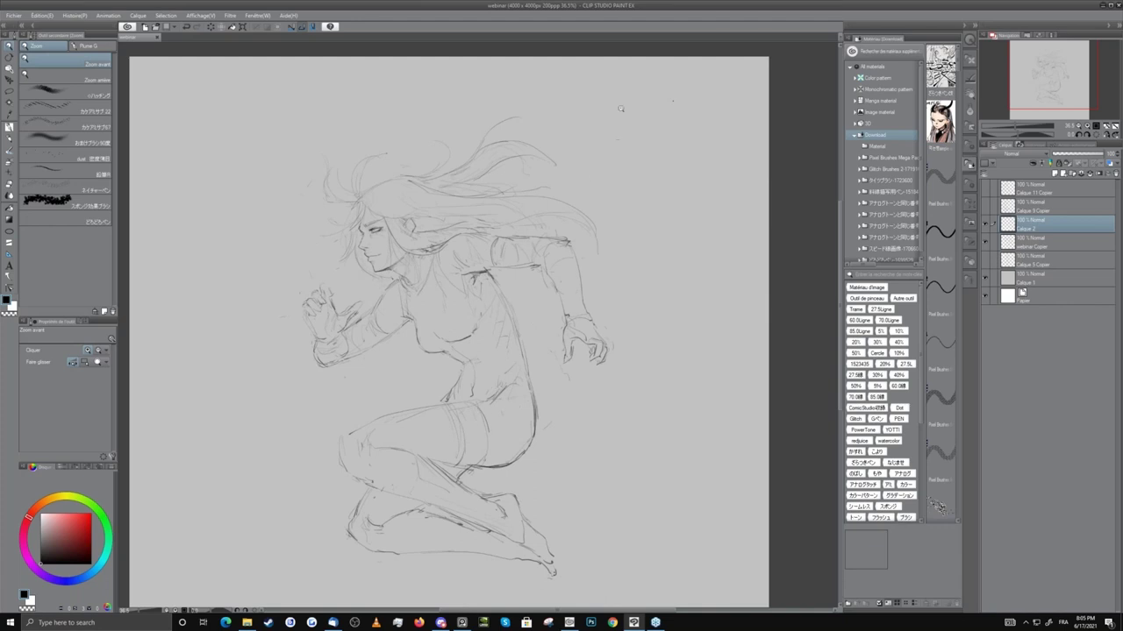
pyautogui.moveTo(504, 252); pyautogui.dragTo(503, 221)
pyautogui.moveTo(503, 230); pyautogui.dragTo(465, 178)
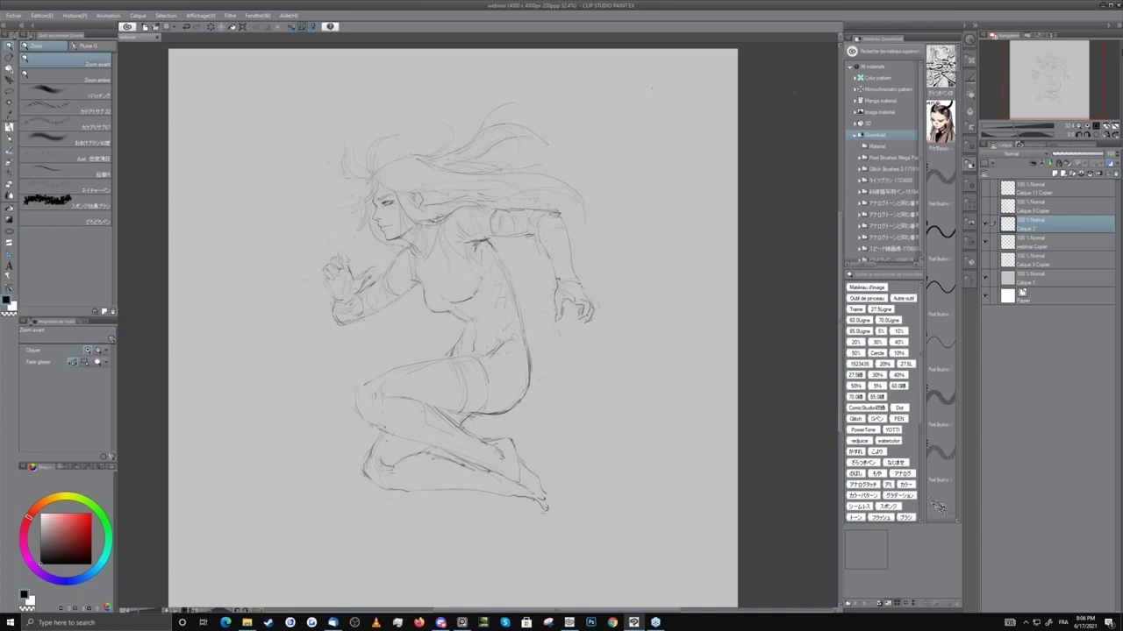
pyautogui.moveTo(417, 187); pyautogui.dragTo(441, 189)
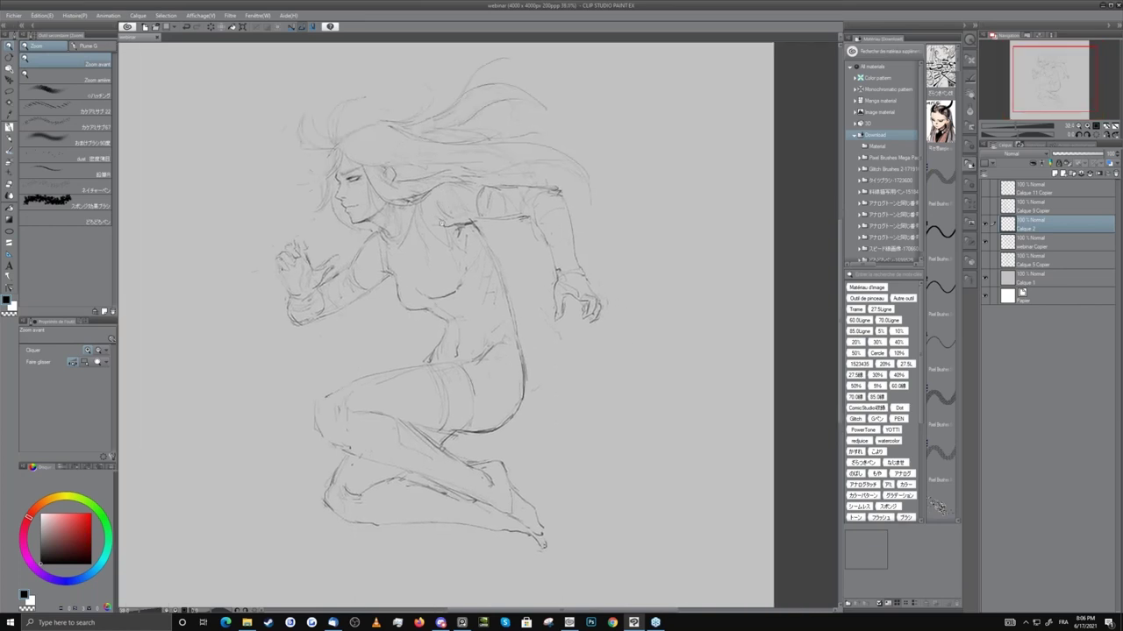
pyautogui.click(444, 226)
pyautogui.moveTo(446, 227); pyautogui.dragTo(438, 213)
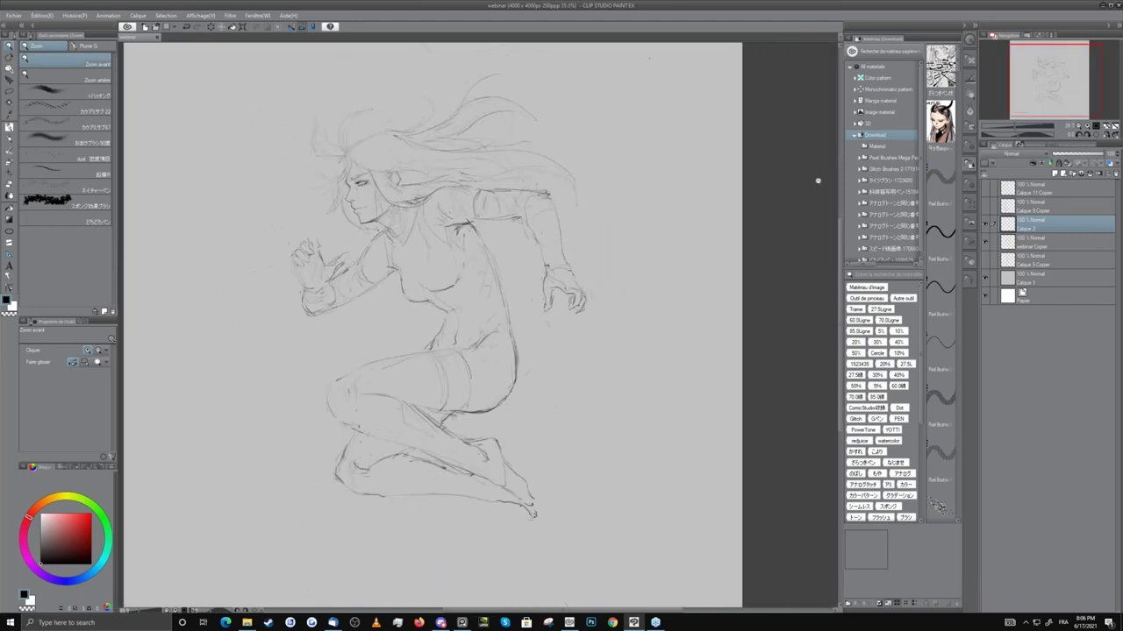
# Lower the opacity of the rough sketch layer "webinar Copier" to 41%.
pyautogui.click(1021, 245)
pyautogui.moveTo(489, 246); pyautogui.dragTo(504, 265)
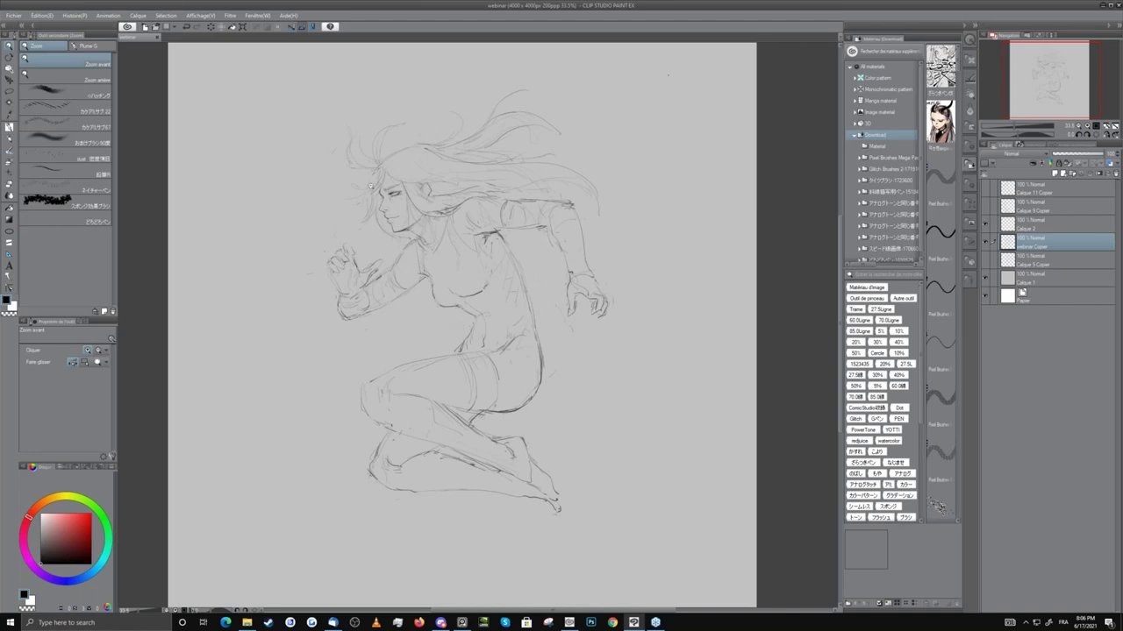
pyautogui.moveTo(368, 188); pyautogui.dragTo(436, 149)
pyautogui.click(1074, 156)
pyautogui.click(1074, 155)
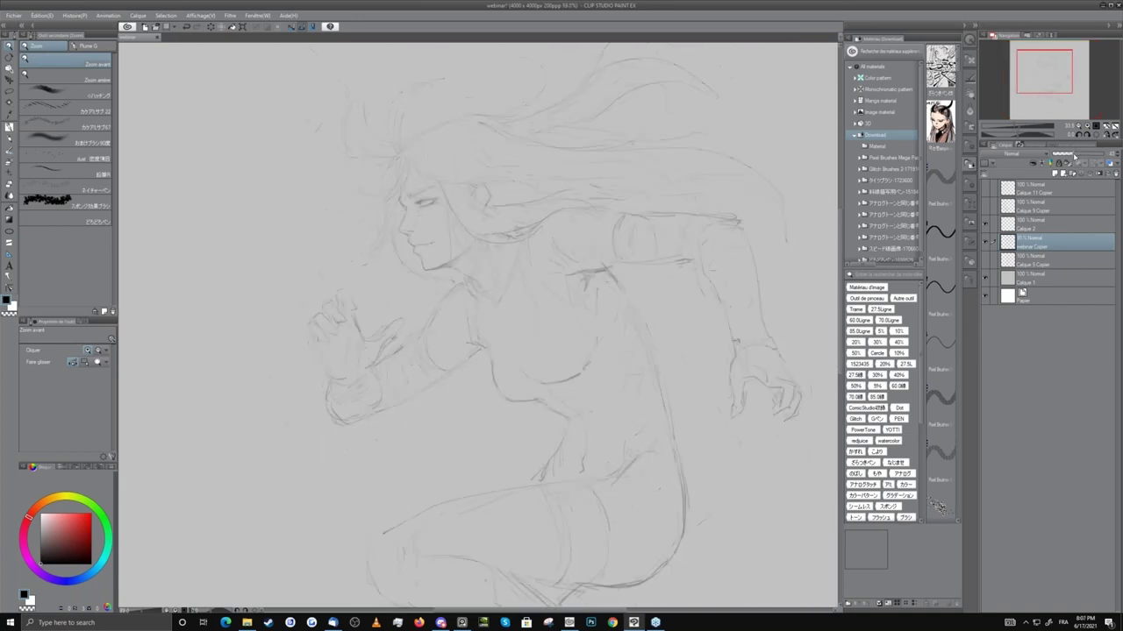
# On layer Calque 2, sketch a pointed helmet visor and an angular jaw guard around the face with a smaller dark pencil.
pyautogui.click(1055, 226)
pyautogui.press('p')
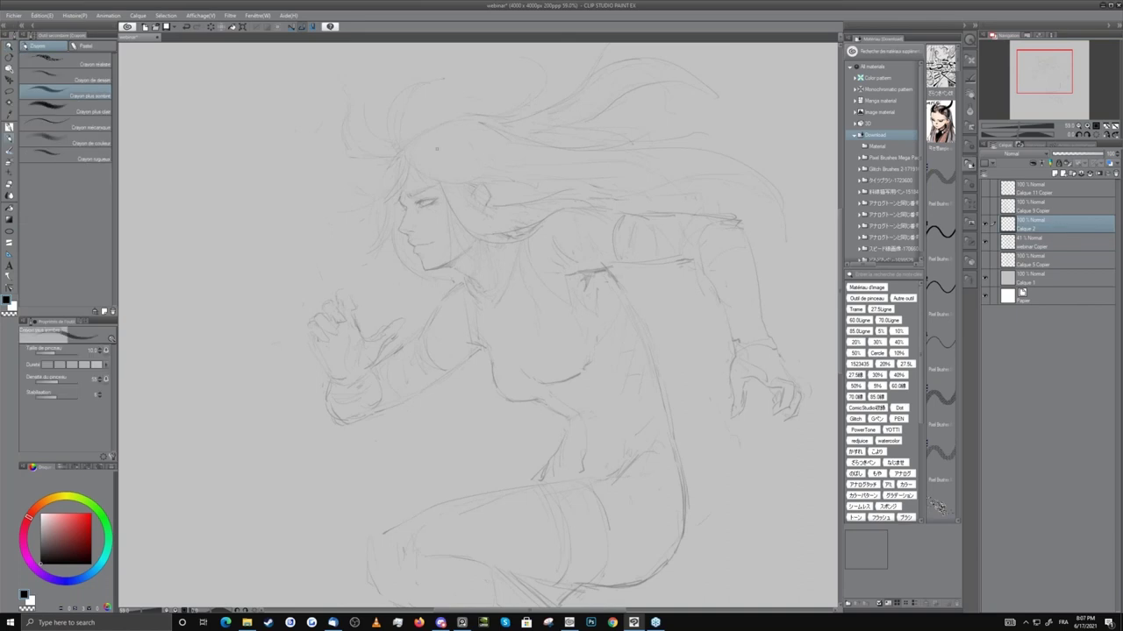
pyautogui.moveTo(426, 167)
pyautogui.mouseDown()
pyautogui.moveTo(409, 223)
pyautogui.moveTo(329, 265)
pyautogui.mouseUp()
pyautogui.press('[')
pyautogui.press('[')
pyautogui.press('[')
pyautogui.press('[')
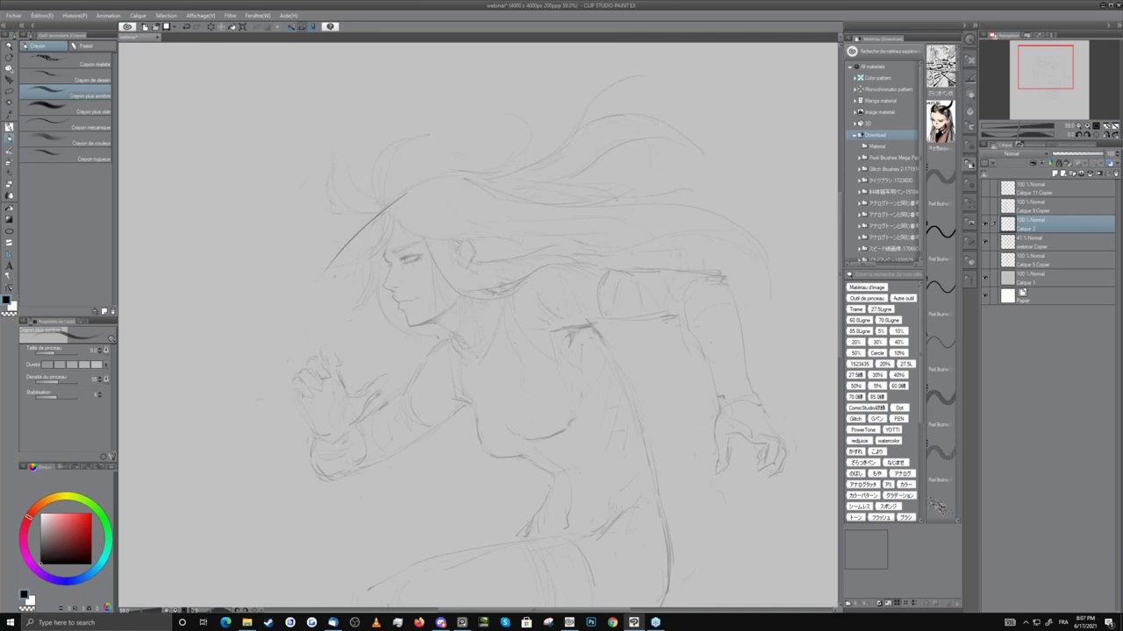
pyautogui.moveTo(327, 268); pyautogui.dragTo(316, 283)
pyautogui.moveTo(351, 277)
pyautogui.mouseDown()
pyautogui.moveTo(320, 284)
pyautogui.moveTo(435, 267)
pyautogui.mouseUp()
pyautogui.moveTo(362, 278)
pyautogui.mouseDown()
pyautogui.moveTo(382, 323)
pyautogui.moveTo(380, 360)
pyautogui.moveTo(441, 318)
pyautogui.mouseUp()
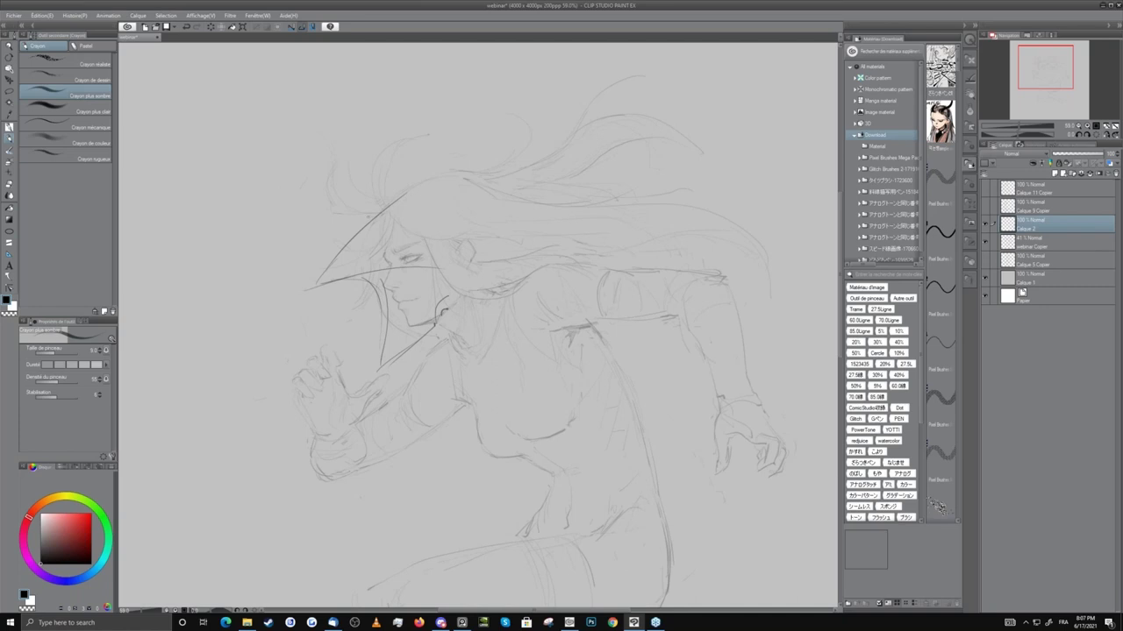
# Extend the helmet's ridge up over the forehead and clean up the lower visor and jaw guard lines beside the face.
pyautogui.press('e')
pyautogui.moveTo(405, 195)
pyautogui.mouseDown()
pyautogui.moveTo(312, 292)
pyautogui.moveTo(364, 213)
pyautogui.moveTo(446, 161)
pyautogui.mouseUp()
pyautogui.press('p')
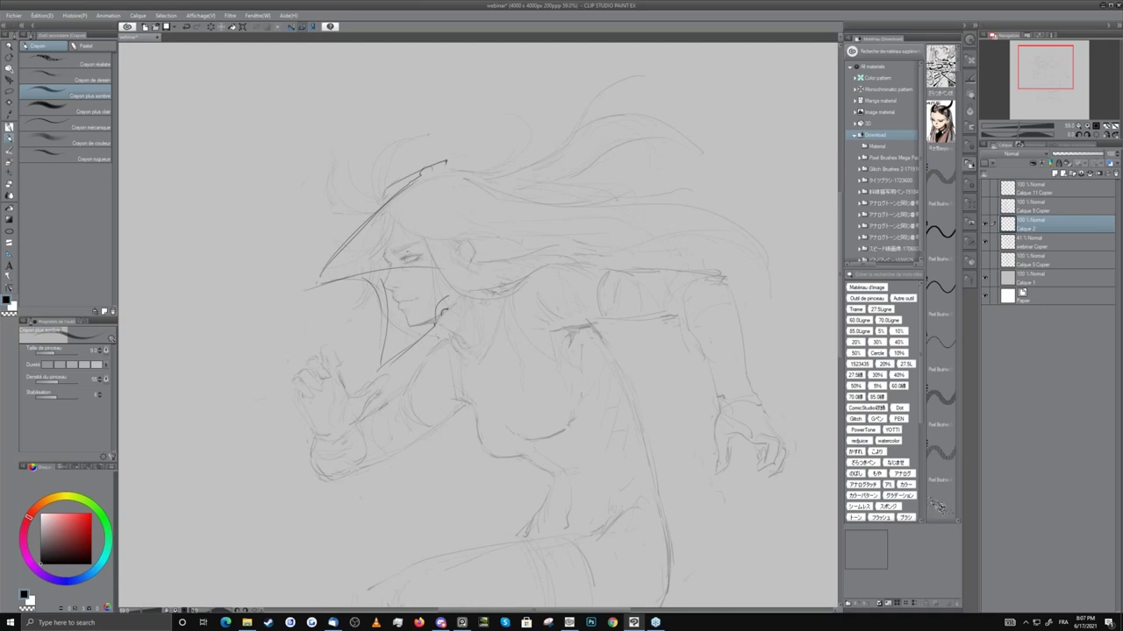
pyautogui.moveTo(399, 252)
pyautogui.mouseDown()
pyautogui.moveTo(434, 240)
pyautogui.moveTo(399, 253)
pyautogui.moveTo(425, 248)
pyautogui.moveTo(398, 265)
pyautogui.moveTo(447, 269)
pyautogui.mouseUp()
pyautogui.press('e')
pyautogui.press('p')
pyautogui.press('e')
pyautogui.press('e')
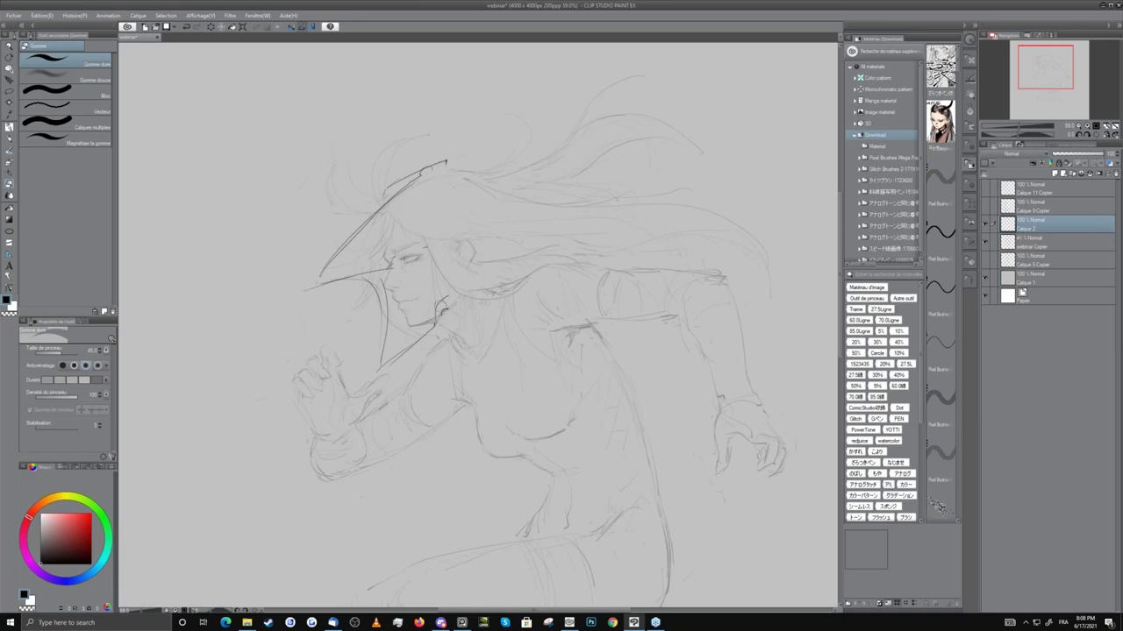
pyautogui.press('p')
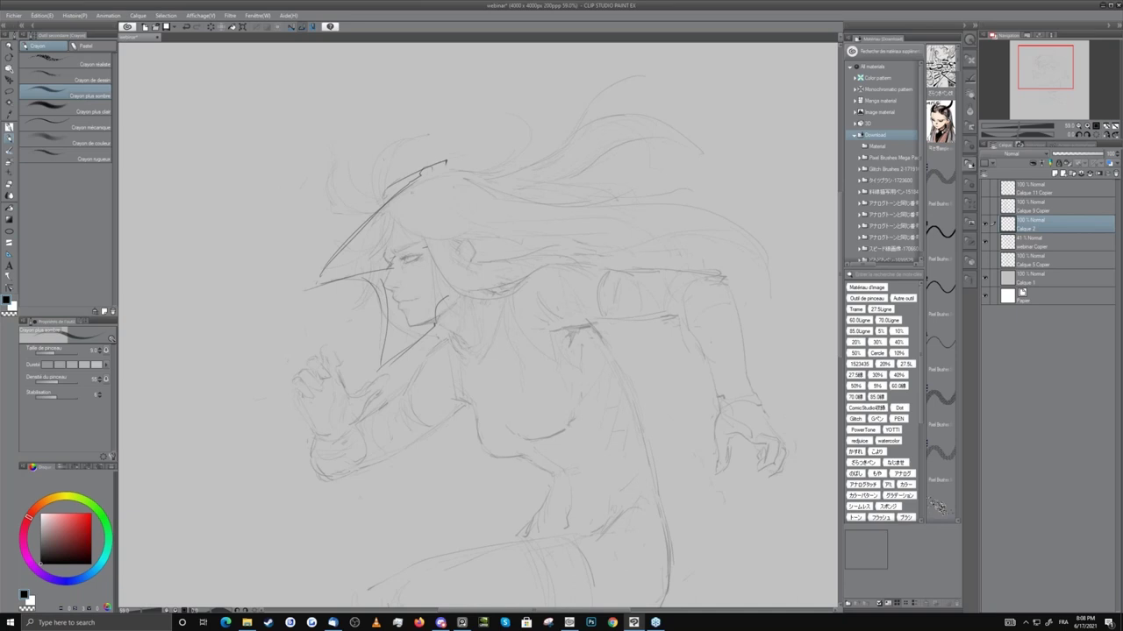
# Draw the helmet's double crown edge, the angled plate behind it and the guard outline around the ear.
pyautogui.moveTo(388, 193)
pyautogui.mouseDown()
pyautogui.moveTo(385, 207)
pyautogui.moveTo(421, 173)
pyautogui.moveTo(496, 177)
pyautogui.moveTo(453, 159)
pyautogui.moveTo(484, 170)
pyautogui.mouseUp()
pyautogui.press('e')
pyautogui.press('p')
pyautogui.press('e')
pyautogui.press('p')
pyautogui.moveTo(471, 166)
pyautogui.mouseDown()
pyautogui.moveTo(506, 172)
pyautogui.moveTo(475, 234)
pyautogui.mouseUp()
pyautogui.moveTo(501, 186)
pyautogui.mouseDown()
pyautogui.moveTo(530, 198)
pyautogui.moveTo(490, 250)
pyautogui.moveTo(462, 249)
pyautogui.moveTo(434, 280)
pyautogui.mouseUp()
pyautogui.press('e')
pyautogui.press('p')
pyautogui.moveTo(455, 237); pyautogui.dragTo(453, 278)
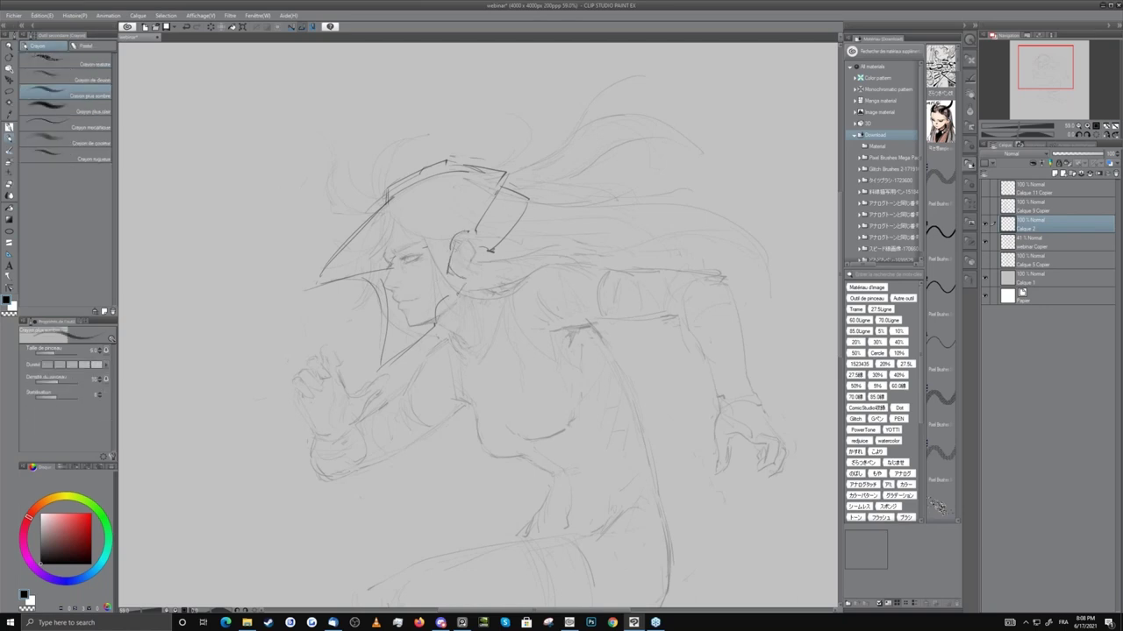
# Close the visor's pointed tip and add a second angular plate behind the ear, erasing stray lines.
pyautogui.moveTo(327, 268)
pyautogui.mouseDown()
pyautogui.moveTo(311, 293)
pyautogui.moveTo(380, 289)
pyautogui.mouseUp()
pyautogui.moveTo(524, 219)
pyautogui.mouseDown()
pyautogui.moveTo(535, 234)
pyautogui.moveTo(497, 269)
pyautogui.moveTo(514, 255)
pyautogui.mouseUp()
pyautogui.press('e')
pyautogui.press('p')
pyautogui.press('e')
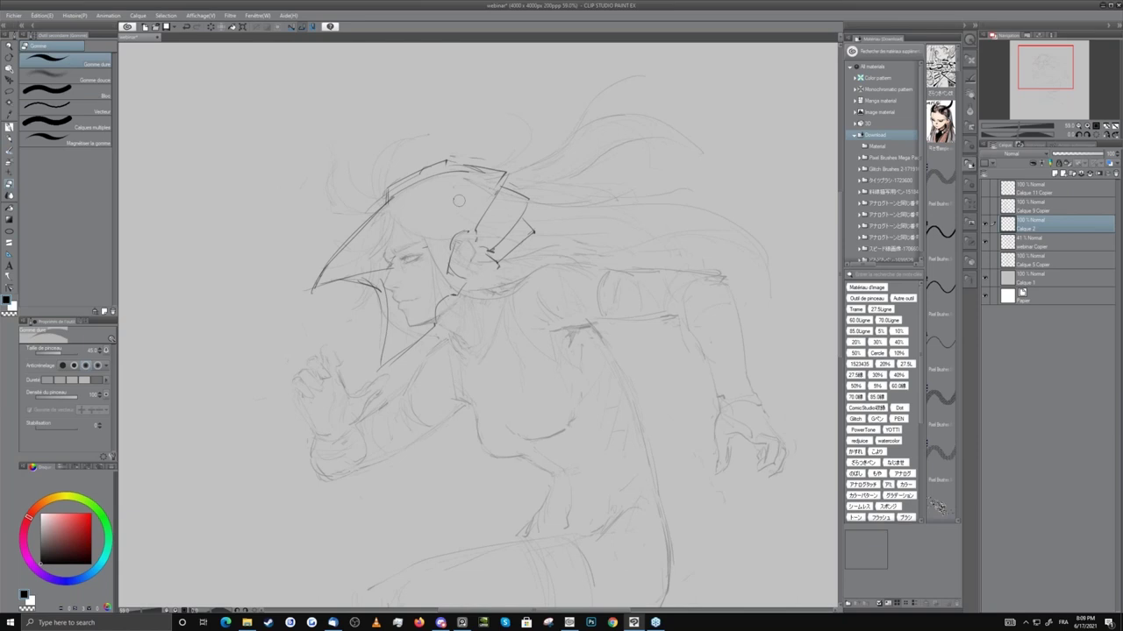
pyautogui.moveTo(293, 208)
pyautogui.mouseDown()
pyautogui.moveTo(299, 193)
pyautogui.moveTo(282, 189)
pyautogui.moveTo(260, 235)
pyautogui.mouseUp()
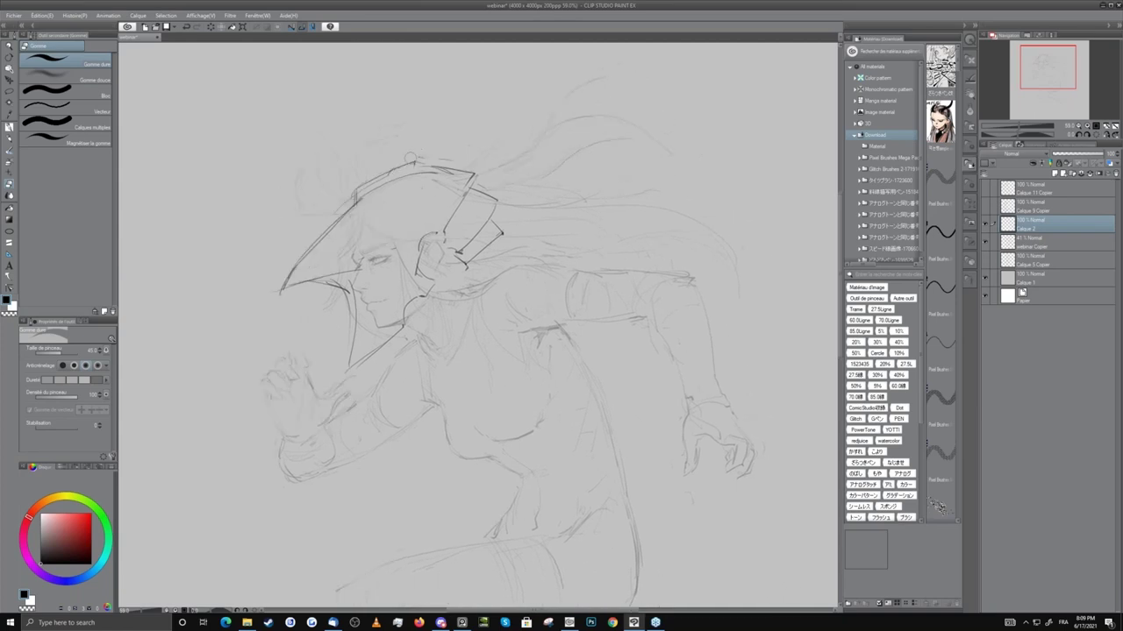
pyautogui.press('p')
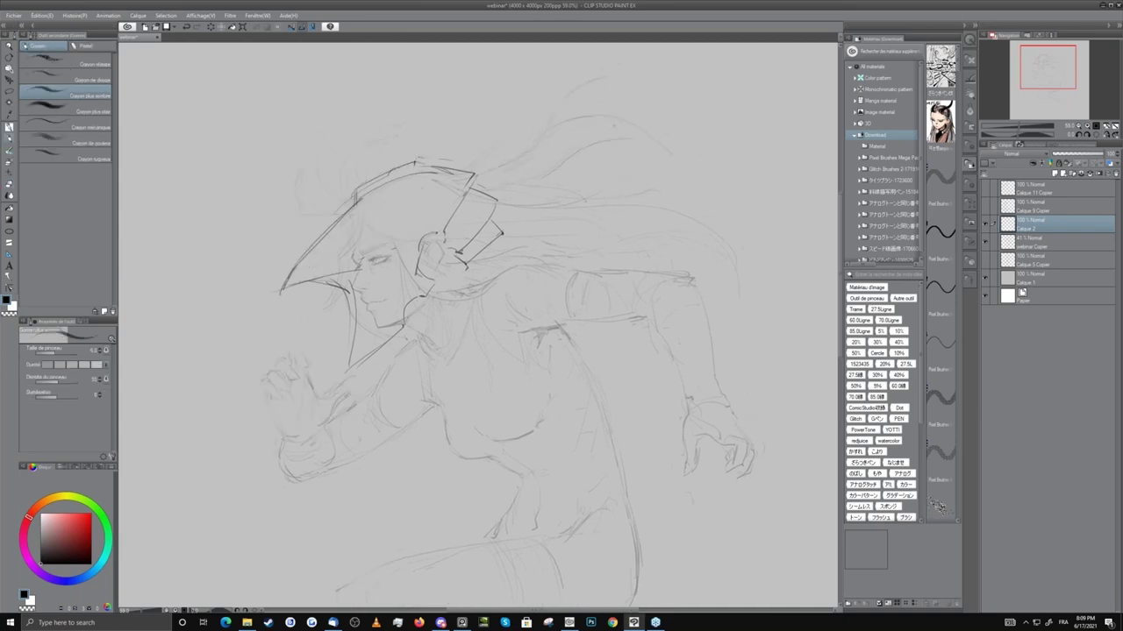
# Sketch a chain of three even ovals and a chain of three growing ovals beside the head, and erase both.
pyautogui.moveTo(328, 281); pyautogui.dragTo(437, 307)
pyautogui.moveTo(274, 265); pyautogui.dragTo(285, 273)
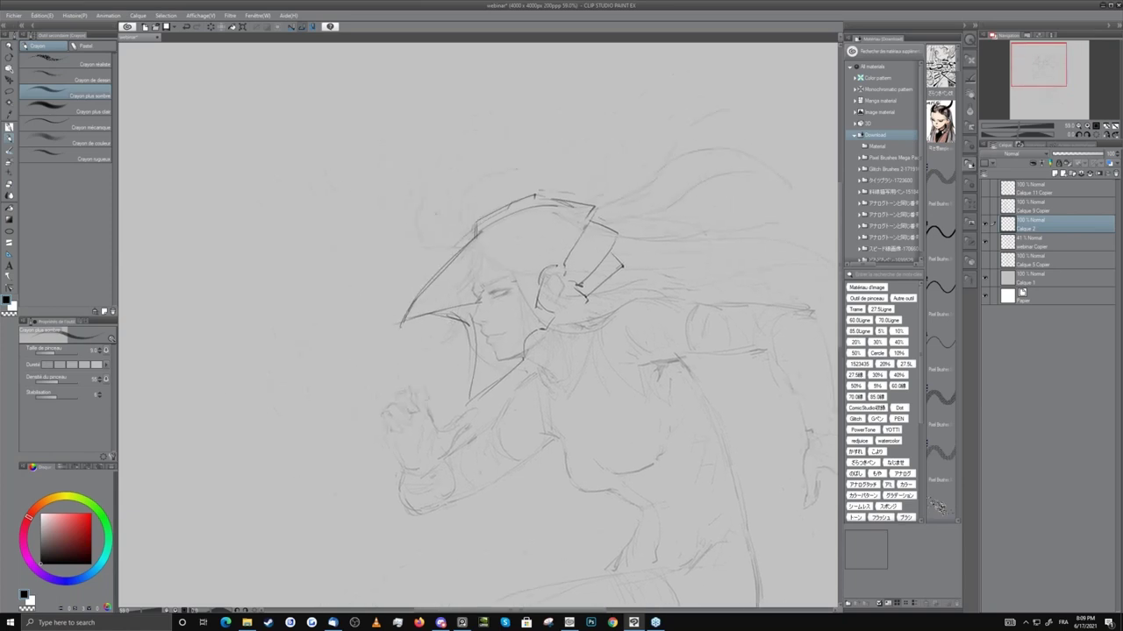
pyautogui.moveTo(262, 254)
pyautogui.mouseDown()
pyautogui.moveTo(250, 274)
pyautogui.moveTo(312, 227)
pyautogui.mouseUp()
pyautogui.hotkey('ctrl', 'z')
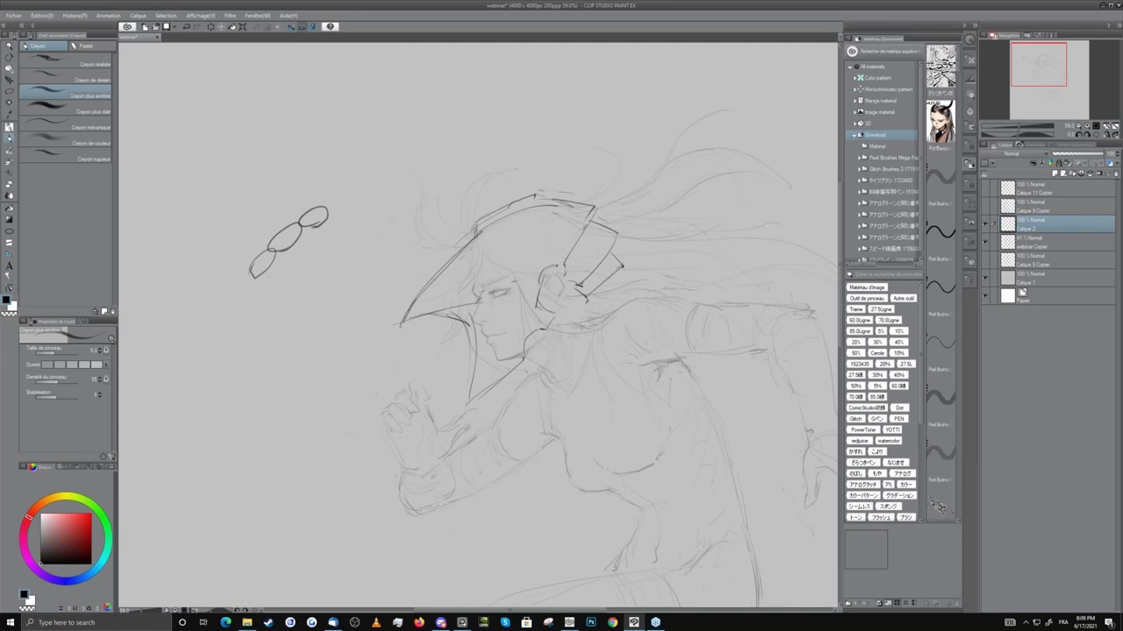
pyautogui.moveTo(288, 288)
pyautogui.mouseDown()
pyautogui.moveTo(324, 258)
pyautogui.moveTo(329, 279)
pyautogui.moveTo(304, 289)
pyautogui.mouseUp()
pyautogui.moveTo(356, 264)
pyautogui.mouseDown()
pyautogui.moveTo(326, 262)
pyautogui.moveTo(380, 251)
pyautogui.mouseUp()
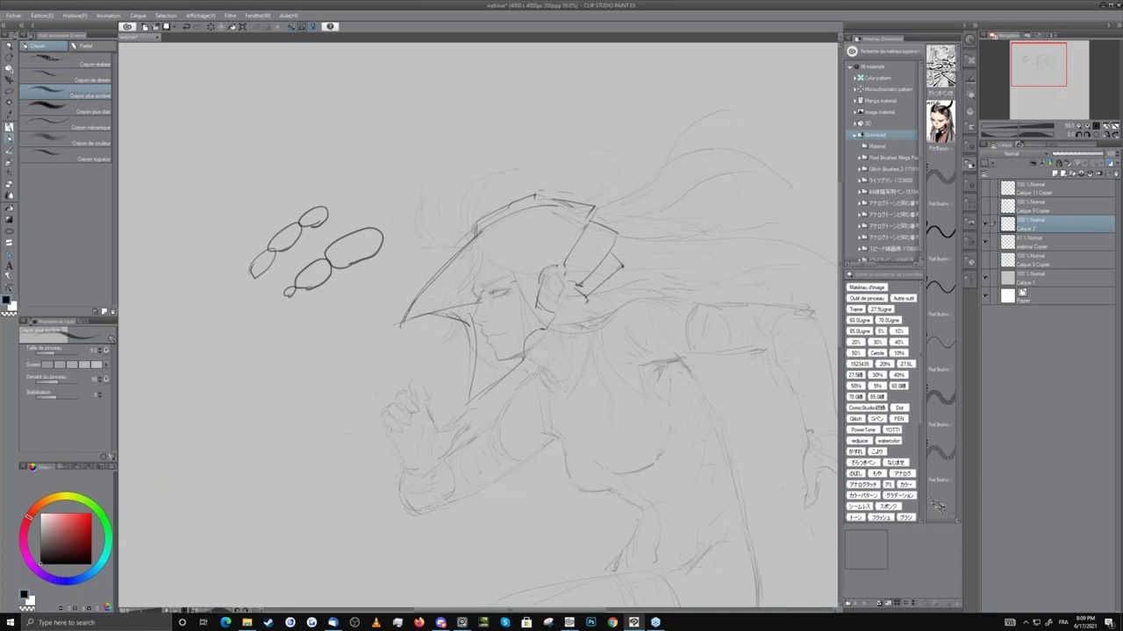
pyautogui.press('e')
pyautogui.moveTo(335, 207)
pyautogui.mouseDown()
pyautogui.moveTo(258, 262)
pyautogui.moveTo(339, 210)
pyautogui.moveTo(265, 293)
pyautogui.moveTo(392, 234)
pyautogui.moveTo(331, 293)
pyautogui.moveTo(355, 264)
pyautogui.moveTo(326, 283)
pyautogui.mouseUp()
# Sketch the forearm guard, wrist cuff and finger plates over the character's rear arm and hand.
pyautogui.moveTo(590, 308); pyautogui.dragTo(365, 223)
pyautogui.press('p')
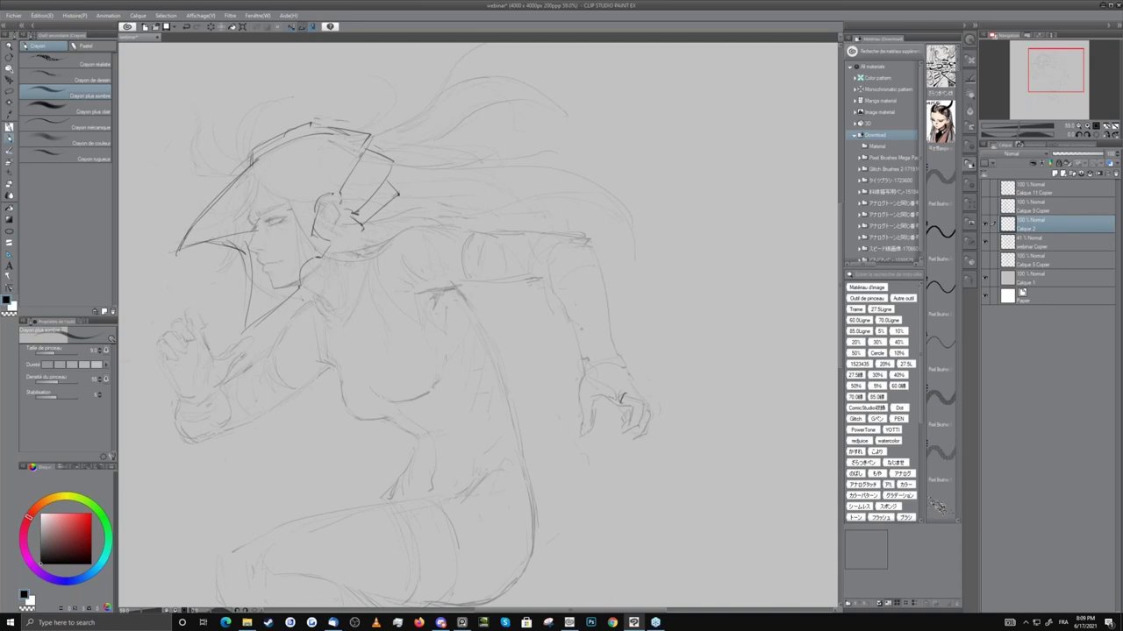
pyautogui.moveTo(605, 395)
pyautogui.mouseDown()
pyautogui.moveTo(633, 386)
pyautogui.moveTo(600, 356)
pyautogui.moveTo(621, 359)
pyautogui.mouseUp()
pyautogui.moveTo(591, 356)
pyautogui.mouseDown()
pyautogui.moveTo(606, 354)
pyautogui.moveTo(576, 333)
pyautogui.moveTo(558, 294)
pyautogui.moveTo(596, 271)
pyautogui.moveTo(575, 275)
pyautogui.moveTo(606, 309)
pyautogui.moveTo(611, 343)
pyautogui.moveTo(645, 404)
pyautogui.mouseUp()
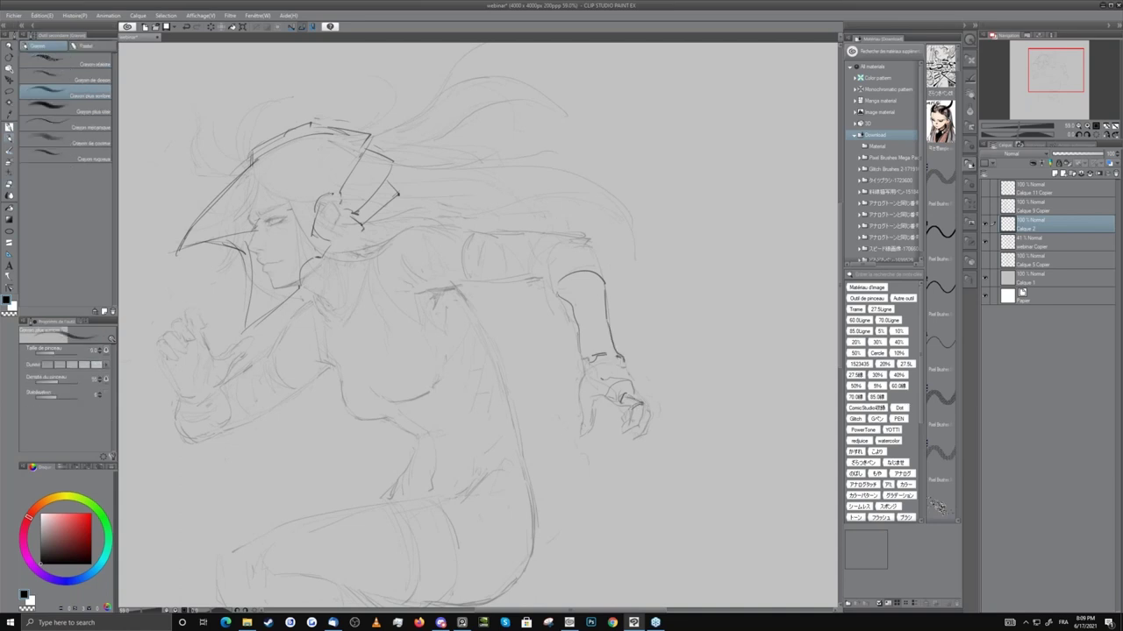
pyautogui.moveTo(606, 392); pyautogui.dragTo(614, 405)
# Draw a small angular elbow plate on the rear arm and reinforce the forearm guard's outline.
pyautogui.moveTo(574, 242); pyautogui.dragTo(593, 256)
pyautogui.moveTo(576, 235)
pyautogui.mouseDown()
pyautogui.moveTo(594, 236)
pyautogui.moveTo(591, 253)
pyautogui.mouseUp()
pyautogui.moveTo(447, 233); pyautogui.dragTo(565, 236)
pyautogui.moveTo(670, 260); pyautogui.dragTo(693, 333)
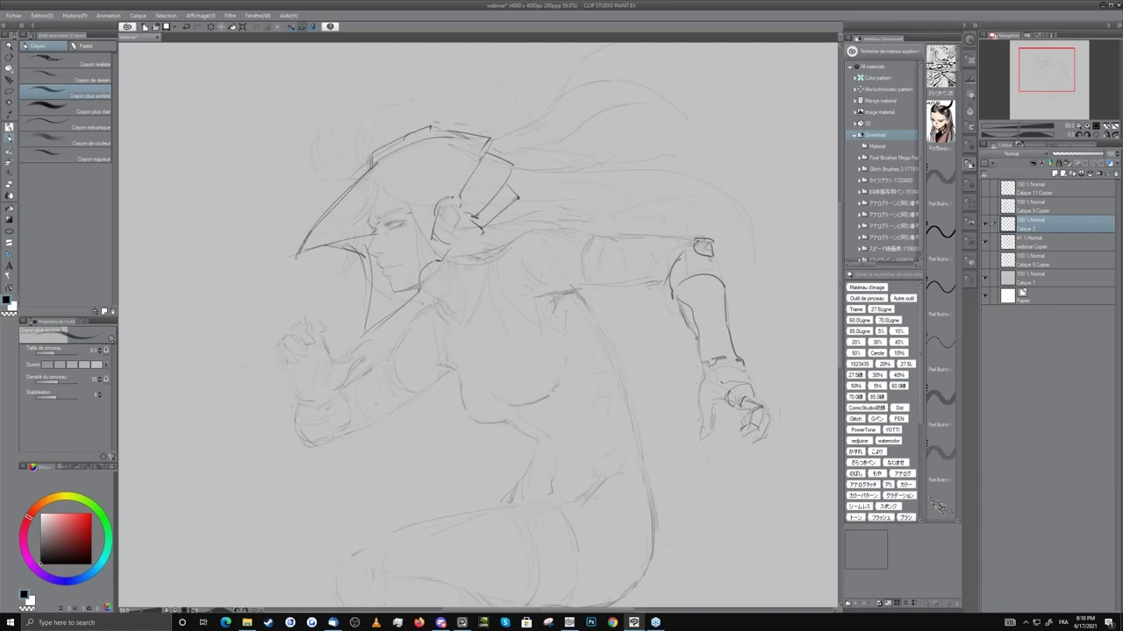
# Mark the eye, nose and mouth areas of the face with small ovals using a thinner pencil.
pyautogui.moveTo(424, 185)
pyautogui.mouseDown()
pyautogui.moveTo(443, 133)
pyautogui.moveTo(440, 193)
pyautogui.moveTo(382, 276)
pyautogui.mouseUp()
pyautogui.press('e')
pyautogui.press('p')
pyautogui.moveTo(340, 316)
pyautogui.mouseDown()
pyautogui.moveTo(352, 336)
pyautogui.moveTo(342, 334)
pyautogui.mouseUp()
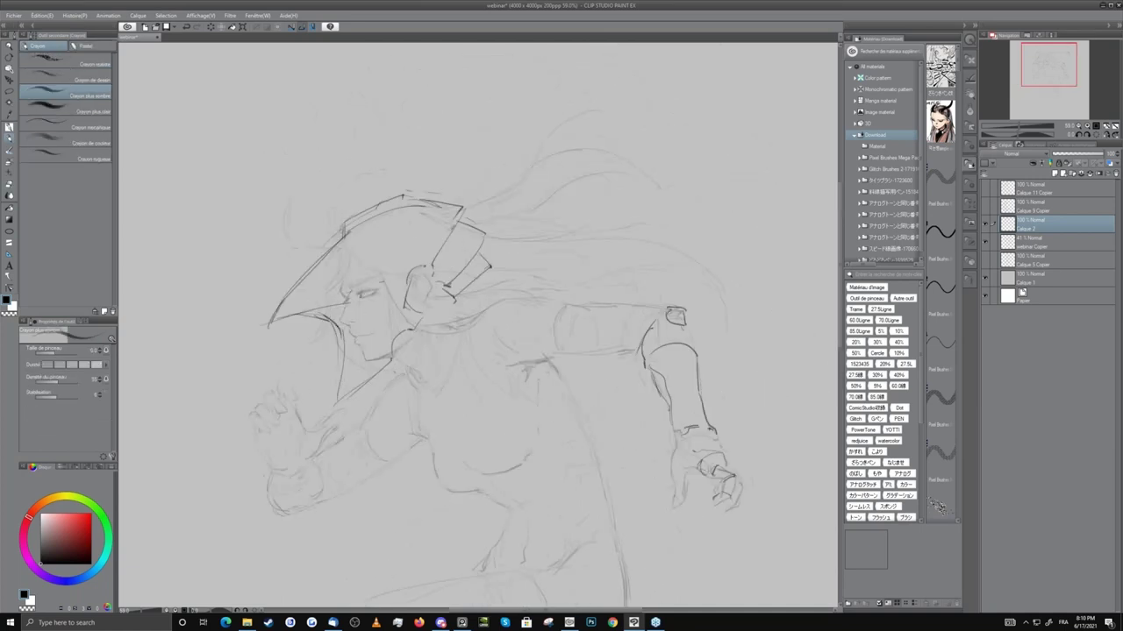
pyautogui.press('[')
pyautogui.moveTo(359, 295); pyautogui.dragTo(372, 304)
pyautogui.hotkey('ctrl', 'z')
pyautogui.moveTo(355, 325); pyautogui.dragTo(364, 332)
# Tint the rough sketch layer "webinar Copier" blue and return to layer Calque 2.
pyautogui.click(1025, 245)
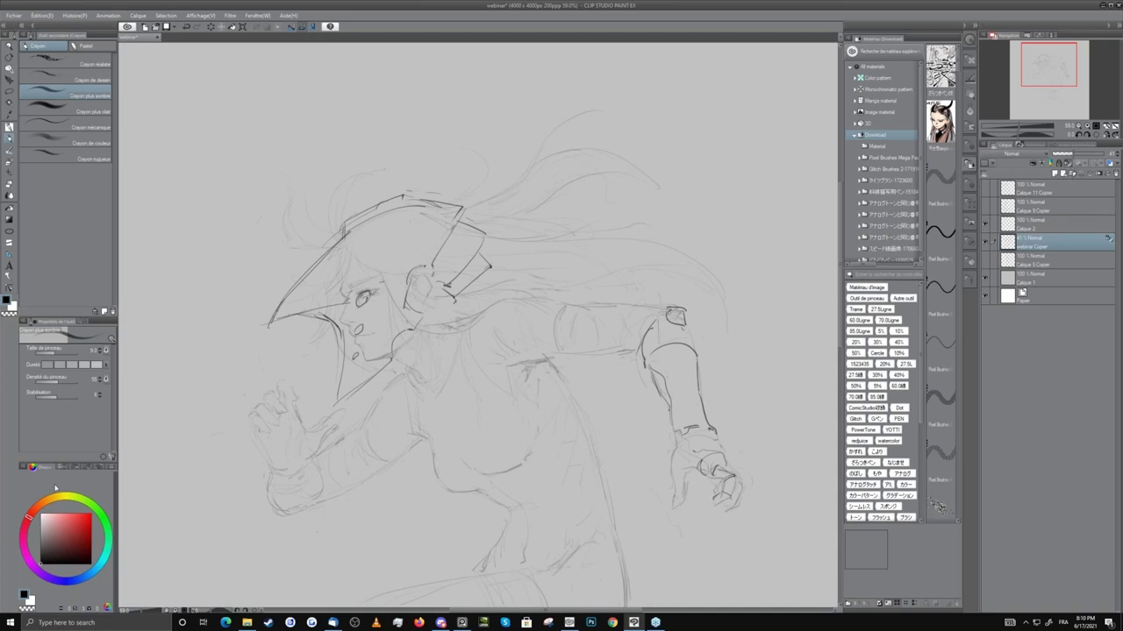
pyautogui.click(82, 579)
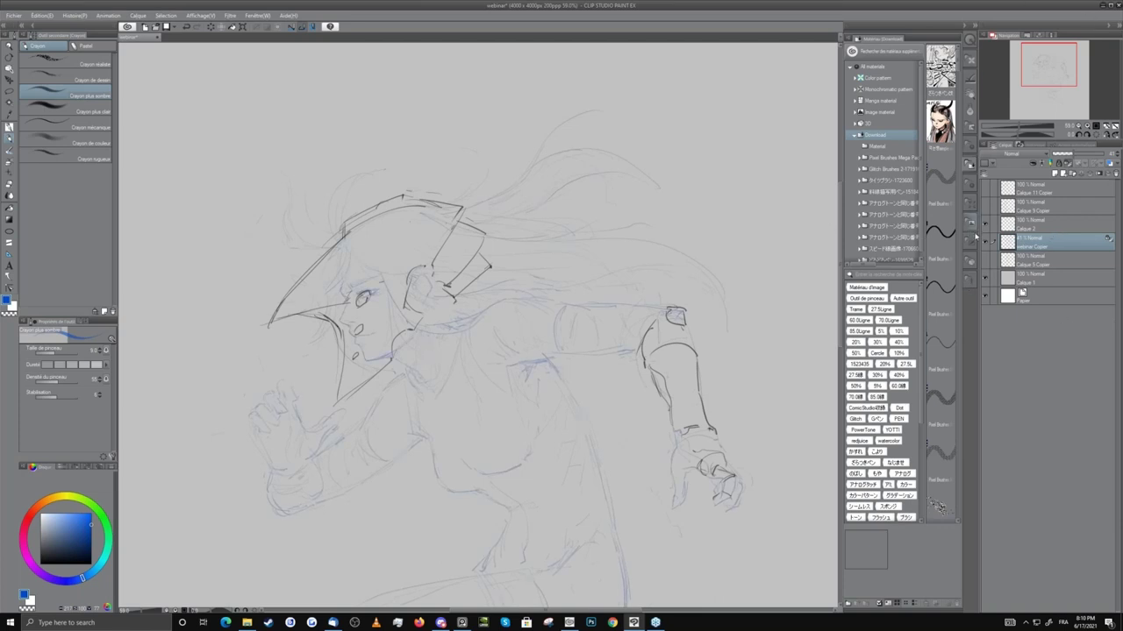
pyautogui.click(1033, 221)
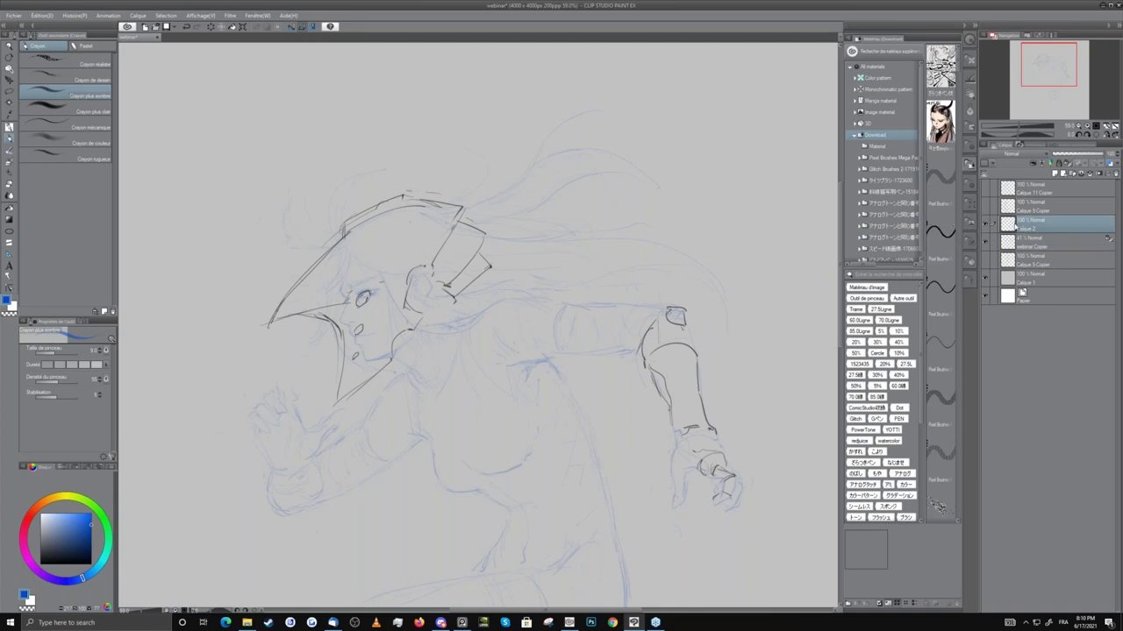
# Erase and redraw in black the joint between the helmet's visor and its crown above the forehead.
pyautogui.press('p')
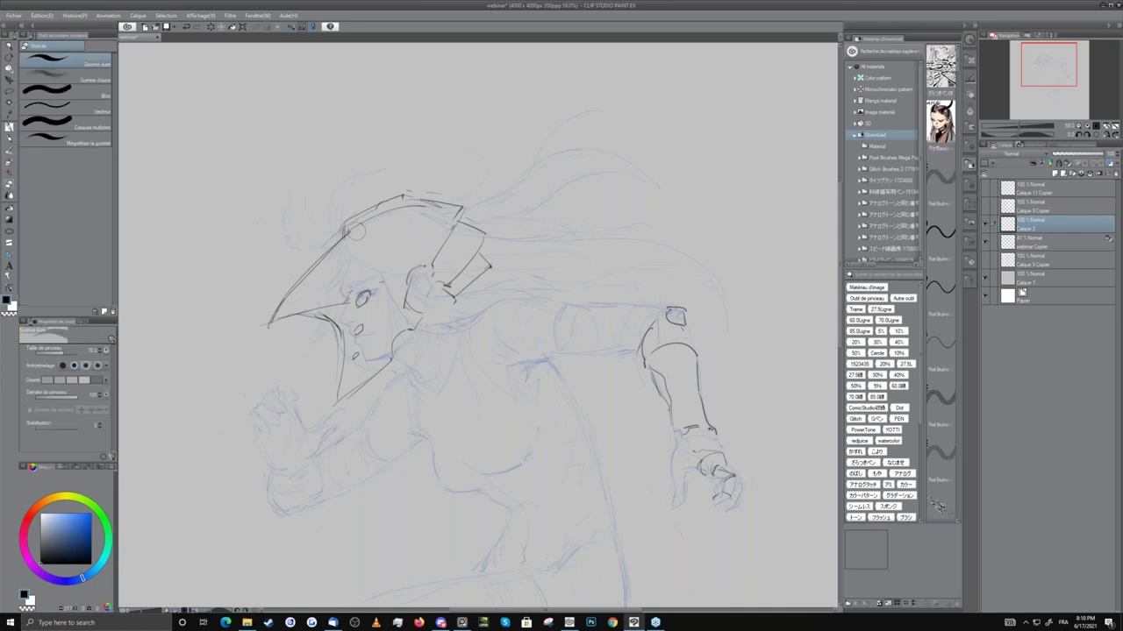
pyautogui.press('p')
pyautogui.press('e')
pyautogui.moveTo(361, 247)
pyautogui.mouseDown()
pyautogui.moveTo(349, 235)
pyautogui.moveTo(421, 212)
pyautogui.mouseUp()
pyautogui.press('p')
pyautogui.press('e')
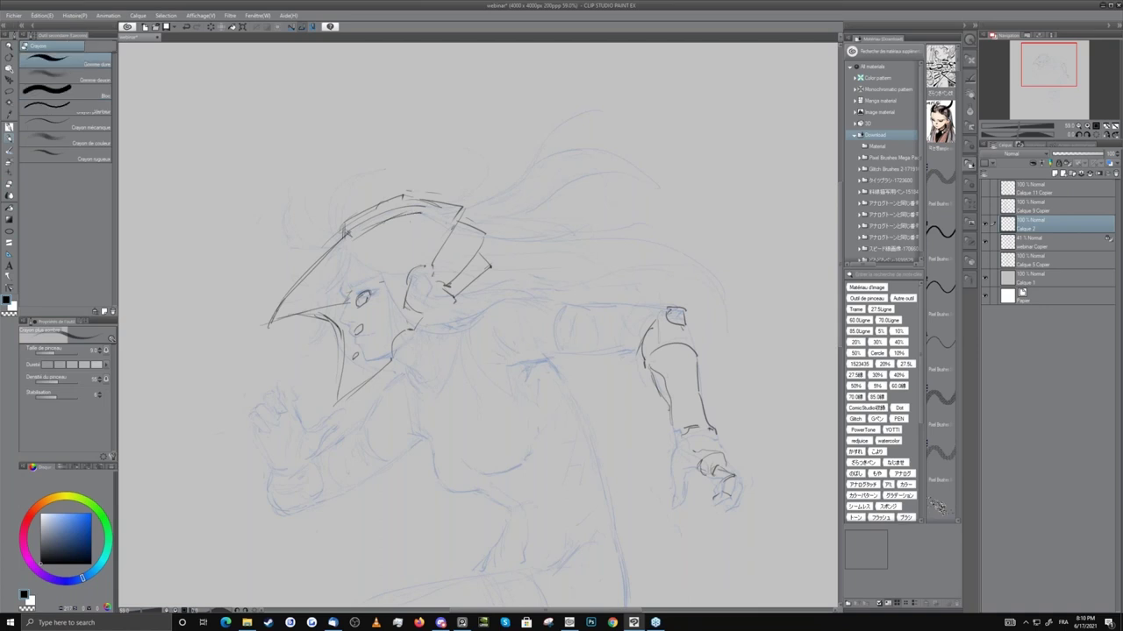
pyautogui.press('p')
pyautogui.moveTo(341, 226); pyautogui.dragTo(350, 237)
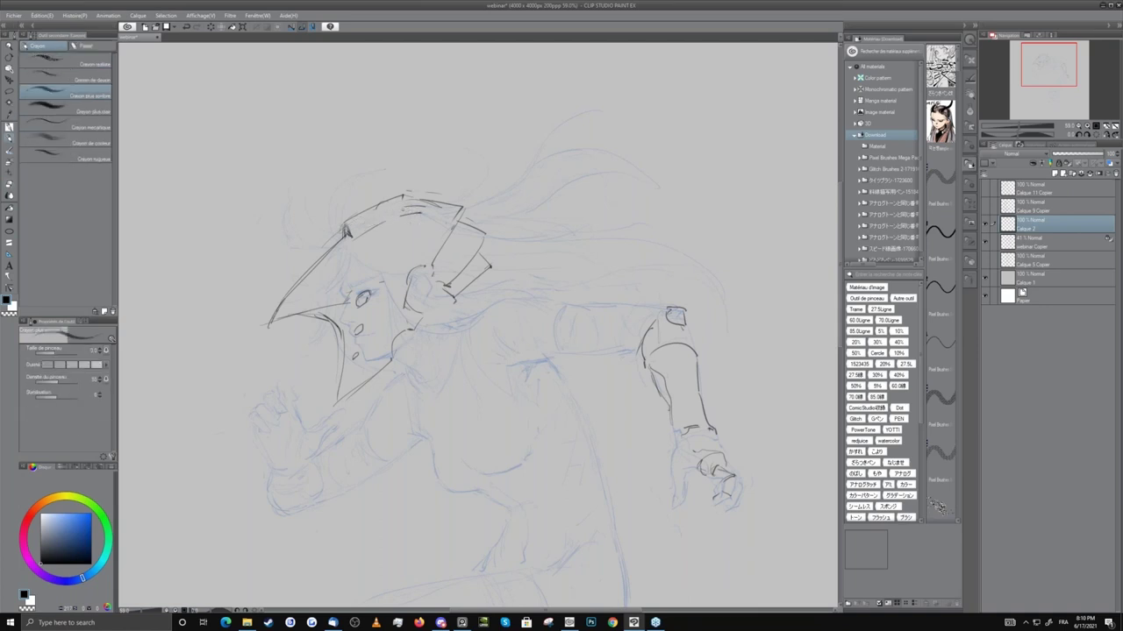
# Refine the inner edge of the helmet's crown band with short pencil strokes.
pyautogui.press('e')
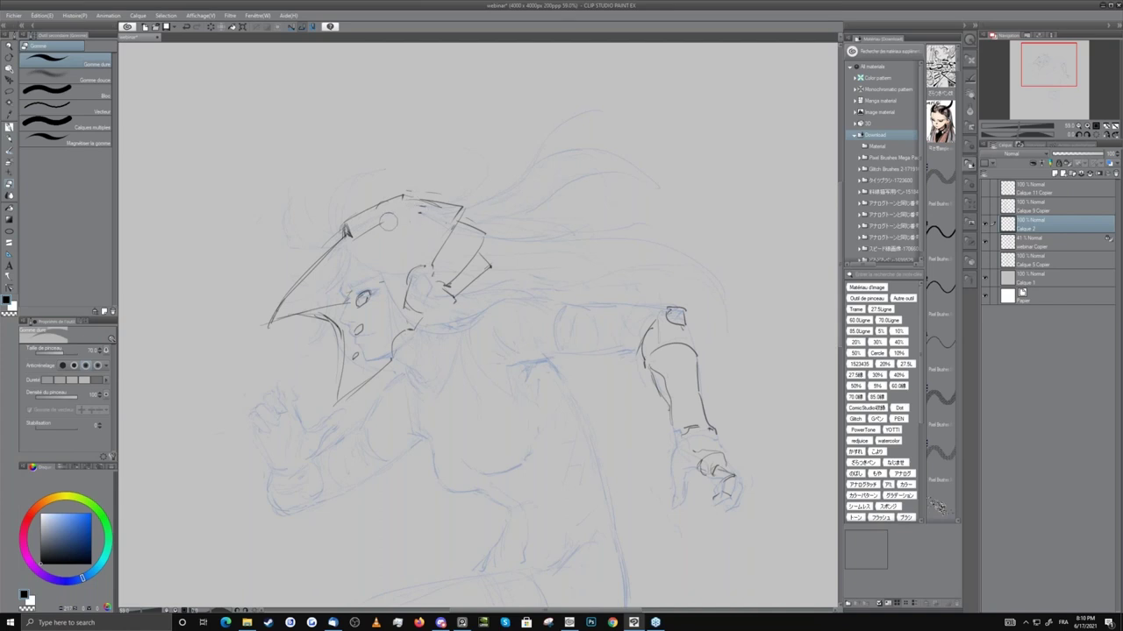
pyautogui.press('p')
pyautogui.moveTo(384, 220); pyautogui.dragTo(409, 211)
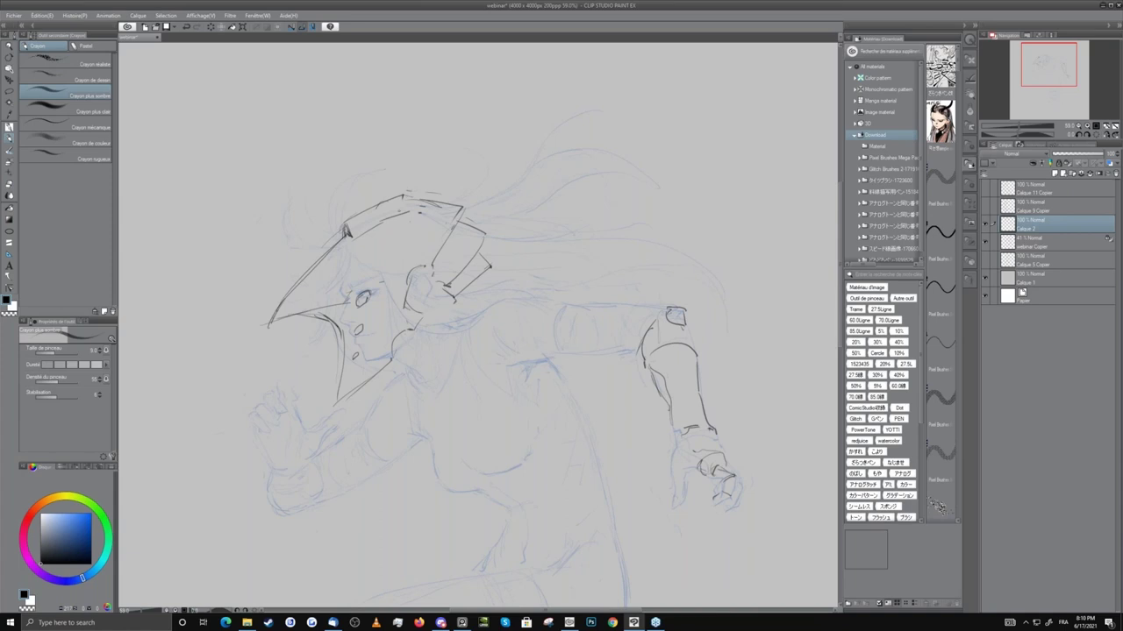
pyautogui.press('e')
pyautogui.press('p')
pyautogui.click(11, 128)
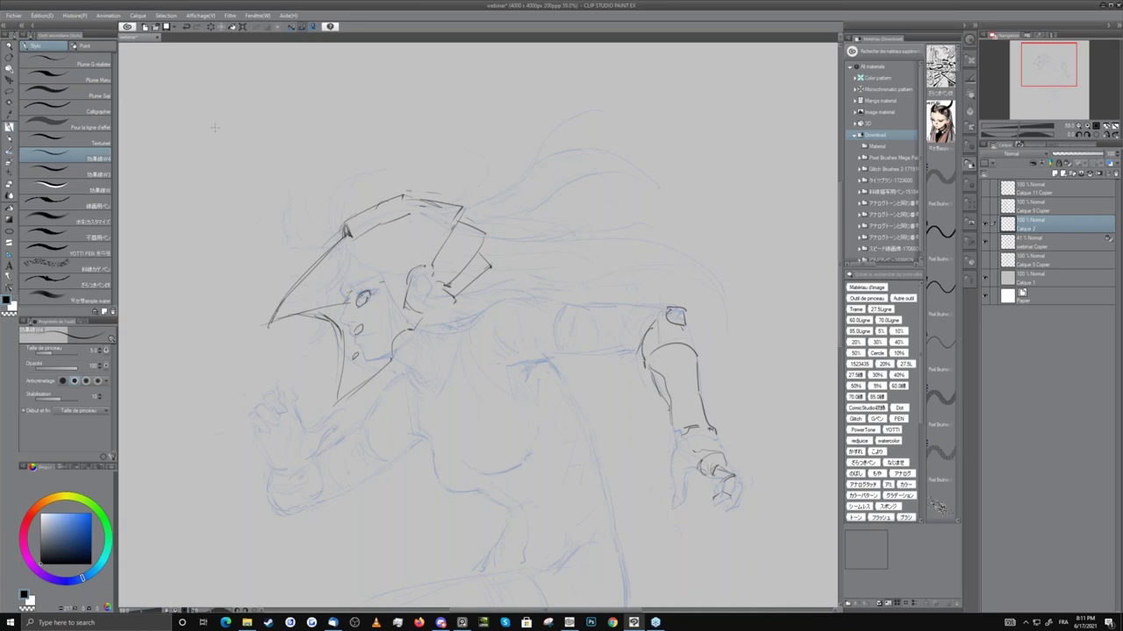
pyautogui.moveTo(184, 314); pyautogui.dragTo(465, 126)
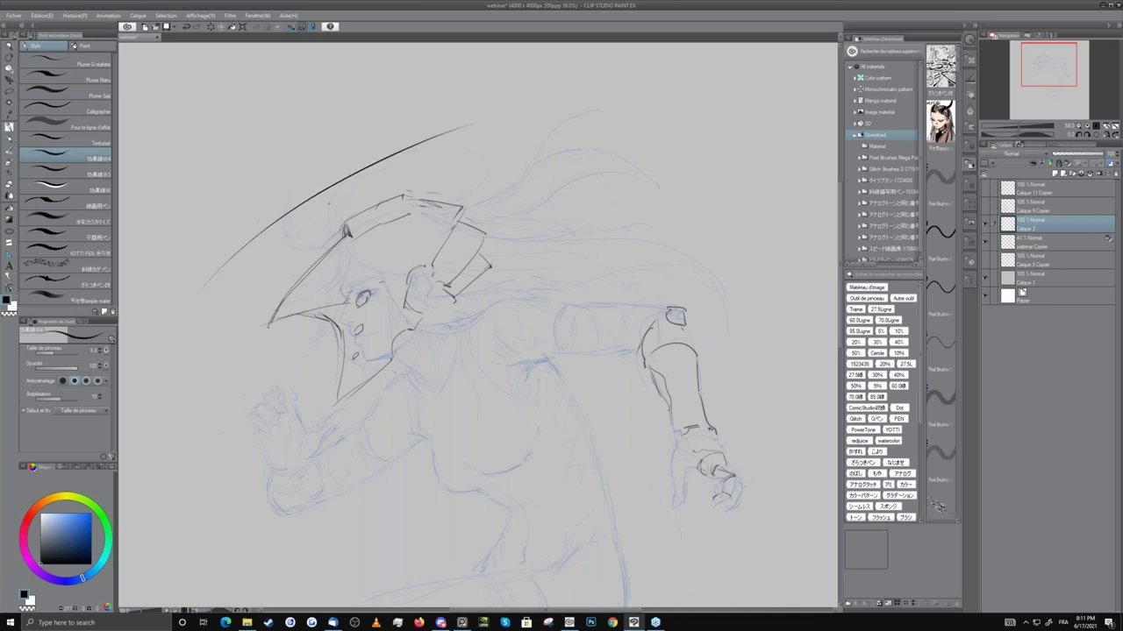
pyautogui.hotkey('ctrl', 'z')
pyautogui.press('p')
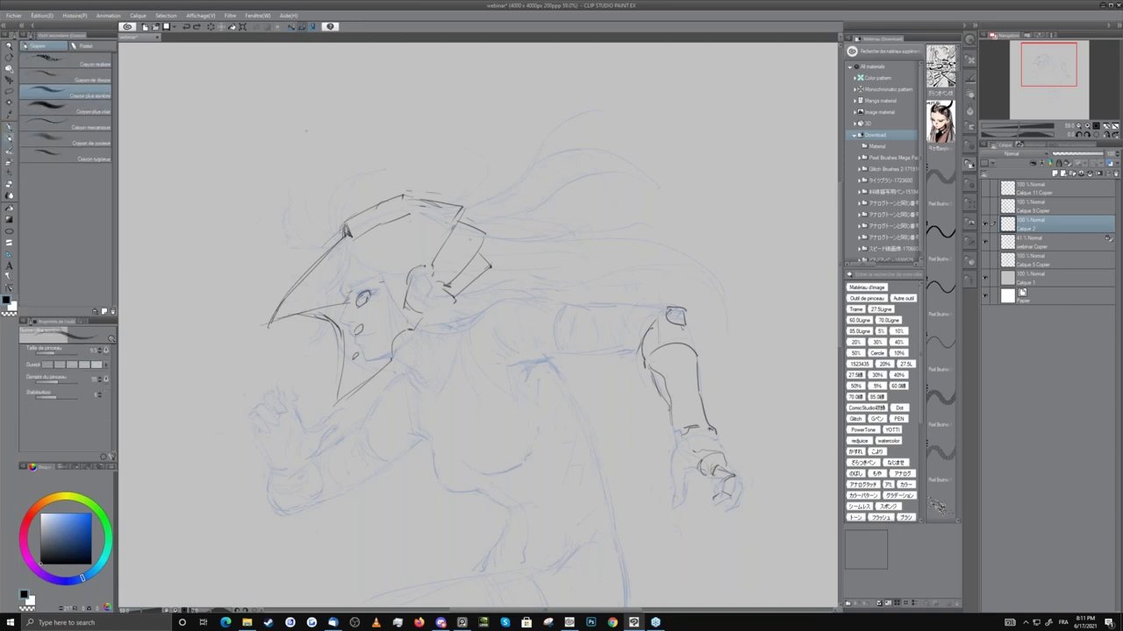
# Erase the ear outline and redraw it as a narrow rounded ear guard on the helmet's side.
pyautogui.press('e')
pyautogui.moveTo(414, 274); pyautogui.dragTo(404, 311)
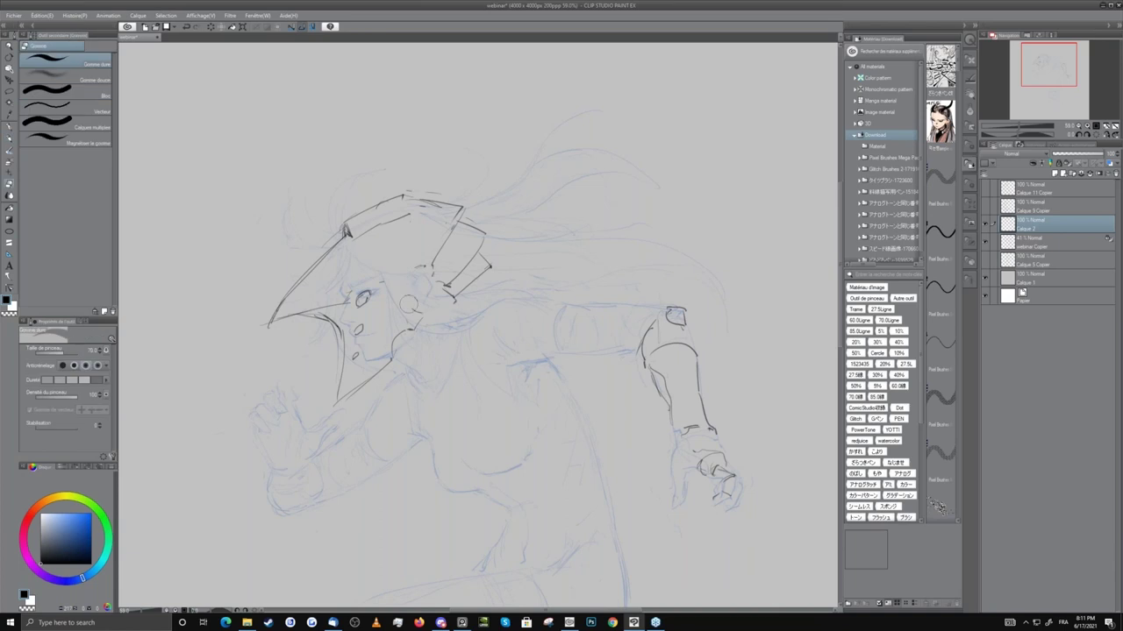
pyautogui.press('p')
pyautogui.moveTo(413, 271)
pyautogui.mouseDown()
pyautogui.moveTo(425, 266)
pyautogui.moveTo(436, 309)
pyautogui.mouseUp()
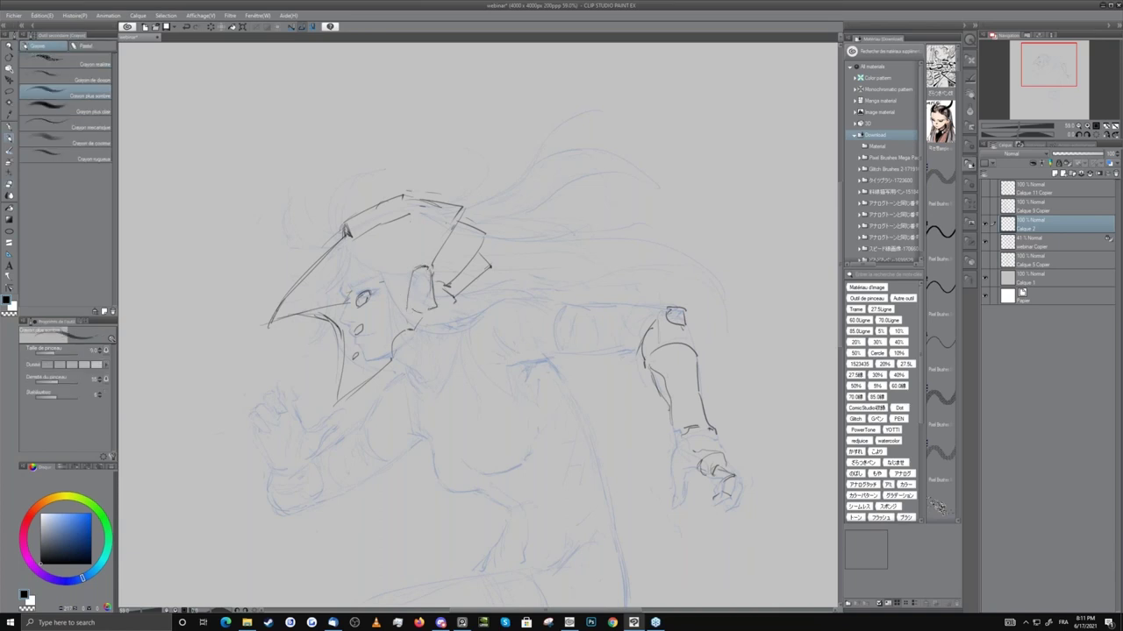
# Draw a face guard line running from above the eye back to the ear guard.
pyautogui.press('p')
pyautogui.press('p')
pyautogui.press('p')
pyautogui.press('p')
pyautogui.moveTo(386, 283); pyautogui.dragTo(412, 269)
pyautogui.press('p')
pyautogui.press('p')
# Refine the rear end of the helmet's crown band and tidy the visor edge near the forehead joint.
pyautogui.press('e')
pyautogui.press('p')
pyautogui.moveTo(389, 226); pyautogui.dragTo(422, 208)
pyautogui.hotkey('ctrl', 'z')
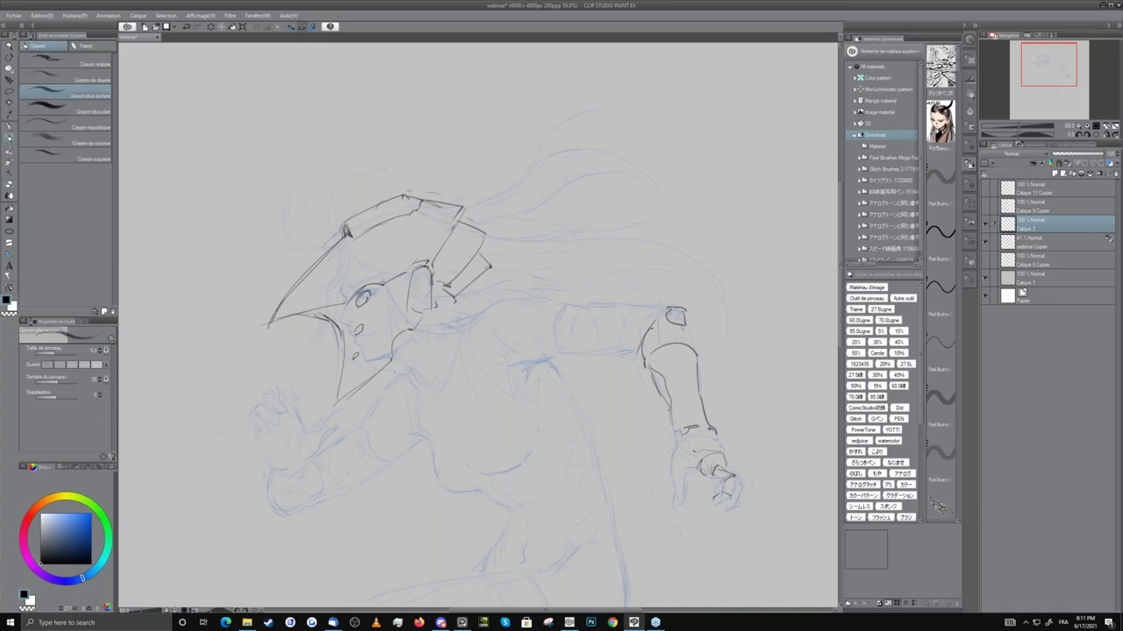
pyautogui.press('p')
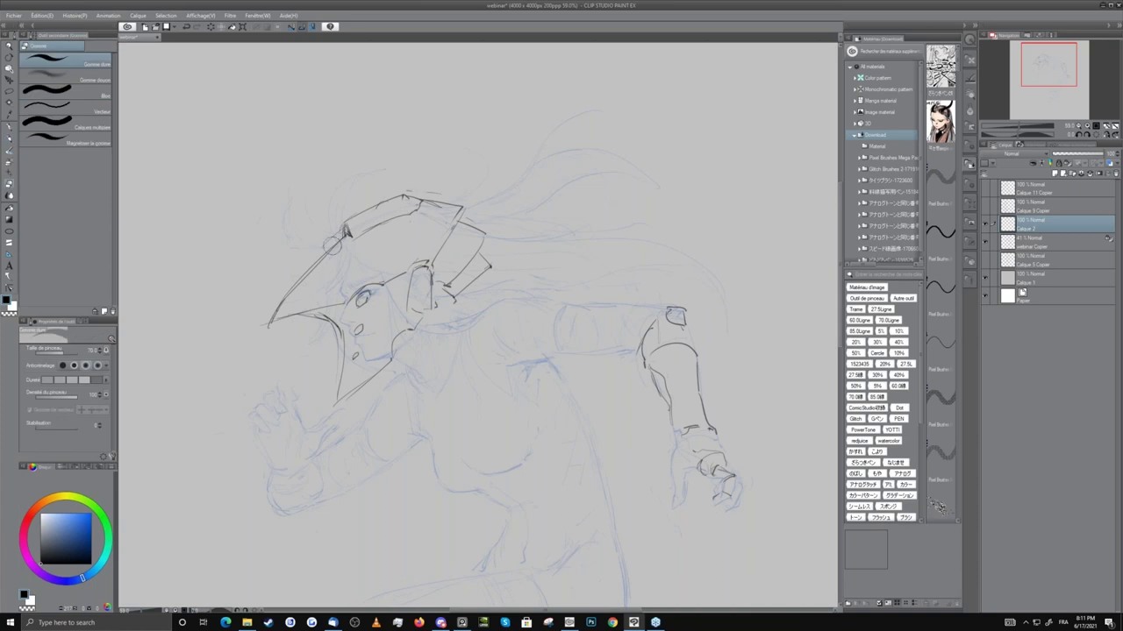
pyautogui.press('p')
# Sketch a short slanted collar line below the jaw, at the base of the neck.
pyautogui.press('e')
pyautogui.moveTo(419, 336); pyautogui.dragTo(358, 261)
pyautogui.press('p')
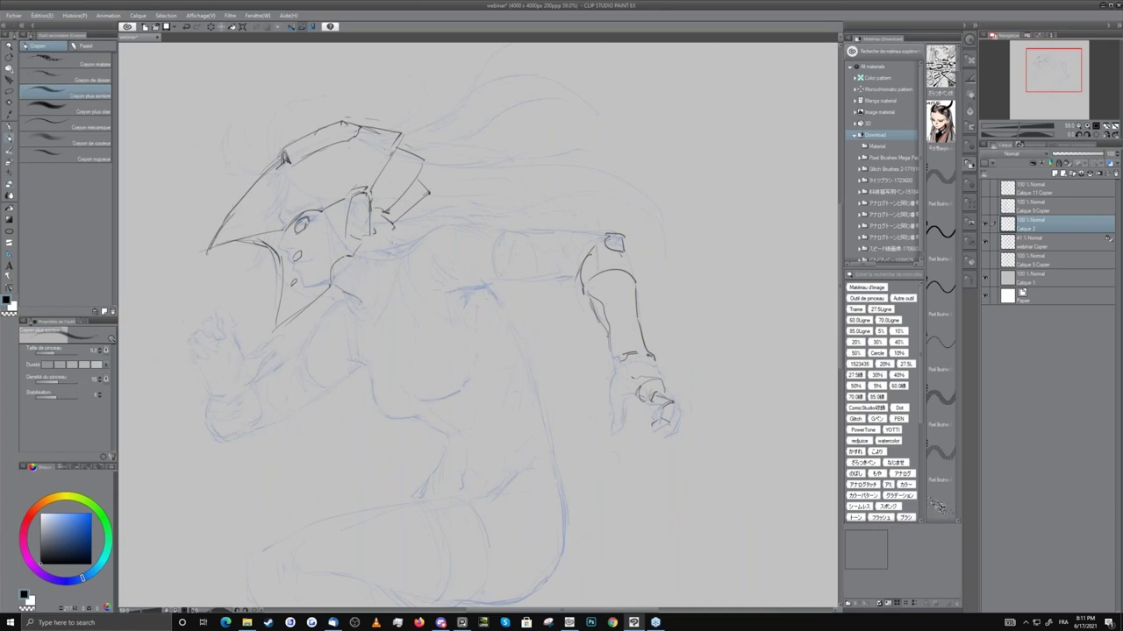
pyautogui.press('p')
pyautogui.press('p')
pyautogui.moveTo(391, 260)
pyautogui.mouseDown()
pyautogui.moveTo(463, 306)
pyautogui.moveTo(434, 282)
pyautogui.mouseUp()
pyautogui.press('e')
pyautogui.press('p')
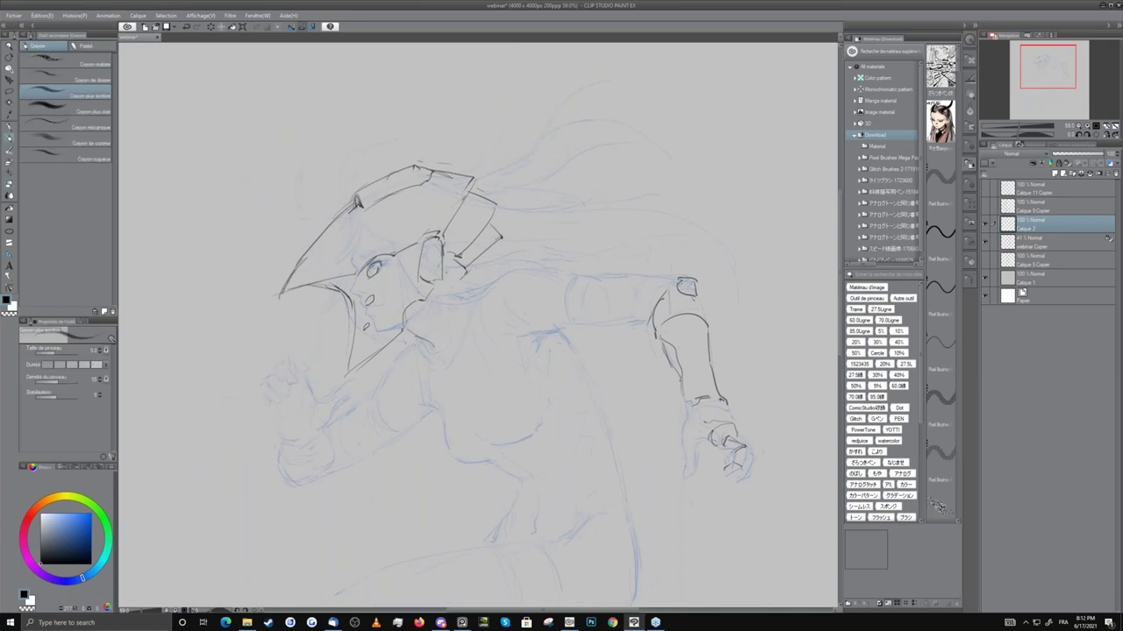
pyautogui.press('e')
pyautogui.press('p')
pyautogui.moveTo(337, 350); pyautogui.dragTo(328, 288)
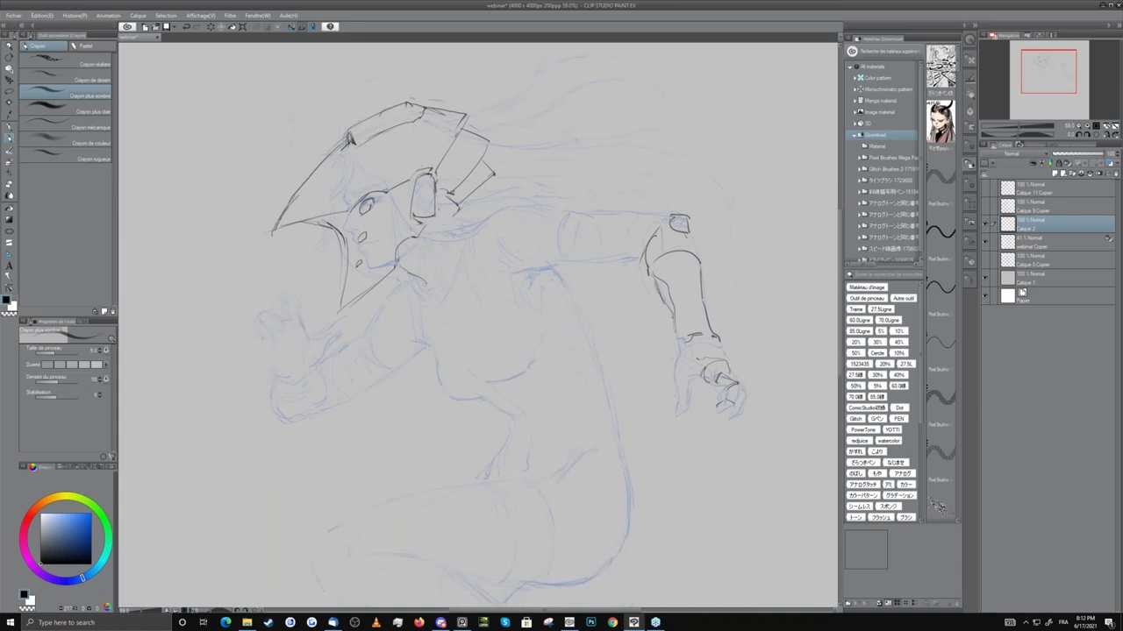
pyautogui.click(9, 46)
pyautogui.moveTo(436, 235)
pyautogui.mouseDown()
pyautogui.moveTo(399, 230)
pyautogui.moveTo(428, 211)
pyautogui.moveTo(369, 209)
pyautogui.mouseUp()
pyautogui.press('p')
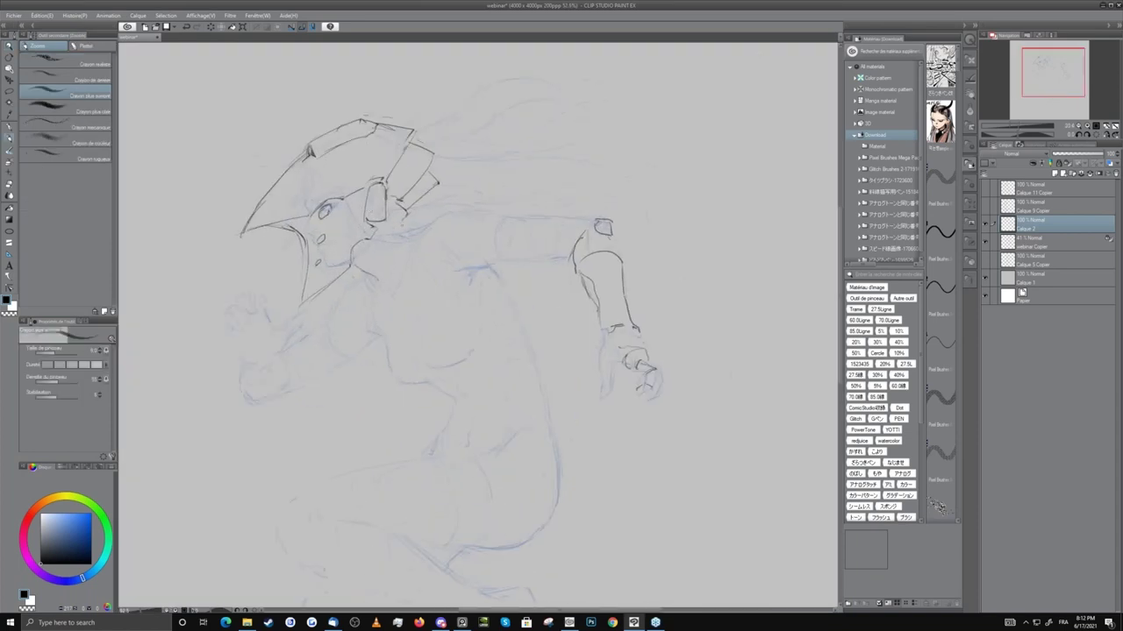
# Draw the back of the neck and long curved strands sweeping from the helmet's rear over the rear arm.
pyautogui.press('e')
pyautogui.press('p')
pyautogui.moveTo(377, 230); pyautogui.dragTo(446, 232)
pyautogui.moveTo(434, 194); pyautogui.dragTo(463, 185)
pyautogui.moveTo(436, 184)
pyautogui.mouseDown()
pyautogui.moveTo(494, 179)
pyautogui.moveTo(577, 230)
pyautogui.mouseUp()
pyautogui.moveTo(474, 201); pyautogui.dragTo(493, 212)
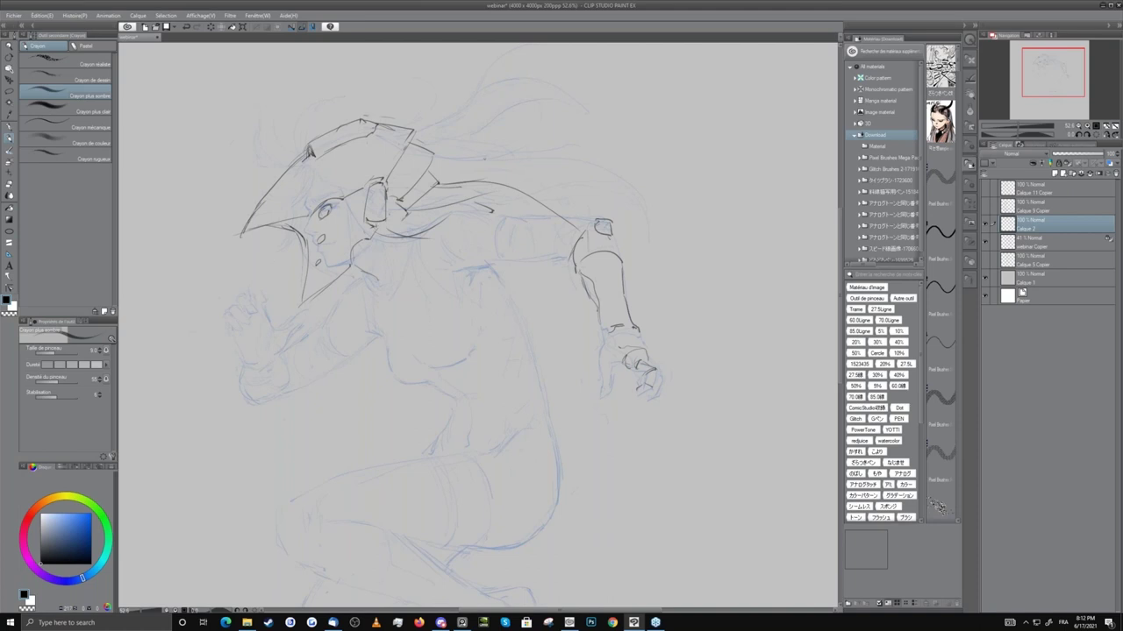
pyautogui.moveTo(481, 172)
pyautogui.mouseDown()
pyautogui.moveTo(640, 173)
pyautogui.moveTo(682, 209)
pyautogui.mouseUp()
pyautogui.moveTo(466, 252)
pyautogui.mouseDown()
pyautogui.moveTo(484, 132)
pyautogui.moveTo(450, 196)
pyautogui.moveTo(428, 202)
pyautogui.mouseUp()
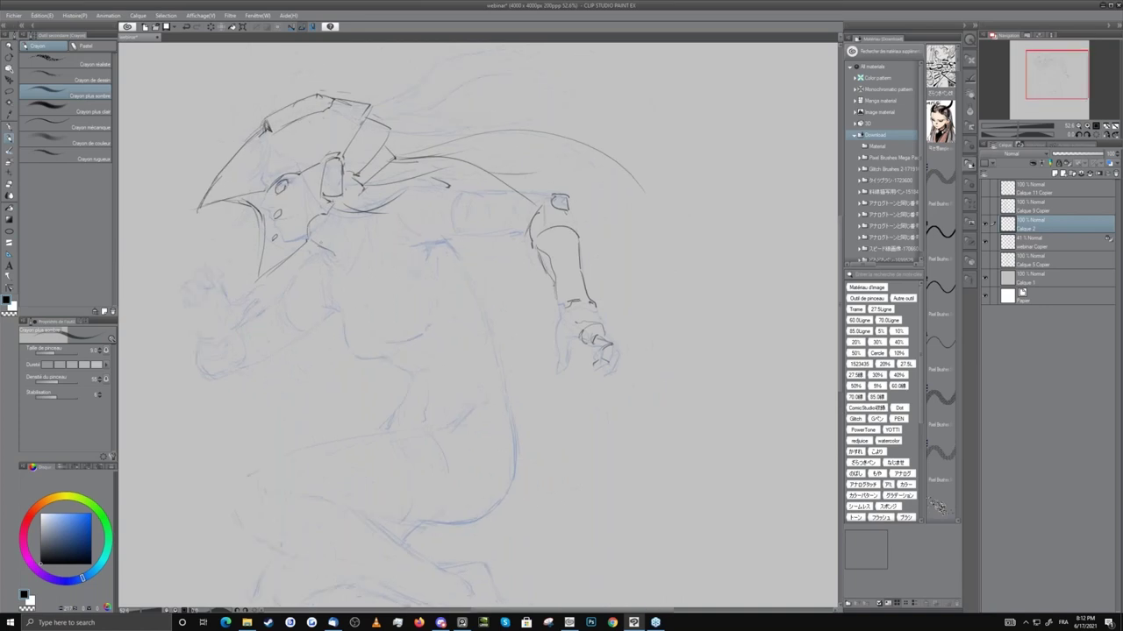
# Draw the front of the neck and a jagged collar plate beneath the chin, correcting it with the eraser.
pyautogui.moveTo(332, 218)
pyautogui.mouseDown()
pyautogui.moveTo(311, 254)
pyautogui.moveTo(332, 261)
pyautogui.moveTo(323, 287)
pyautogui.mouseUp()
pyautogui.press('e')
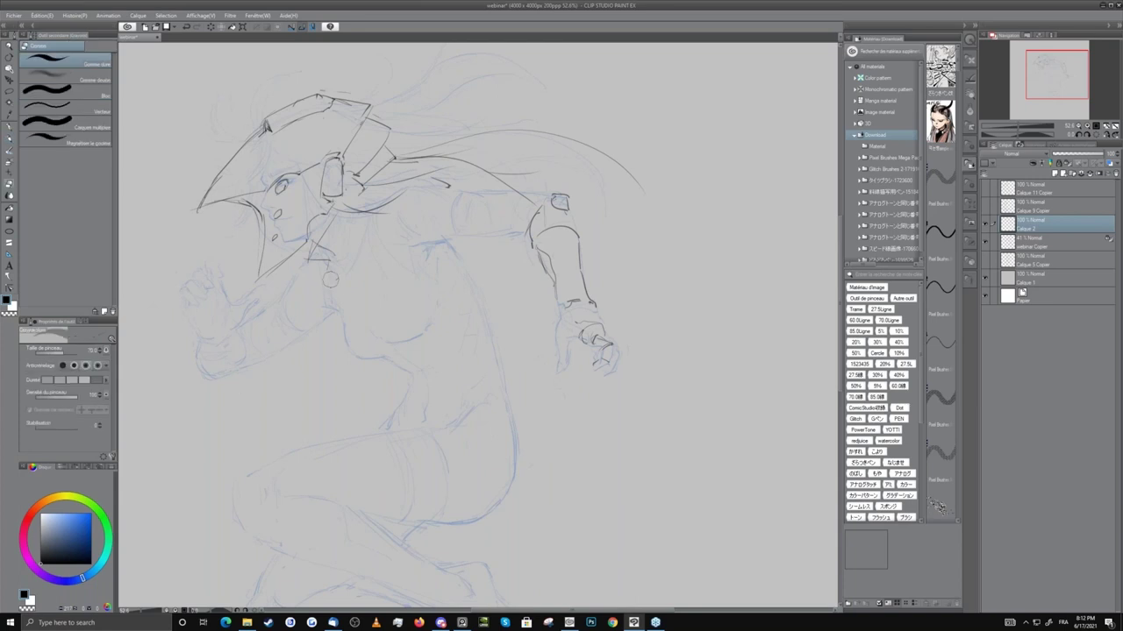
pyautogui.press('p')
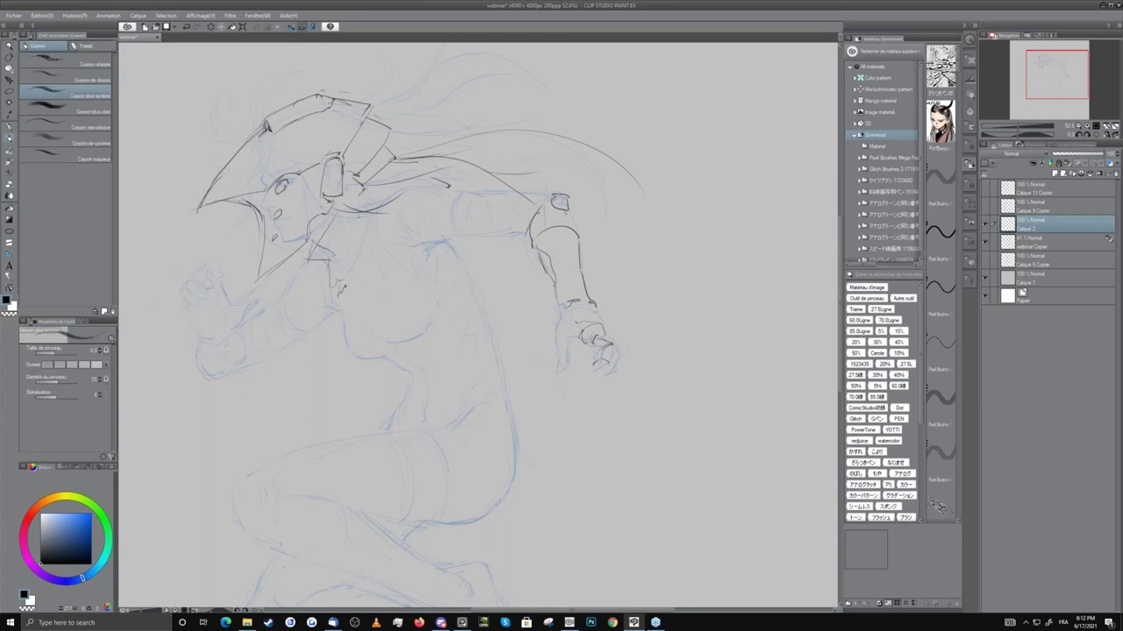
pyautogui.press('e')
pyautogui.moveTo(318, 242); pyautogui.dragTo(312, 253)
pyautogui.press('p')
pyautogui.press('e')
pyautogui.press('p')
# Add the collar's pointed lower tip and its slanted rear edge running down toward the chest.
pyautogui.press('e')
pyautogui.moveTo(344, 284); pyautogui.dragTo(338, 294)
pyautogui.press('p')
pyautogui.press('e')
pyautogui.press('p')
pyautogui.moveTo(367, 228); pyautogui.dragTo(347, 273)
pyautogui.press('e')
# Sketch a rounded, boxy shoulder plate over the rear shoulder.
pyautogui.press('p')
pyautogui.moveTo(373, 190); pyautogui.dragTo(380, 226)
pyautogui.press('e')
pyautogui.moveTo(379, 185)
pyautogui.mouseDown()
pyautogui.moveTo(382, 244)
pyautogui.moveTo(444, 223)
pyautogui.mouseUp()
pyautogui.press('p')
pyautogui.moveTo(381, 200)
pyautogui.mouseDown()
pyautogui.moveTo(400, 184)
pyautogui.moveTo(441, 181)
pyautogui.moveTo(443, 223)
pyautogui.mouseUp()
pyautogui.press('e')
pyautogui.press('p')
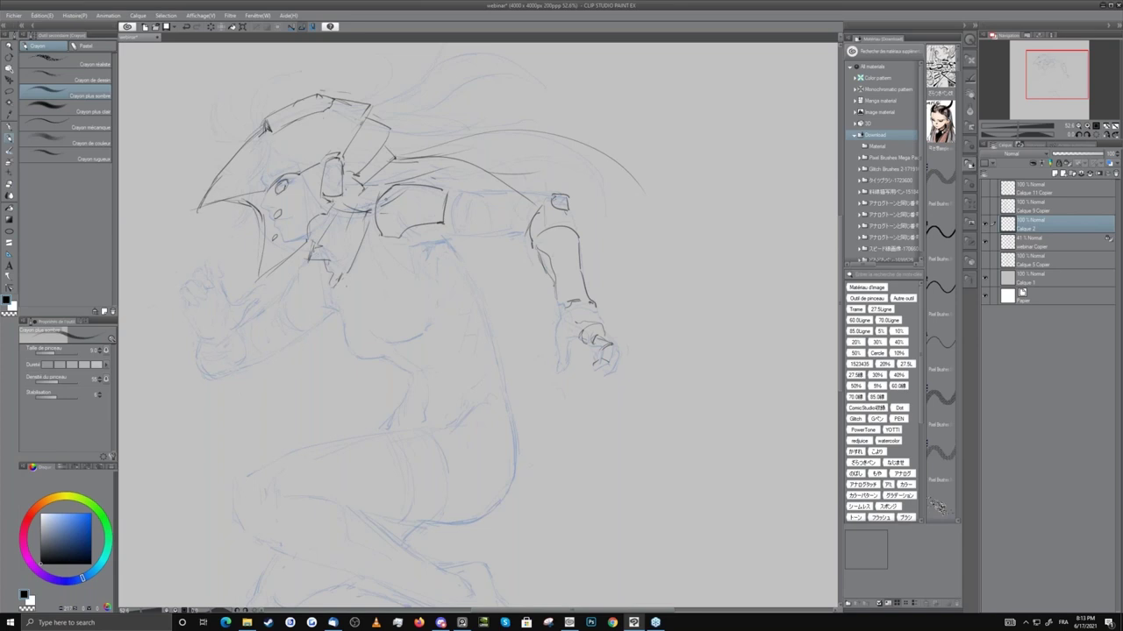
pyautogui.moveTo(409, 244)
pyautogui.mouseDown()
pyautogui.moveTo(401, 173)
pyautogui.moveTo(367, 321)
pyautogui.moveTo(351, 318)
pyautogui.mouseUp()
pyautogui.press('e')
pyautogui.press('p')
pyautogui.moveTo(386, 264); pyautogui.dragTo(386, 293)
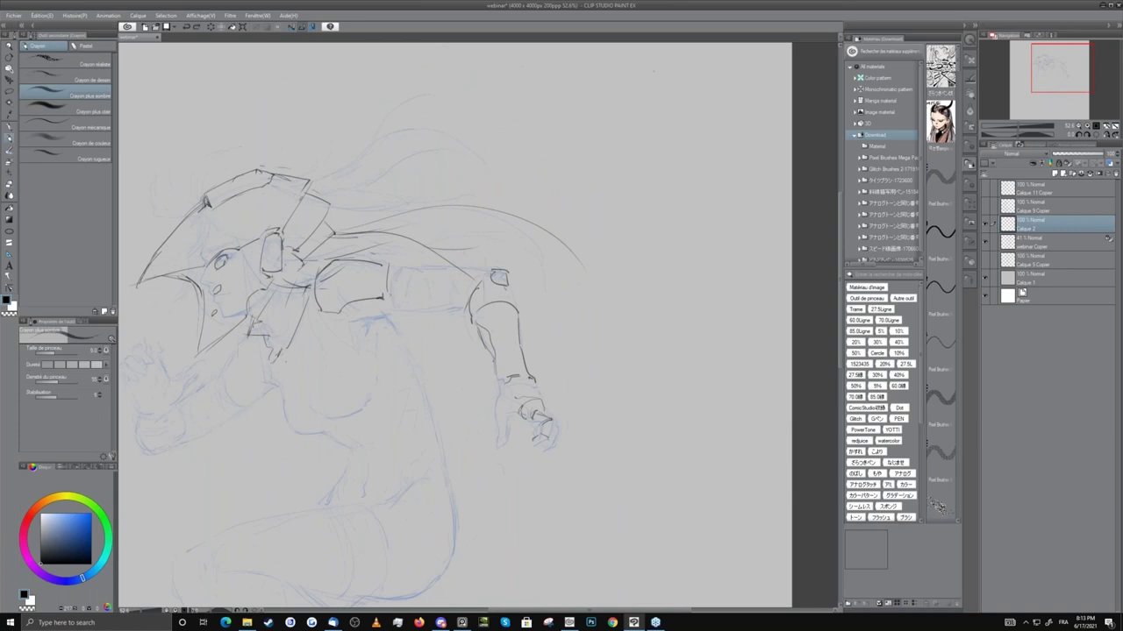
pyautogui.moveTo(290, 305)
pyautogui.mouseDown()
pyautogui.moveTo(302, 285)
pyautogui.moveTo(399, 229)
pyautogui.mouseUp()
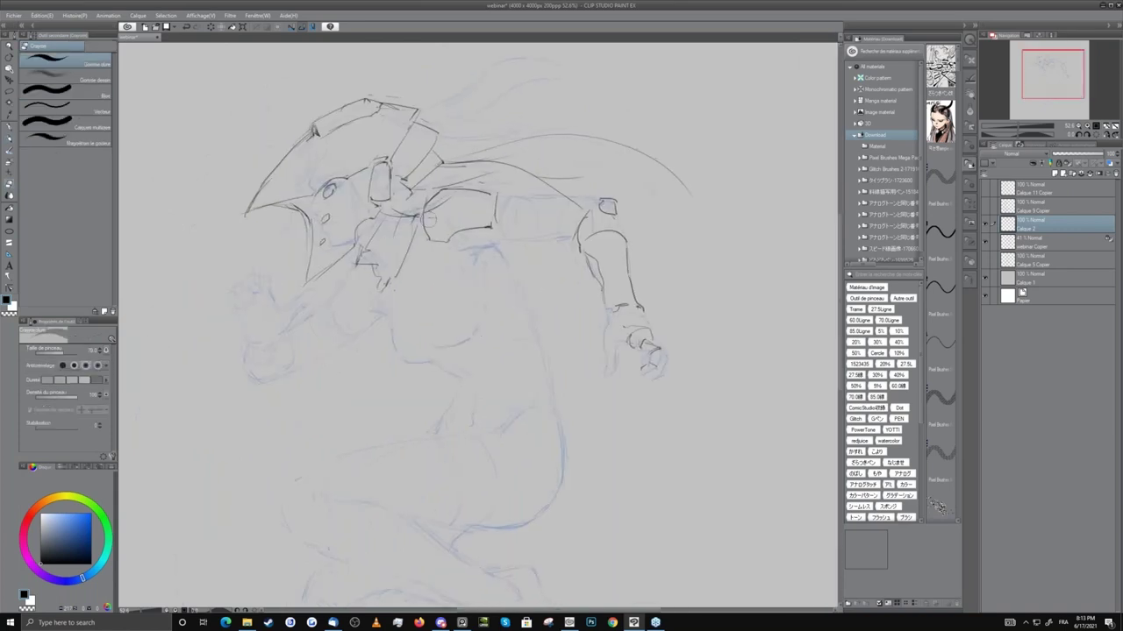
# Erase the boxy shoulder plate and leave only a curved front edge beside the neck.
pyautogui.press('e')
pyautogui.moveTo(491, 189)
pyautogui.mouseDown()
pyautogui.moveTo(443, 239)
pyautogui.moveTo(453, 177)
pyautogui.mouseUp()
pyautogui.press('p')
pyautogui.press('e')
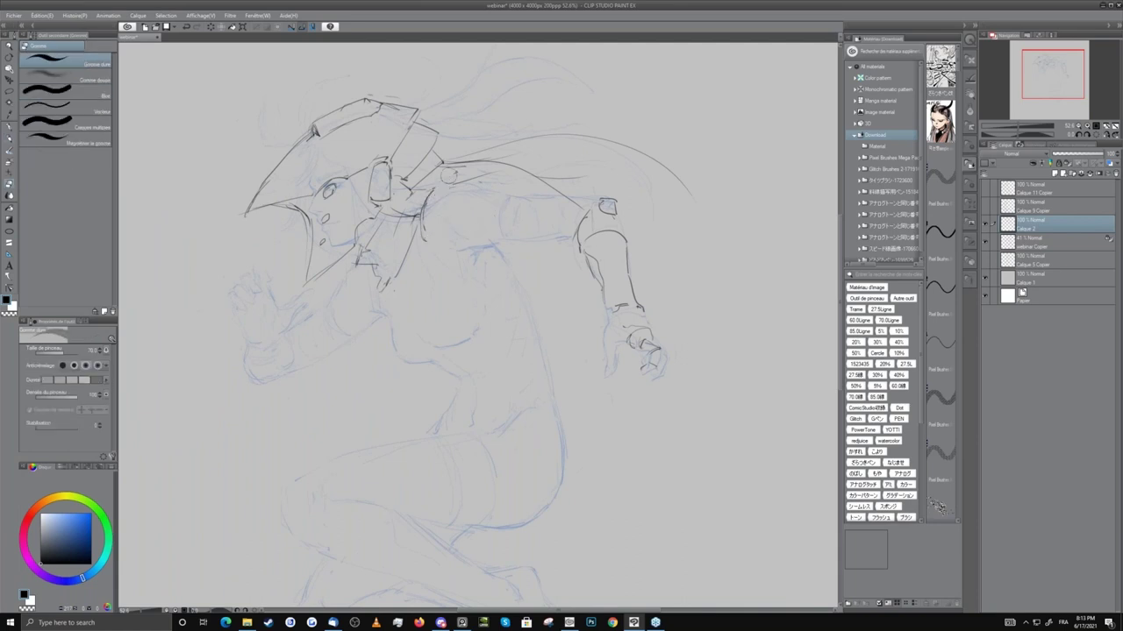
pyautogui.press('p')
pyautogui.press('e')
pyautogui.press('p')
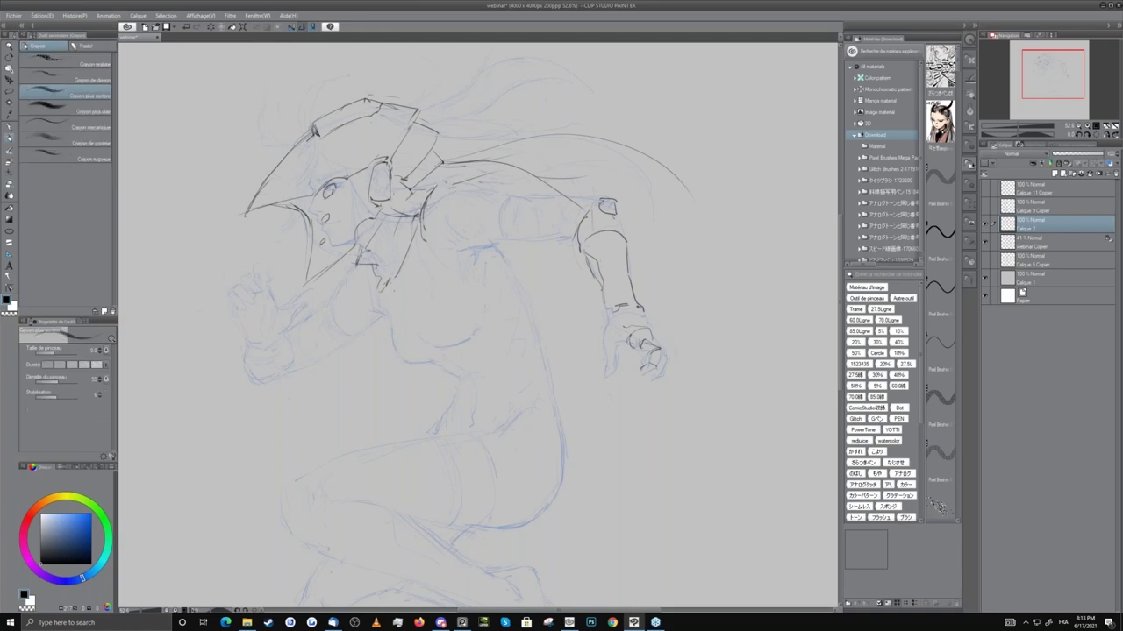
# Draw a long angular shoulder plate extending back above the rear upper arm, with a slanted end and lower edge.
pyautogui.moveTo(454, 180)
pyautogui.mouseDown()
pyautogui.moveTo(605, 147)
pyautogui.moveTo(581, 187)
pyautogui.moveTo(467, 256)
pyautogui.moveTo(438, 243)
pyautogui.moveTo(472, 246)
pyautogui.mouseUp()
pyautogui.press('e')
pyautogui.moveTo(514, 166); pyautogui.dragTo(599, 153)
pyautogui.press('p')
pyautogui.press('e')
pyautogui.moveTo(579, 195)
pyautogui.mouseDown()
pyautogui.moveTo(506, 225)
pyautogui.moveTo(565, 200)
pyautogui.moveTo(570, 182)
pyautogui.moveTo(579, 194)
pyautogui.mouseUp()
pyautogui.press('p')
pyautogui.press('e')
pyautogui.press('p')
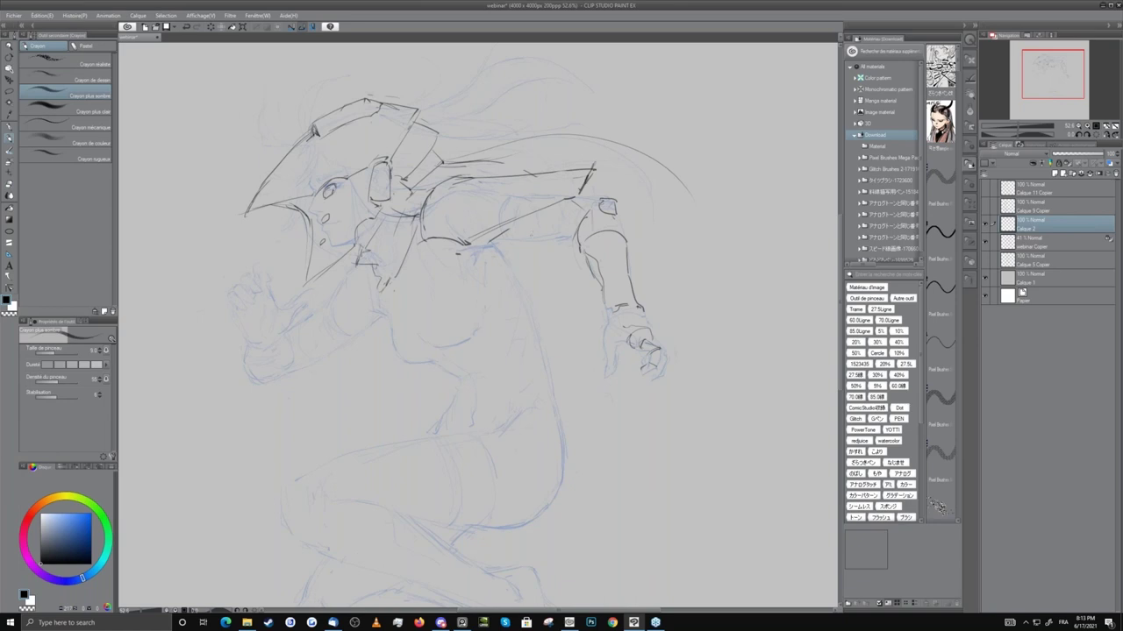
# Draw small rounded joint pieces where the shoulder plate's front meets the neck behind the helmet.
pyautogui.press('e')
pyautogui.moveTo(481, 239)
pyautogui.mouseDown()
pyautogui.moveTo(504, 230)
pyautogui.moveTo(485, 227)
pyautogui.moveTo(356, 374)
pyautogui.mouseUp()
pyautogui.press('p')
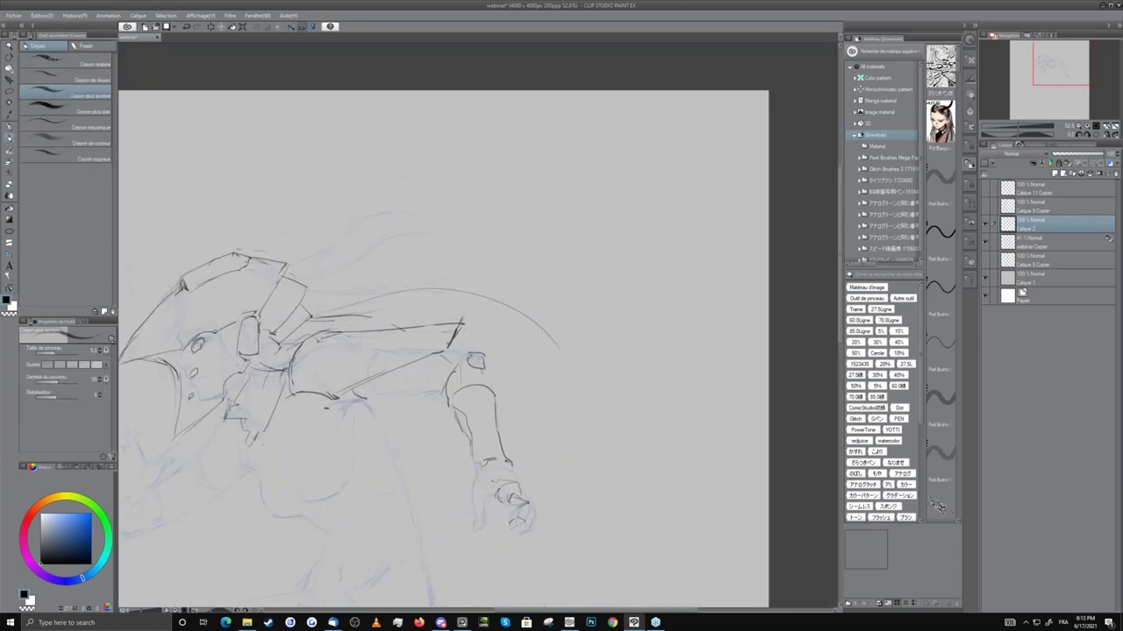
pyautogui.press('e')
pyautogui.press('p')
pyautogui.press('e')
pyautogui.press('p')
pyautogui.press('e')
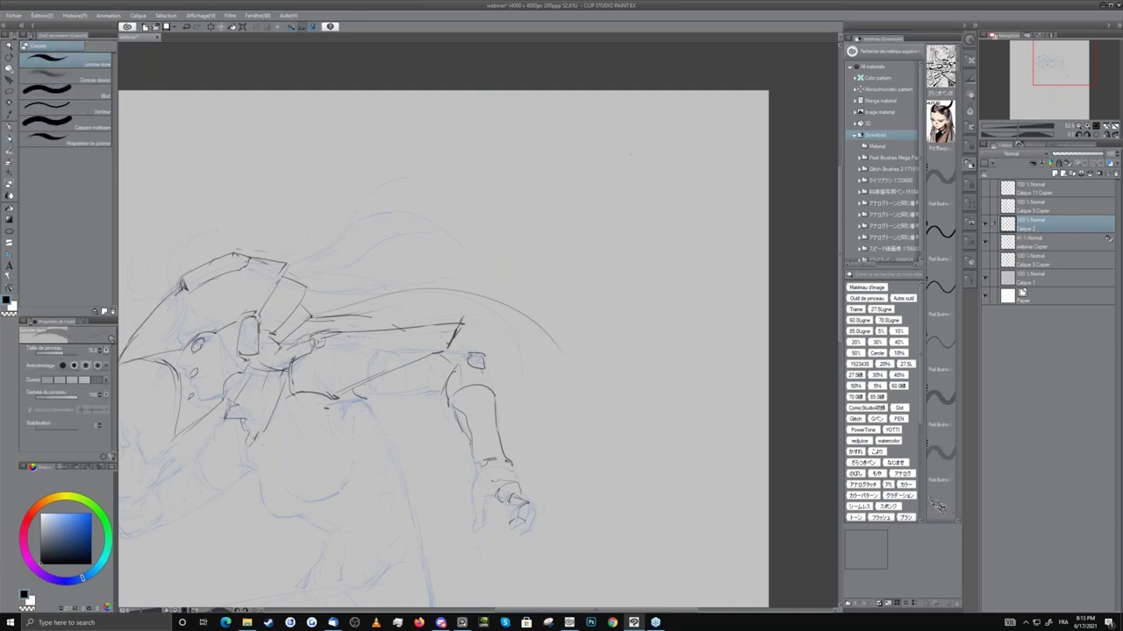
pyautogui.press('p')
pyautogui.moveTo(300, 348); pyautogui.dragTo(309, 343)
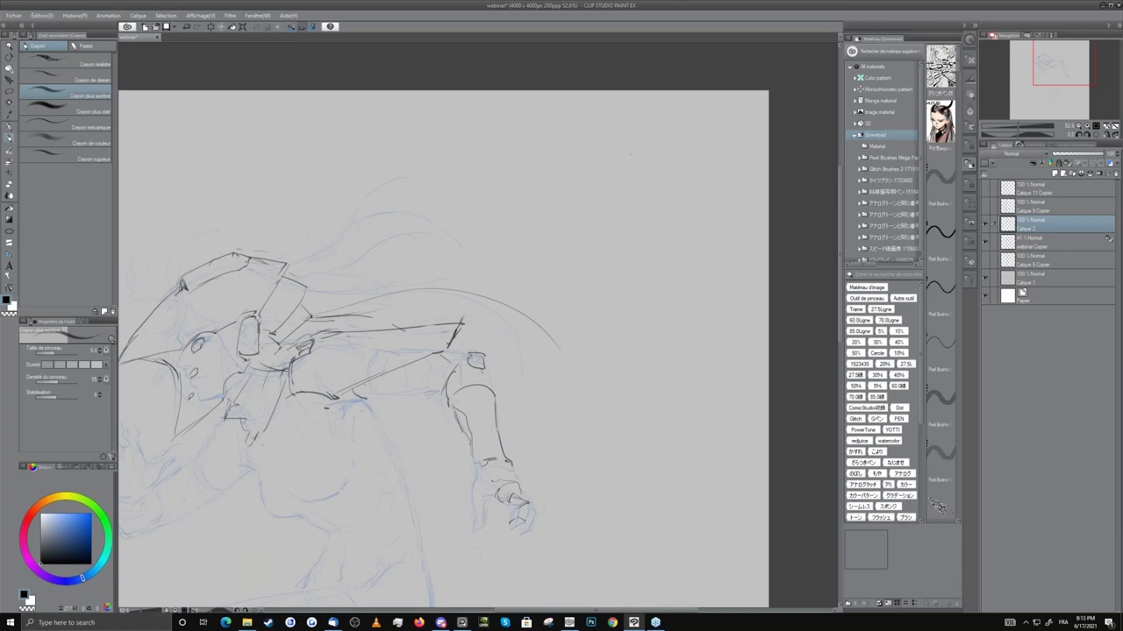
pyautogui.press('p')
pyautogui.press('p')
pyautogui.moveTo(385, 367); pyautogui.dragTo(473, 238)
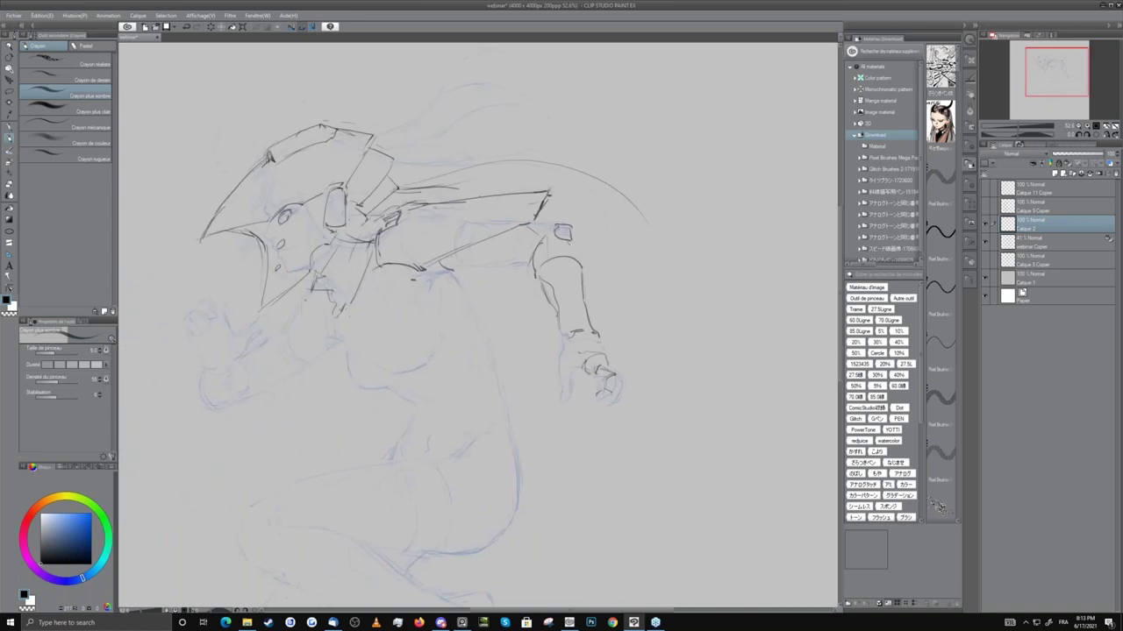
# Redraw the front arm reaching down and forward, with its upper and lower outlines and a rough hand.
pyautogui.moveTo(295, 298)
pyautogui.mouseDown()
pyautogui.moveTo(242, 357)
pyautogui.moveTo(243, 377)
pyautogui.moveTo(272, 348)
pyautogui.moveTo(273, 324)
pyautogui.mouseUp()
pyautogui.moveTo(340, 235); pyautogui.dragTo(268, 332)
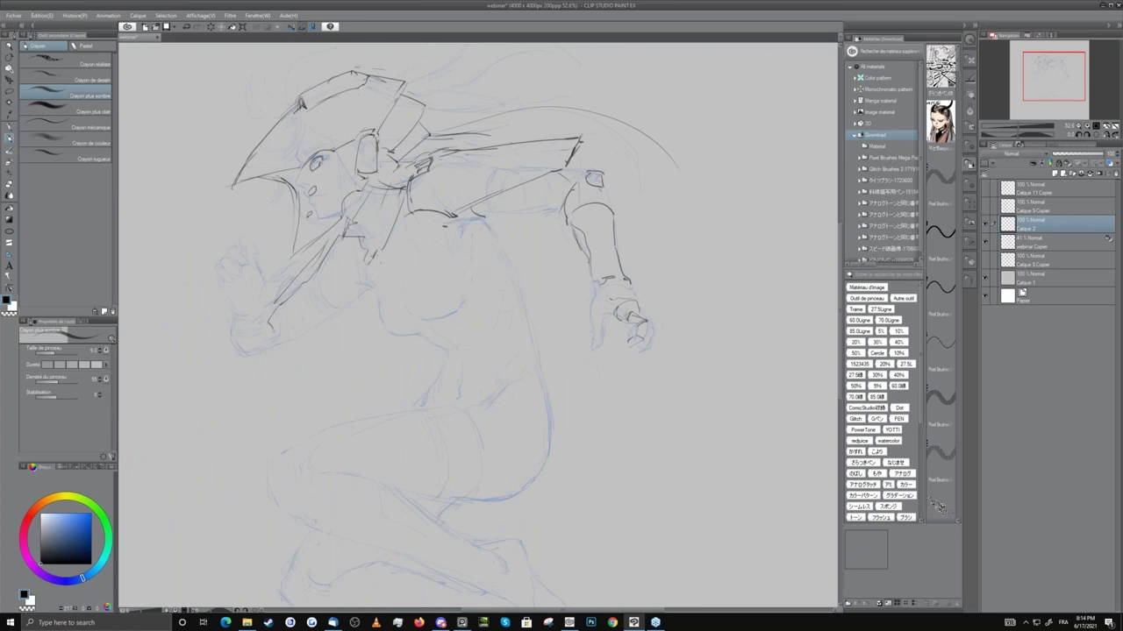
pyautogui.moveTo(360, 293)
pyautogui.mouseDown()
pyautogui.moveTo(296, 340)
pyautogui.moveTo(257, 347)
pyautogui.moveTo(237, 330)
pyautogui.moveTo(195, 379)
pyautogui.moveTo(267, 370)
pyautogui.moveTo(237, 370)
pyautogui.moveTo(342, 316)
pyautogui.moveTo(279, 305)
pyautogui.mouseUp()
pyautogui.press('e')
pyautogui.press('p')
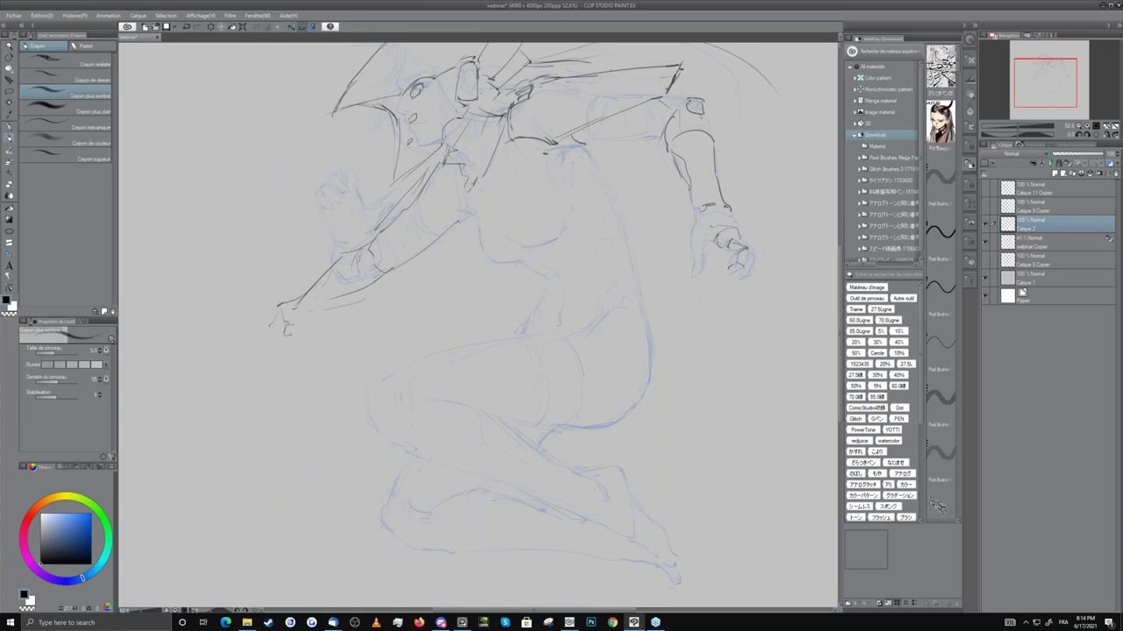
# Draw a long straight weapon shaft from the front hand diagonally down to the canvas edge.
pyautogui.moveTo(281, 314); pyautogui.dragTo(200, 367)
pyautogui.moveTo(287, 335)
pyautogui.mouseDown()
pyautogui.moveTo(428, 262)
pyautogui.moveTo(304, 311)
pyautogui.mouseUp()
pyautogui.moveTo(386, 267); pyautogui.dragTo(265, 332)
pyautogui.moveTo(353, 283); pyautogui.dragTo(204, 378)
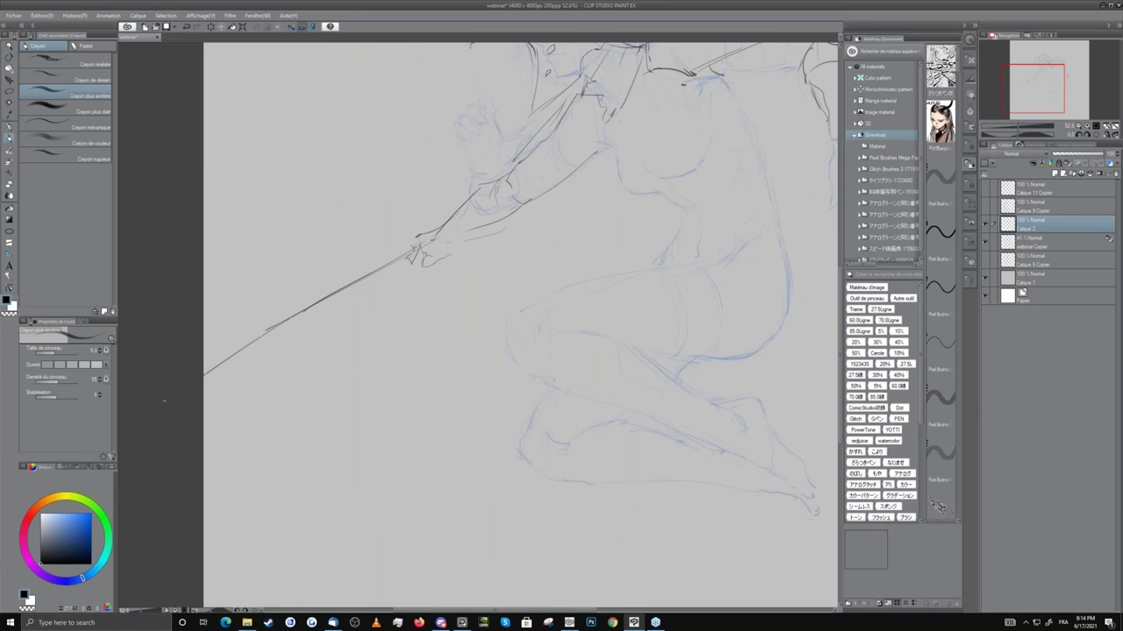
pyautogui.moveTo(593, 200); pyautogui.dragTo(457, 345)
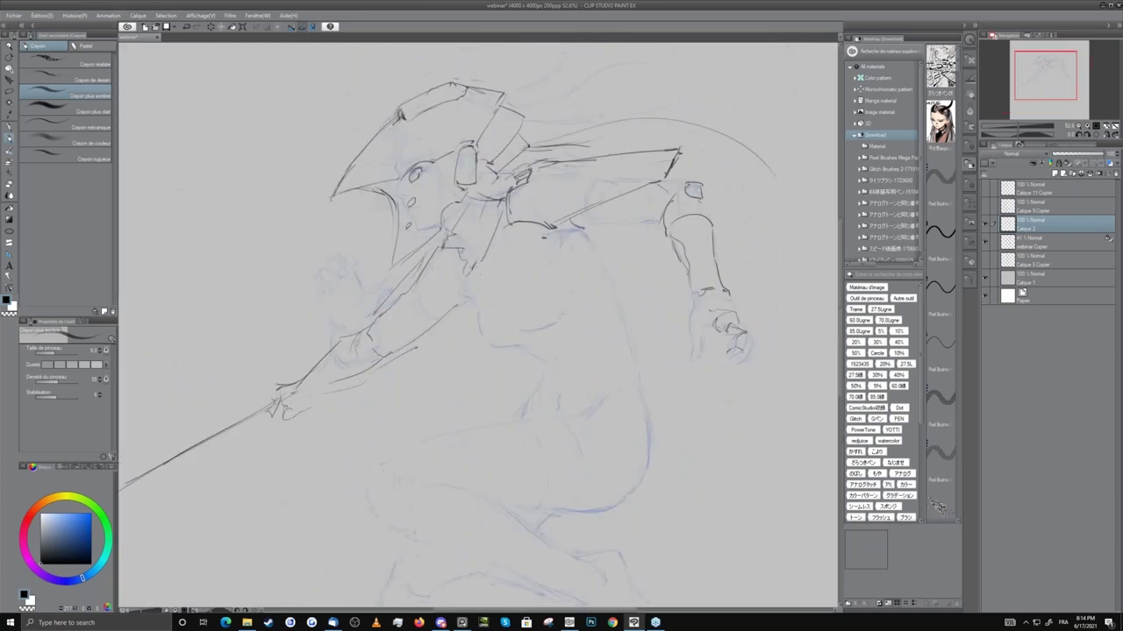
# Refine the front hand gripping the weapon and clean up the forearm outline.
pyautogui.moveTo(281, 386)
pyautogui.mouseDown()
pyautogui.moveTo(296, 380)
pyautogui.moveTo(269, 404)
pyautogui.moveTo(288, 414)
pyautogui.moveTo(306, 403)
pyautogui.moveTo(295, 414)
pyautogui.mouseUp()
pyautogui.press('e')
pyautogui.press('p')
pyautogui.press('e')
pyautogui.press('p')
pyautogui.press('e')
pyautogui.moveTo(349, 330); pyautogui.dragTo(333, 341)
pyautogui.press('p')
pyautogui.moveTo(515, 254)
pyautogui.mouseDown()
pyautogui.moveTo(296, 364)
pyautogui.moveTo(400, 254)
pyautogui.mouseUp()
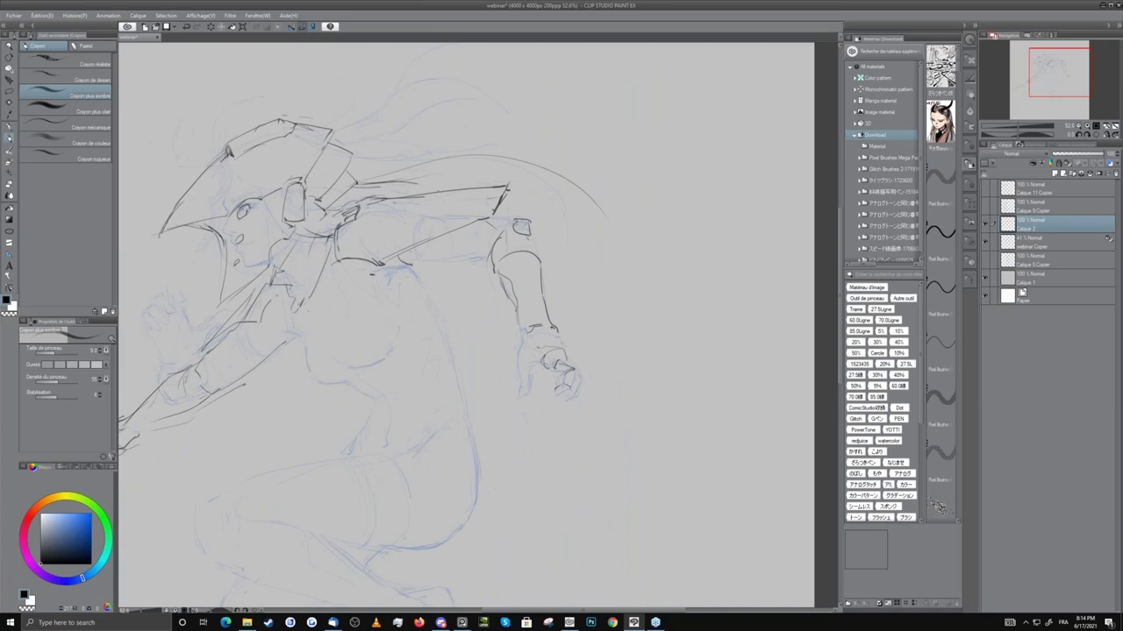
# Reinforce the front upper arm's armour with rough hatching and strengthen the nearby collar lines.
pyautogui.moveTo(270, 302)
pyautogui.mouseDown()
pyautogui.moveTo(286, 287)
pyautogui.moveTo(234, 315)
pyautogui.mouseUp()
pyautogui.moveTo(263, 280)
pyautogui.mouseDown()
pyautogui.moveTo(222, 329)
pyautogui.moveTo(280, 329)
pyautogui.moveTo(372, 205)
pyautogui.moveTo(373, 216)
pyautogui.mouseUp()
pyautogui.press('e')
pyautogui.press('p')
pyautogui.moveTo(297, 234); pyautogui.dragTo(331, 210)
# Draw the front contour of the chest from the armpit downward and tidy its lower end.
pyautogui.moveTo(459, 243); pyautogui.dragTo(369, 401)
pyautogui.moveTo(285, 353); pyautogui.dragTo(309, 425)
pyautogui.press('e')
pyautogui.press('p')
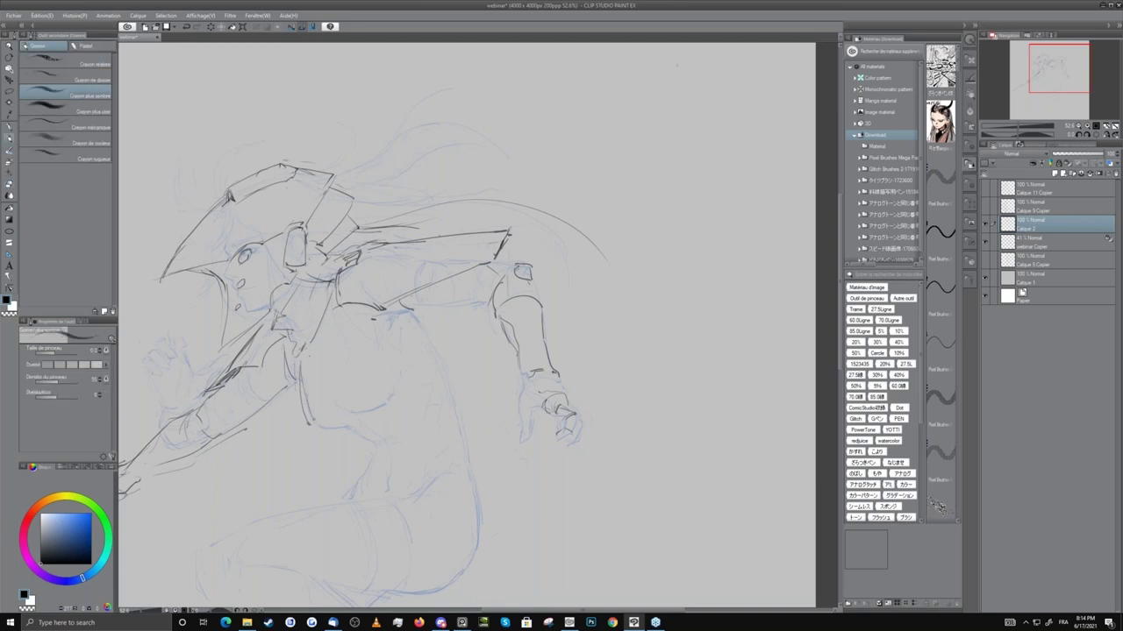
pyautogui.moveTo(328, 372); pyautogui.dragTo(330, 361)
pyautogui.scroll(-3, 330, 361)
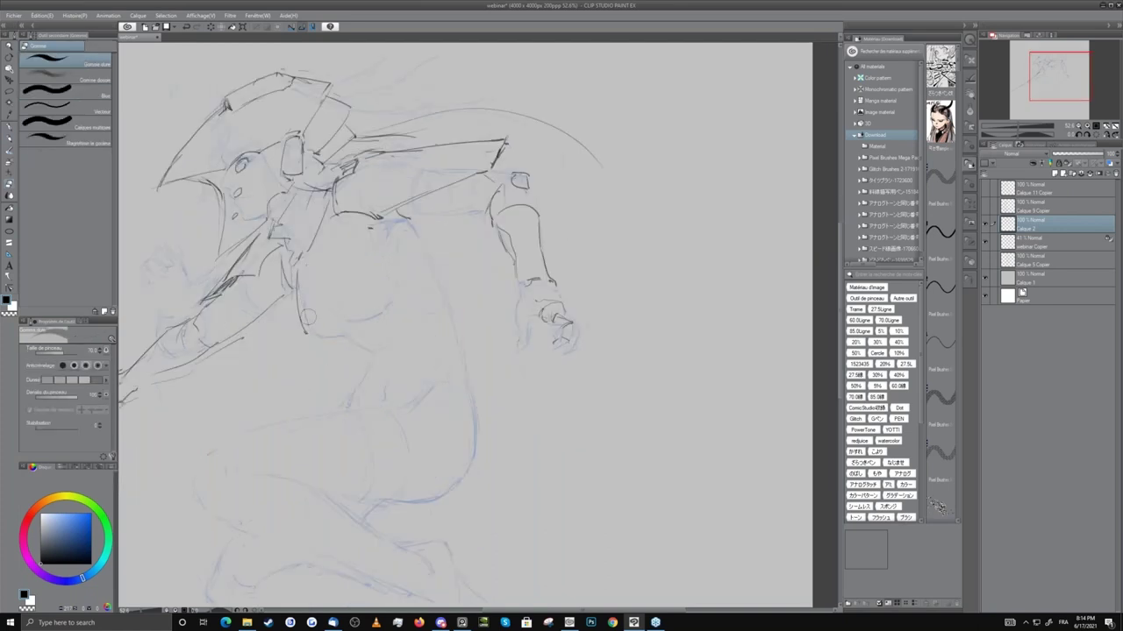
pyautogui.press('p')
pyautogui.moveTo(404, 225); pyautogui.dragTo(466, 318)
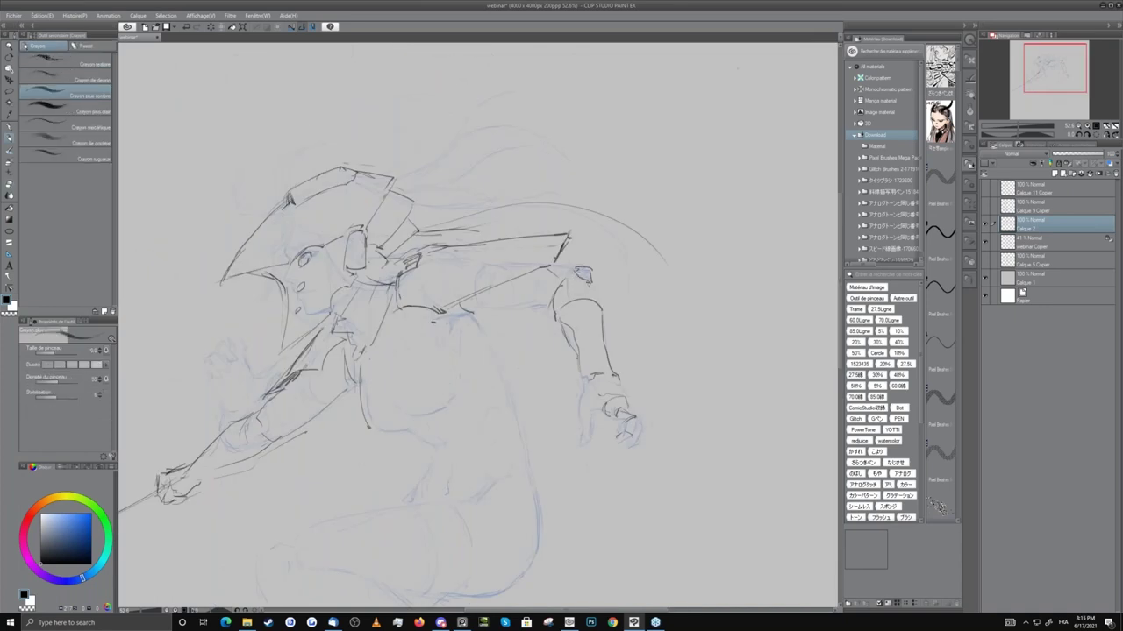
# Clean up and redraw the collar edge just below the jaw.
pyautogui.press('e')
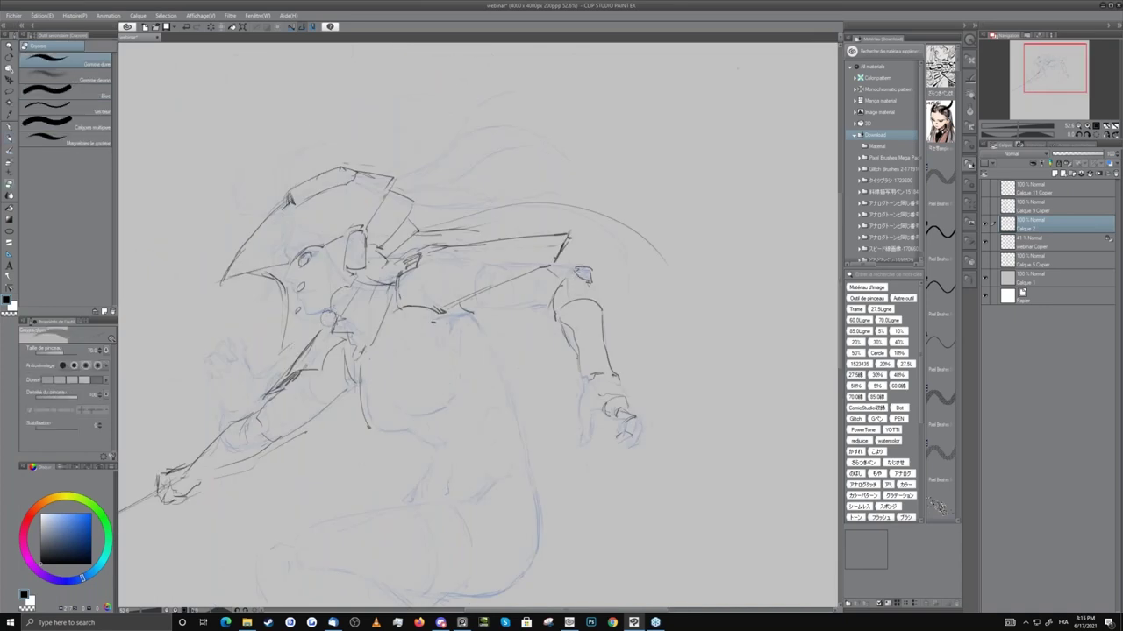
pyautogui.press('p')
pyautogui.moveTo(329, 314)
pyautogui.mouseDown()
pyautogui.moveTo(292, 343)
pyautogui.moveTo(304, 332)
pyautogui.mouseUp()
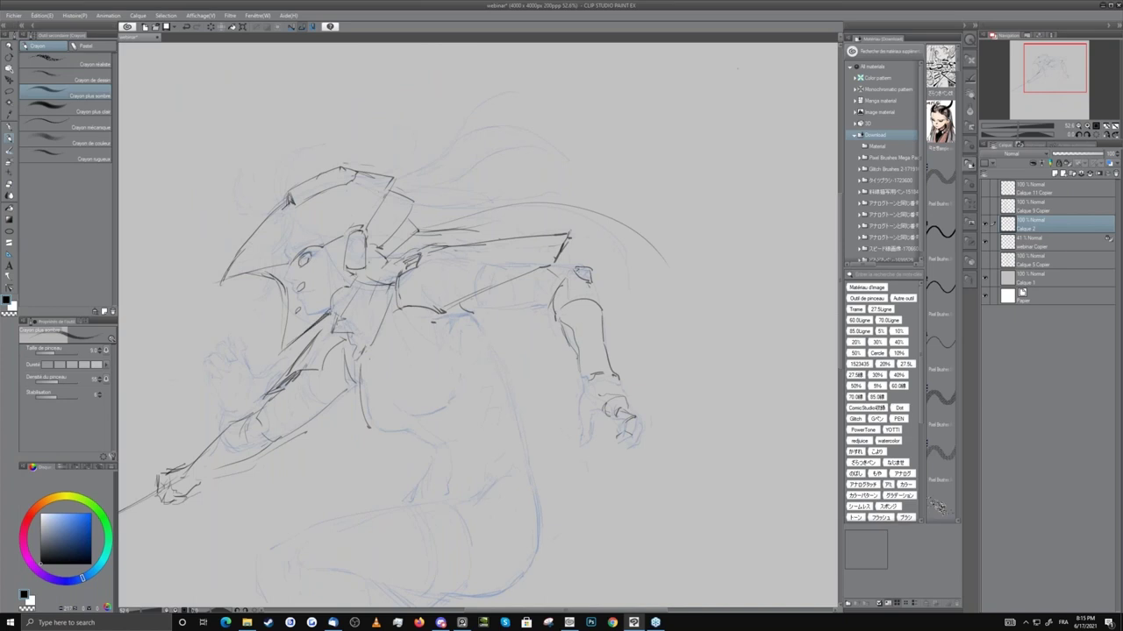
# Draw the breastplate's lower edge with a pointed centre and add a diagonal line across the chest.
pyautogui.moveTo(352, 371); pyautogui.dragTo(338, 285)
pyautogui.moveTo(356, 341)
pyautogui.mouseDown()
pyautogui.moveTo(433, 369)
pyautogui.moveTo(456, 339)
pyautogui.mouseUp()
pyautogui.press('e')
pyautogui.press('p')
pyautogui.moveTo(379, 330)
pyautogui.mouseDown()
pyautogui.moveTo(439, 287)
pyautogui.moveTo(358, 338)
pyautogui.moveTo(438, 299)
pyautogui.mouseUp()
pyautogui.press('e')
pyautogui.press('p')
pyautogui.press('e')
pyautogui.press('p')
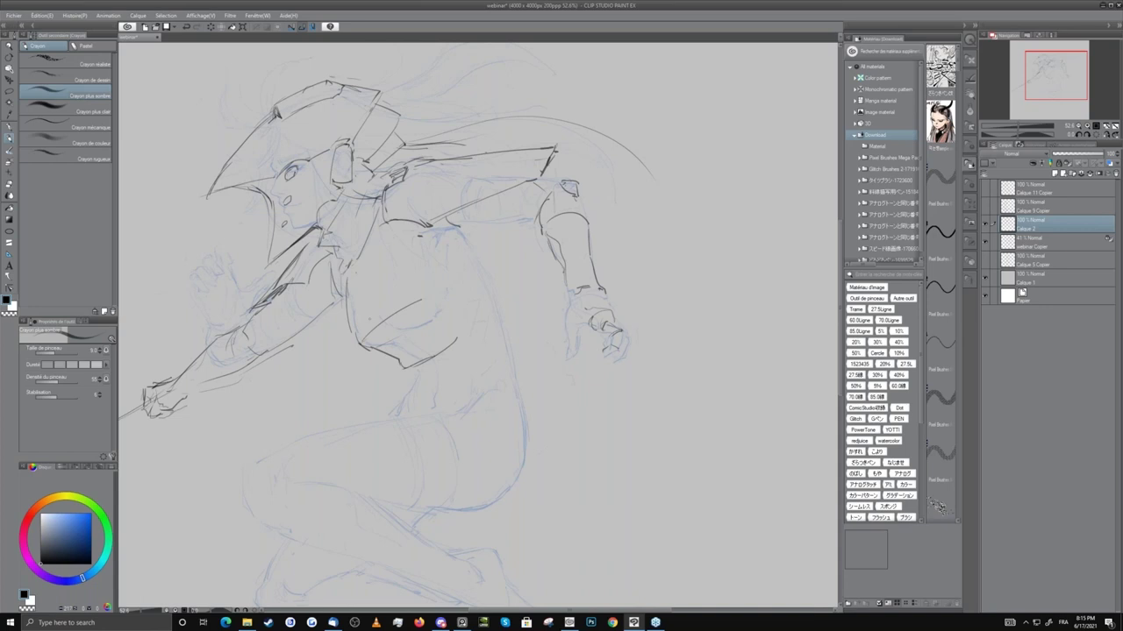
# Clean up and strengthen the breastplate's front contour from the armpit to its lower corner.
pyautogui.moveTo(412, 235)
pyautogui.mouseDown()
pyautogui.moveTo(422, 286)
pyautogui.moveTo(351, 320)
pyautogui.moveTo(342, 349)
pyautogui.mouseUp()
pyautogui.press('e')
pyautogui.press('p')
pyautogui.press('e')
pyautogui.moveTo(342, 276); pyautogui.dragTo(356, 338)
pyautogui.press('p')
pyautogui.press('e')
pyautogui.moveTo(342, 277)
pyautogui.mouseDown()
pyautogui.moveTo(354, 340)
pyautogui.moveTo(397, 367)
pyautogui.mouseUp()
pyautogui.press('p')
# Draw inner panel lines below the rear armpit and close the breastplate's back edge.
pyautogui.press('e')
pyautogui.press('p')
pyautogui.press('e')
pyautogui.press('p')
pyautogui.moveTo(414, 230)
pyautogui.mouseDown()
pyautogui.moveTo(434, 242)
pyautogui.moveTo(447, 276)
pyautogui.mouseUp()
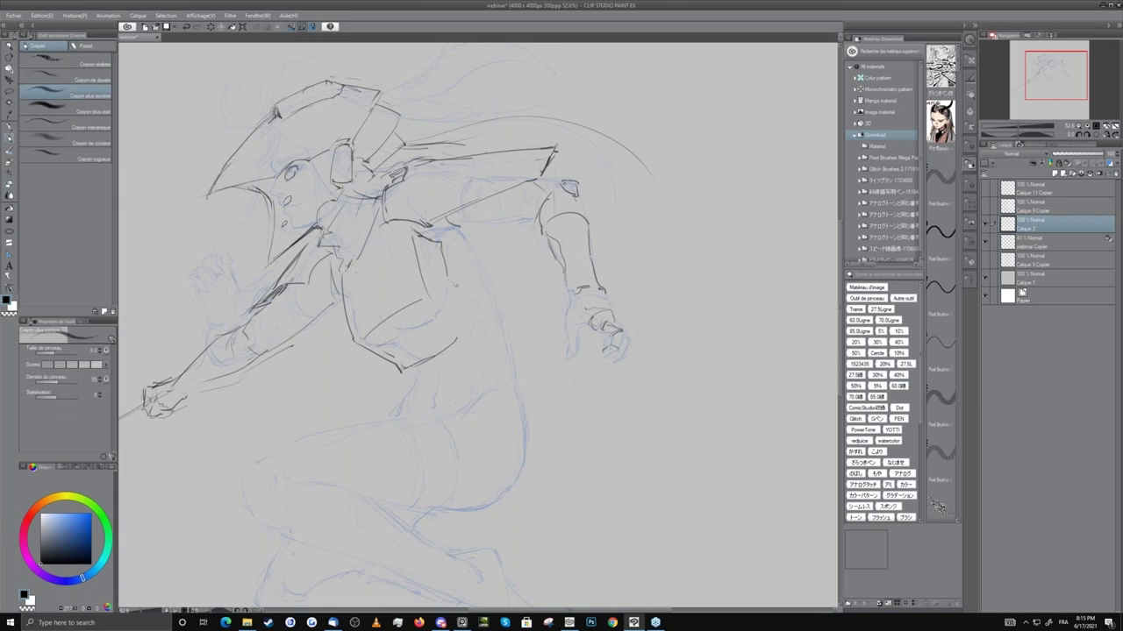
pyautogui.press('e')
pyautogui.press('p')
pyautogui.moveTo(461, 327); pyautogui.dragTo(465, 341)
pyautogui.press('e')
pyautogui.moveTo(358, 342)
pyautogui.mouseDown()
pyautogui.moveTo(386, 319)
pyautogui.moveTo(383, 328)
pyautogui.mouseUp()
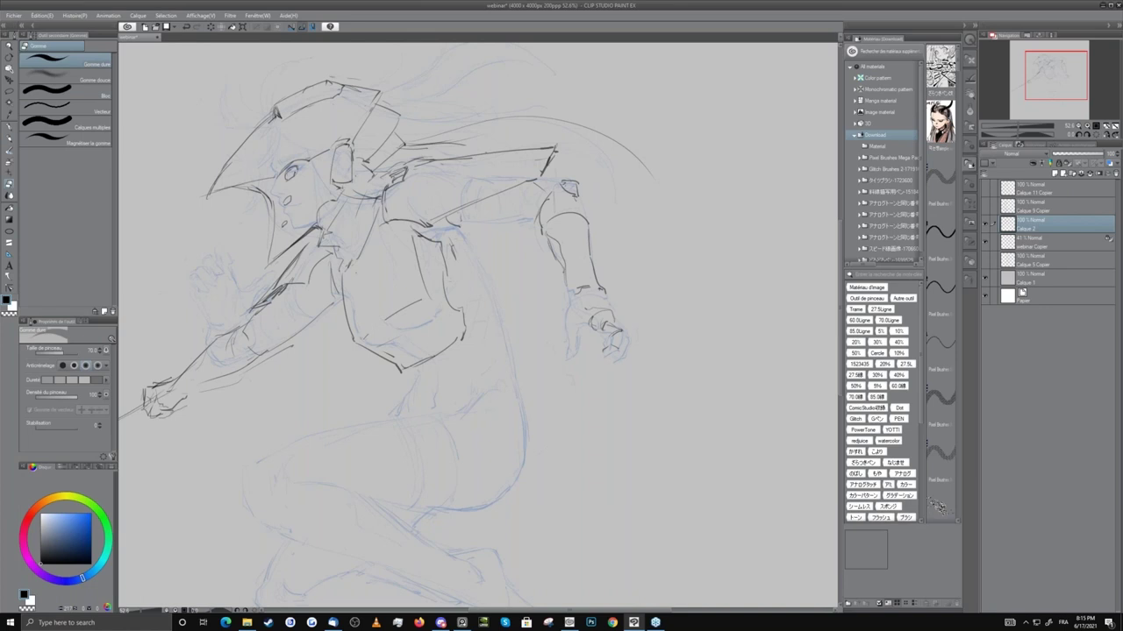
# Reinforce the breastplate's lower edge and outline a small side plate behind it below the armpit.
pyautogui.click(9, 46)
pyautogui.moveTo(378, 196); pyautogui.dragTo(307, 197)
pyautogui.moveTo(431, 242); pyautogui.dragTo(432, 288)
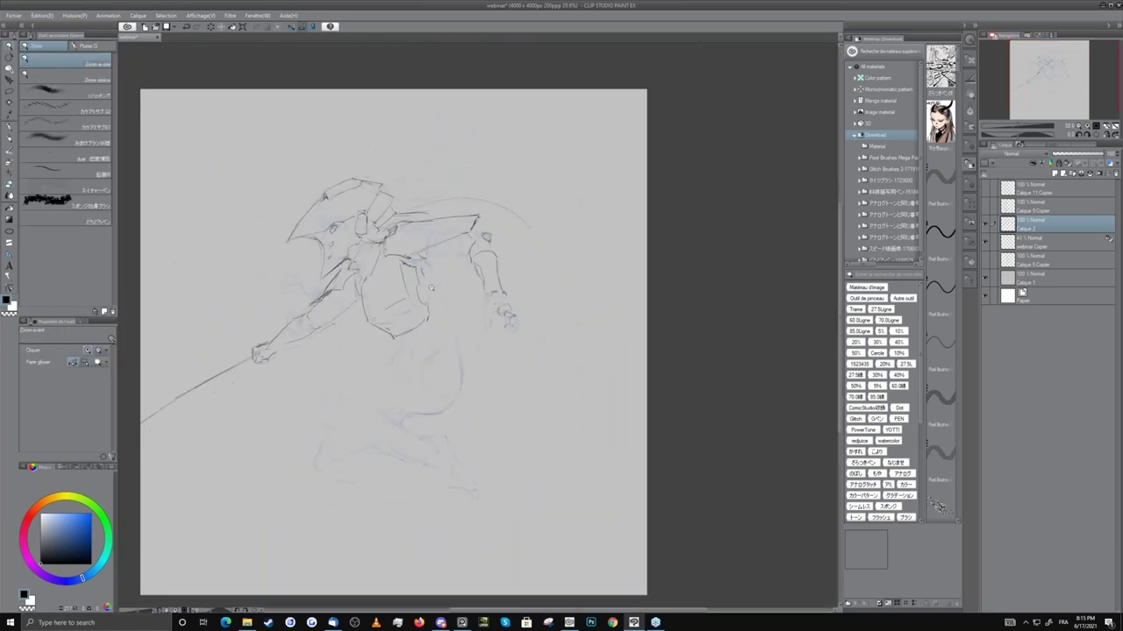
pyautogui.click(430, 287)
pyautogui.press('p')
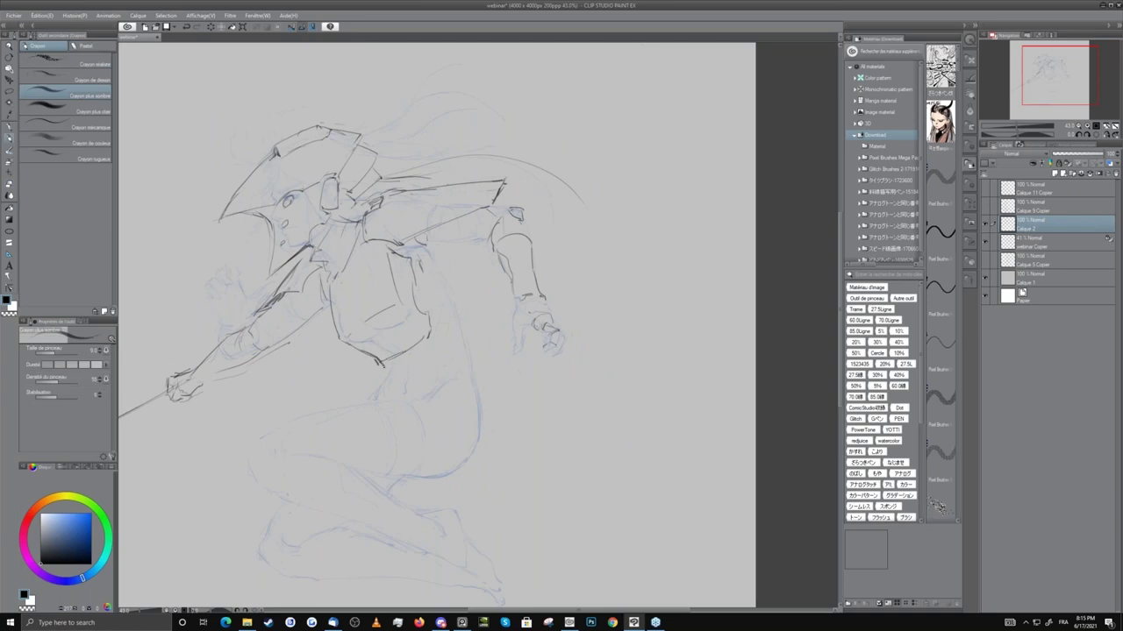
pyautogui.moveTo(390, 365); pyautogui.dragTo(414, 352)
pyautogui.moveTo(421, 255); pyautogui.dragTo(435, 290)
pyautogui.moveTo(425, 244)
pyautogui.mouseDown()
pyautogui.moveTo(484, 239)
pyautogui.moveTo(452, 240)
pyautogui.mouseUp()
pyautogui.hotkey('ctrl', 'z')
# Add diagonal hatch lines on the rear upper arm beneath the shoulder plate and darken the armpit.
pyautogui.moveTo(455, 226); pyautogui.dragTo(487, 235)
pyautogui.moveTo(420, 241); pyautogui.dragTo(408, 246)
pyautogui.press('e')
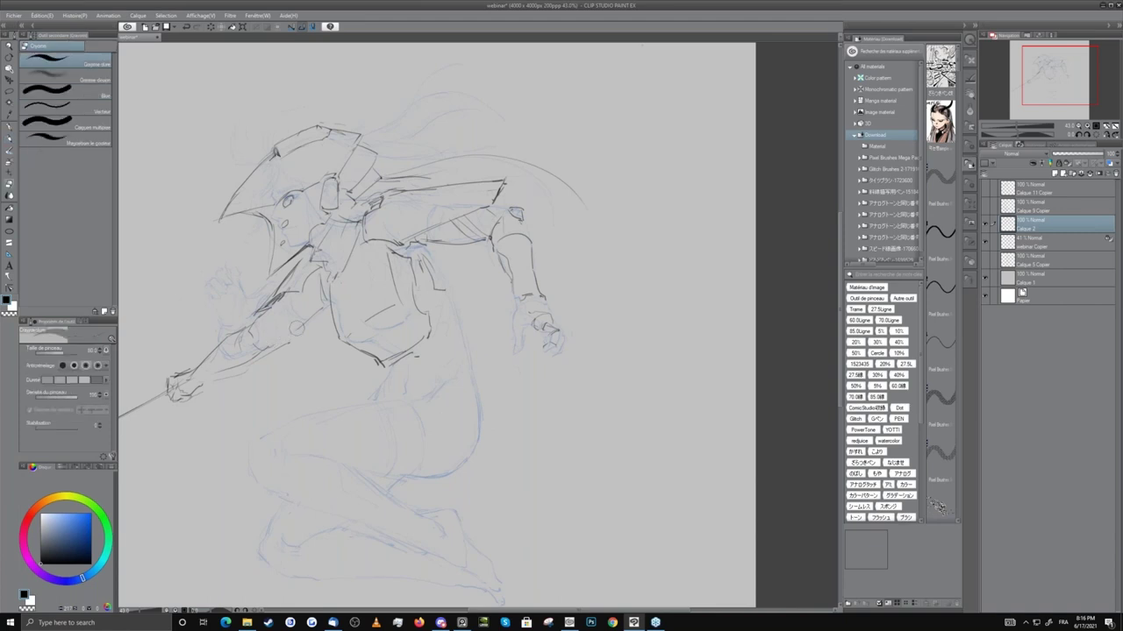
# Sketch short waist lines under the breastplate and an angular armour plate on the hip.
pyautogui.press('p')
pyautogui.moveTo(363, 332)
pyautogui.mouseDown()
pyautogui.moveTo(292, 322)
pyautogui.moveTo(298, 264)
pyautogui.moveTo(322, 271)
pyautogui.moveTo(311, 278)
pyautogui.moveTo(347, 267)
pyautogui.mouseUp()
pyautogui.press('e')
pyautogui.press('p')
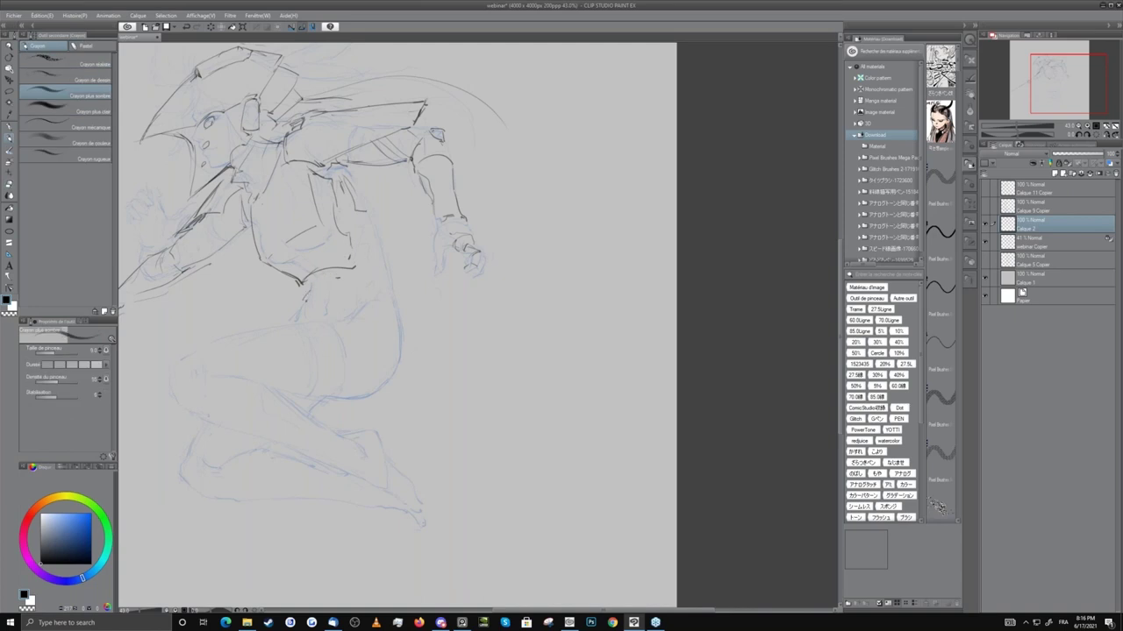
pyautogui.moveTo(353, 309)
pyautogui.mouseDown()
pyautogui.moveTo(371, 293)
pyautogui.moveTo(416, 345)
pyautogui.moveTo(433, 435)
pyautogui.mouseUp()
pyautogui.moveTo(425, 329)
pyautogui.mouseDown()
pyautogui.moveTo(436, 374)
pyautogui.moveTo(421, 373)
pyautogui.moveTo(400, 337)
pyautogui.moveTo(396, 263)
pyautogui.moveTo(426, 247)
pyautogui.mouseUp()
# Mirror the canvas view horizontally and frame the upper body.
pyautogui.hotkey('ctrl', 'space')
pyautogui.moveTo(315, 191); pyautogui.dragTo(288, 199)
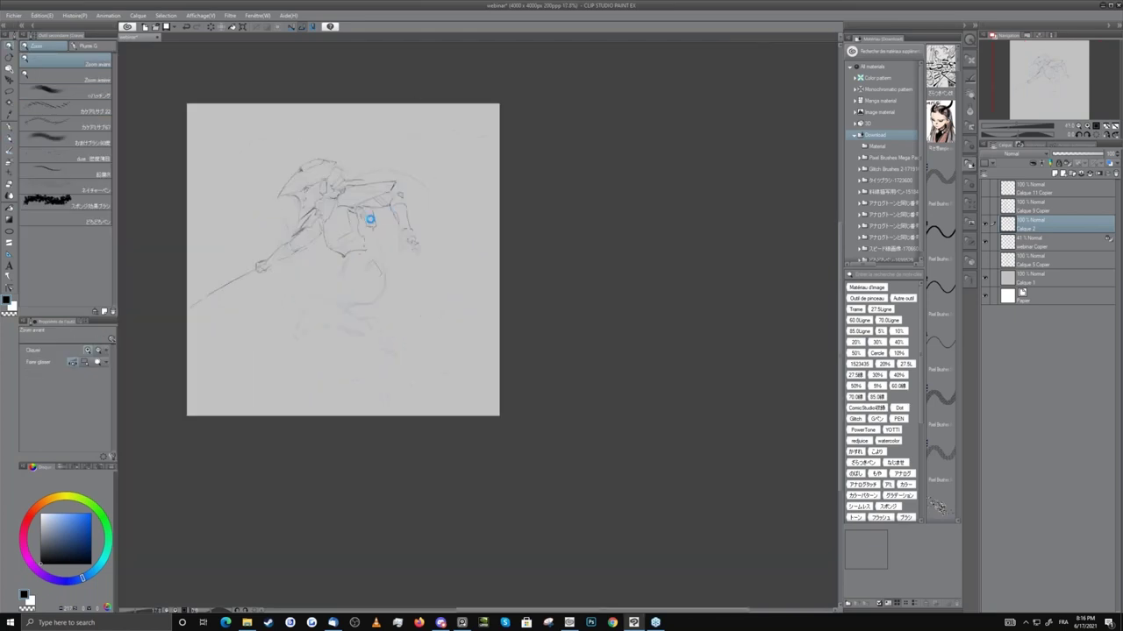
pyautogui.press('h')
pyautogui.moveTo(514, 303); pyautogui.dragTo(542, 326)
pyautogui.moveTo(498, 90); pyautogui.dragTo(439, 186)
# Rework the helmet's rear plate edges and draw the face opening's contour from the crest to the brow.
pyautogui.press('e')
pyautogui.moveTo(375, 248); pyautogui.dragTo(392, 273)
pyautogui.press('p')
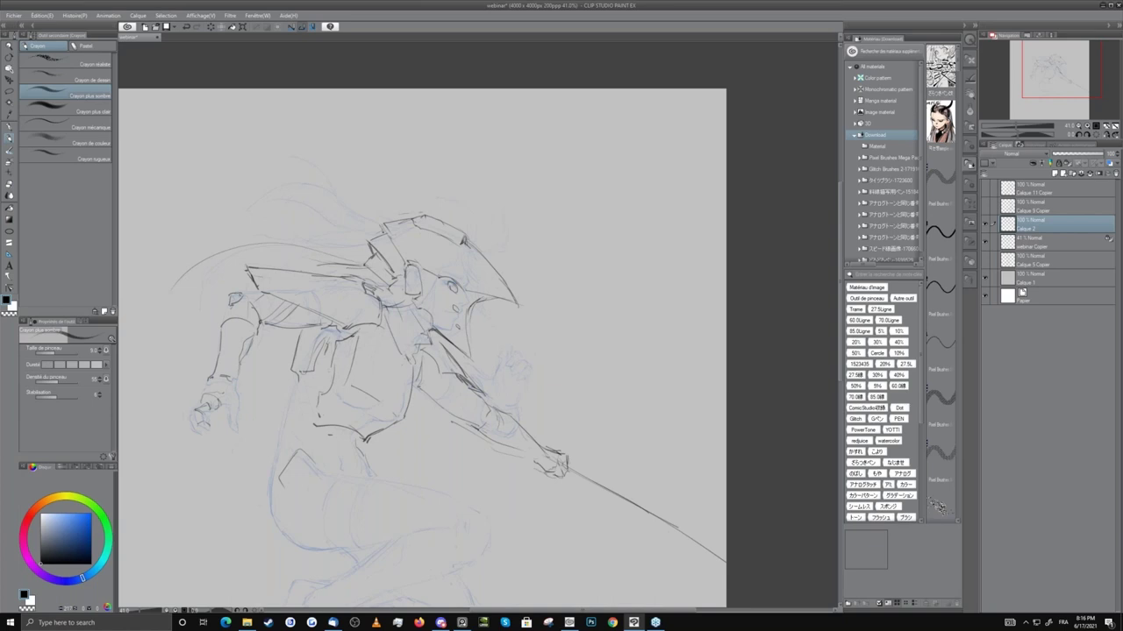
pyautogui.moveTo(384, 228); pyautogui.dragTo(403, 261)
pyautogui.moveTo(431, 227); pyautogui.dragTo(463, 275)
pyautogui.moveTo(432, 328); pyautogui.dragTo(428, 257)
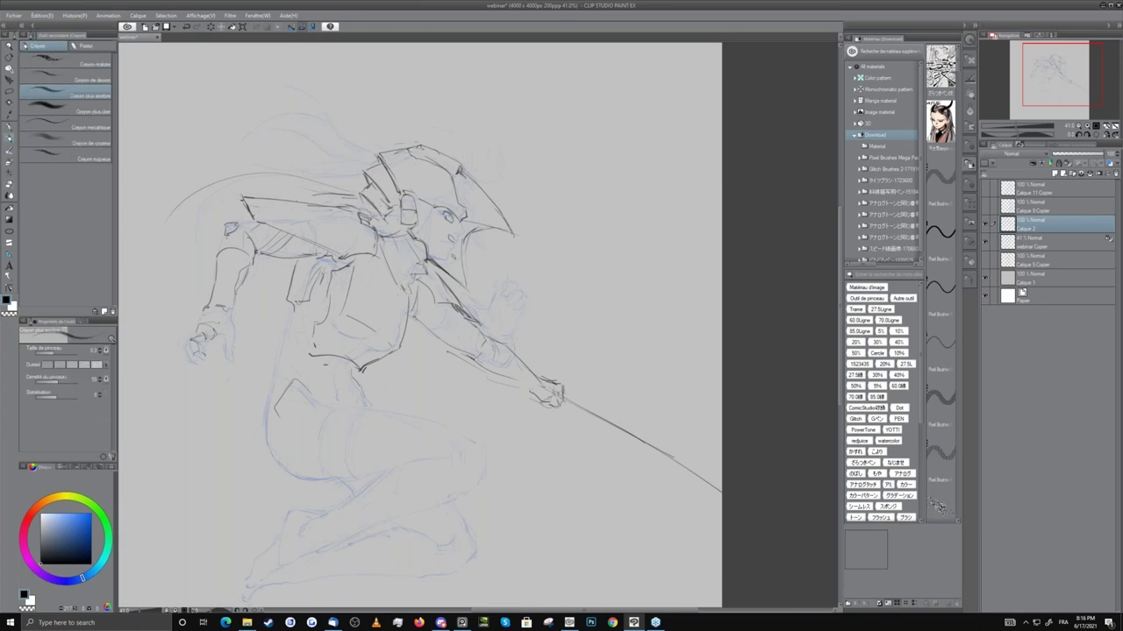
# Refine the helmet's ear piece and trim the pointed tip of the visor.
pyautogui.press('e')
pyautogui.press('p')
pyautogui.moveTo(398, 234); pyautogui.dragTo(397, 196)
pyautogui.press('e')
pyautogui.moveTo(514, 195); pyautogui.dragTo(507, 204)
pyautogui.press('p')
pyautogui.moveTo(414, 153)
pyautogui.mouseDown()
pyautogui.moveTo(417, 173)
pyautogui.moveTo(341, 280)
pyautogui.mouseUp()
pyautogui.press('e')
pyautogui.press('p')
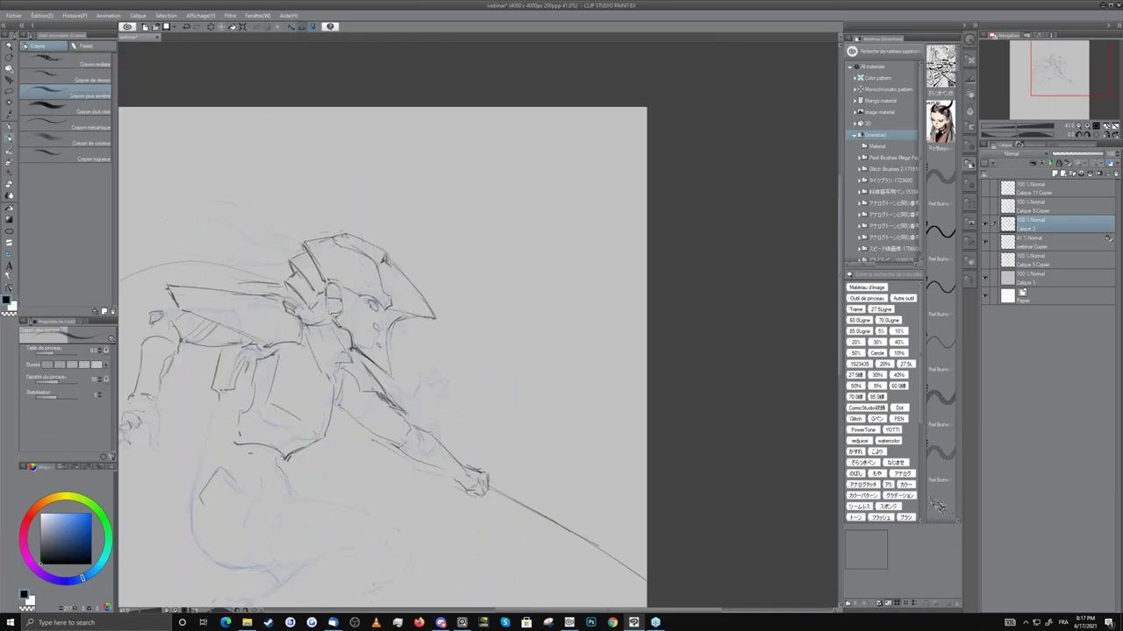
# Tidy the helmet's face opening and the visor's lower edge in front of the face.
pyautogui.moveTo(353, 247); pyautogui.dragTo(369, 203)
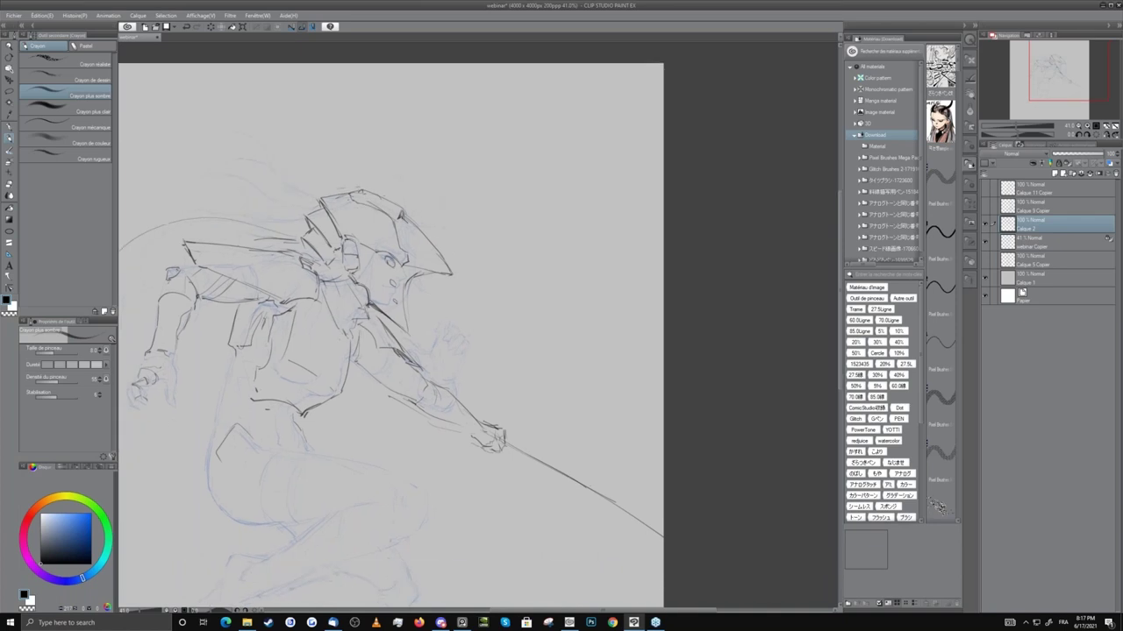
pyautogui.moveTo(366, 255); pyautogui.dragTo(383, 214)
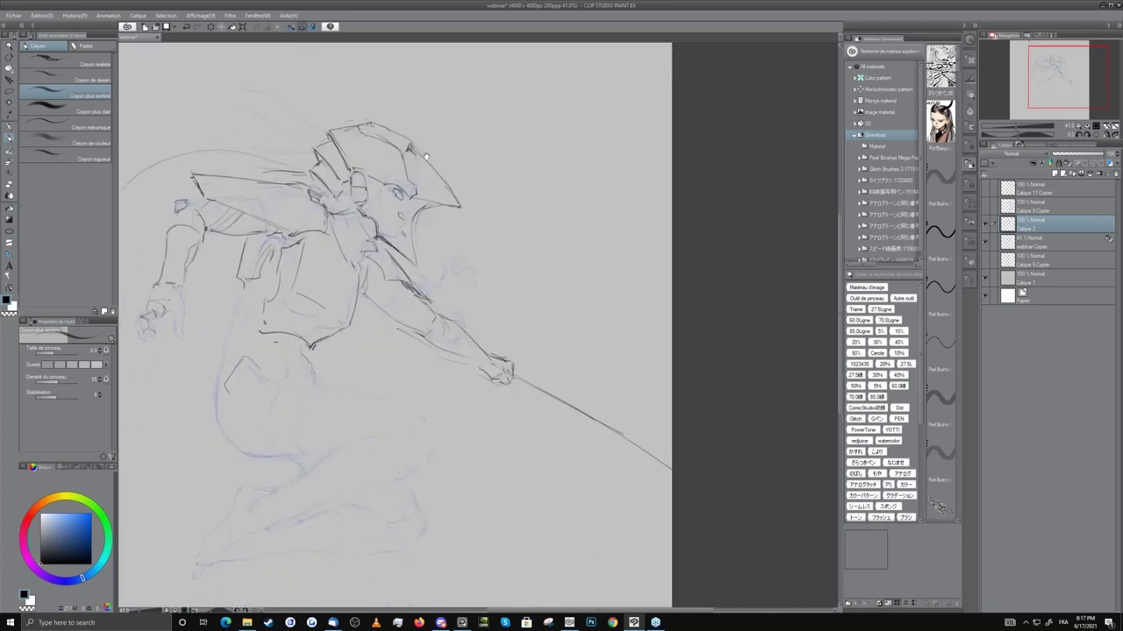
pyautogui.moveTo(426, 156); pyautogui.dragTo(433, 204)
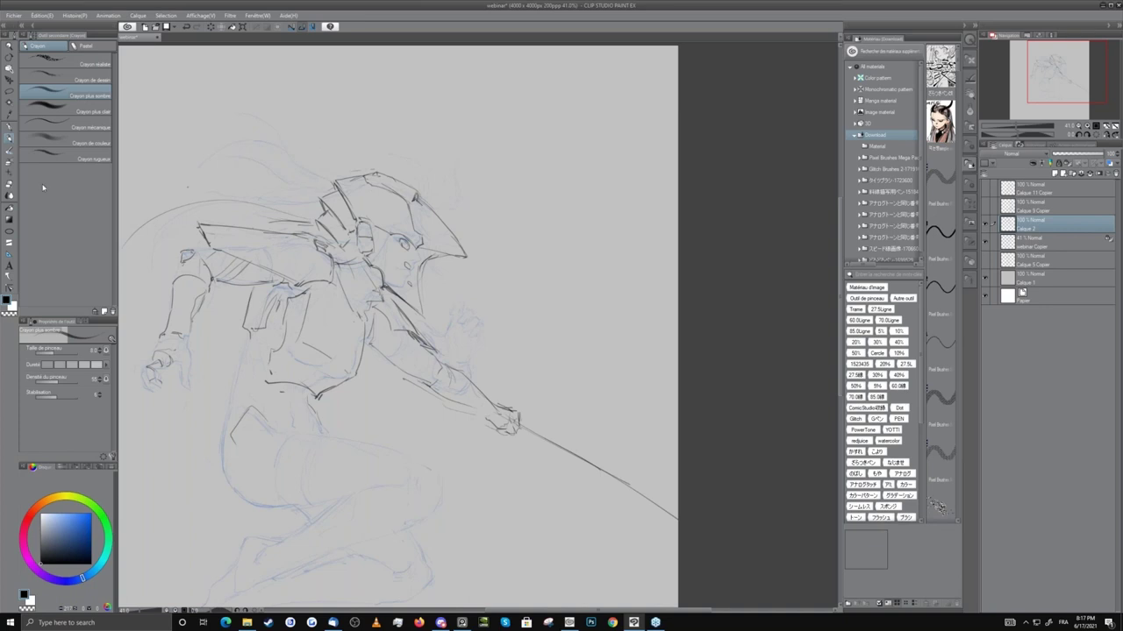
pyautogui.hotkey('ctrl', 'space')
pyautogui.moveTo(384, 247)
pyautogui.mouseDown()
pyautogui.moveTo(447, 268)
pyautogui.moveTo(458, 306)
pyautogui.mouseUp()
pyautogui.press('p')
pyautogui.press('e')
pyautogui.press('p')
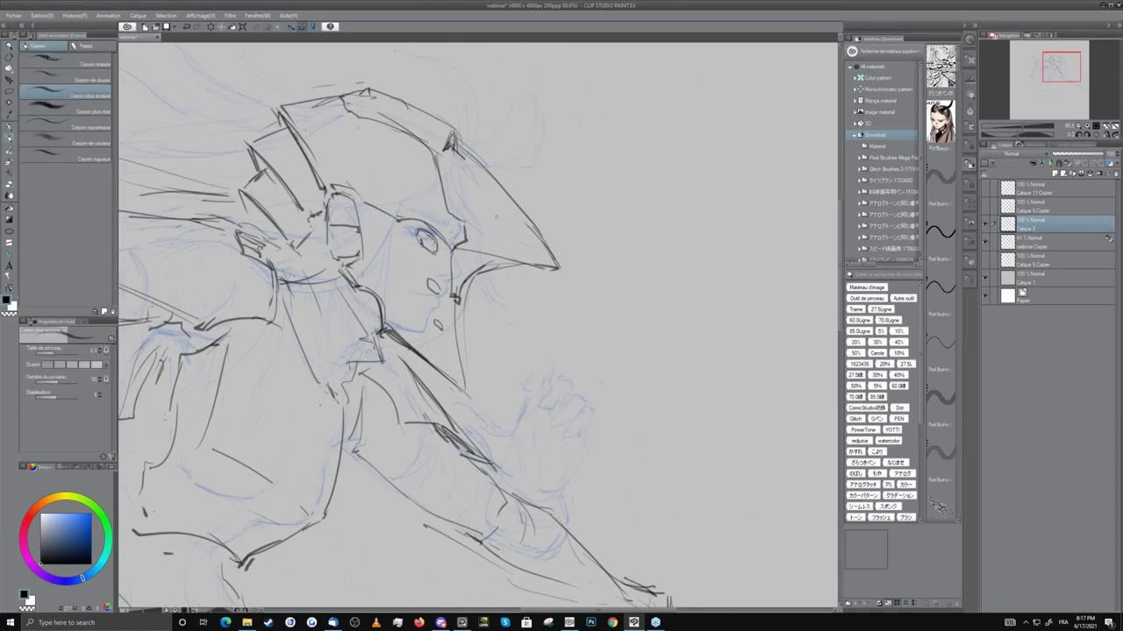
pyautogui.moveTo(438, 147)
pyautogui.mouseDown()
pyautogui.moveTo(496, 200)
pyautogui.moveTo(527, 265)
pyautogui.mouseUp()
pyautogui.hotkey('ctrl', 'z')
pyautogui.moveTo(492, 203); pyautogui.dragTo(586, 244)
pyautogui.hotkey('ctrl', 'z')
# Add a small hinge detail above the ear piece and a curved seam running up to the helmet's crest.
pyautogui.moveTo(429, 187); pyautogui.dragTo(439, 173)
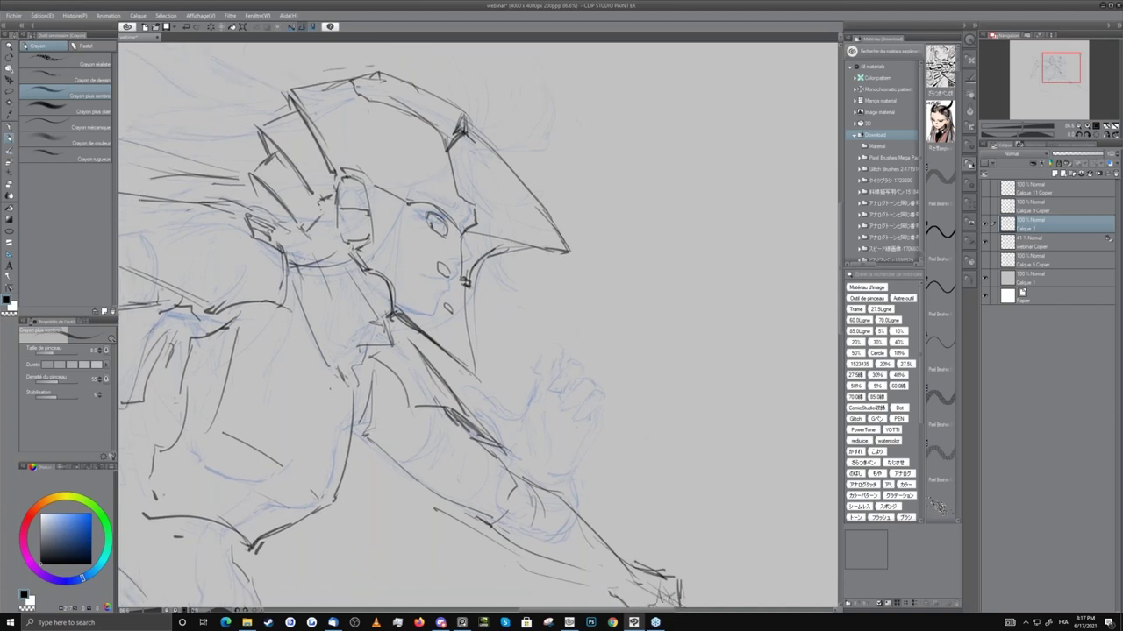
pyautogui.moveTo(372, 185)
pyautogui.mouseDown()
pyautogui.moveTo(404, 202)
pyautogui.moveTo(340, 296)
pyautogui.mouseUp()
pyautogui.moveTo(289, 181)
pyautogui.mouseDown()
pyautogui.moveTo(305, 214)
pyautogui.moveTo(302, 281)
pyautogui.mouseUp()
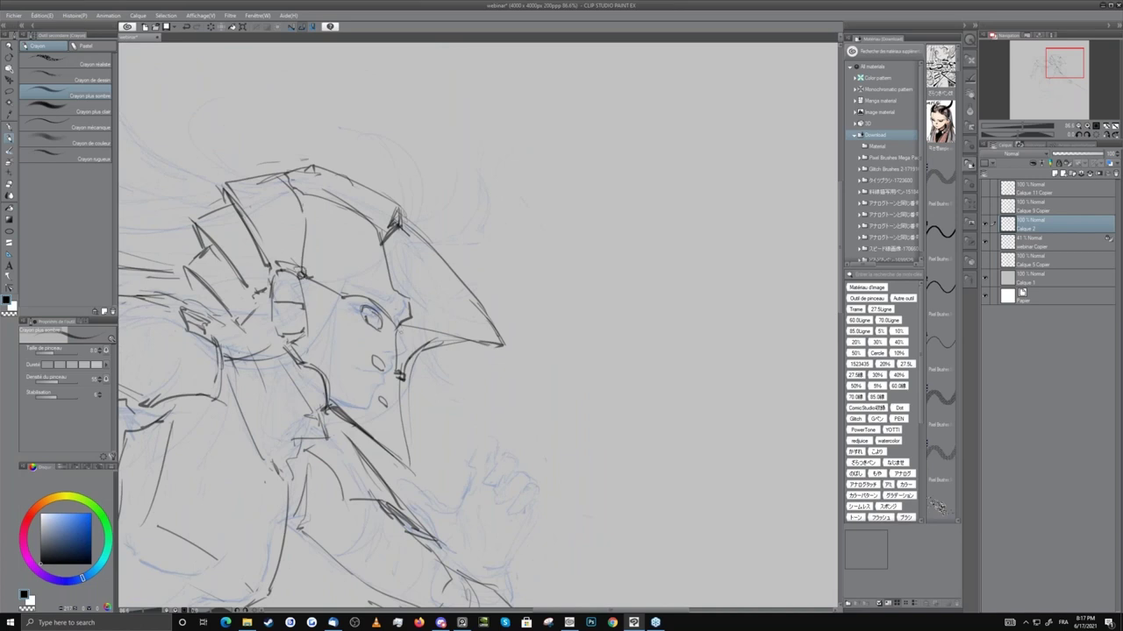
pyautogui.moveTo(399, 220)
pyautogui.mouseDown()
pyautogui.moveTo(386, 250)
pyautogui.moveTo(421, 346)
pyautogui.moveTo(402, 373)
pyautogui.mouseUp()
pyautogui.hotkey('ctrl', 'z')
pyautogui.moveTo(318, 272)
pyautogui.mouseDown()
pyautogui.moveTo(412, 132)
pyautogui.moveTo(332, 97)
pyautogui.mouseUp()
pyautogui.hotkey('ctrl', 'z')
# Erase the curved seam across the side of the helmet and rework its upper end at the crest.
pyautogui.moveTo(370, 364)
pyautogui.mouseDown()
pyautogui.moveTo(435, 279)
pyautogui.moveTo(394, 300)
pyautogui.mouseUp()
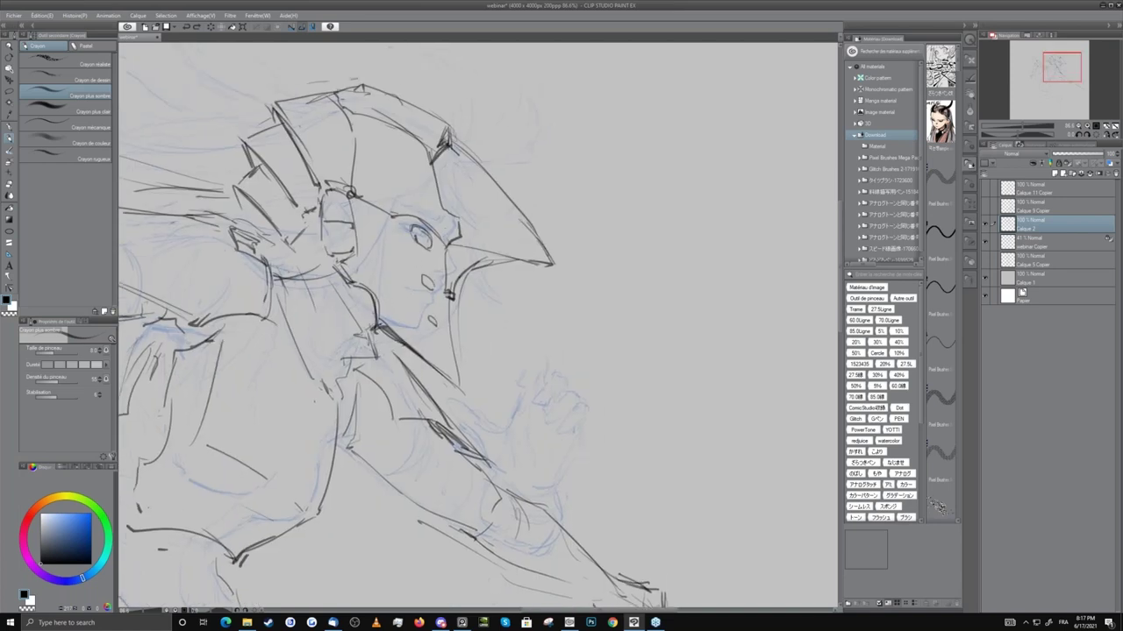
pyautogui.press('e')
pyautogui.press('p')
pyautogui.press('e')
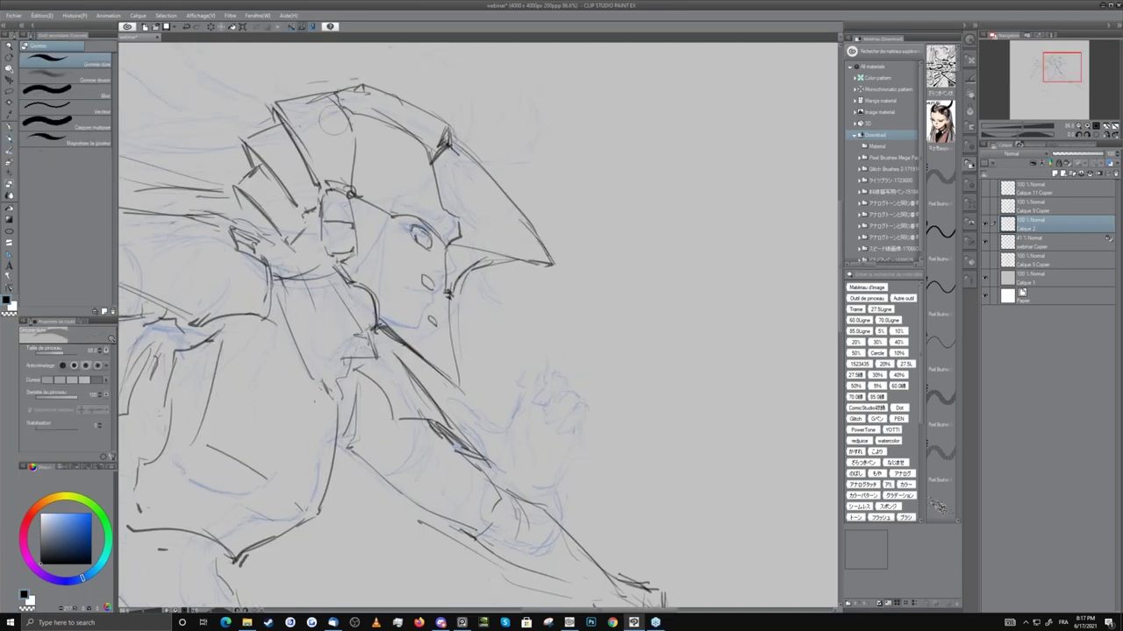
pyautogui.moveTo(342, 126); pyautogui.dragTo(355, 163)
pyautogui.press('p')
pyautogui.moveTo(351, 114)
pyautogui.mouseDown()
pyautogui.moveTo(365, 156)
pyautogui.moveTo(354, 130)
pyautogui.moveTo(346, 139)
pyautogui.moveTo(370, 175)
pyautogui.moveTo(304, 284)
pyautogui.mouseUp()
pyautogui.press('e')
pyautogui.press('[')
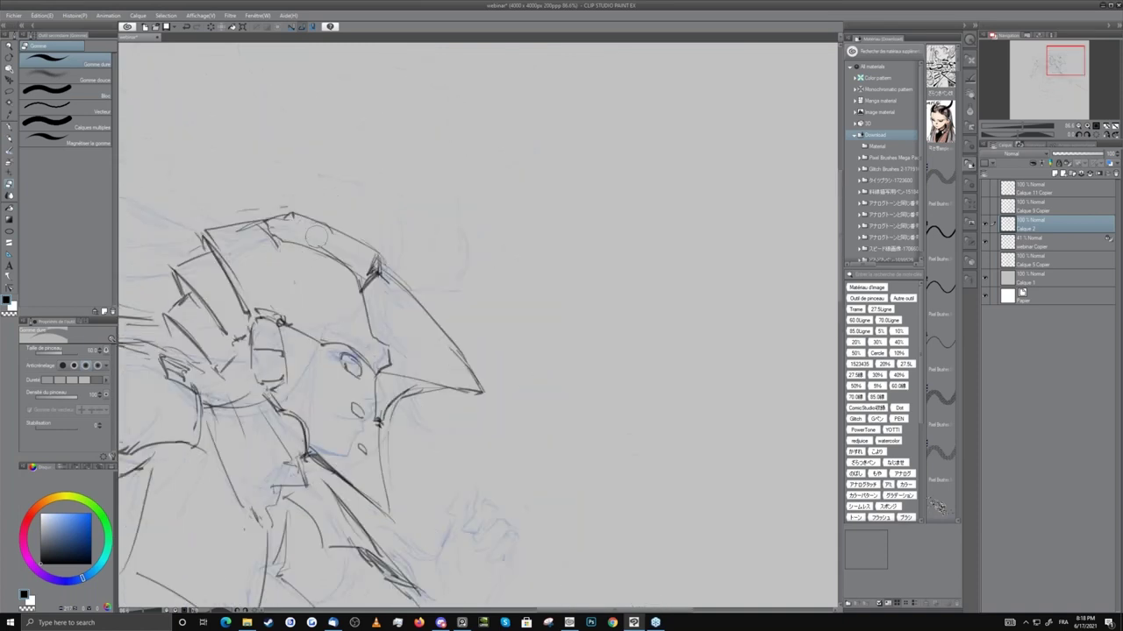
# Clean up the helmet's top edge and redraw the small notch and inner line of the crest.
pyautogui.moveTo(316, 237); pyautogui.dragTo(338, 189)
pyautogui.press('p')
pyautogui.press('e')
pyautogui.press('p')
pyautogui.press('e')
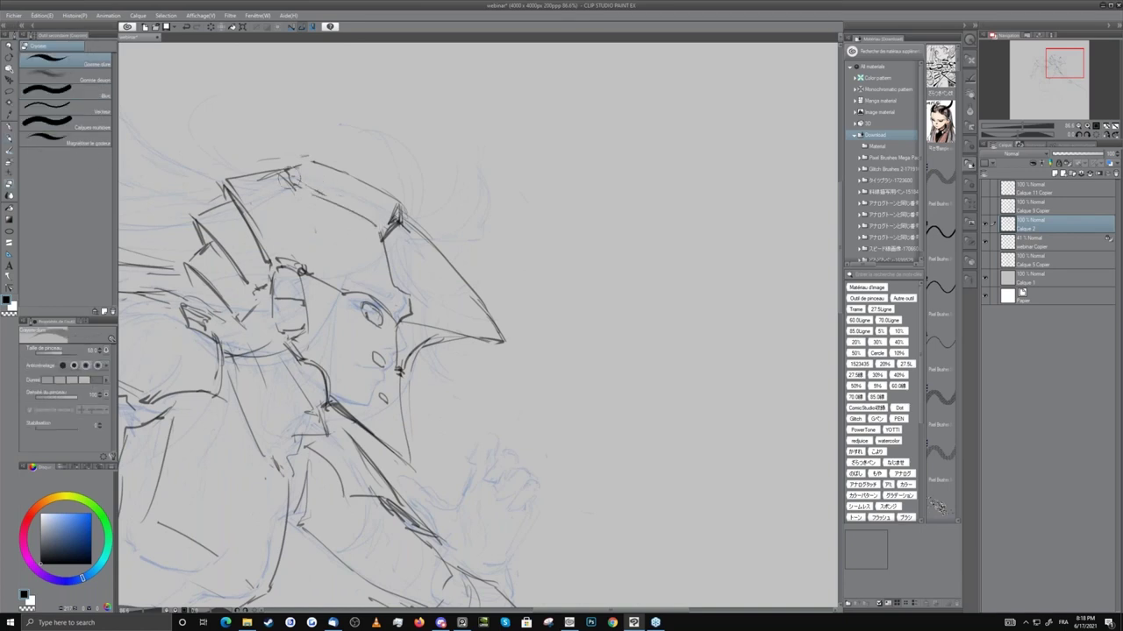
pyautogui.press('p')
pyautogui.moveTo(361, 279); pyautogui.dragTo(429, 197)
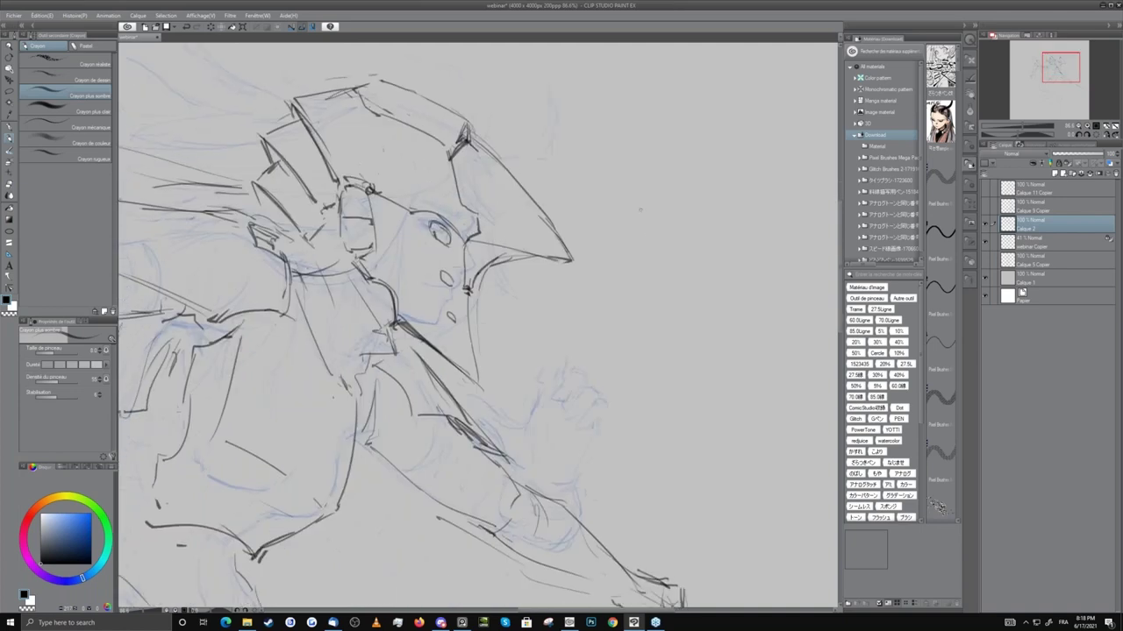
# Reinforce the ear piece's lower edge, the collar corner near the jaw and the adjacent rear plate end.
pyautogui.press('e')
pyautogui.press('p')
pyautogui.moveTo(342, 246); pyautogui.dragTo(346, 250)
pyautogui.moveTo(281, 234); pyautogui.dragTo(316, 195)
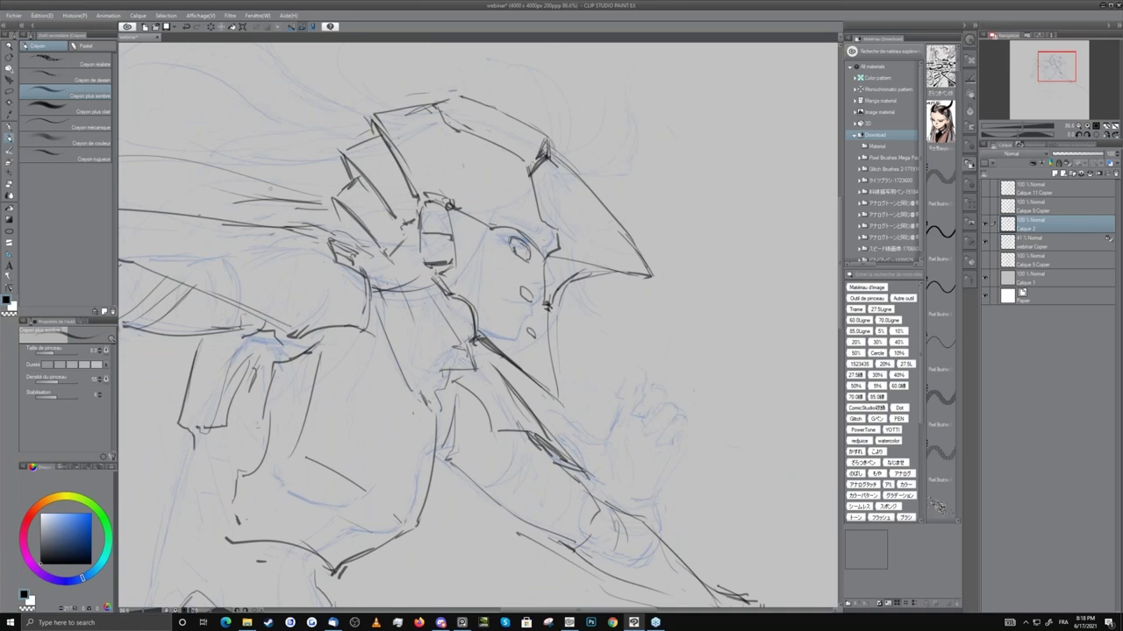
pyautogui.moveTo(476, 337); pyautogui.dragTo(462, 344)
pyautogui.moveTo(433, 246)
pyautogui.mouseDown()
pyautogui.moveTo(451, 265)
pyautogui.moveTo(426, 266)
pyautogui.mouseUp()
pyautogui.moveTo(413, 220)
pyautogui.mouseDown()
pyautogui.moveTo(398, 226)
pyautogui.moveTo(371, 172)
pyautogui.moveTo(379, 179)
pyautogui.mouseUp()
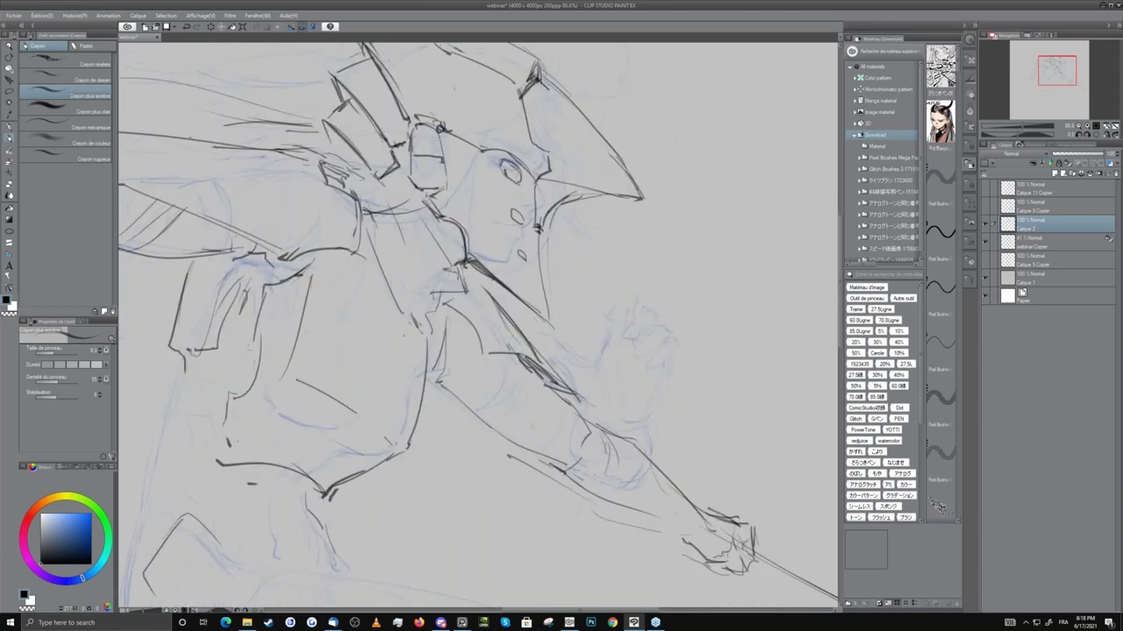
# Strengthen the pointed tips and edges of the layered plates at the back of the helmet.
pyautogui.moveTo(340, 142)
pyautogui.mouseDown()
pyautogui.moveTo(259, 156)
pyautogui.moveTo(313, 156)
pyautogui.mouseUp()
pyautogui.moveTo(418, 219)
pyautogui.mouseDown()
pyautogui.moveTo(372, 297)
pyautogui.moveTo(279, 366)
pyautogui.mouseUp()
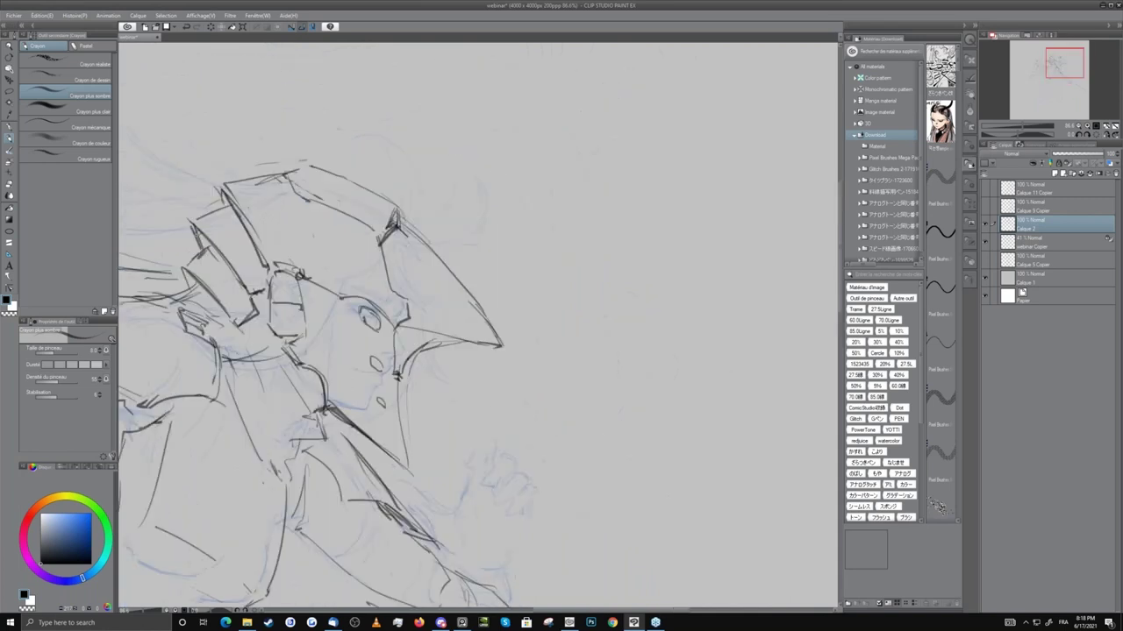
pyautogui.moveTo(208, 238); pyautogui.dragTo(201, 244)
pyautogui.moveTo(209, 243); pyautogui.dragTo(199, 286)
pyautogui.moveTo(222, 198); pyautogui.dragTo(231, 211)
pyautogui.moveTo(359, 388); pyautogui.dragTo(379, 247)
# Clean up and strengthen the collar lines beside the neck below the ear piece.
pyautogui.press('e')
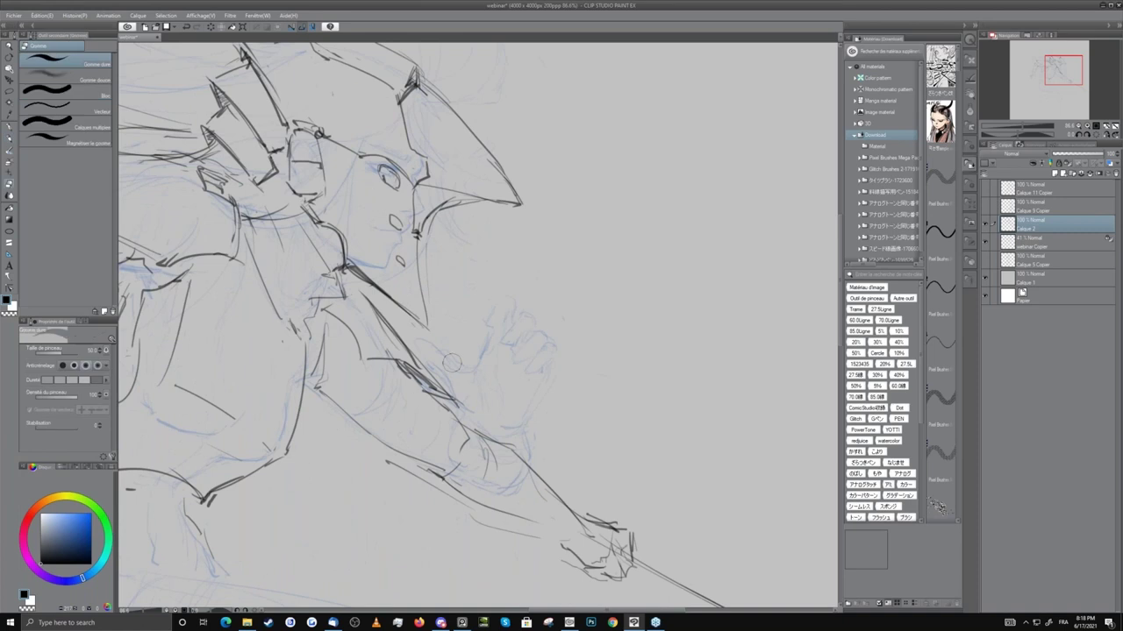
pyautogui.scroll(3, 451, 362)
pyautogui.press('p')
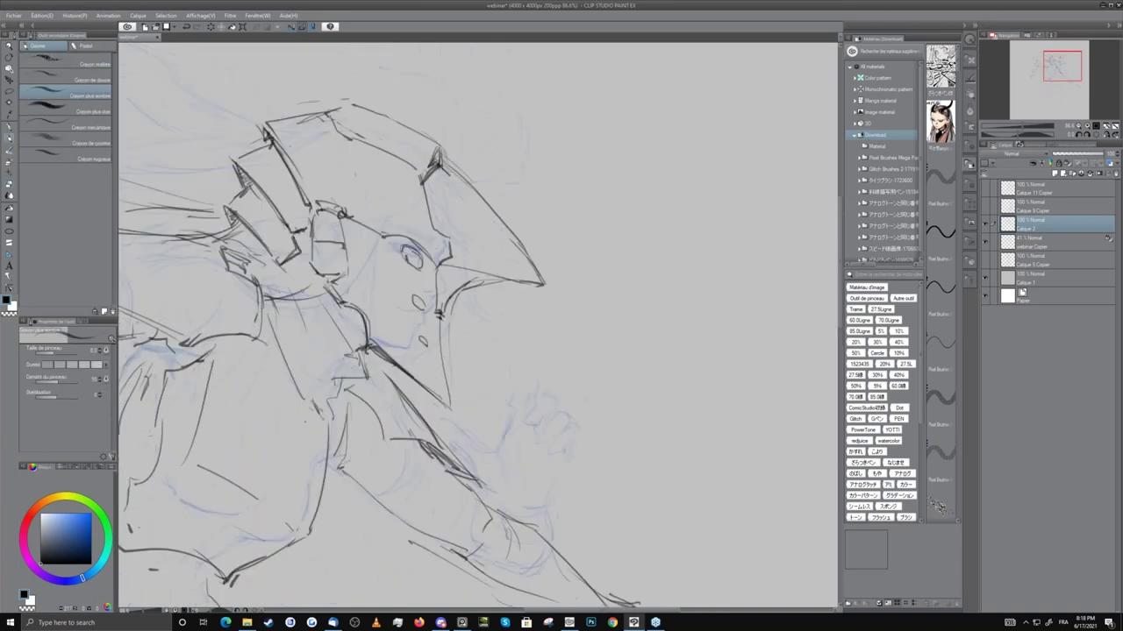
pyautogui.moveTo(324, 304); pyautogui.dragTo(356, 358)
pyautogui.moveTo(360, 296)
pyautogui.mouseDown()
pyautogui.moveTo(469, 181)
pyautogui.moveTo(408, 382)
pyautogui.mouseUp()
# Draw the inner edges and panel lines of the rear shoulder plate where it meets the collar.
pyautogui.click(8, 46)
pyautogui.moveTo(273, 258); pyautogui.dragTo(349, 304)
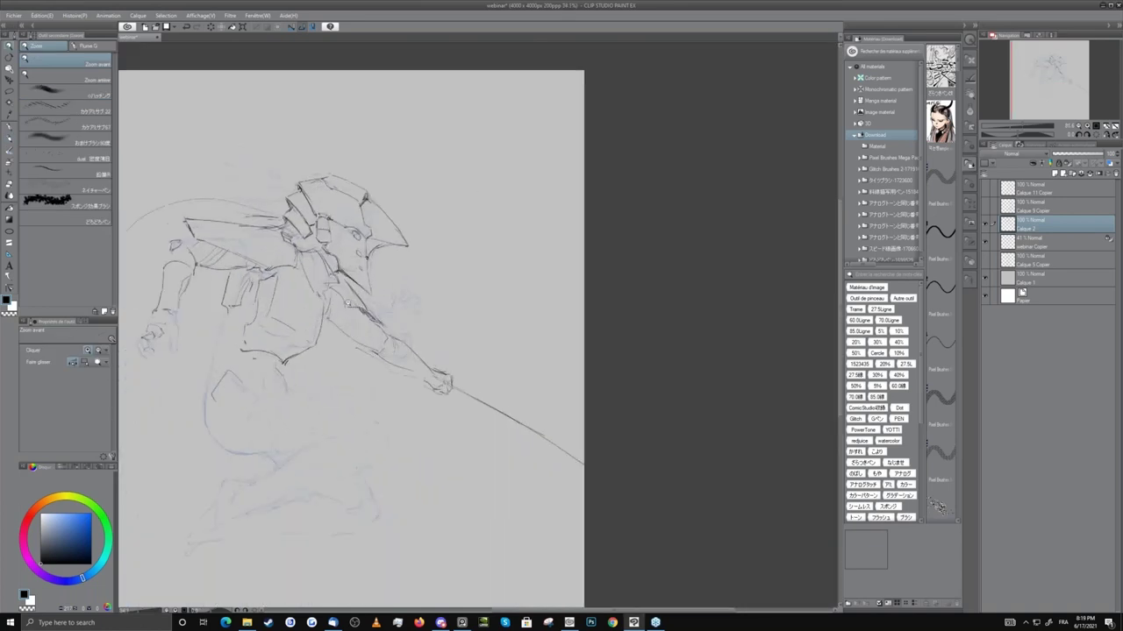
pyautogui.scroll(2, 332, 281)
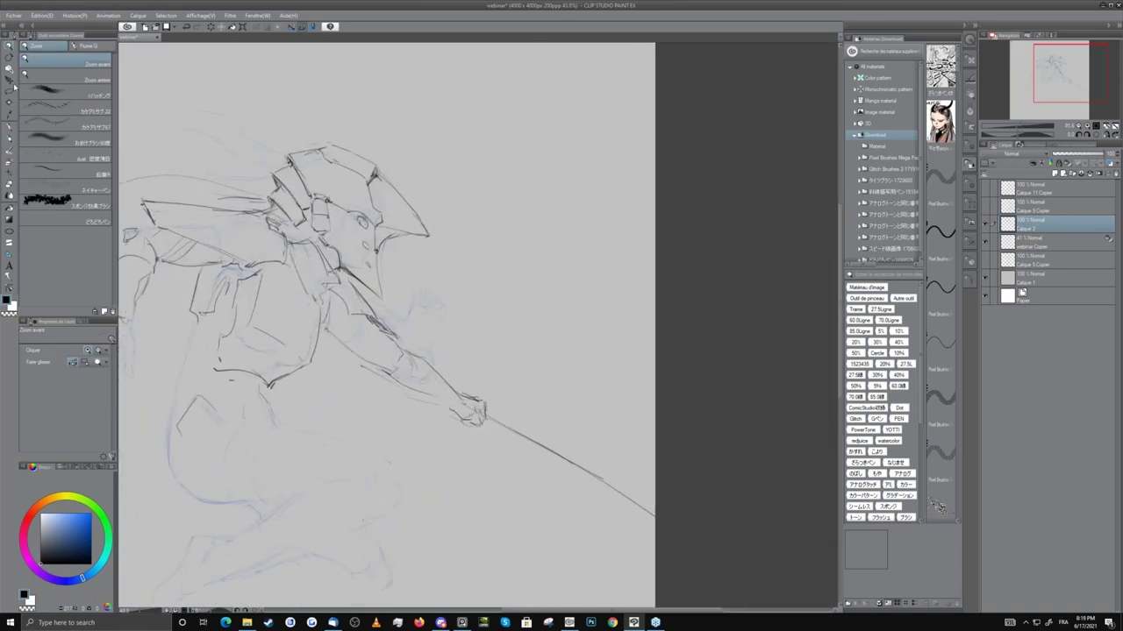
pyautogui.click(9, 91)
pyautogui.scroll(1, 399, 219)
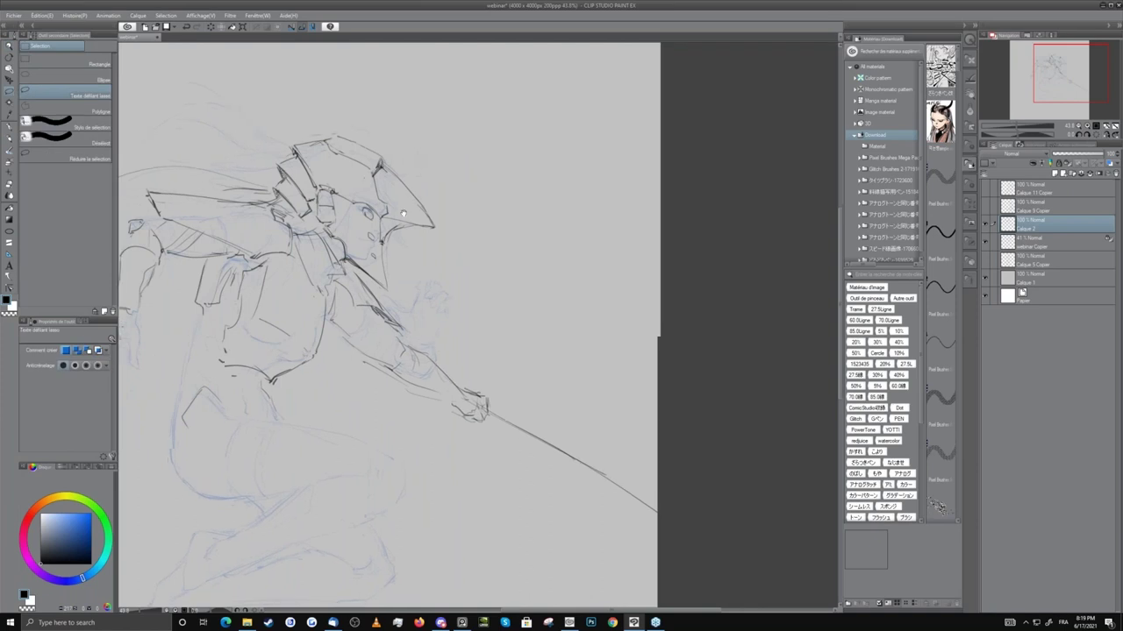
pyautogui.moveTo(404, 213)
pyautogui.mouseDown()
pyautogui.moveTo(432, 165)
pyautogui.moveTo(431, 177)
pyautogui.mouseUp()
pyautogui.press('p')
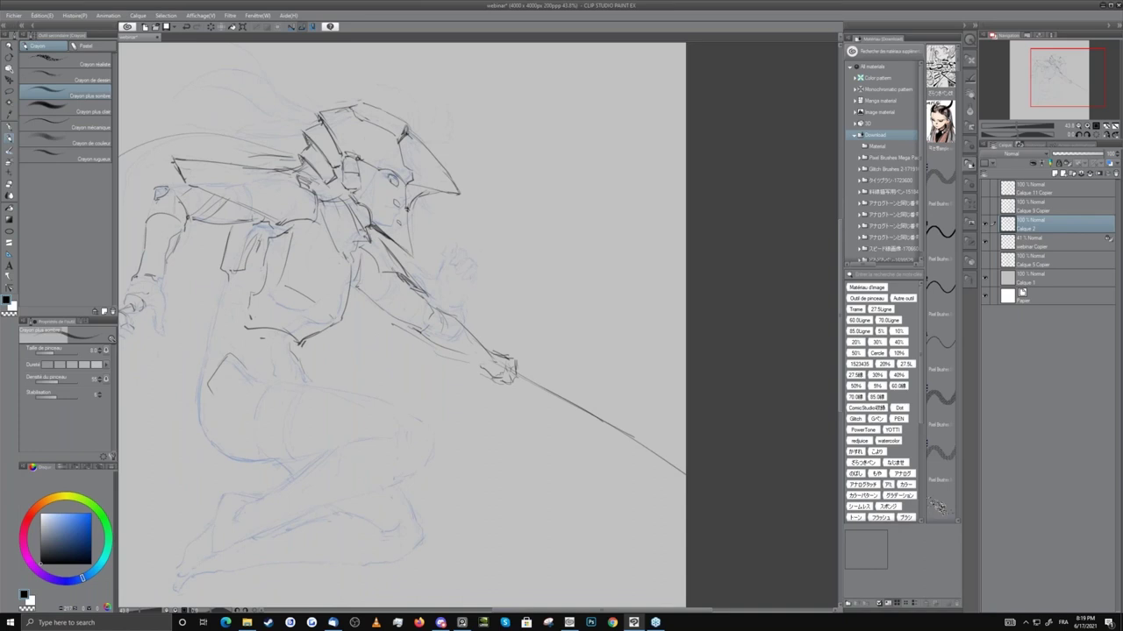
pyautogui.moveTo(317, 251); pyautogui.dragTo(423, 341)
pyautogui.moveTo(368, 283); pyautogui.dragTo(391, 296)
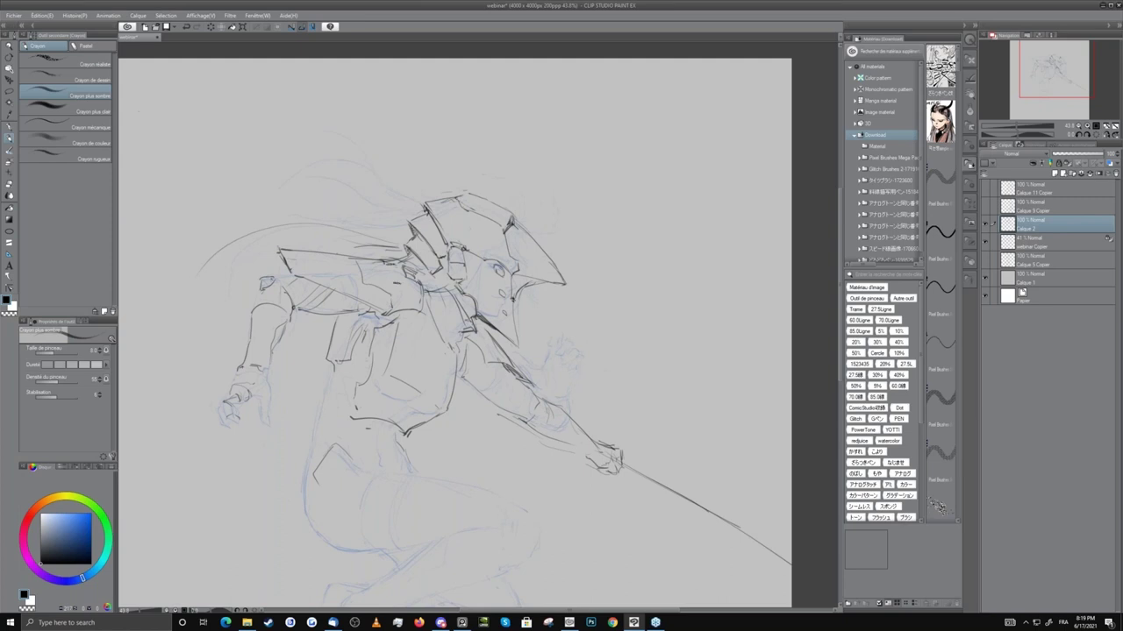
pyautogui.moveTo(422, 279); pyautogui.dragTo(425, 316)
pyautogui.moveTo(335, 309); pyautogui.dragTo(382, 293)
pyautogui.moveTo(392, 352); pyautogui.dragTo(403, 274)
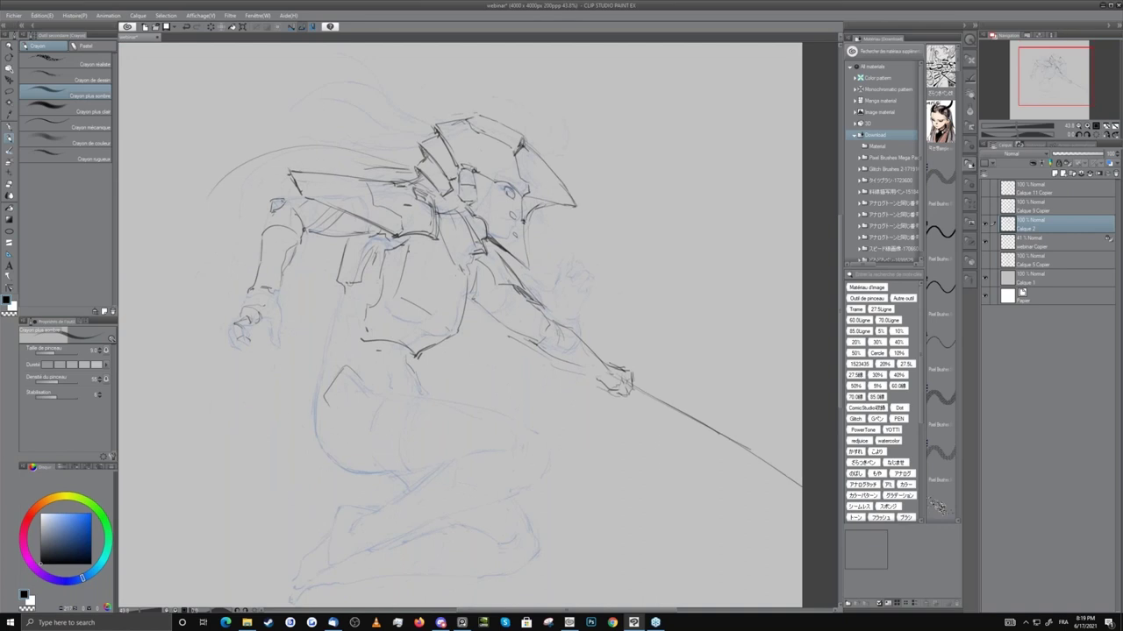
# Draw the short hanging strap below the collar, at the upper front edge of the breastplate.
pyautogui.press('e')
pyautogui.press('p')
pyautogui.moveTo(440, 237); pyautogui.dragTo(439, 263)
pyautogui.press('e')
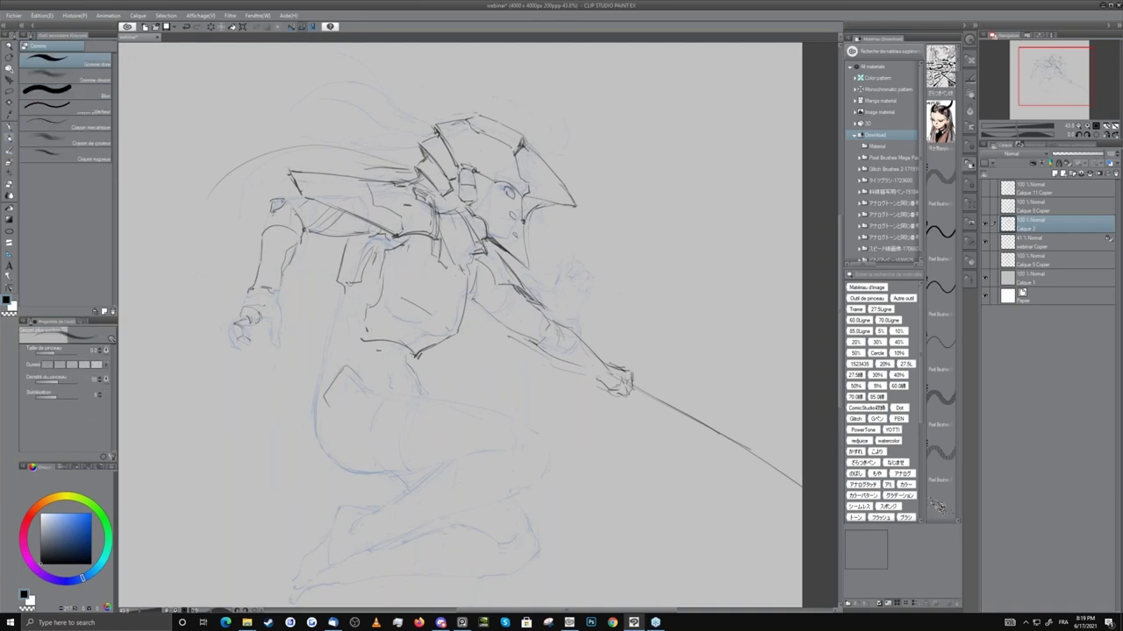
pyautogui.press('p')
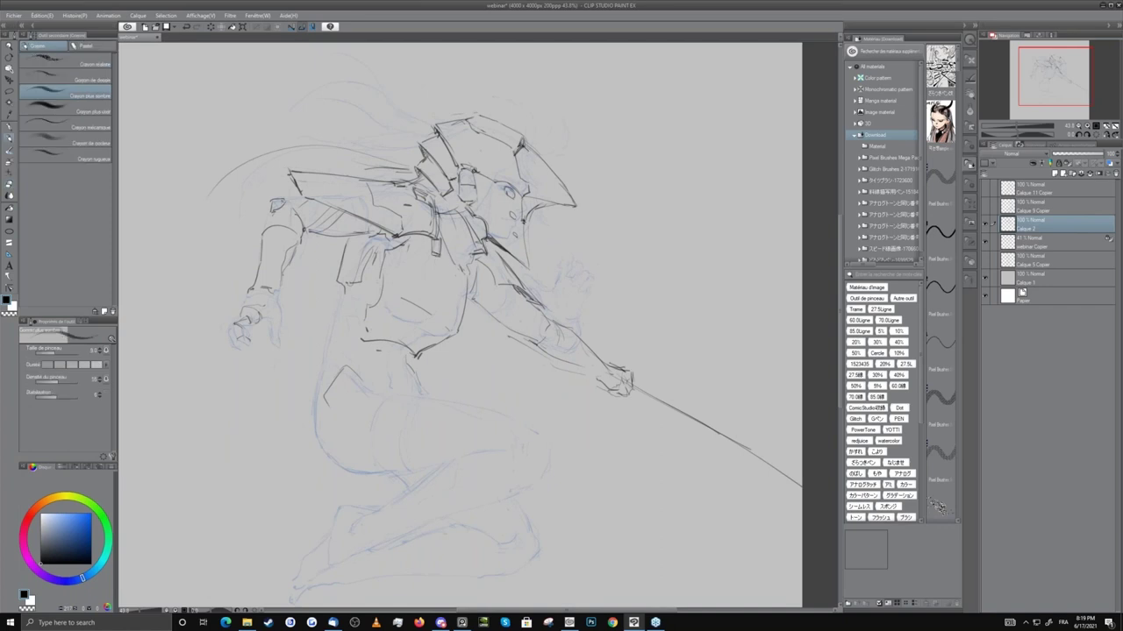
# Redraw the long slanted panel line down the middle of the breastplate to its inner corner.
pyautogui.moveTo(403, 253); pyautogui.dragTo(395, 289)
pyautogui.press('e')
pyautogui.press('p')
pyautogui.press('e')
pyautogui.press('p')
pyautogui.press('e')
pyautogui.moveTo(416, 248); pyautogui.dragTo(398, 298)
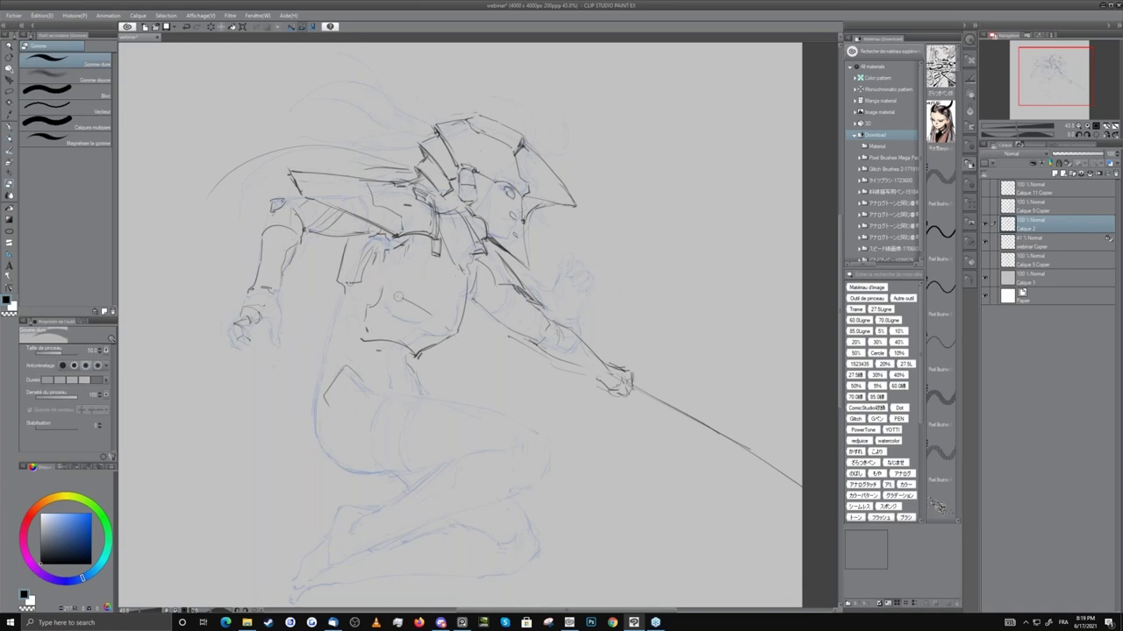
pyautogui.press('p')
pyautogui.moveTo(414, 247); pyautogui.dragTo(399, 294)
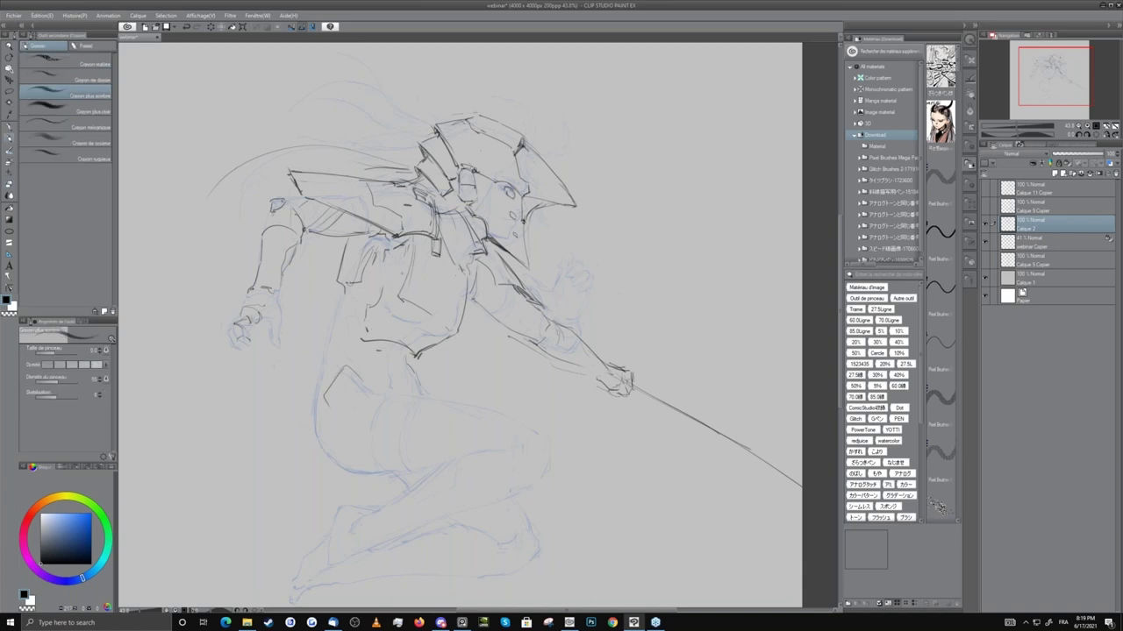
# Erase the rough marks under the shoulder plate and draw the breastplate's inner rear panel line down toward the waist.
pyautogui.press('e')
pyautogui.moveTo(407, 242); pyautogui.dragTo(387, 255)
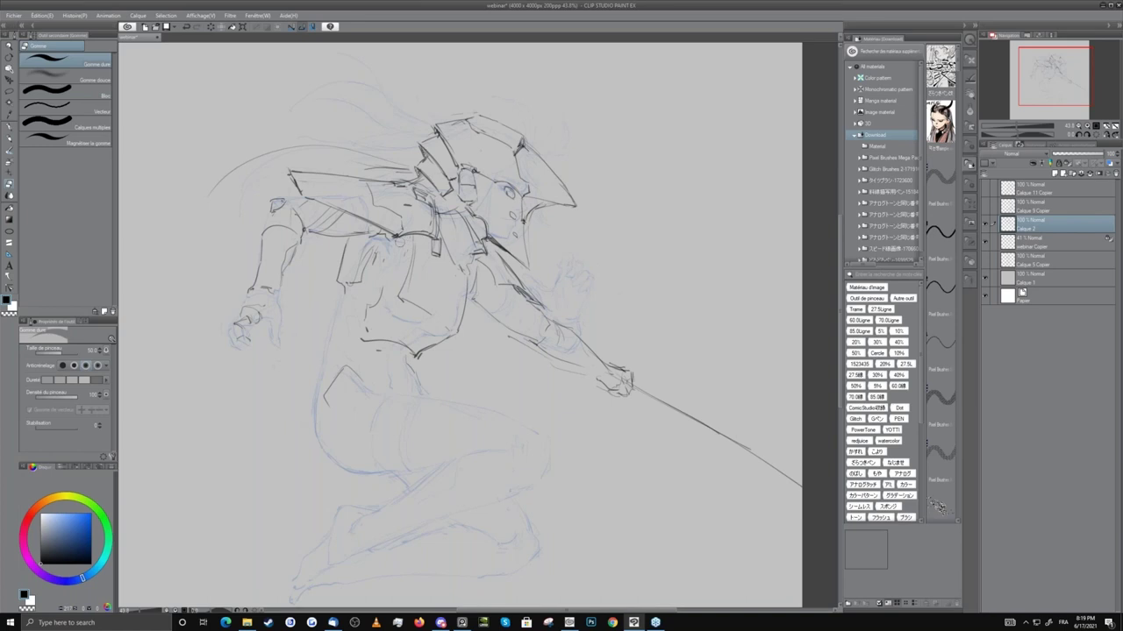
pyautogui.press('p')
pyautogui.moveTo(386, 252); pyautogui.dragTo(379, 297)
pyautogui.press('e')
pyautogui.press('p')
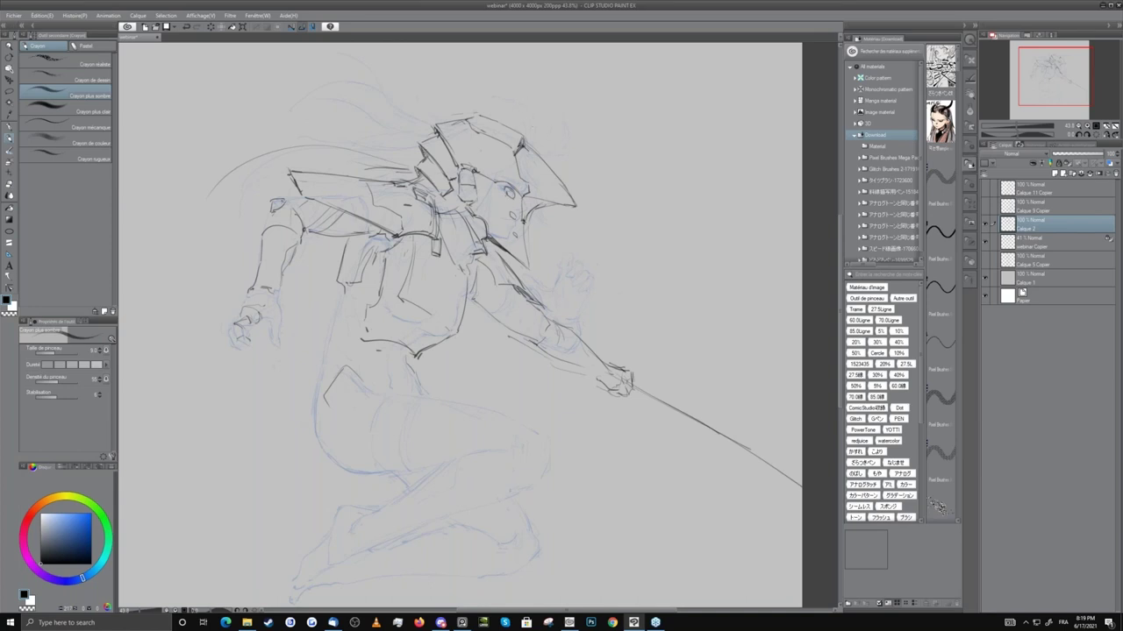
# Add a small rivet mark on the helmet's visor and strengthen the lines at the back of the helmet.
pyautogui.press('e')
pyautogui.press('p')
pyautogui.moveTo(535, 156); pyautogui.dragTo(533, 158)
pyautogui.moveTo(511, 222); pyautogui.dragTo(488, 193)
pyautogui.moveTo(431, 118); pyautogui.dragTo(421, 201)
# Clean up the collar and hanging strap lines where the rear shoulder plate meets the neck.
pyautogui.press('e')
pyautogui.moveTo(455, 174); pyautogui.dragTo(401, 199)
pyautogui.press('p')
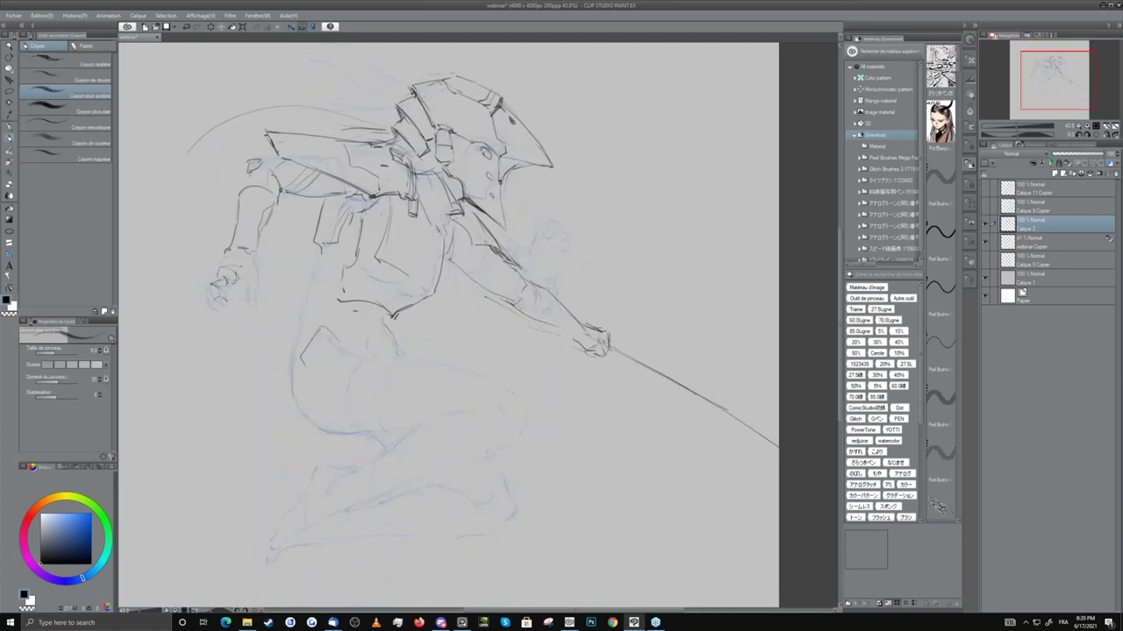
pyautogui.press('e')
pyautogui.click(406, 195)
pyautogui.press('p')
pyautogui.press('e')
pyautogui.moveTo(397, 188); pyautogui.dragTo(406, 192)
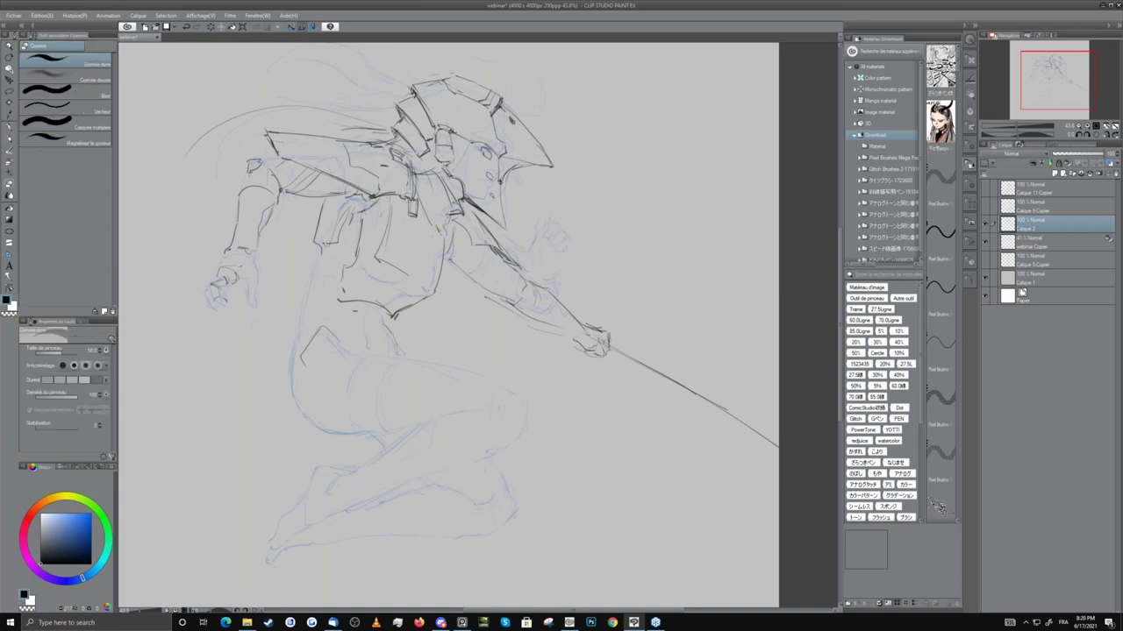
pyautogui.press('p')
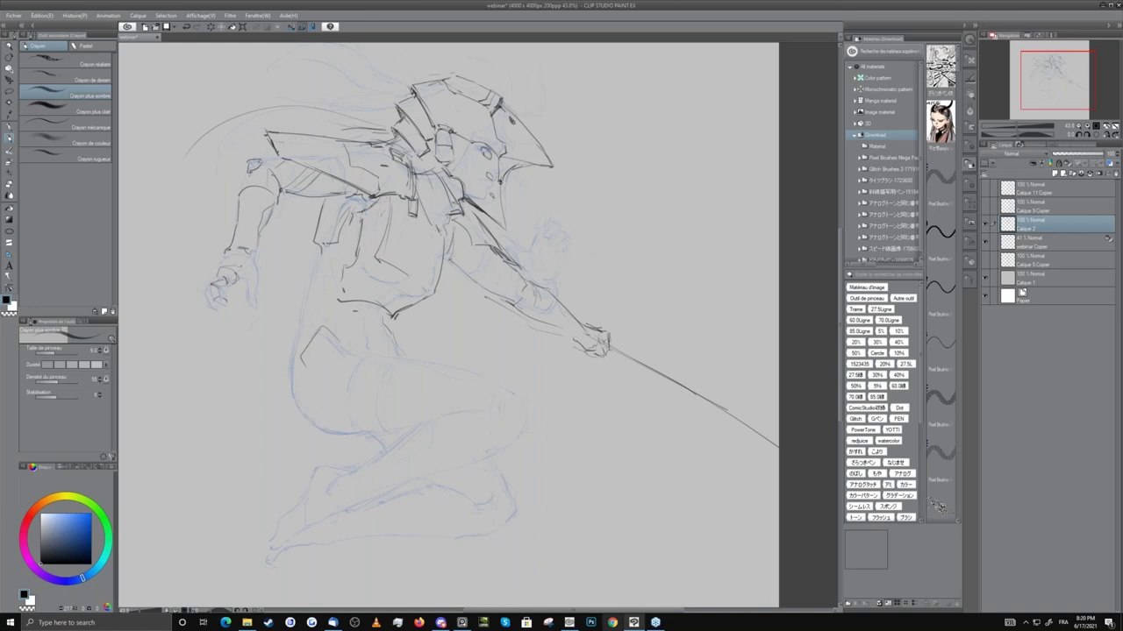
pyautogui.moveTo(569, 623)
pyautogui.click(12, 129)
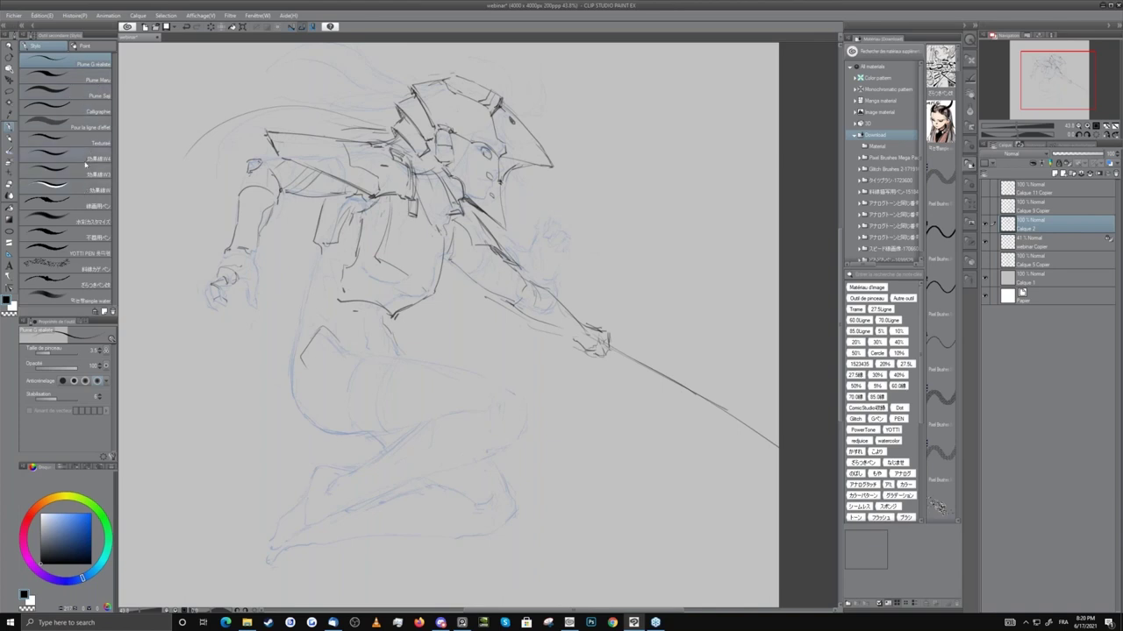
pyautogui.click(85, 172)
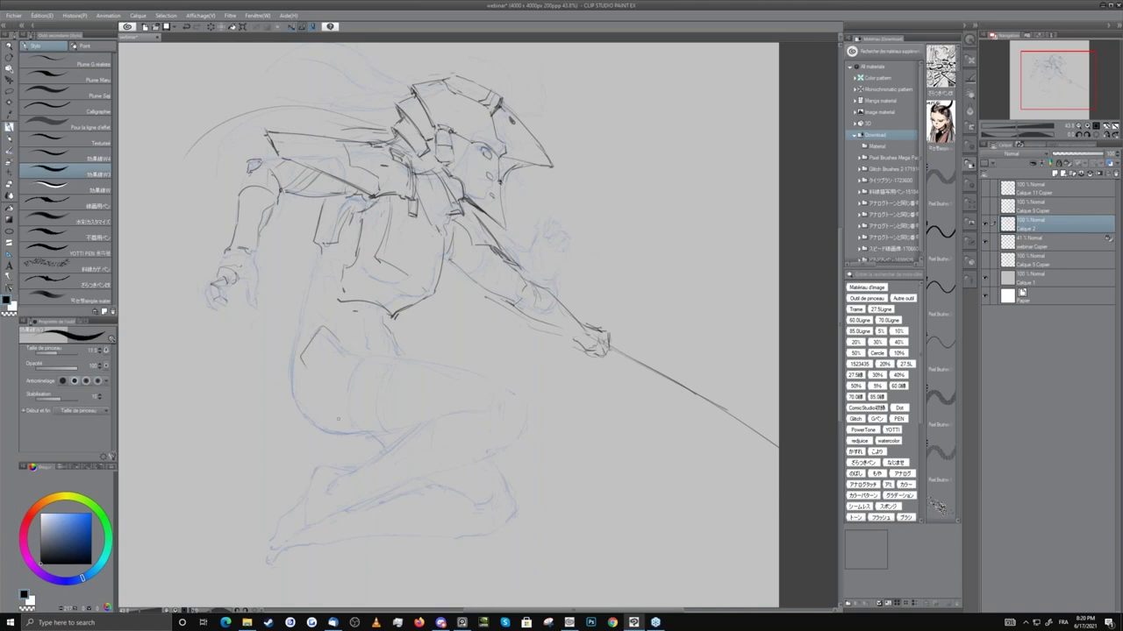
pyautogui.moveTo(250, 469); pyautogui.dragTo(554, 331)
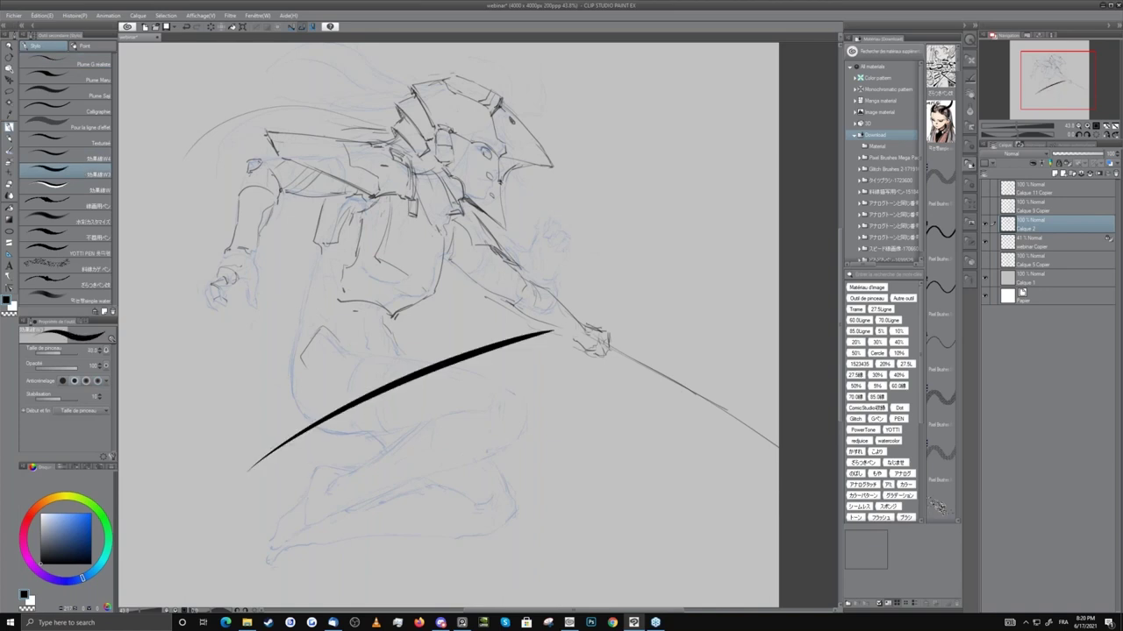
pyautogui.hotkey('ctrl', 'z')
pyautogui.moveTo(298, 432)
pyautogui.mouseDown()
pyautogui.moveTo(372, 387)
pyautogui.moveTo(526, 347)
pyautogui.mouseUp()
pyautogui.hotkey('ctrl', 'z')
pyautogui.moveTo(291, 361)
pyautogui.mouseDown()
pyautogui.moveTo(299, 404)
pyautogui.moveTo(394, 433)
pyautogui.mouseUp()
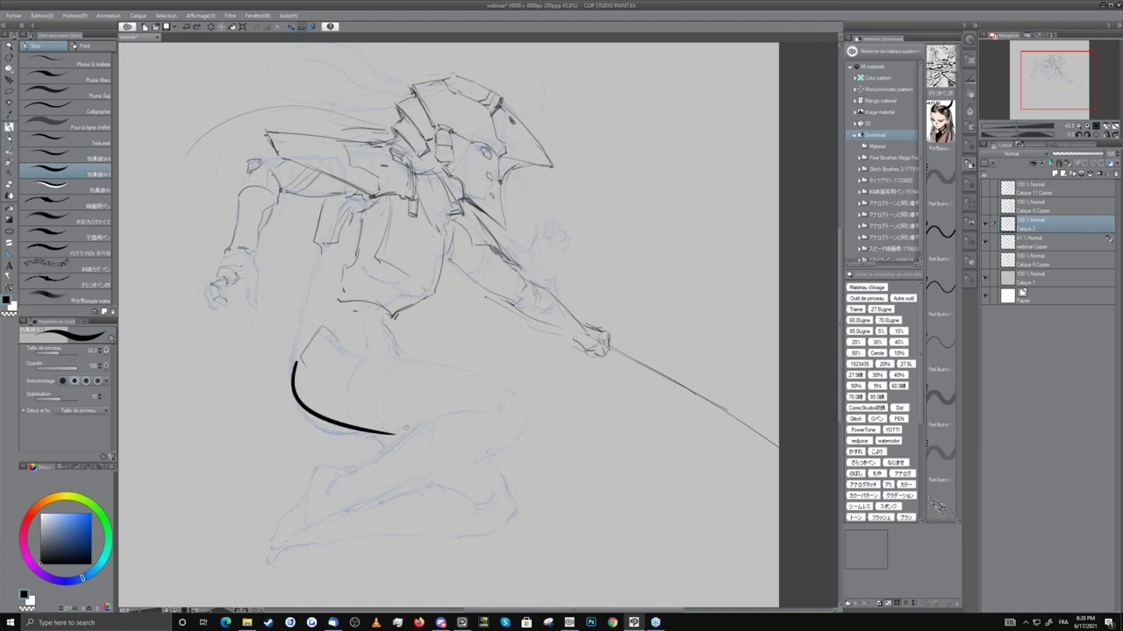
pyautogui.hotkey('ctrl', 'z')
pyautogui.moveTo(293, 375)
pyautogui.mouseDown()
pyautogui.moveTo(377, 423)
pyautogui.moveTo(415, 394)
pyautogui.mouseUp()
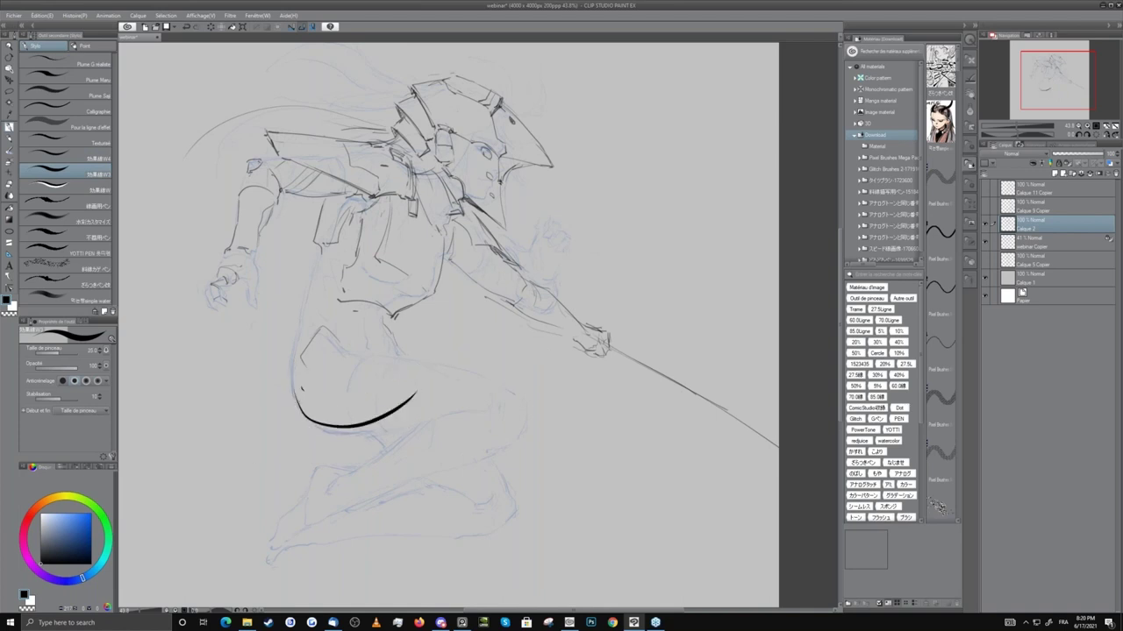
pyautogui.hotkey('ctrl', 'z')
pyautogui.click(10, 139)
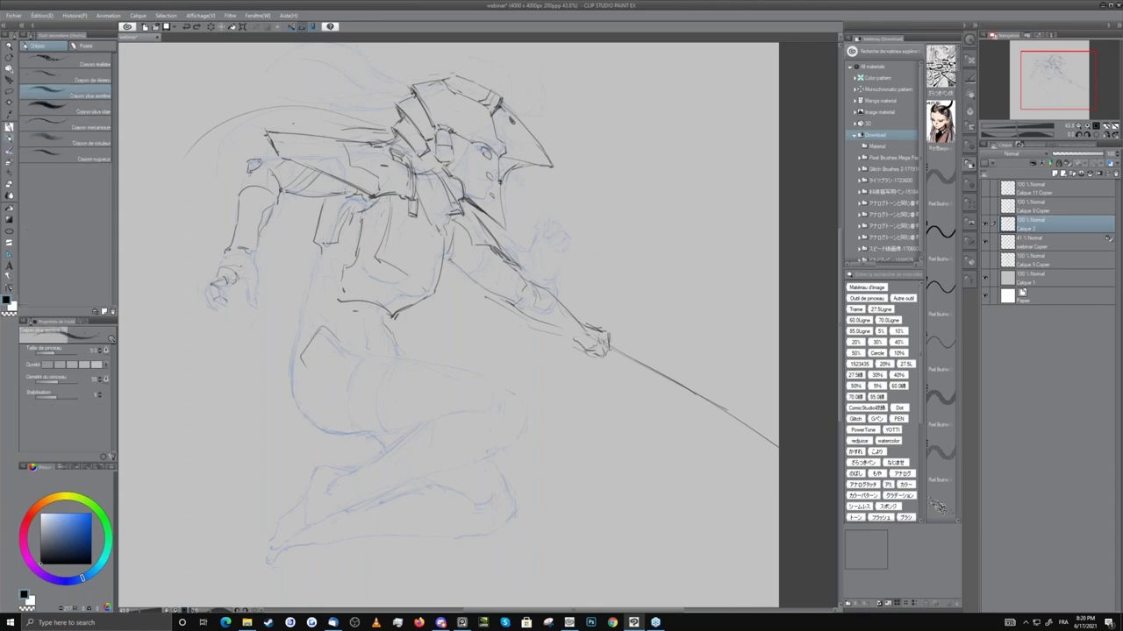
# Refine the collar edge below the jaw and the outlines of the breastplate and its side plate with the darker pencil.
pyautogui.moveTo(472, 219)
pyautogui.mouseDown()
pyautogui.moveTo(491, 266)
pyautogui.moveTo(473, 279)
pyautogui.moveTo(495, 186)
pyautogui.moveTo(475, 225)
pyautogui.mouseUp()
pyautogui.press('e')
pyautogui.moveTo(435, 299); pyautogui.dragTo(407, 313)
pyautogui.hotkey('ctrl', 'z')
pyautogui.press('p')
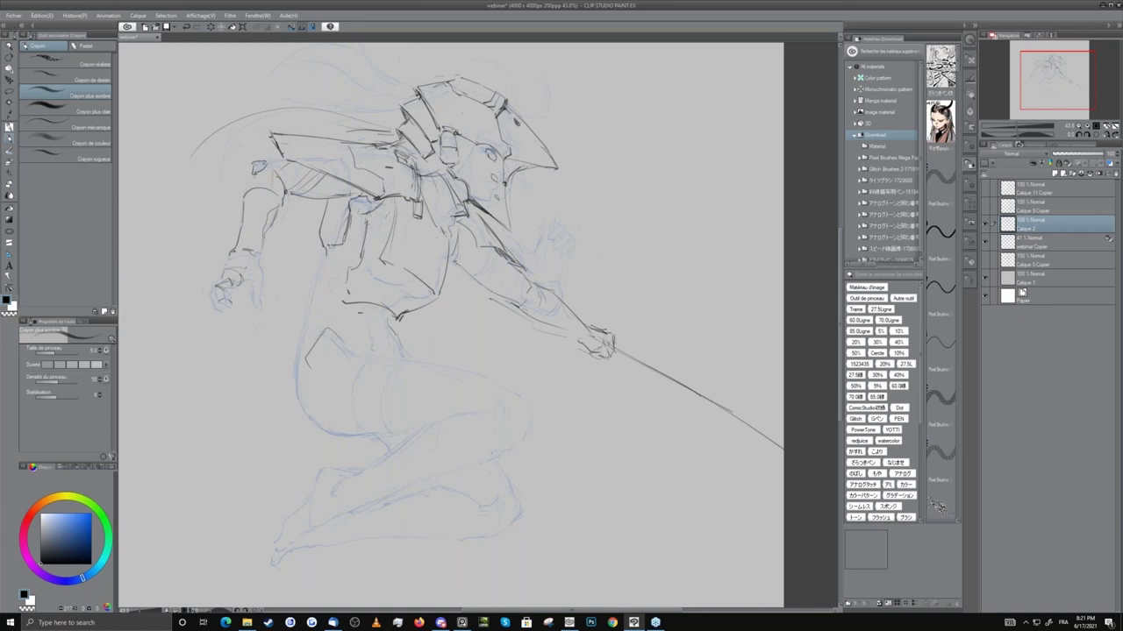
pyautogui.press('e')
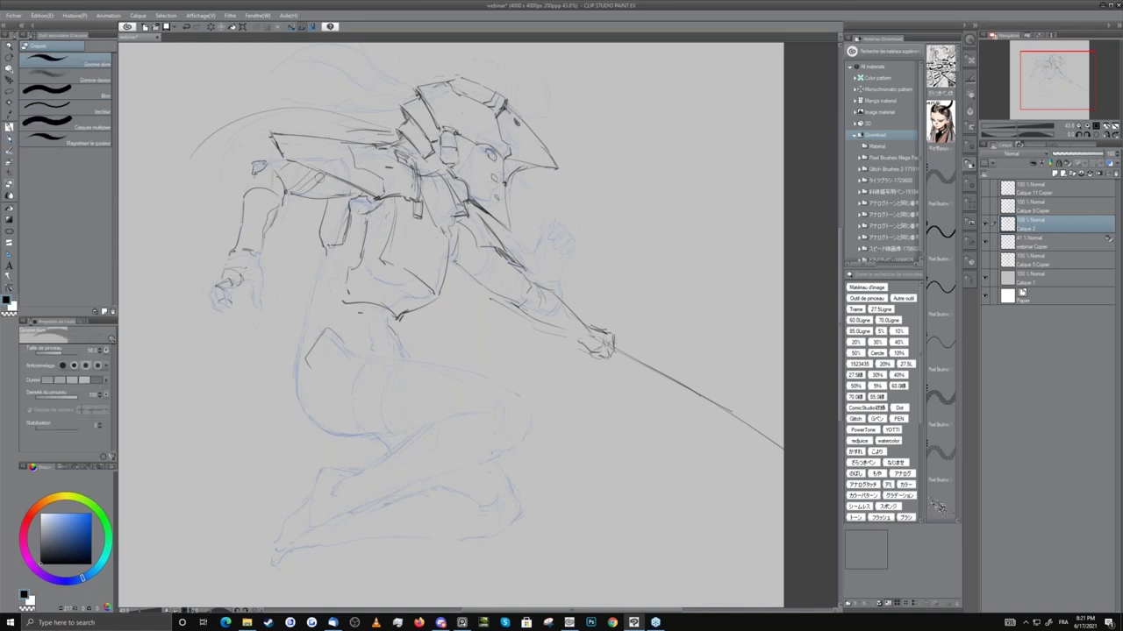
pyautogui.press('p')
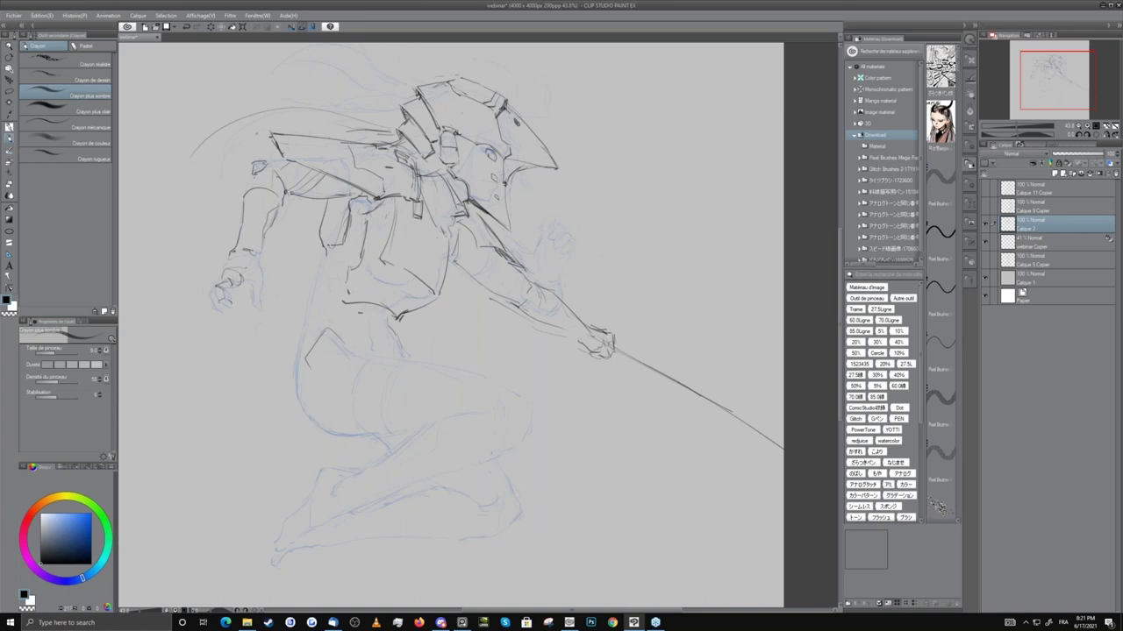
# Trim the rear tip of the shoulder plate, then darken the weapon shaft and clean up the lines beside the front upper arm.
pyautogui.press('e')
pyautogui.moveTo(268, 132); pyautogui.dragTo(279, 154)
pyautogui.press('p')
pyautogui.moveTo(474, 210); pyautogui.dragTo(503, 249)
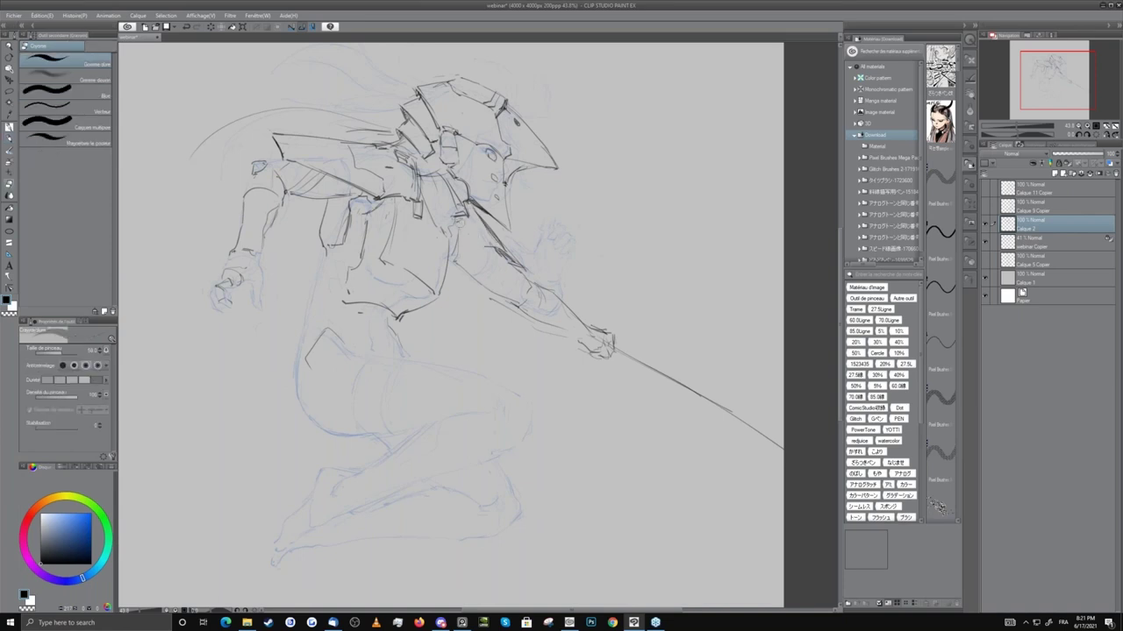
pyautogui.press('e')
pyautogui.moveTo(477, 242); pyautogui.dragTo(515, 265)
pyautogui.press('p')
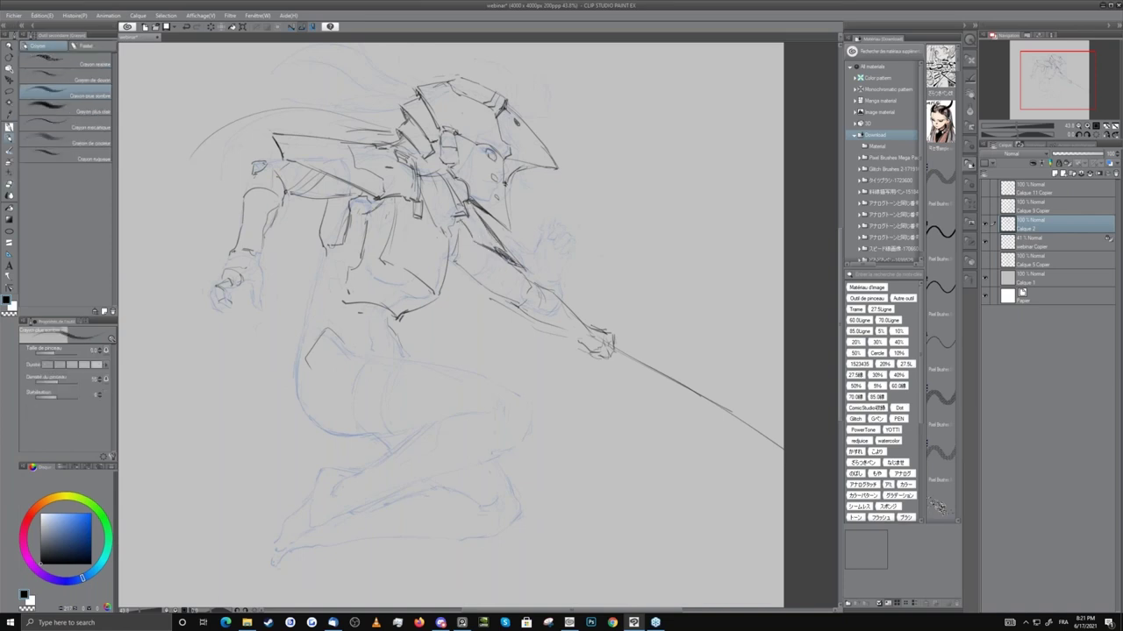
# Redraw the torso's side panel edge and strengthen the front forearm line beside the weapon shaft.
pyautogui.moveTo(346, 271)
pyautogui.mouseDown()
pyautogui.moveTo(256, 361)
pyautogui.moveTo(260, 312)
pyautogui.moveTo(378, 247)
pyautogui.moveTo(360, 211)
pyautogui.moveTo(339, 234)
pyautogui.mouseUp()
pyautogui.moveTo(505, 273); pyautogui.dragTo(556, 313)
pyautogui.press('e')
pyautogui.press('p')
pyautogui.press('e')
pyautogui.press('p')
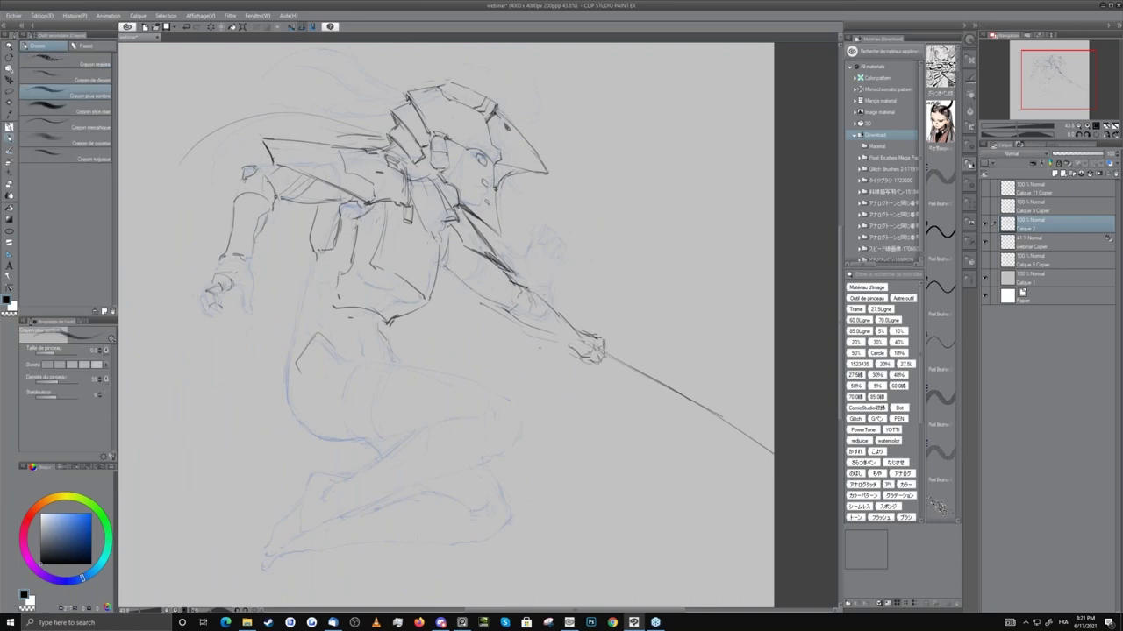
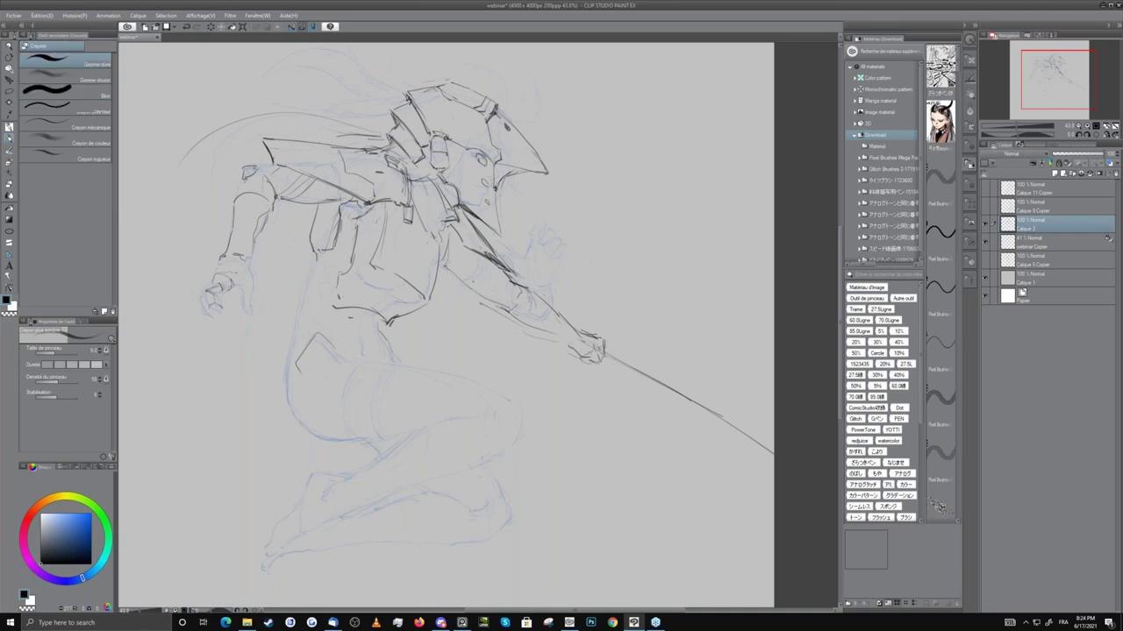
# Strengthen the lower contour of the front arm from the elbow toward the hand on the weapon.
pyautogui.moveTo(465, 282); pyautogui.dragTo(551, 332)
pyautogui.press('e')
pyautogui.press('p')
pyautogui.press('e')
pyautogui.press('p')
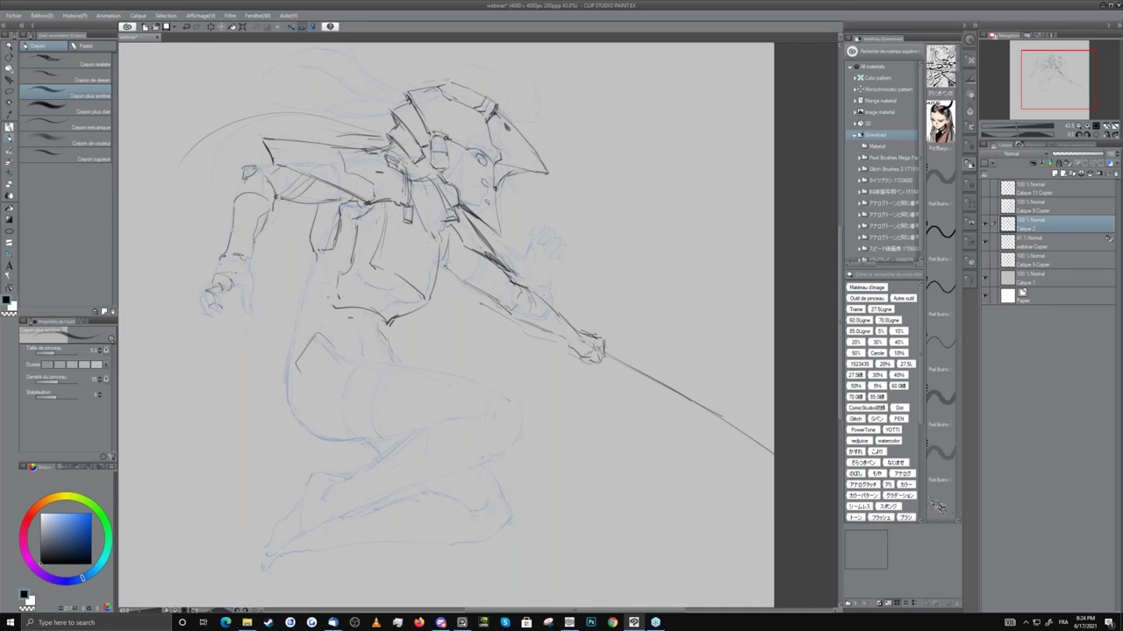
# Clean up and darken the rear side edge of the breastplate down to its lower corner.
pyautogui.press('p')
pyautogui.press('p')
pyautogui.press('p')
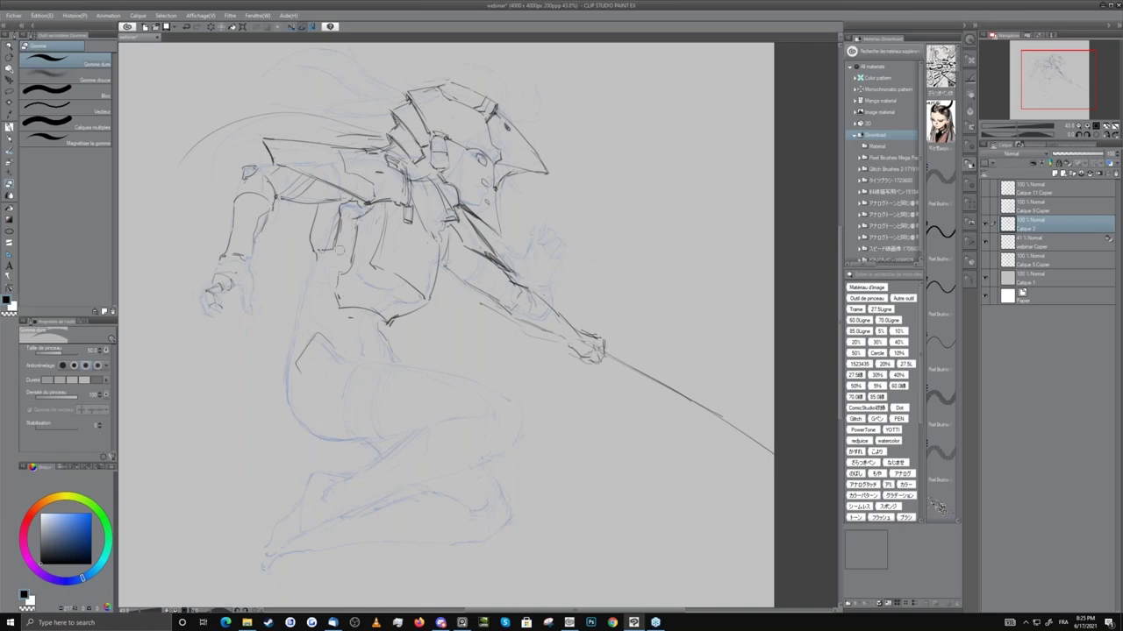
# Draw the body contour from the side plate down the lower back and around the buttock, replacing the first attempts.
pyautogui.press('p')
pyautogui.moveTo(317, 260)
pyautogui.mouseDown()
pyautogui.moveTo(293, 339)
pyautogui.moveTo(300, 303)
pyautogui.moveTo(290, 391)
pyautogui.moveTo(307, 438)
pyautogui.mouseUp()
pyautogui.hotkey('ctrl', 'z')
pyautogui.press('e')
pyautogui.press('p')
pyautogui.hotkey('ctrl', 'z')
pyautogui.moveTo(292, 361); pyautogui.dragTo(337, 440)
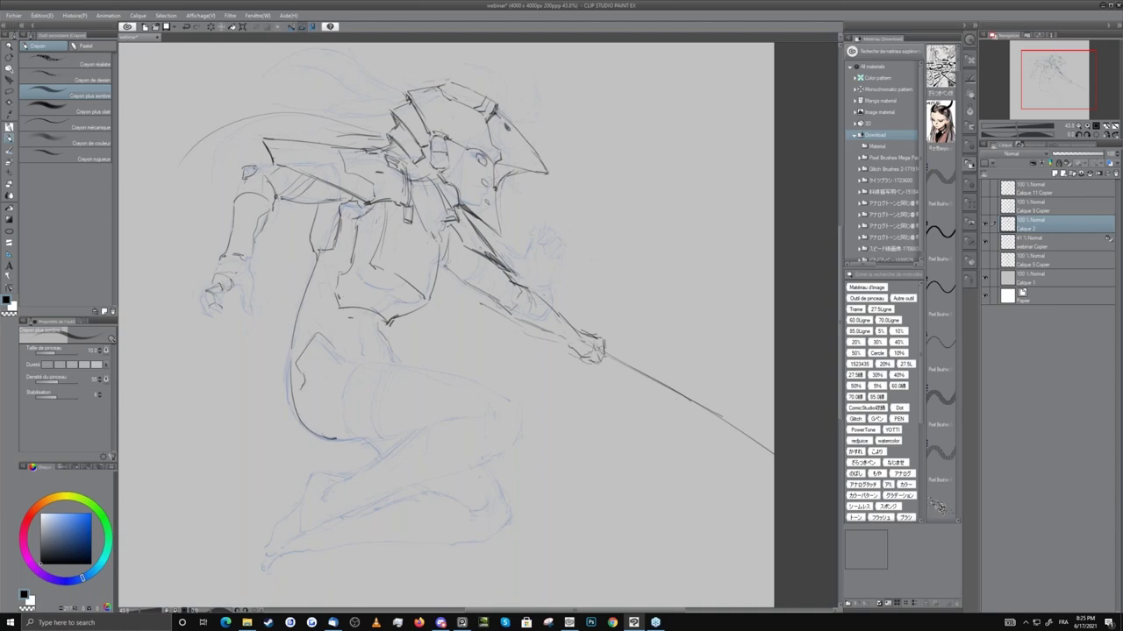
# Extend the rear edge of the hip plate down to the buttock contour.
pyautogui.moveTo(298, 391); pyautogui.dragTo(297, 429)
pyautogui.press('e')
pyautogui.press('p')
pyautogui.moveTo(401, 358); pyautogui.dragTo(361, 446)
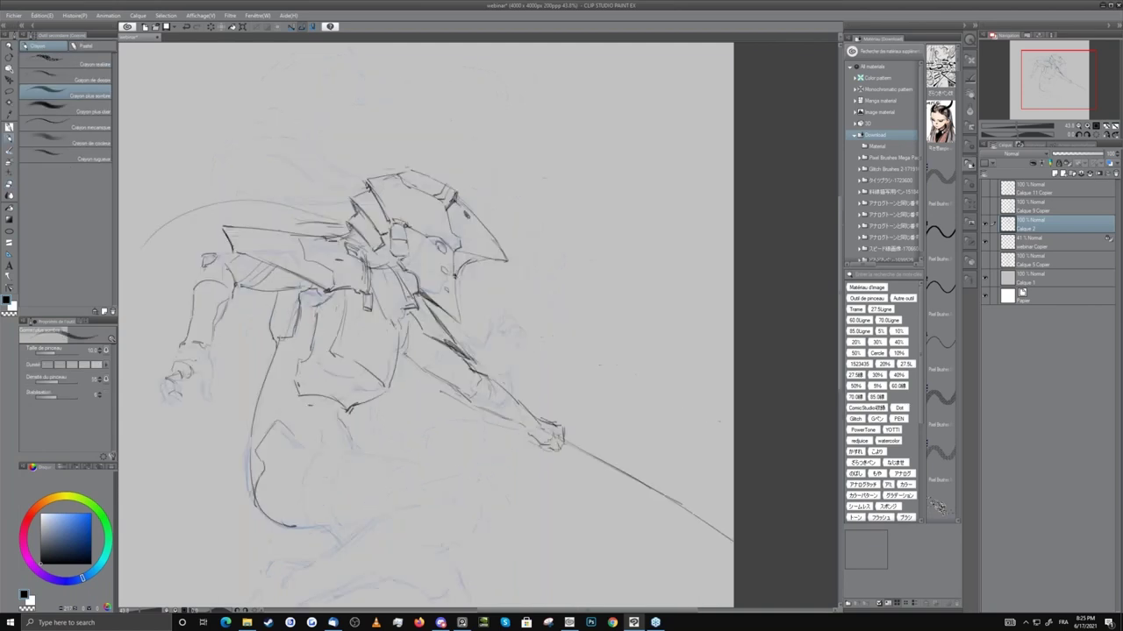
pyautogui.press('e')
pyautogui.press('p')
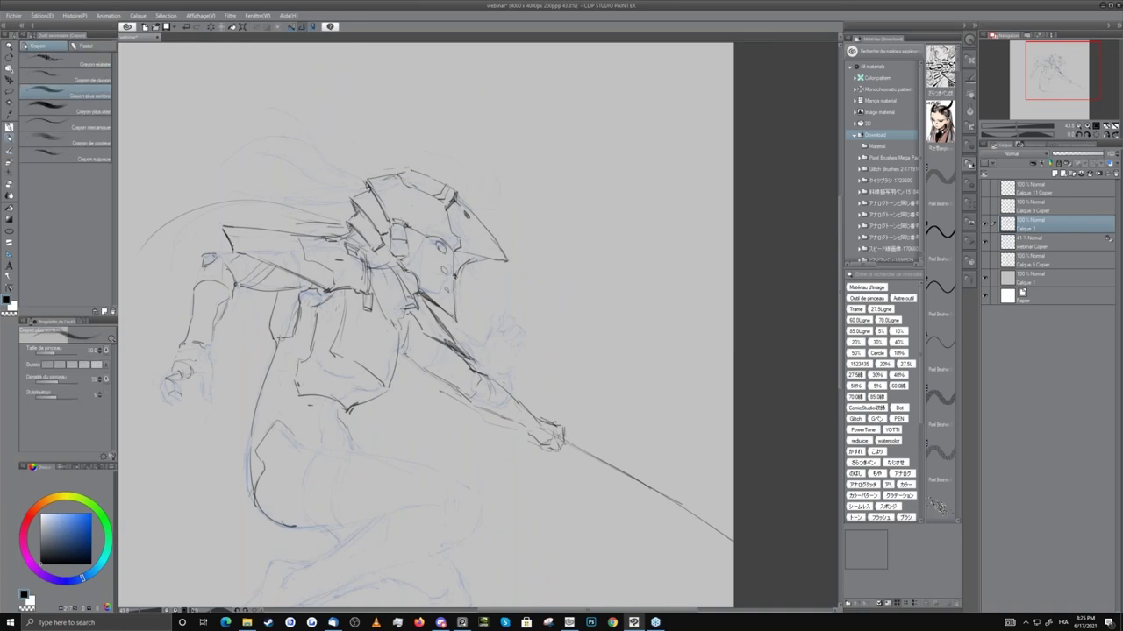
pyautogui.moveTo(460, 335)
pyautogui.mouseDown()
pyautogui.moveTo(513, 282)
pyautogui.moveTo(532, 278)
pyautogui.mouseUp()
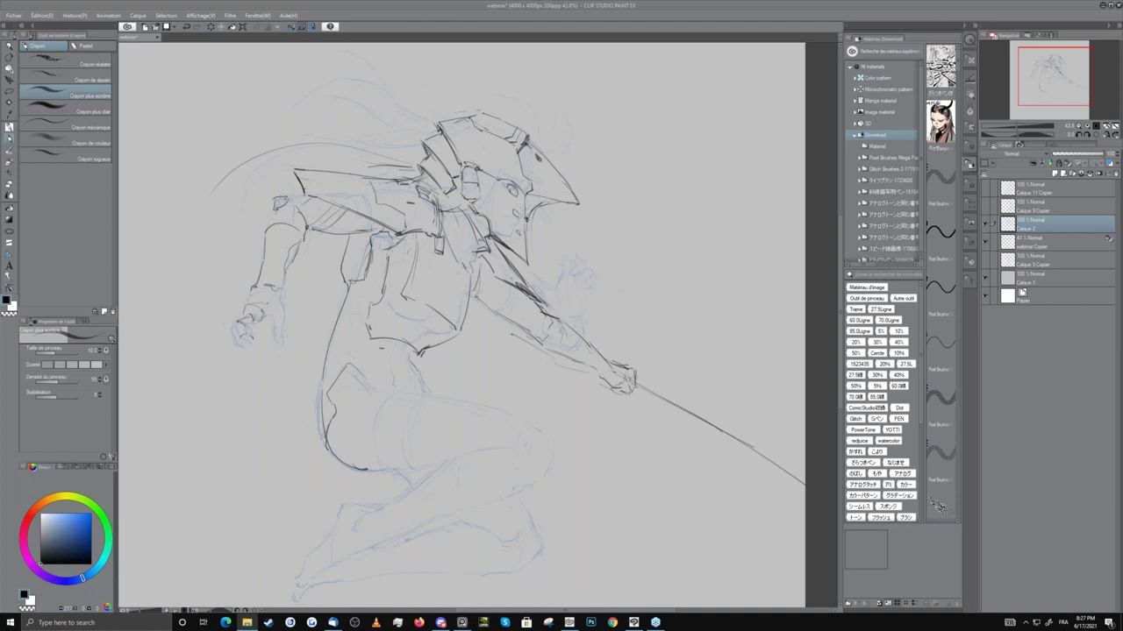
# Open the full-body reference image of the woman in the black dress and add a new layer above it.
pyautogui.moveTo(287, 305); pyautogui.dragTo(328, 307)
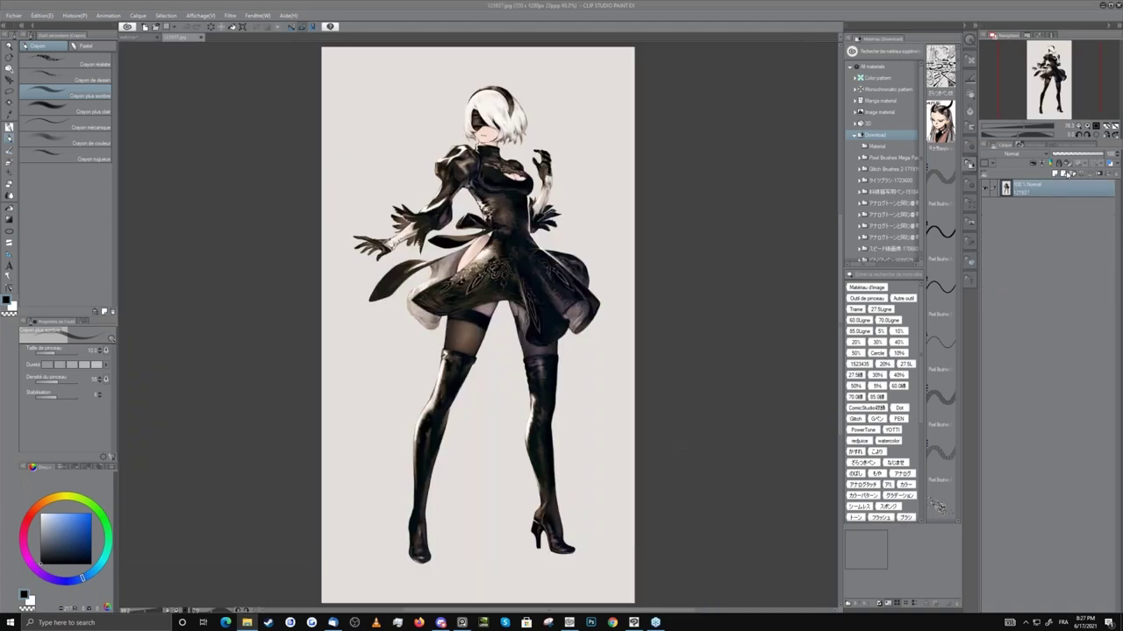
pyautogui.click(1055, 174)
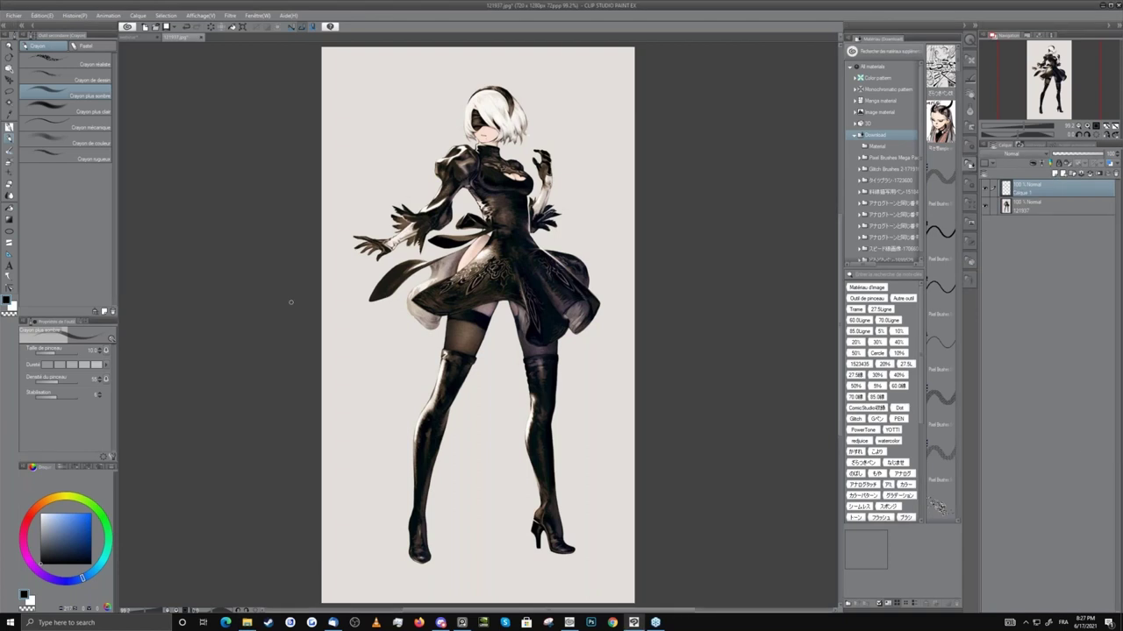
pyautogui.press('p')
pyautogui.press('p')
pyautogui.moveTo(444, 279)
pyautogui.mouseDown()
pyautogui.moveTo(431, 322)
pyautogui.moveTo(437, 279)
pyautogui.mouseUp()
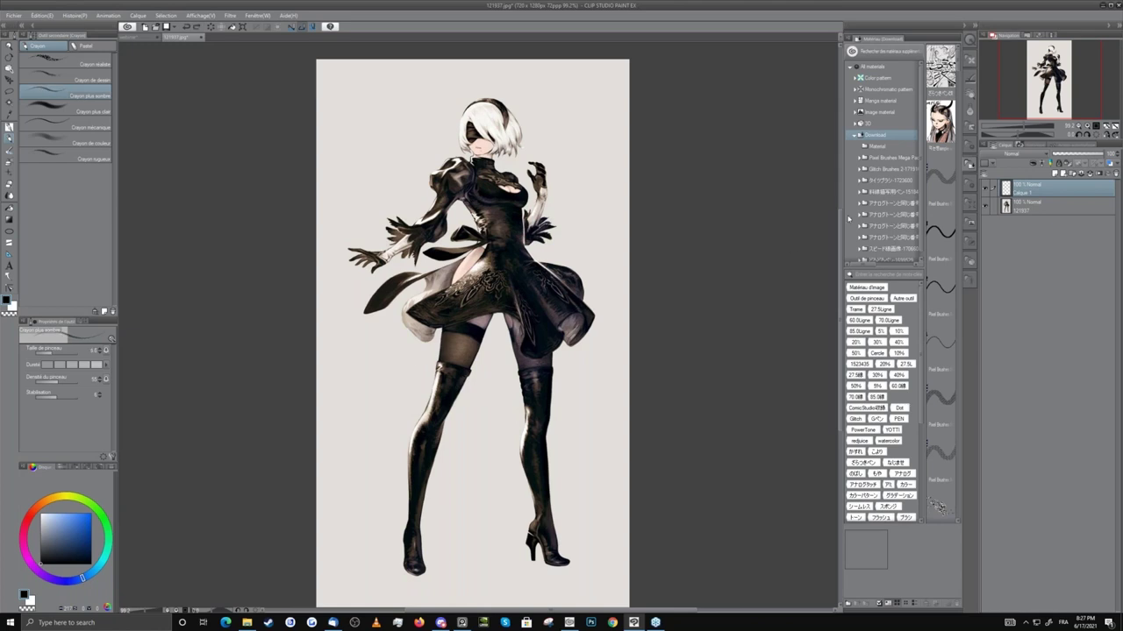
# In bright red, mark the outer contour of the rear leg, the gap between arm and waist, and a loose contour beside the head.
pyautogui.click(26, 523)
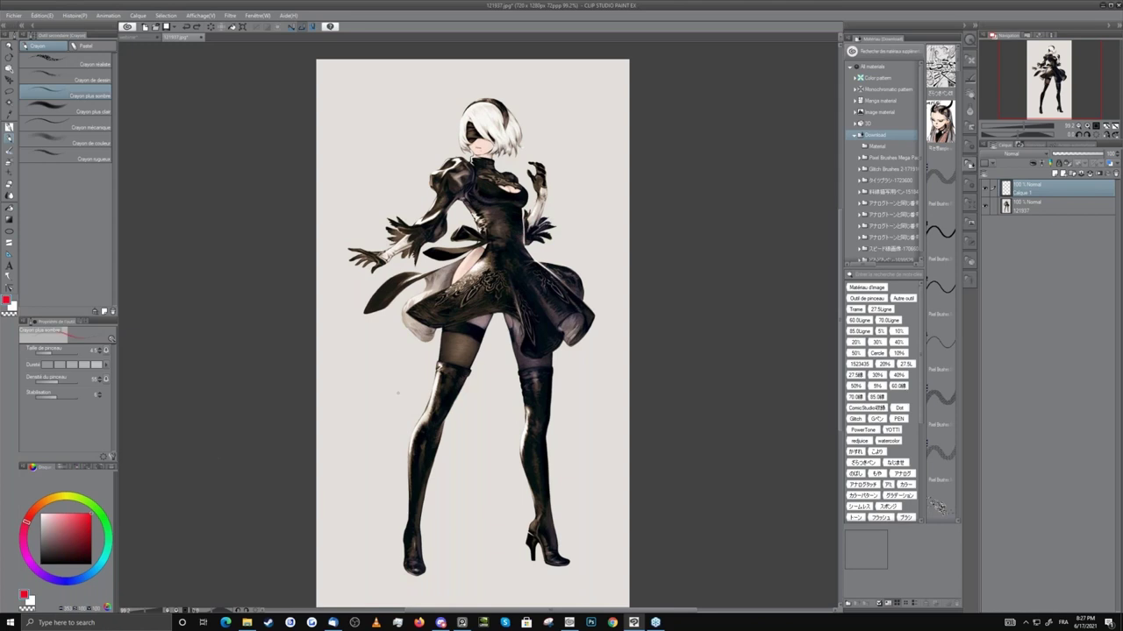
pyautogui.hotkey('ctrl', 'z')
pyautogui.moveTo(436, 379); pyautogui.dragTo(405, 482)
pyautogui.moveTo(394, 146)
pyautogui.mouseDown()
pyautogui.moveTo(417, 122)
pyautogui.moveTo(433, 130)
pyautogui.mouseUp()
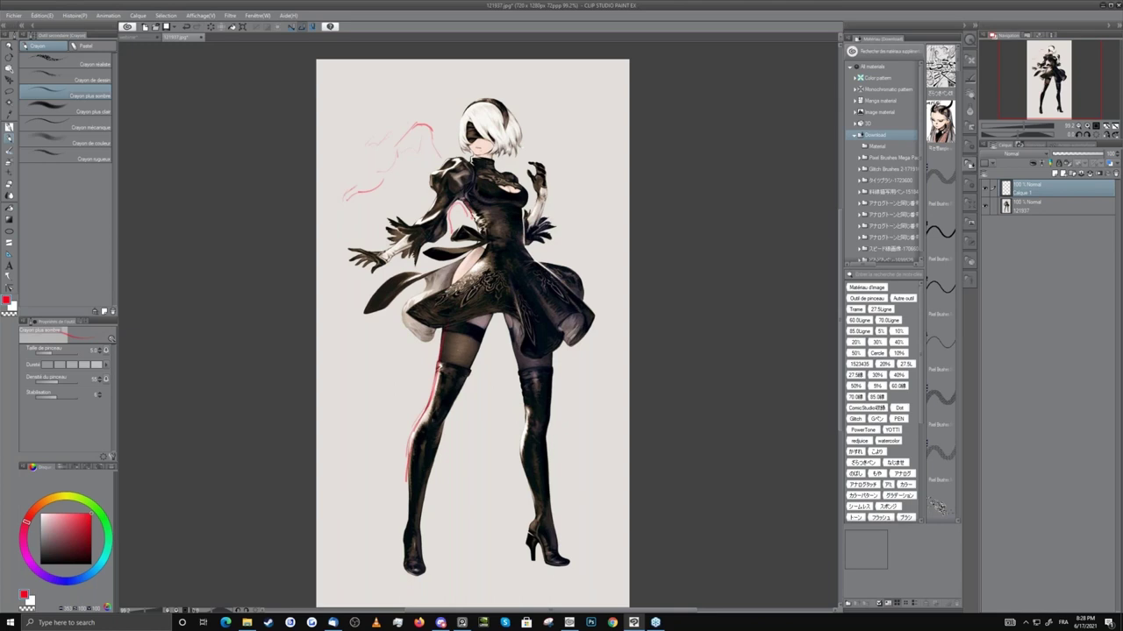
# Draw red strokes across the knee of the rear leg and flowing lines in the space between the legs.
pyautogui.moveTo(436, 408); pyautogui.dragTo(432, 427)
pyautogui.moveTo(459, 392); pyautogui.dragTo(432, 433)
pyautogui.moveTo(494, 377); pyautogui.dragTo(471, 476)
pyautogui.moveTo(497, 393)
pyautogui.mouseDown()
pyautogui.moveTo(508, 421)
pyautogui.moveTo(495, 456)
pyautogui.mouseUp()
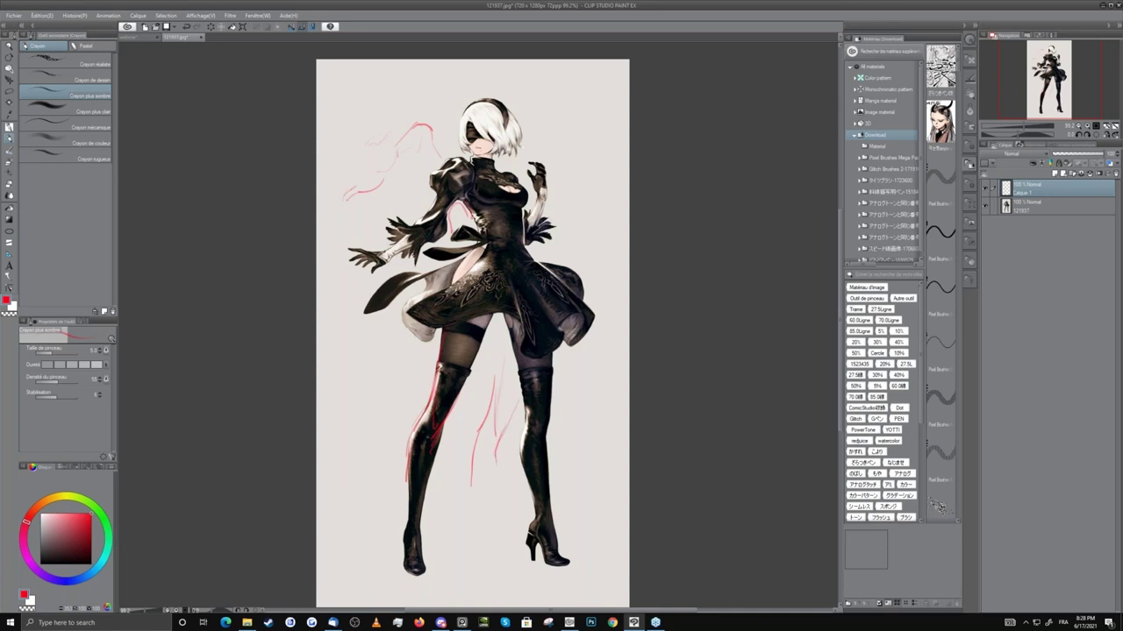
# Retry the red lines along the rear calf and extend the marking in the gap between the legs downward.
pyautogui.moveTo(447, 422); pyautogui.dragTo(436, 476)
pyautogui.hotkey('ctrl', 'z')
pyautogui.moveTo(443, 431)
pyautogui.mouseDown()
pyautogui.moveTo(430, 479)
pyautogui.moveTo(491, 465)
pyautogui.mouseUp()
pyautogui.hotkey('ctrl', 'z')
pyautogui.press('e')
pyautogui.press('p')
pyautogui.moveTo(503, 423); pyautogui.dragTo(486, 507)
# Mark the puffed sleeve at the shoulder and the raised far arm with red contour strokes.
pyautogui.moveTo(472, 172); pyautogui.dragTo(476, 191)
pyautogui.moveTo(547, 195); pyautogui.dragTo(528, 240)
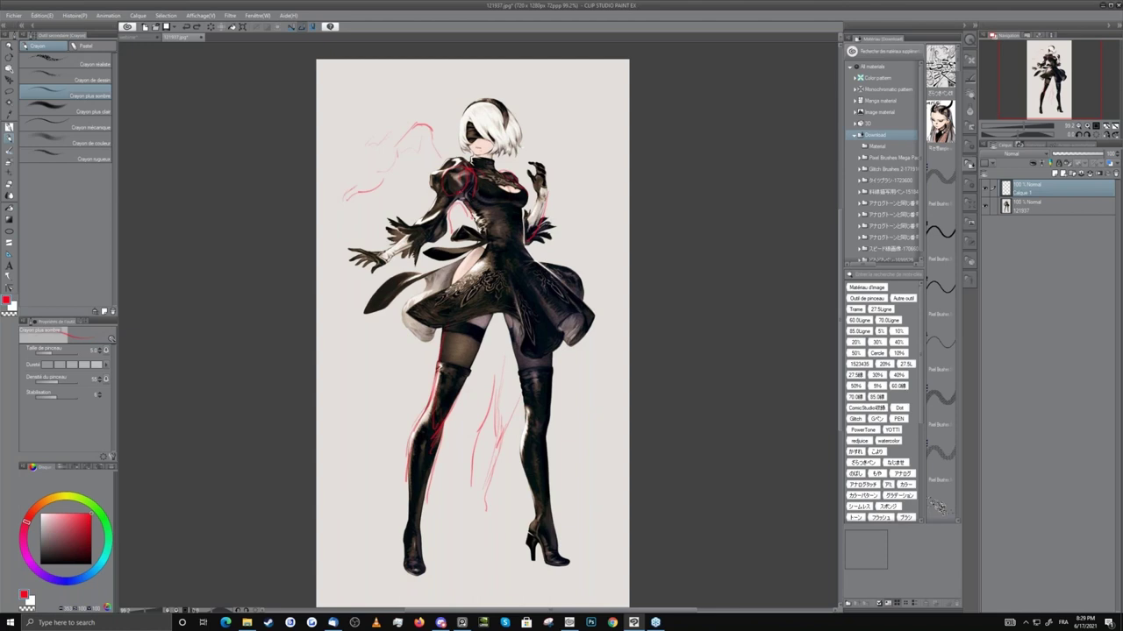
# Close the marked-up character reference without saving its changes and return to the armour sketch.
pyautogui.moveTo(434, 201); pyautogui.dragTo(419, 222)
pyautogui.click(201, 38)
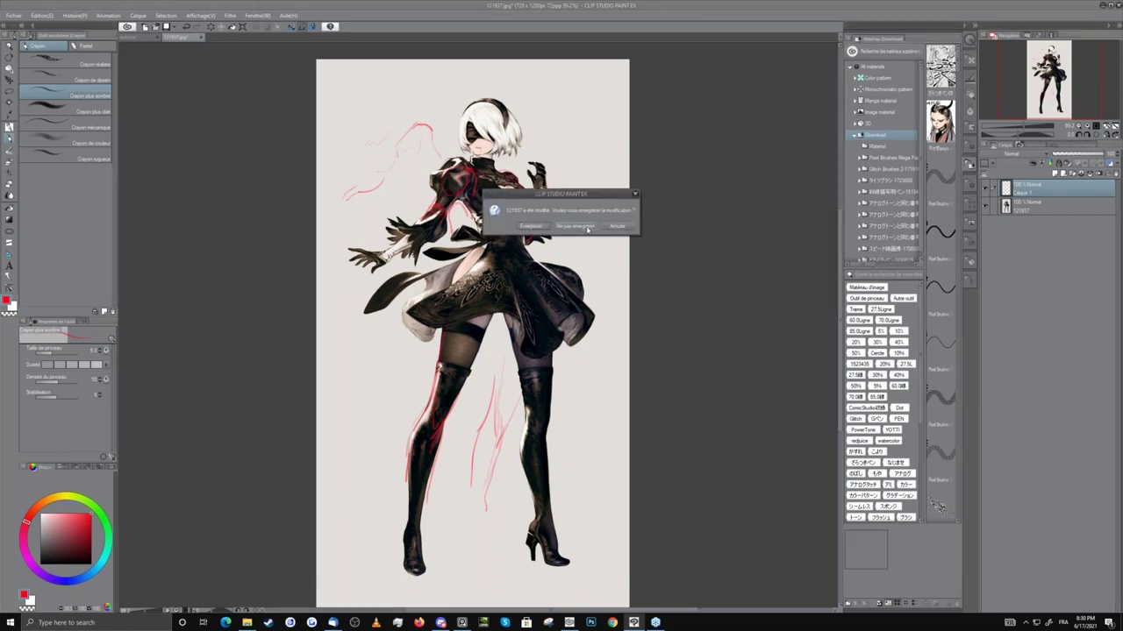
pyautogui.click(589, 233)
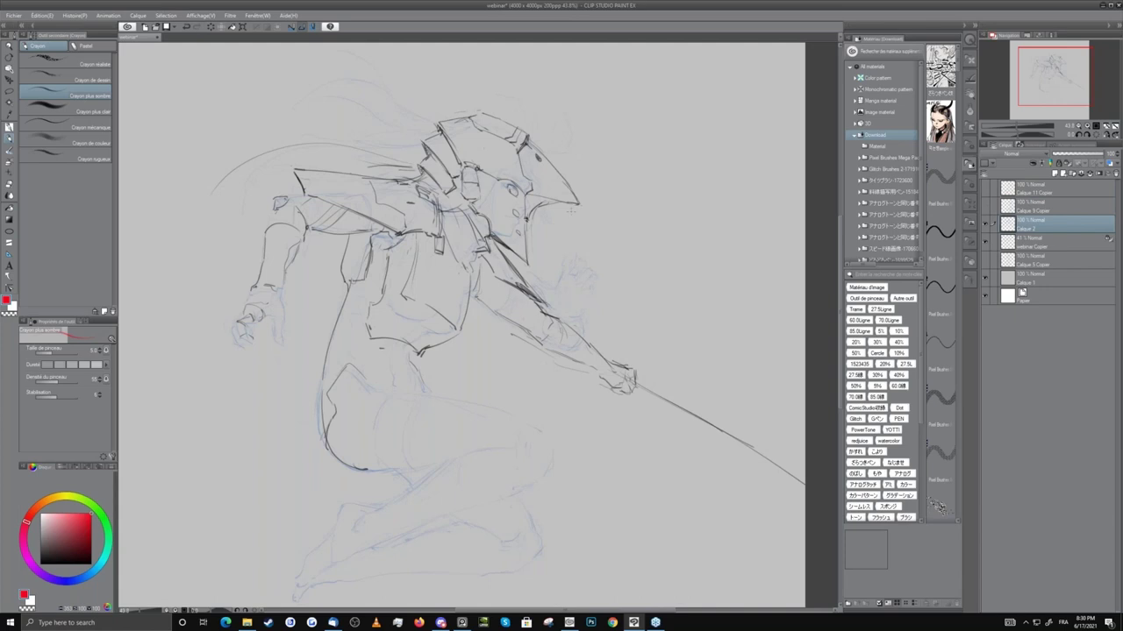
# Switch the pencil to near-black with a larger brush and outline the shoulder joint of the rear arm.
pyautogui.moveTo(51, 558); pyautogui.dragTo(40, 564)
pyautogui.moveTo(342, 362); pyautogui.dragTo(344, 338)
pyautogui.press(']')
pyautogui.press(']')
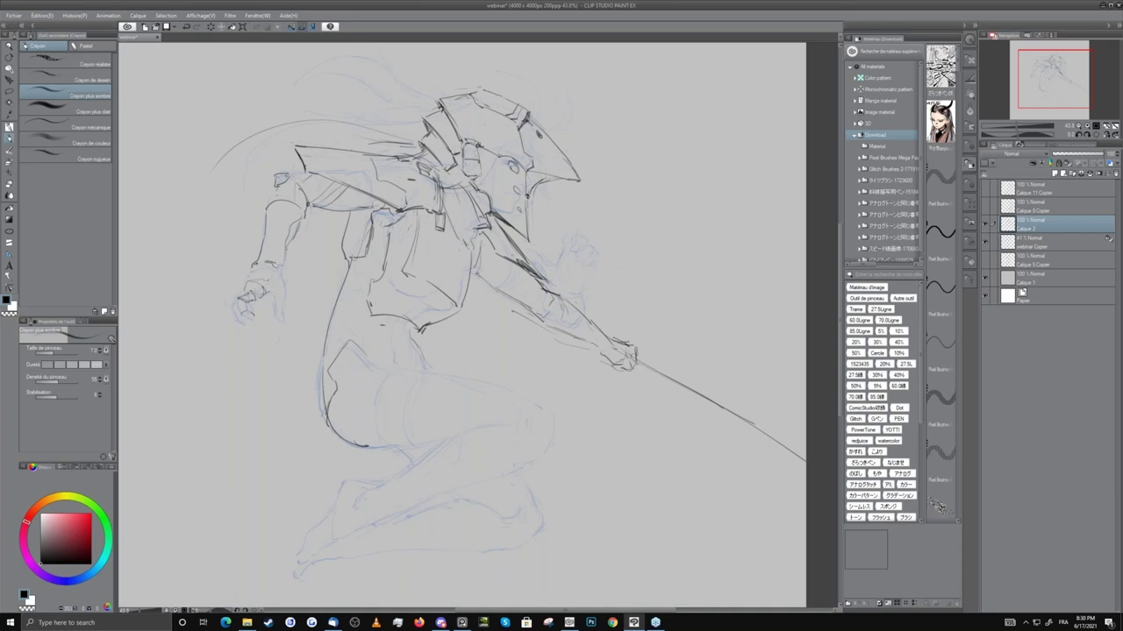
pyautogui.moveTo(291, 174)
pyautogui.mouseDown()
pyautogui.moveTo(309, 174)
pyautogui.moveTo(300, 201)
pyautogui.mouseUp()
pyautogui.press('e')
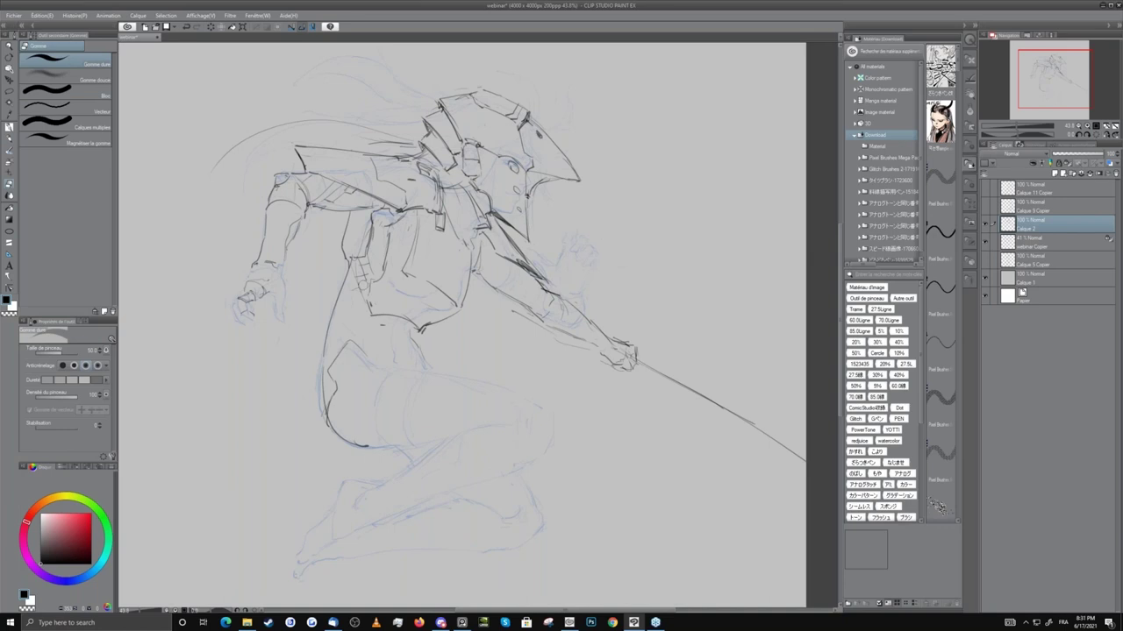
# Draw segmented plates along the back of the waist and erase stray lines beneath the armpit.
pyautogui.press('p')
pyautogui.moveTo(351, 288); pyautogui.dragTo(354, 316)
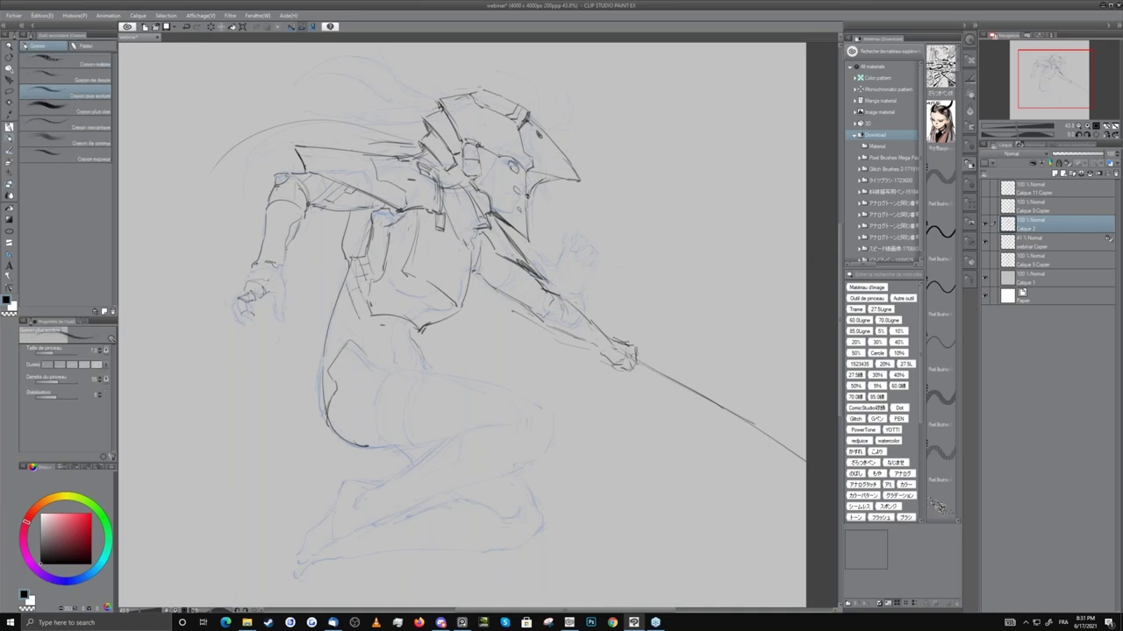
pyautogui.press('e')
pyautogui.moveTo(365, 252); pyautogui.dragTo(376, 270)
pyautogui.press('p')
pyautogui.press('e')
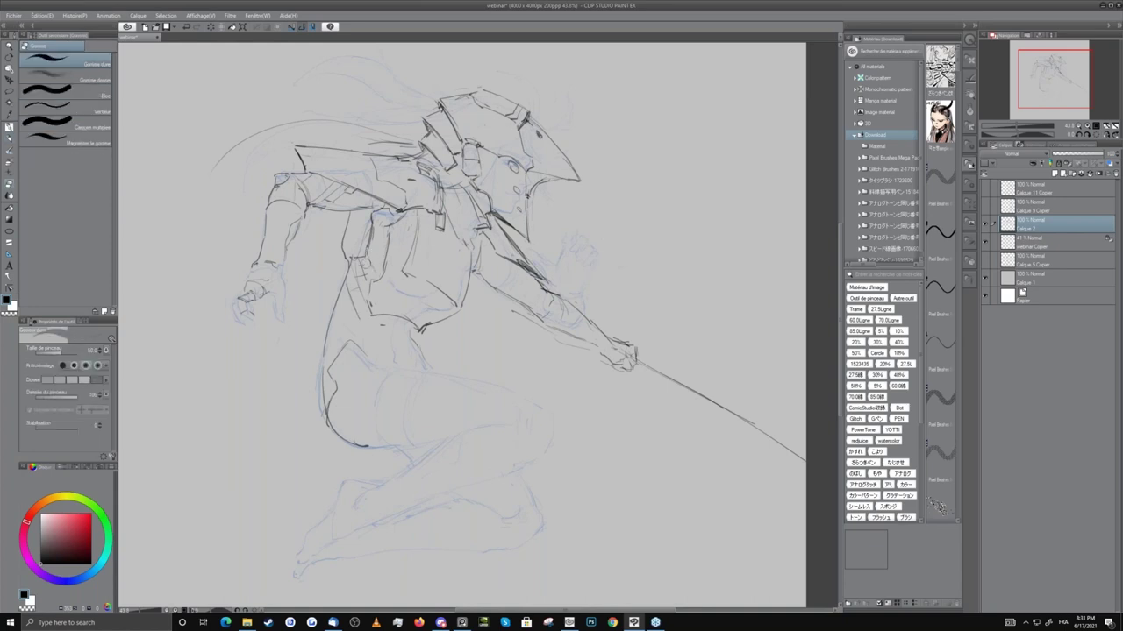
# Refine the narrow side plate below the armpit, alternating pencil strokes with erasing.
pyautogui.press('p')
pyautogui.press('e')
pyautogui.press('p')
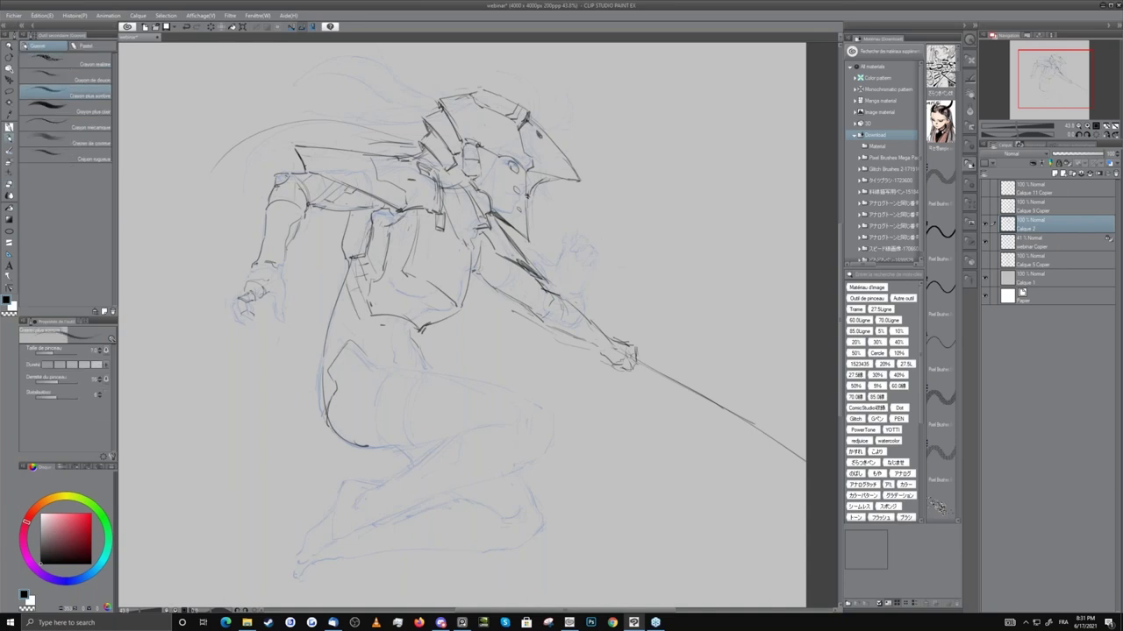
pyautogui.press('e')
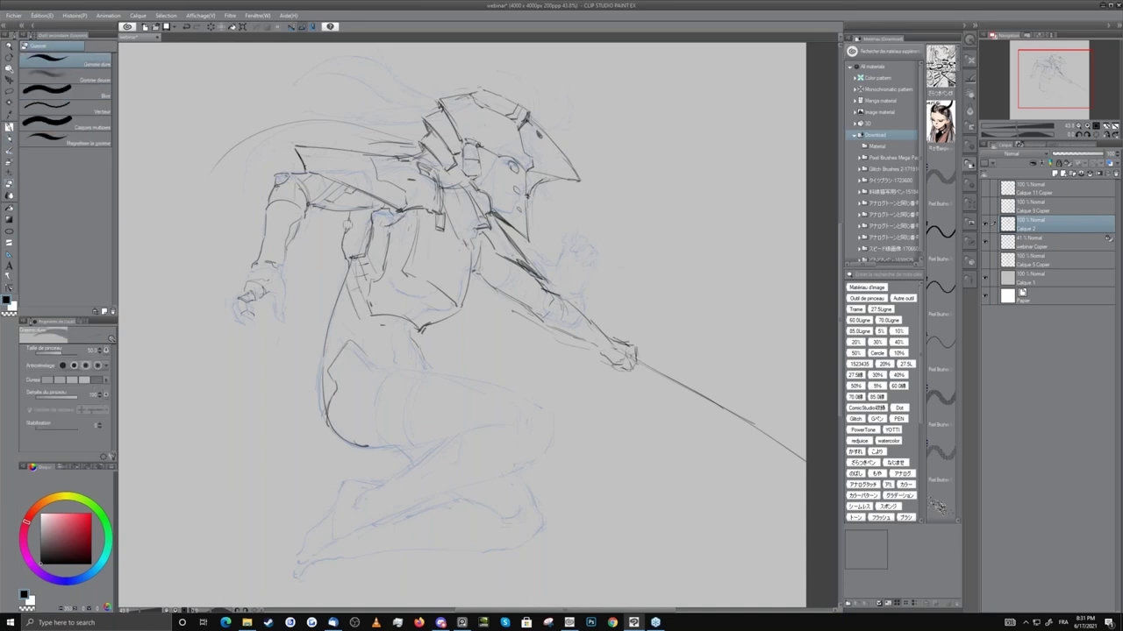
pyautogui.press('p')
pyautogui.press('e')
pyautogui.press('p')
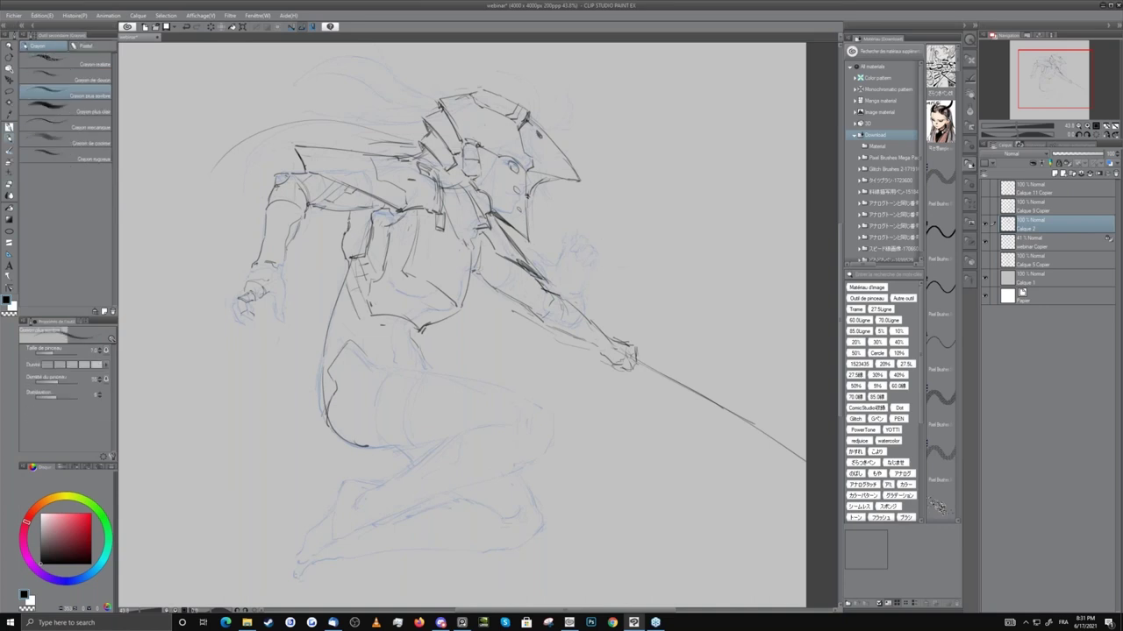
# Redefine the chest plate's rear edge and clean up its lower tip.
pyautogui.press('e')
pyautogui.press('p')
pyautogui.press('e')
pyautogui.press('p')
pyautogui.moveTo(389, 229); pyautogui.dragTo(387, 241)
pyautogui.press('e')
pyautogui.moveTo(412, 318); pyautogui.dragTo(419, 323)
pyautogui.press('p')
pyautogui.moveTo(421, 256); pyautogui.dragTo(368, 298)
pyautogui.press('e')
pyautogui.press('p')
pyautogui.press('e')
pyautogui.press('p')
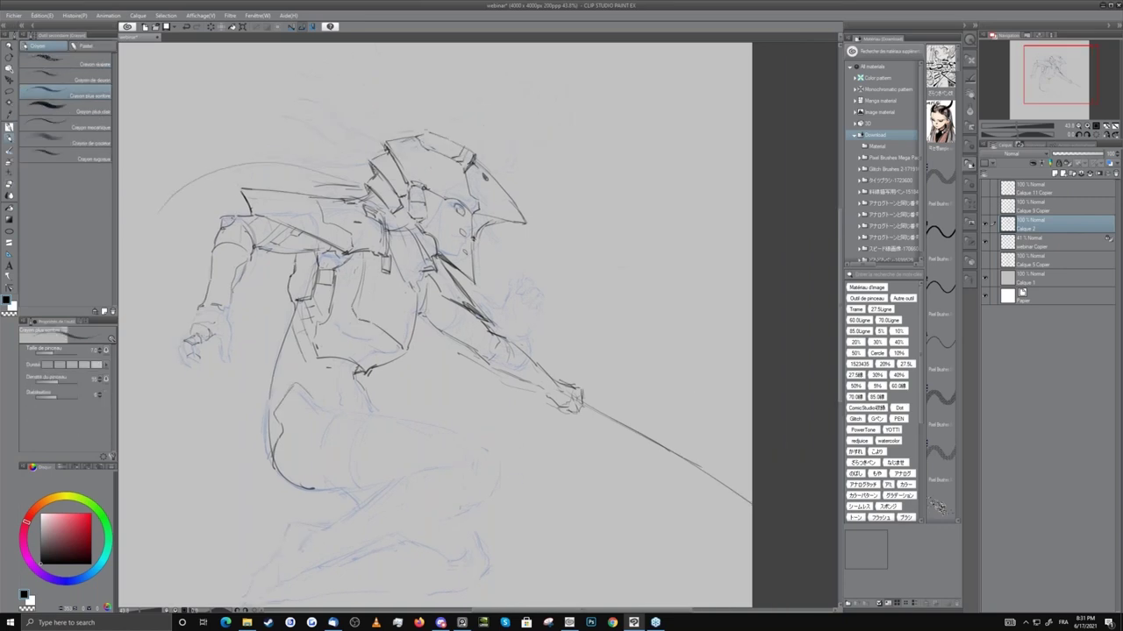
# Sketch and clean up the collar piece at the neck between the helmet and the chest plate.
pyautogui.press('e')
pyautogui.press('p')
pyautogui.moveTo(391, 248); pyautogui.dragTo(415, 279)
pyautogui.press('e')
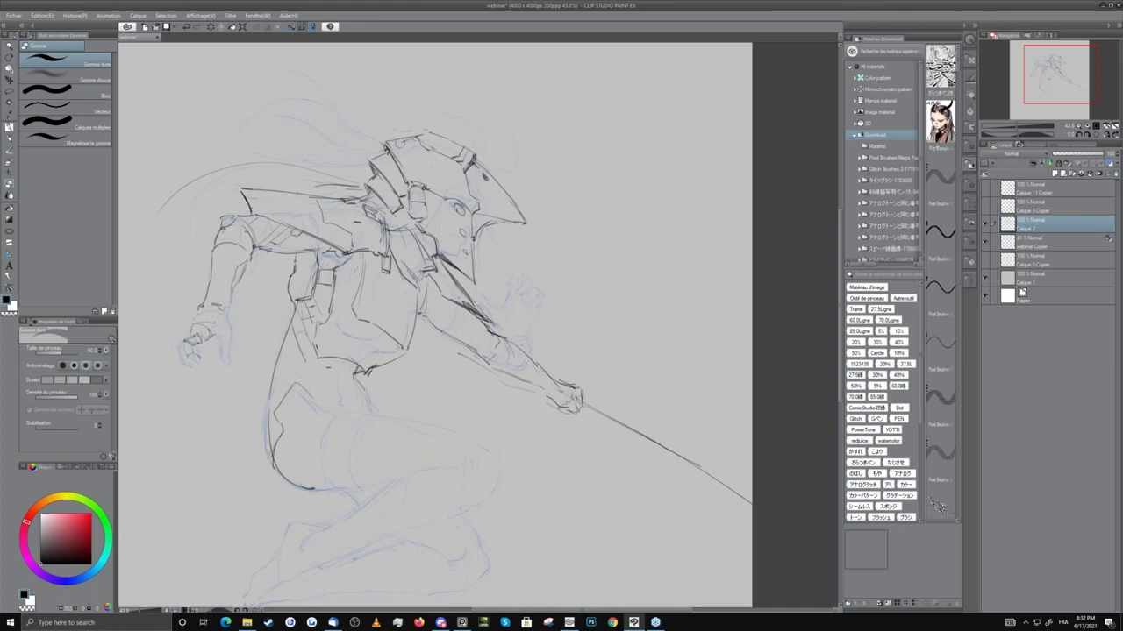
pyautogui.press('p')
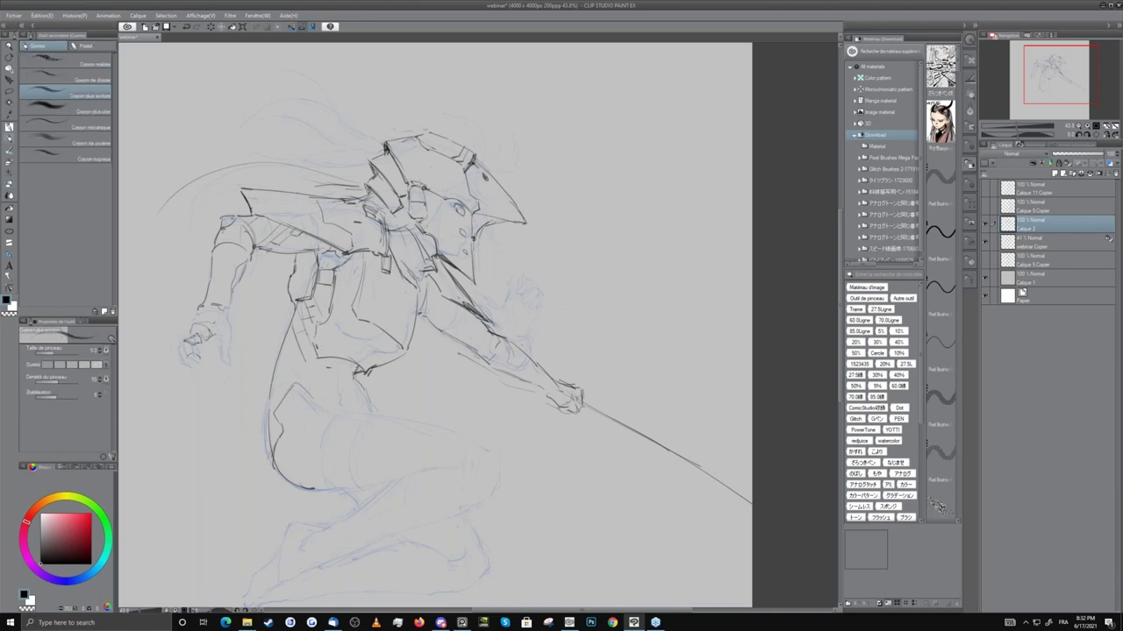
pyautogui.press('e')
pyautogui.press('p')
pyautogui.press('e')
pyautogui.press('p')
pyautogui.moveTo(459, 209); pyautogui.dragTo(478, 126)
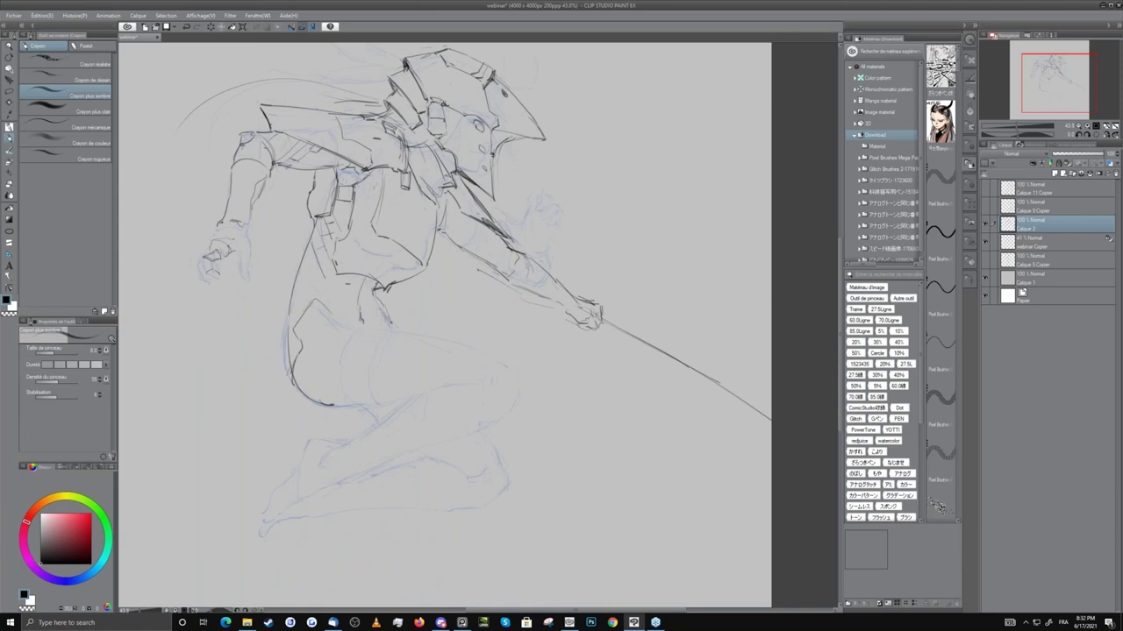
# Rework the peak of the hip plate and add short contour lines across the lower abdomen.
pyautogui.press('e')
pyautogui.press('p')
pyautogui.press('e')
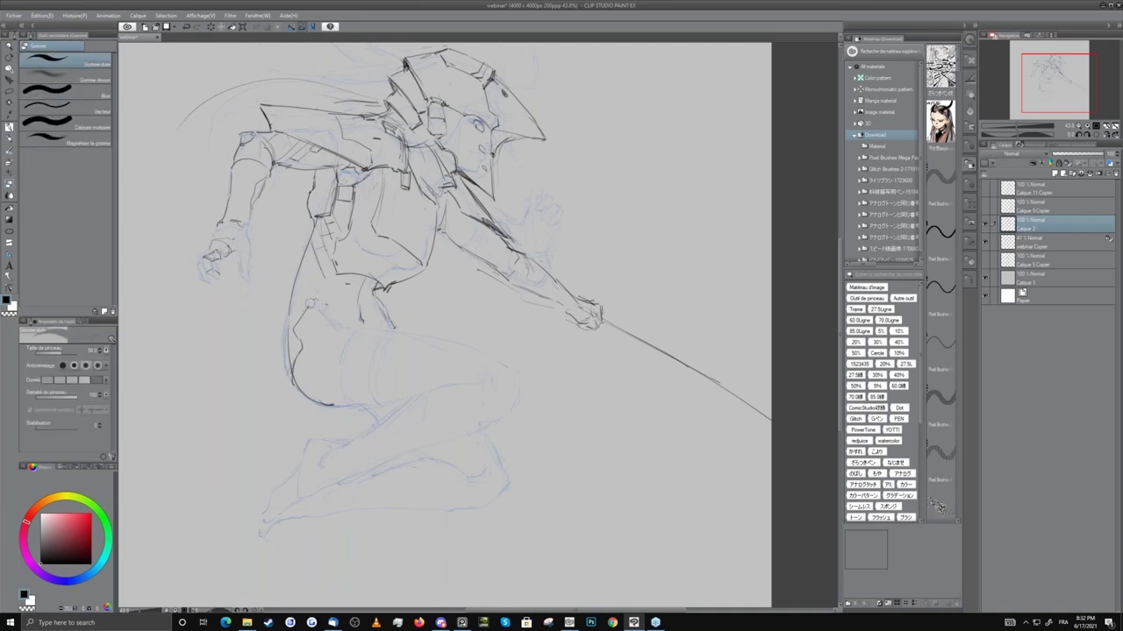
pyautogui.press('p')
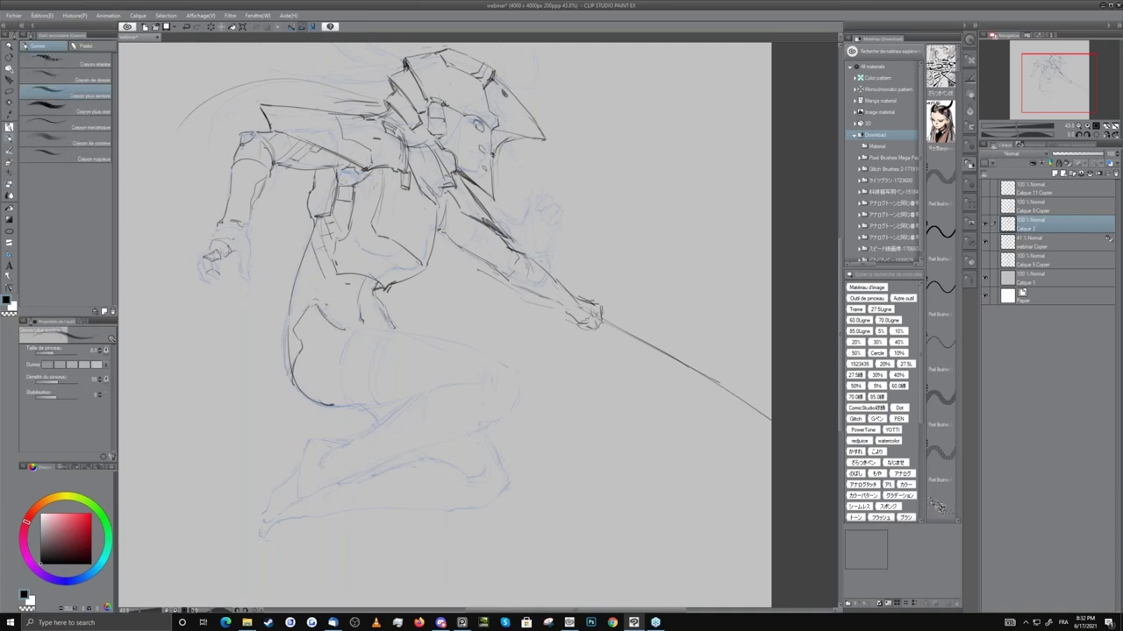
pyautogui.press('e')
pyautogui.click(350, 335)
# Draw the cuff line around the upper thigh and the thigh's top contour out to the knee.
pyautogui.press('p')
pyautogui.moveTo(355, 341)
pyautogui.mouseDown()
pyautogui.moveTo(369, 327)
pyautogui.moveTo(354, 395)
pyautogui.mouseUp()
pyautogui.press('e')
pyautogui.press('p')
pyautogui.moveTo(371, 337)
pyautogui.mouseDown()
pyautogui.moveTo(392, 326)
pyautogui.moveTo(501, 356)
pyautogui.mouseUp()
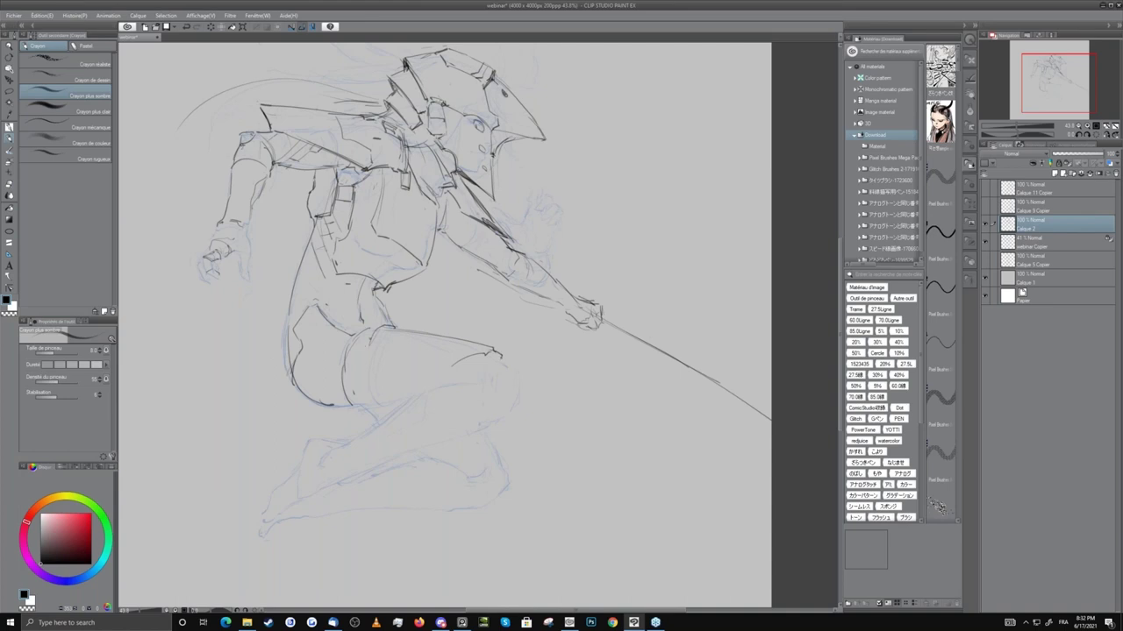
# Add the angular lower edge of the armour plate along the top of the thigh.
pyautogui.press('e')
pyautogui.press('p')
pyautogui.moveTo(376, 365)
pyautogui.mouseDown()
pyautogui.moveTo(400, 351)
pyautogui.moveTo(447, 353)
pyautogui.mouseUp()
pyautogui.moveTo(425, 214)
pyautogui.mouseDown()
pyautogui.moveTo(314, 363)
pyautogui.moveTo(391, 292)
pyautogui.moveTo(364, 273)
pyautogui.mouseUp()
pyautogui.moveTo(452, 424); pyautogui.dragTo(455, 368)
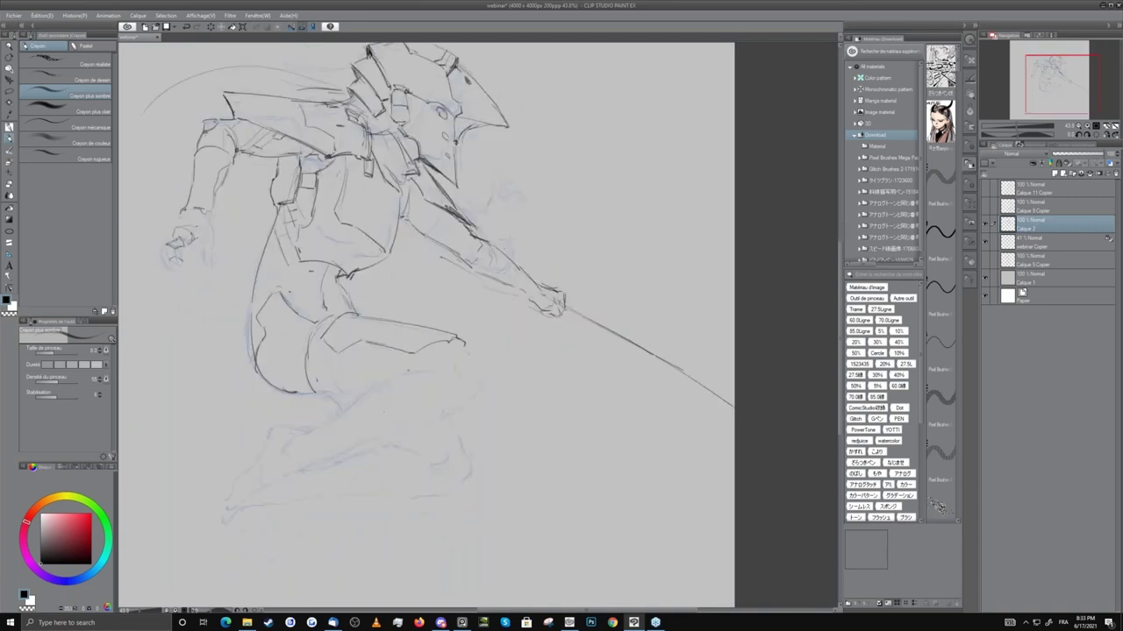
pyautogui.moveTo(348, 453); pyautogui.dragTo(400, 453)
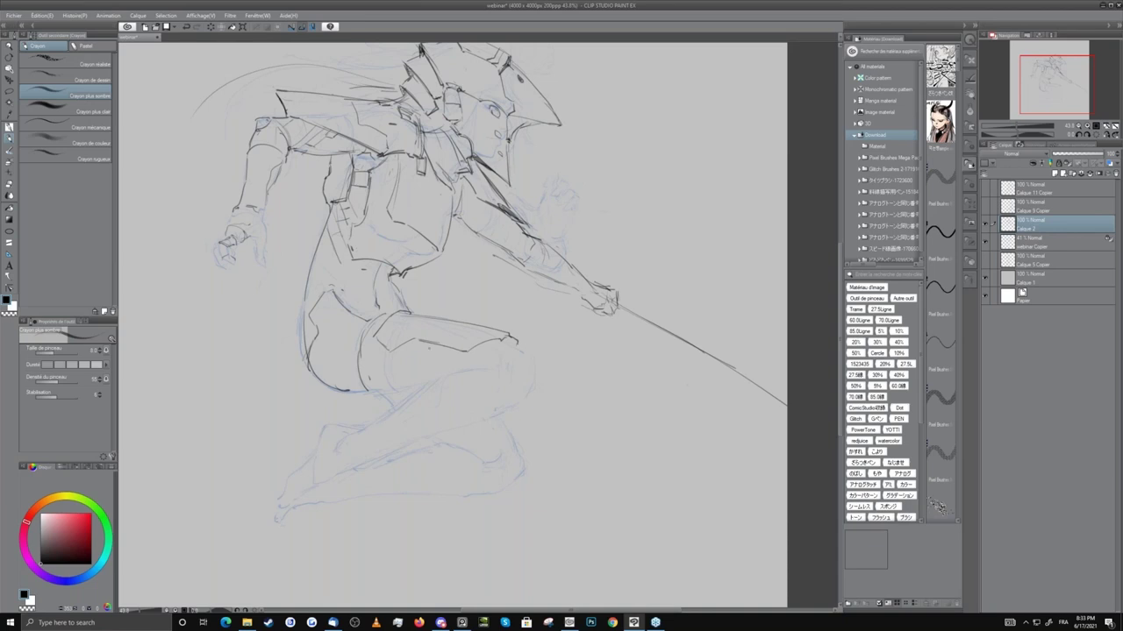
# Erase and redraw the lines between waist and hip, adding the rear contour above the hip plate.
pyautogui.press('e')
pyautogui.moveTo(399, 286)
pyautogui.mouseDown()
pyautogui.moveTo(406, 301)
pyautogui.moveTo(335, 295)
pyautogui.mouseUp()
pyautogui.press('p')
pyautogui.press('e')
pyautogui.press('p')
pyautogui.press('alt')
pyautogui.press('alt')
pyautogui.moveTo(306, 297); pyautogui.dragTo(327, 271)
pyautogui.press('e')
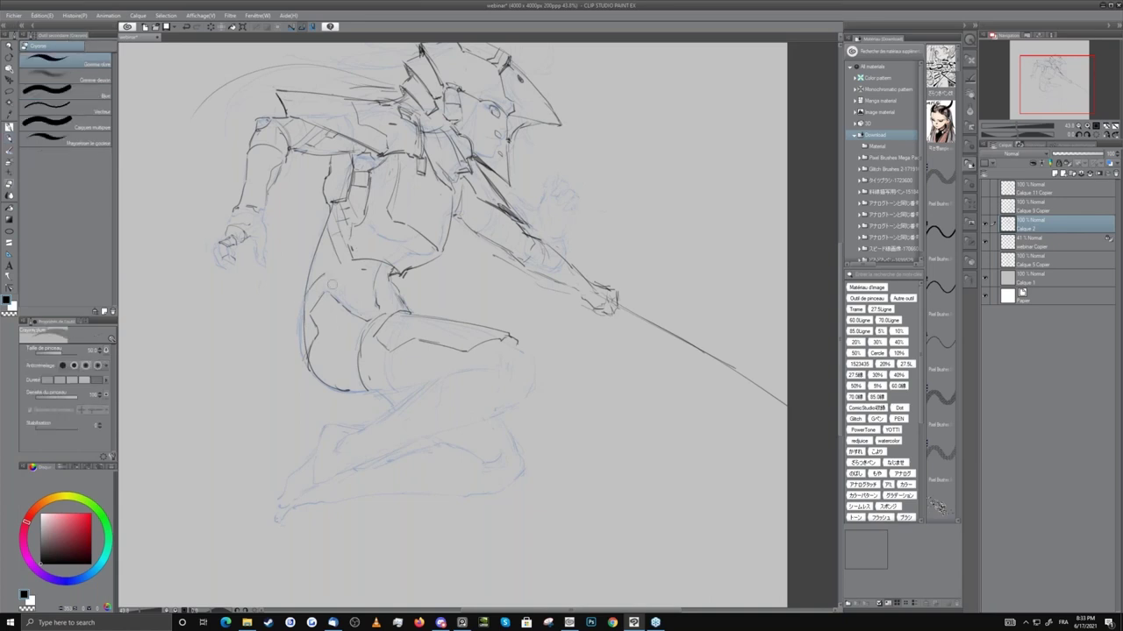
pyautogui.press('e')
pyautogui.press('p')
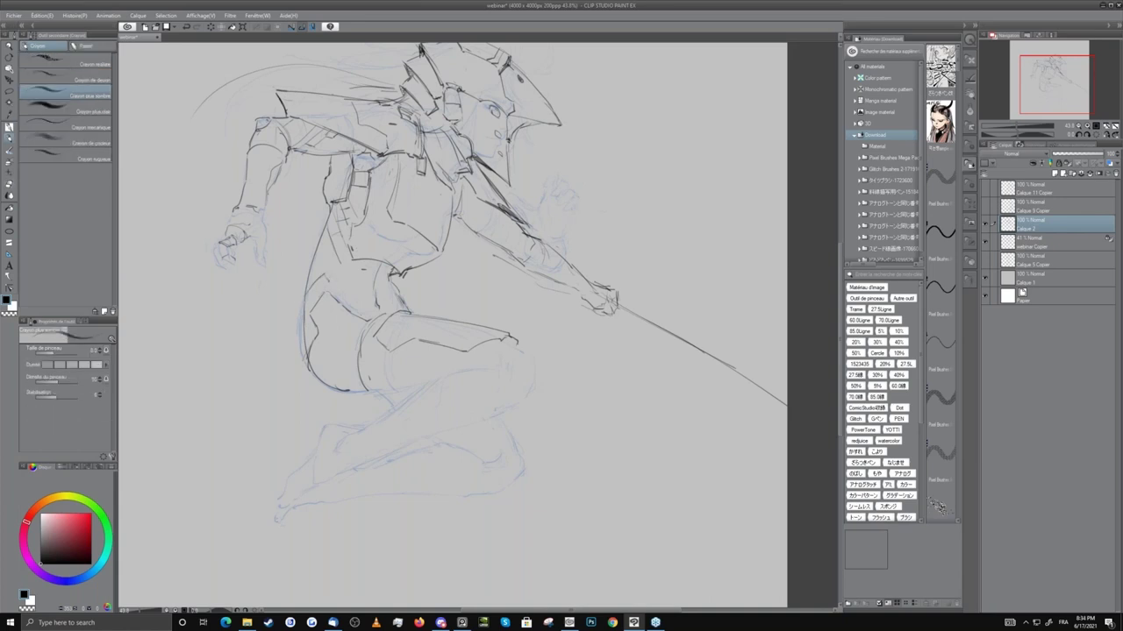
pyautogui.press('e')
# Draw the underside of the thigh and the start of the front calf line.
pyautogui.moveTo(350, 232)
pyautogui.mouseDown()
pyautogui.moveTo(241, 394)
pyautogui.moveTo(233, 370)
pyautogui.mouseUp()
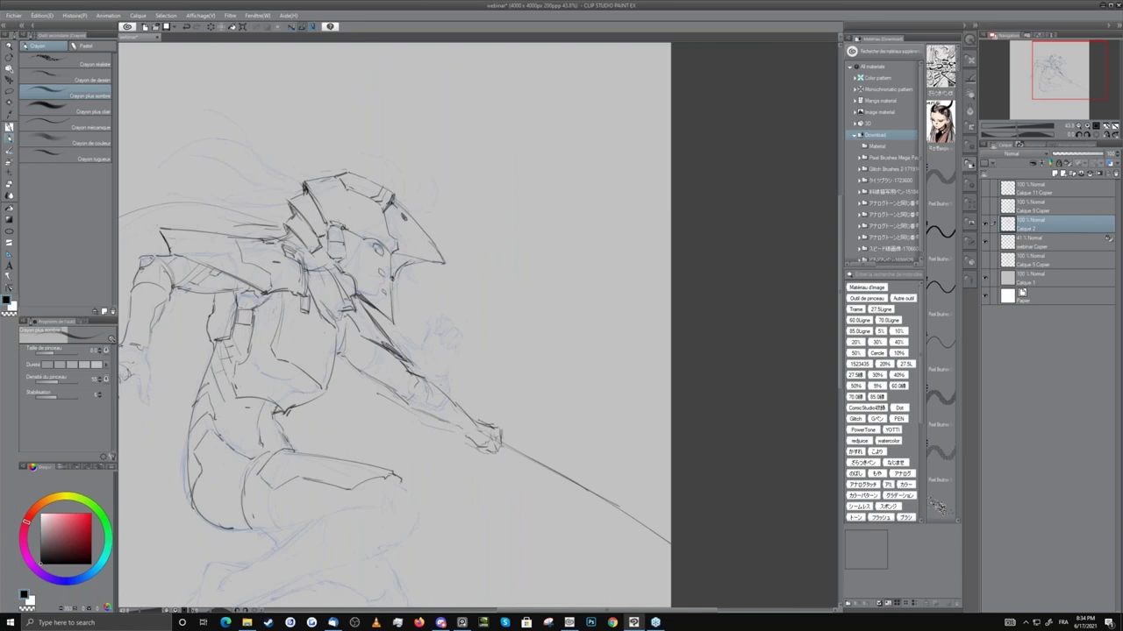
pyautogui.moveTo(213, 386)
pyautogui.mouseDown()
pyautogui.moveTo(210, 397)
pyautogui.moveTo(250, 296)
pyautogui.mouseUp()
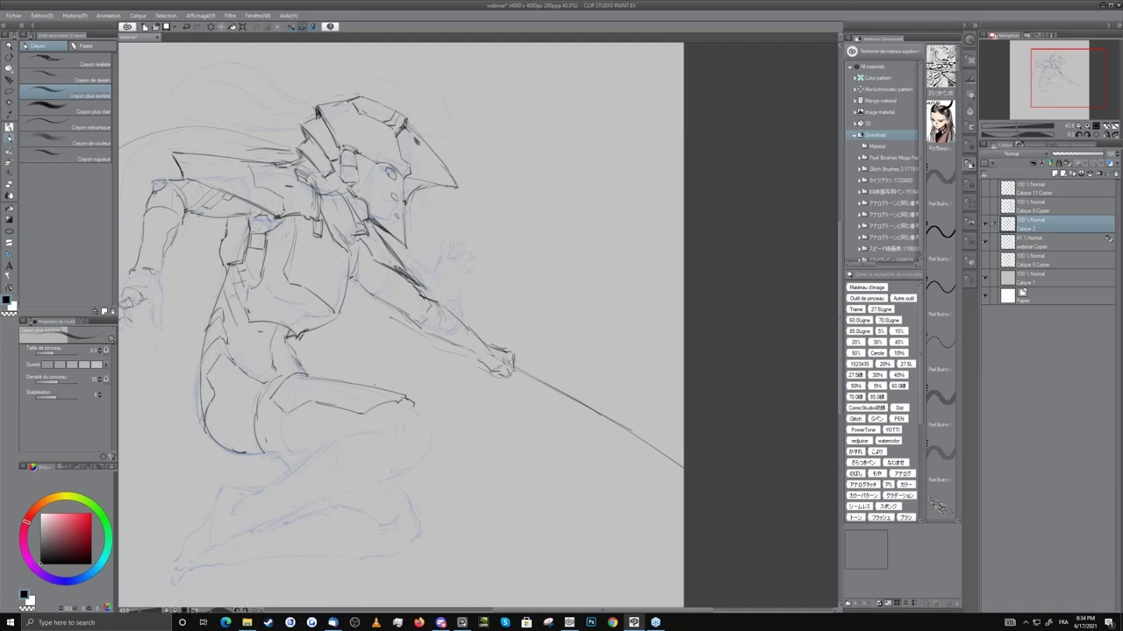
pyautogui.moveTo(268, 406)
pyautogui.mouseDown()
pyautogui.moveTo(265, 450)
pyautogui.moveTo(343, 345)
pyautogui.mouseUp()
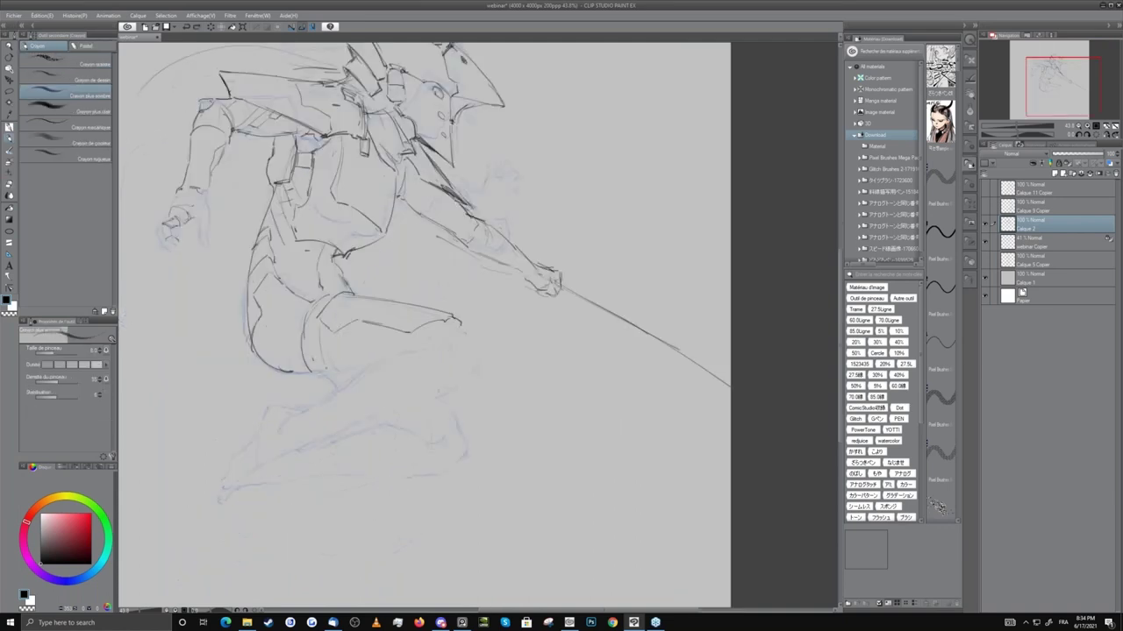
pyautogui.moveTo(291, 372)
pyautogui.mouseDown()
pyautogui.moveTo(433, 352)
pyautogui.moveTo(299, 413)
pyautogui.mouseUp()
pyautogui.press('e')
pyautogui.press('p')
pyautogui.press('e')
pyautogui.press('p')
# Outline the angular front of the knee and continue the contour down the shin.
pyautogui.moveTo(438, 334)
pyautogui.mouseDown()
pyautogui.moveTo(477, 328)
pyautogui.moveTo(465, 340)
pyautogui.moveTo(477, 367)
pyautogui.moveTo(456, 396)
pyautogui.moveTo(466, 393)
pyautogui.mouseUp()
pyautogui.press('e')
pyautogui.press('p')
pyautogui.press('e')
pyautogui.press('p')
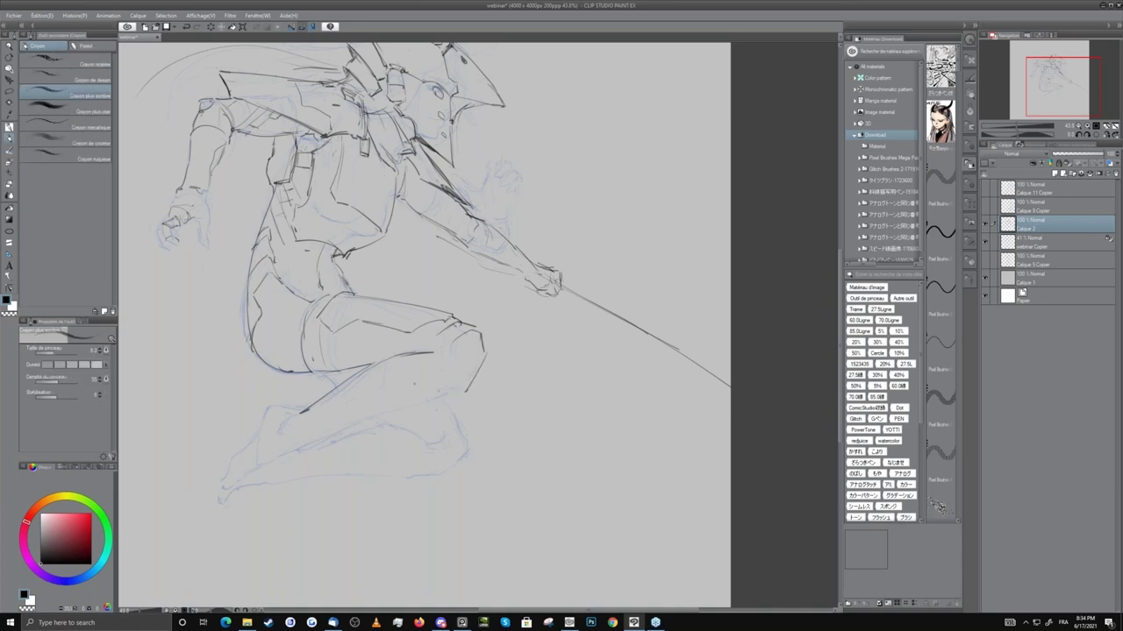
# Clean up and refine the armour lines around the waist and abdomen with eraser and pencil.
pyautogui.moveTo(431, 206); pyautogui.dragTo(448, 280)
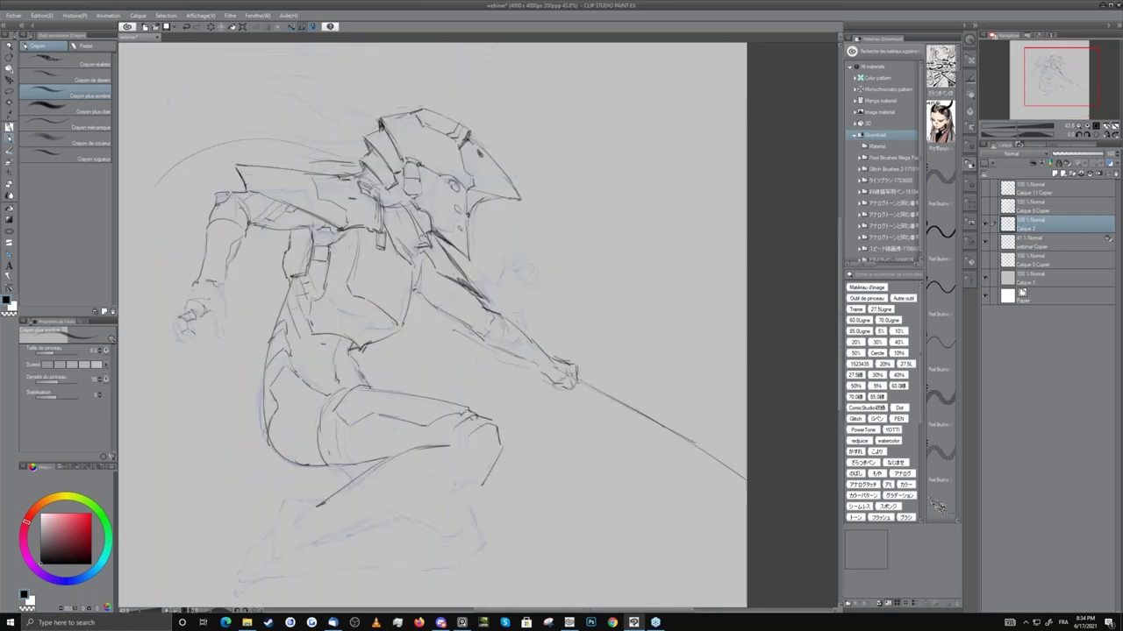
pyautogui.moveTo(342, 281); pyautogui.dragTo(407, 195)
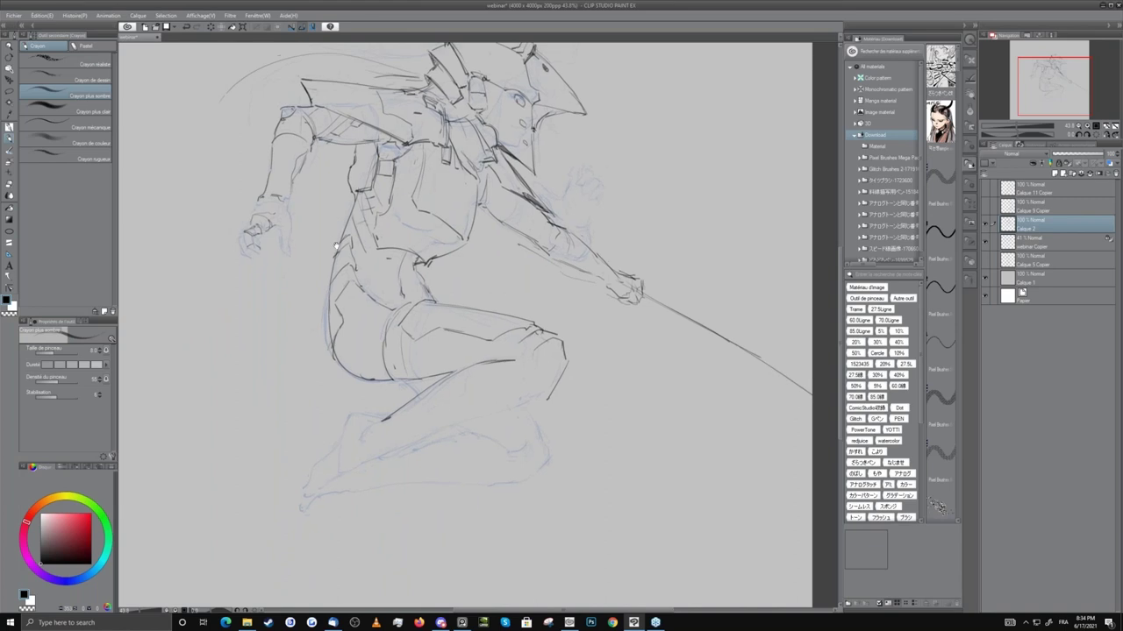
pyautogui.moveTo(335, 246); pyautogui.dragTo(320, 320)
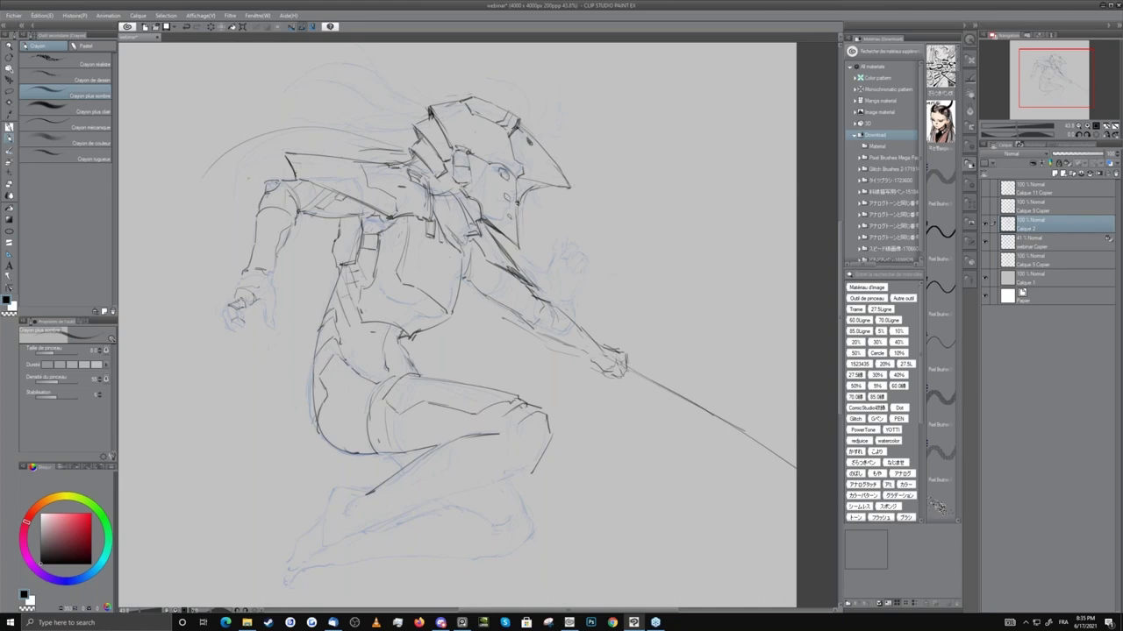
pyautogui.press('e')
pyautogui.moveTo(362, 307)
pyautogui.mouseDown()
pyautogui.moveTo(360, 290)
pyautogui.moveTo(358, 309)
pyautogui.mouseUp()
pyautogui.press('p')
pyautogui.press('e')
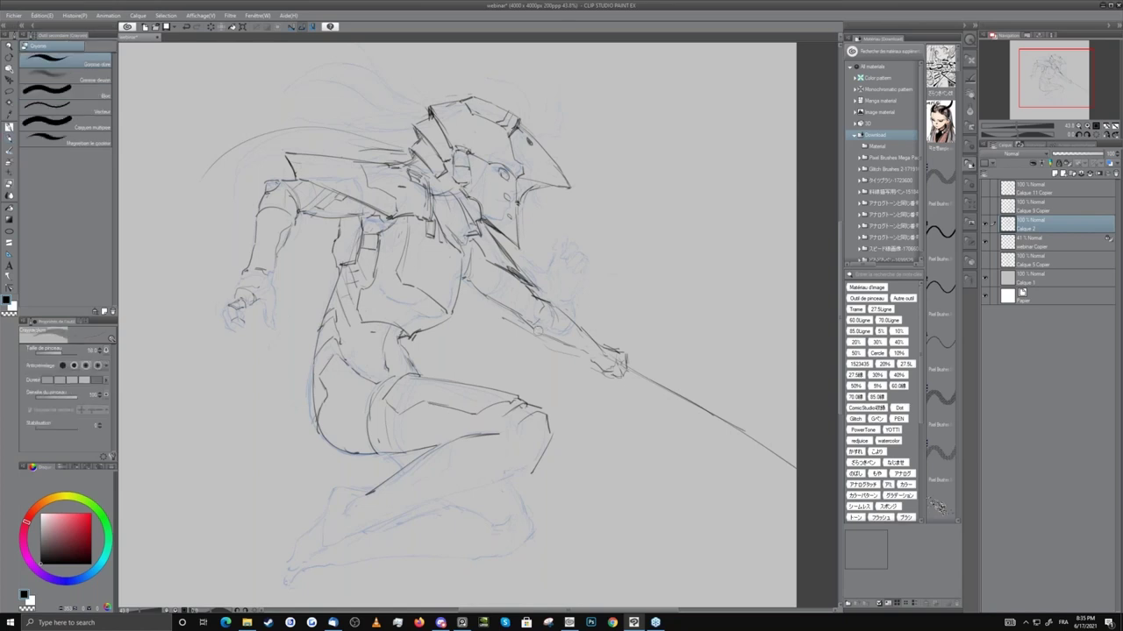
pyautogui.press('p')
pyautogui.press('e')
pyautogui.press('p')
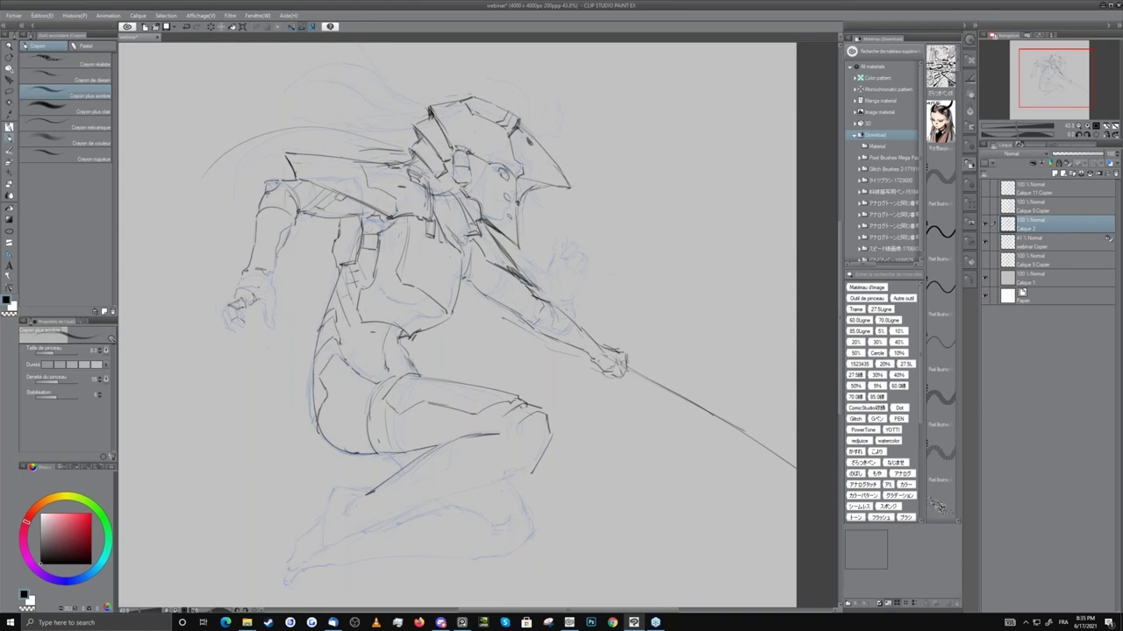
# Tidy the front edge of the knee outline with the eraser.
pyautogui.moveTo(380, 309); pyautogui.dragTo(463, 357)
pyautogui.moveTo(326, 331); pyautogui.dragTo(318, 342)
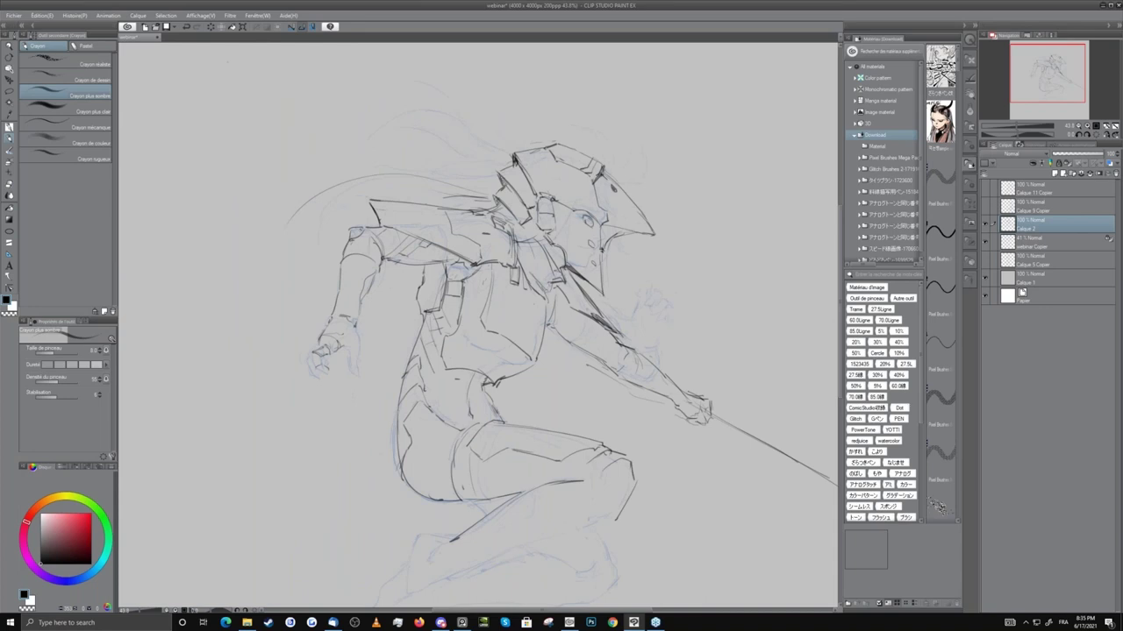
pyautogui.moveTo(526, 350); pyautogui.dragTo(441, 256)
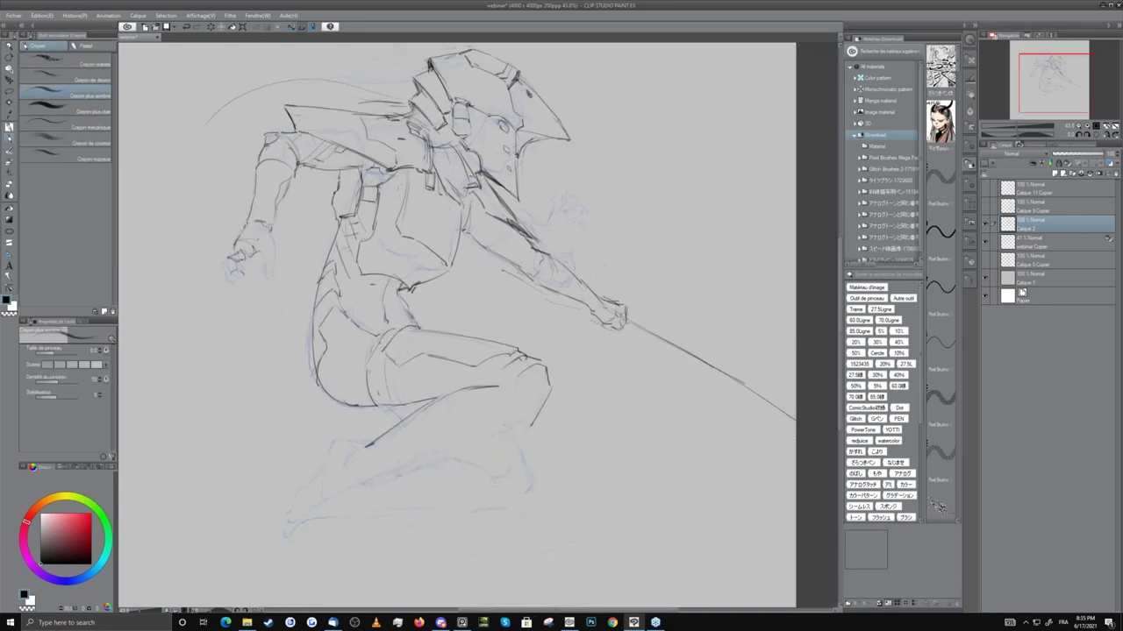
pyautogui.press('e')
pyautogui.press('j')
pyautogui.moveTo(545, 371); pyautogui.dragTo(553, 385)
pyautogui.press('p')
pyautogui.moveTo(417, 321)
pyautogui.mouseDown()
pyautogui.moveTo(360, 403)
pyautogui.moveTo(461, 320)
pyautogui.mouseUp()
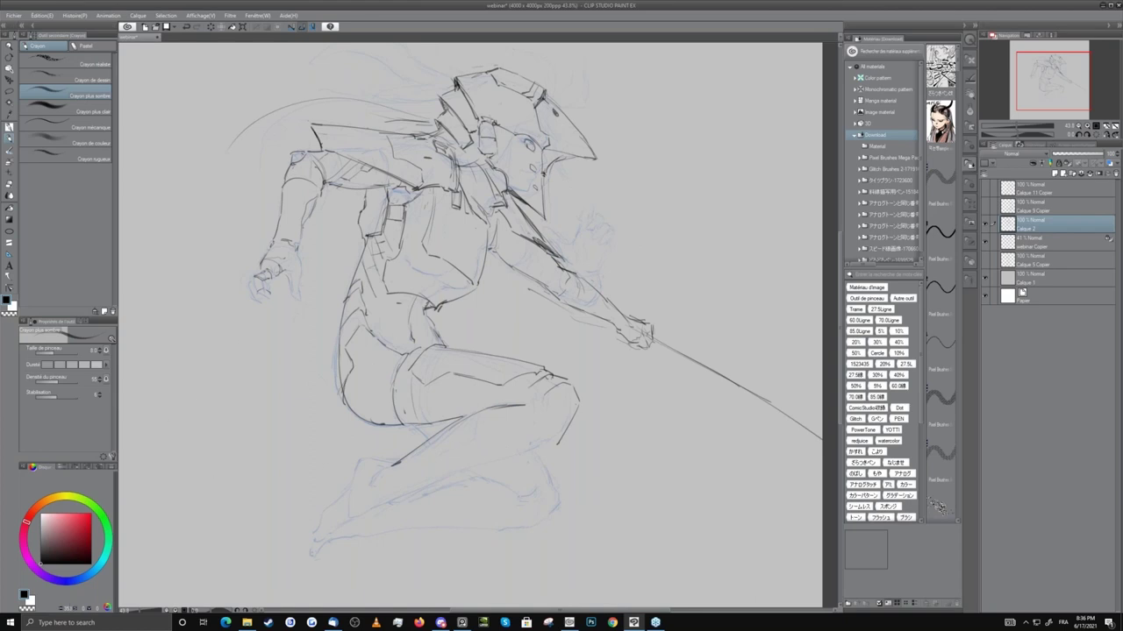
pyautogui.moveTo(198, 546); pyautogui.dragTo(730, 194)
pyautogui.hotkey('ctrl', 'z')
pyautogui.moveTo(207, 478)
pyautogui.mouseDown()
pyautogui.moveTo(333, 361)
pyautogui.moveTo(424, 323)
pyautogui.mouseUp()
pyautogui.hotkey('ctrl', 'z')
# Draw a pointed knee guard projecting forward from the knee, with its inner edge and shin plate lines.
pyautogui.moveTo(550, 442); pyautogui.dragTo(532, 447)
pyautogui.moveTo(549, 413); pyautogui.dragTo(539, 445)
pyautogui.press('e')
pyautogui.press('p')
pyautogui.moveTo(575, 384); pyautogui.dragTo(611, 371)
pyautogui.moveTo(577, 411)
pyautogui.mouseDown()
pyautogui.moveTo(597, 398)
pyautogui.moveTo(570, 409)
pyautogui.mouseUp()
# Erase excess lines around the knee guard and touch up the collar detail below the helmet.
pyautogui.press('e')
pyautogui.moveTo(561, 451); pyautogui.dragTo(559, 358)
pyautogui.moveTo(451, 322)
pyautogui.mouseDown()
pyautogui.moveTo(283, 449)
pyautogui.moveTo(421, 436)
pyautogui.moveTo(429, 424)
pyautogui.mouseUp()
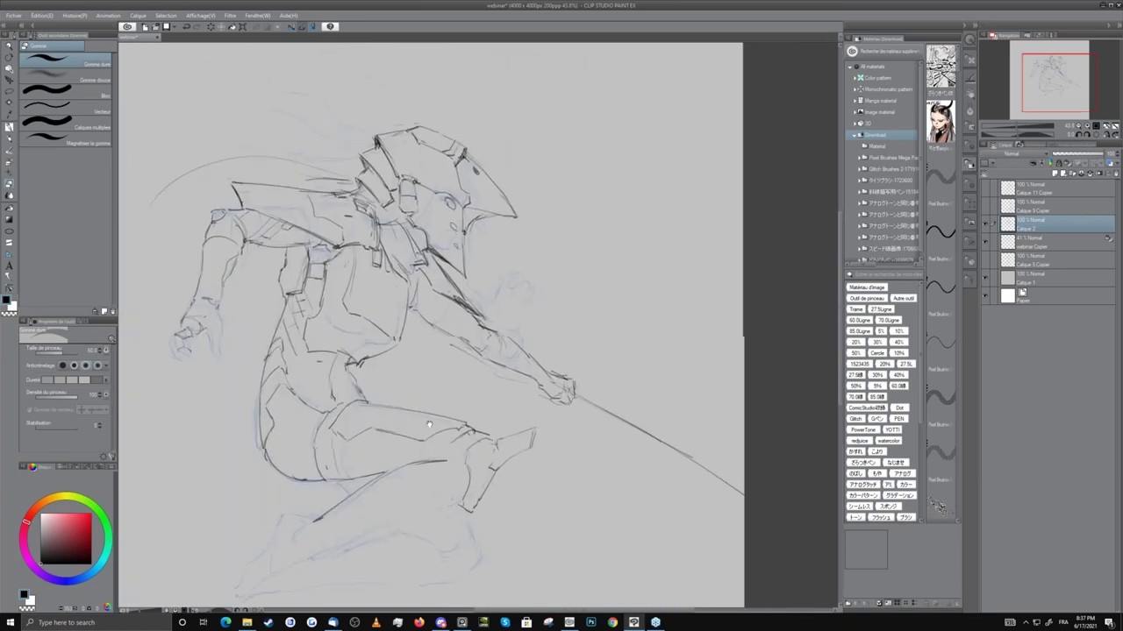
pyautogui.press('p')
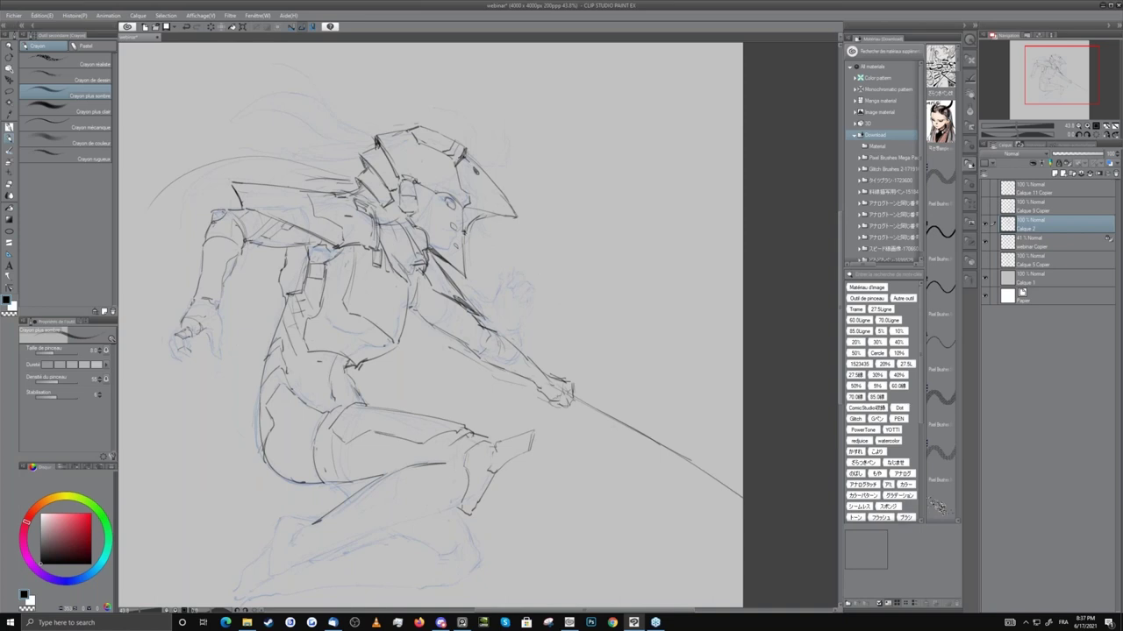
pyautogui.press('e')
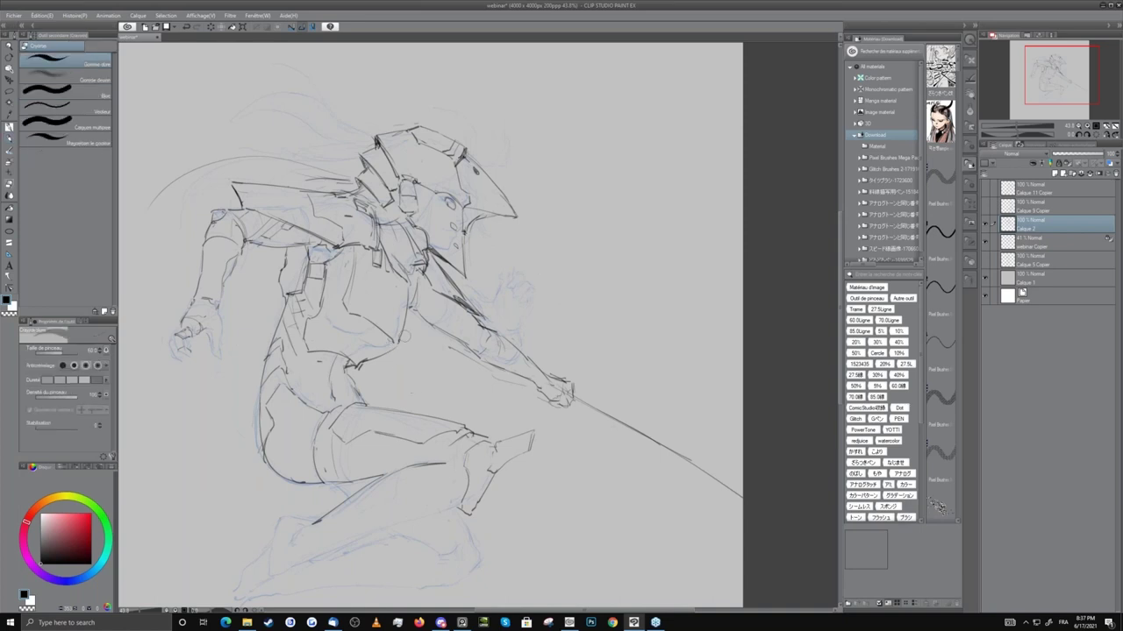
# Try a large angular guard outline around the extended forearm with the pencil.
pyautogui.press('p')
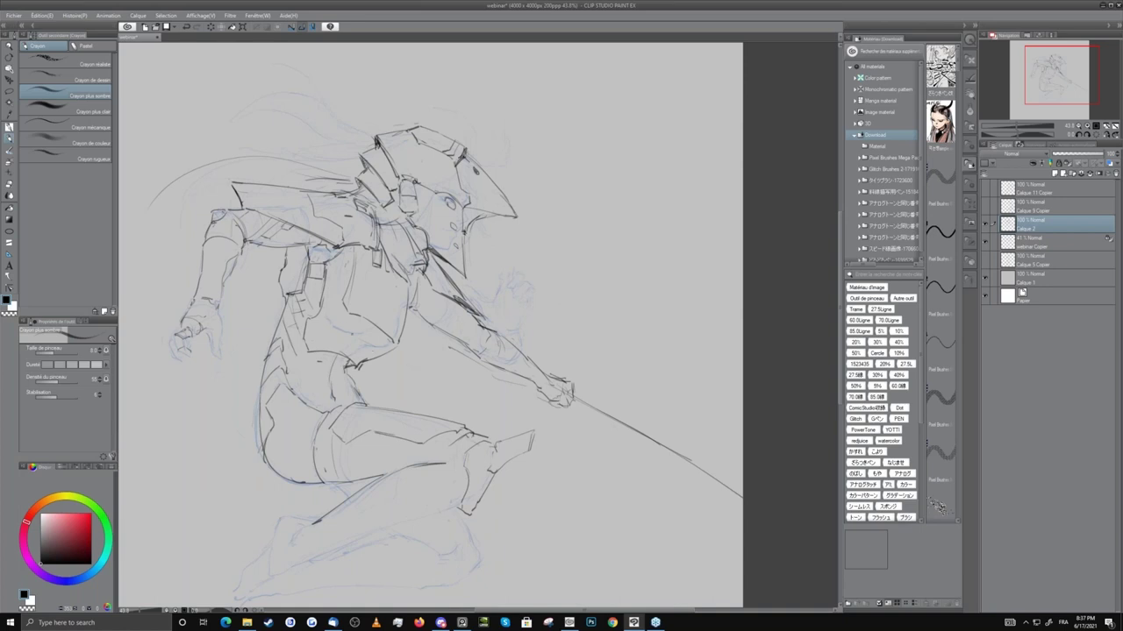
pyautogui.moveTo(378, 407); pyautogui.dragTo(378, 359)
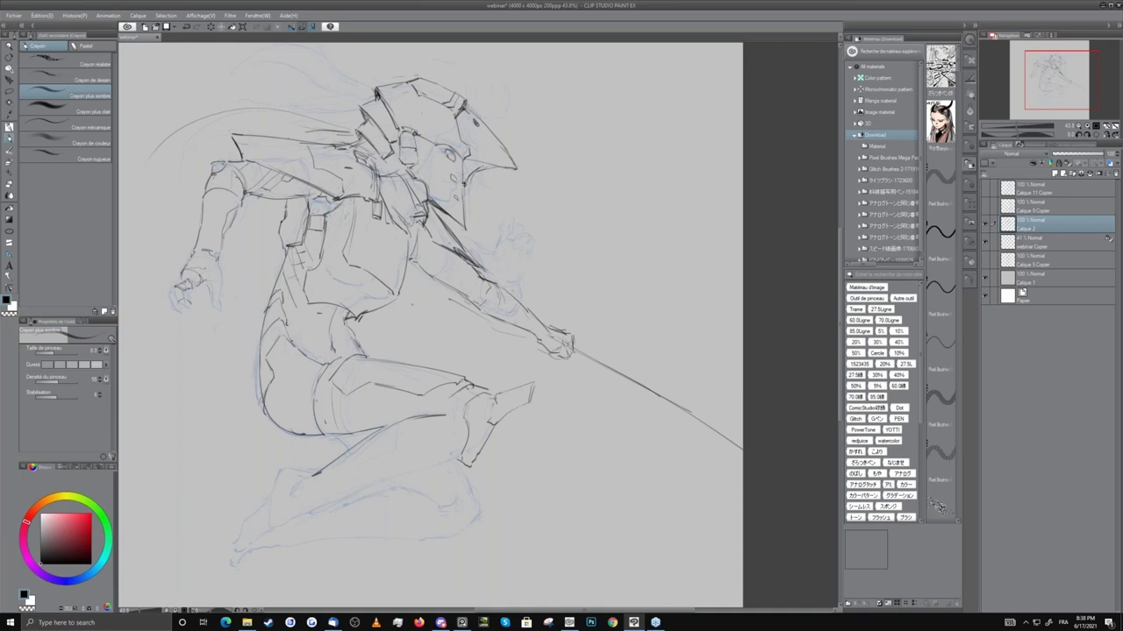
pyautogui.moveTo(290, 231); pyautogui.dragTo(275, 338)
pyautogui.moveTo(421, 340)
pyautogui.mouseDown()
pyautogui.moveTo(403, 399)
pyautogui.moveTo(496, 448)
pyautogui.moveTo(494, 375)
pyautogui.moveTo(423, 343)
pyautogui.mouseUp()
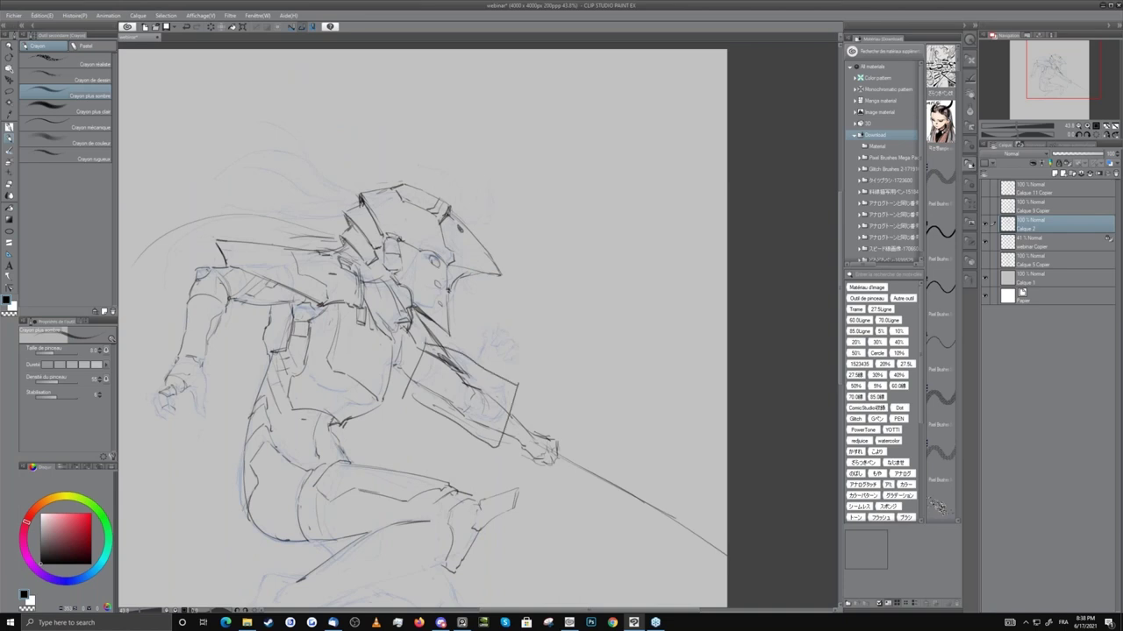
pyautogui.hotkey('ctrl', 'z')
pyautogui.hotkey('ctrl', 'z')
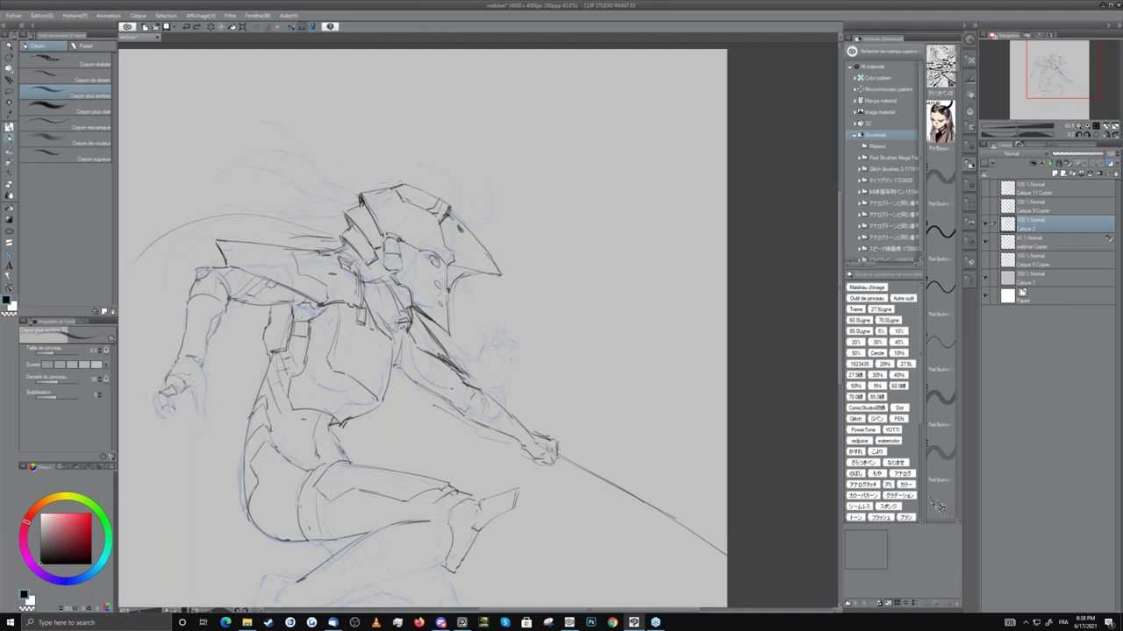
# Hide the armour line layer Calque 2 and add a new empty layer directly above the blue rough layer webinar Copier.
pyautogui.moveTo(443, 387)
pyautogui.mouseDown()
pyautogui.moveTo(473, 392)
pyautogui.moveTo(505, 429)
pyautogui.mouseUp()
pyautogui.moveTo(319, 419); pyautogui.dragTo(337, 347)
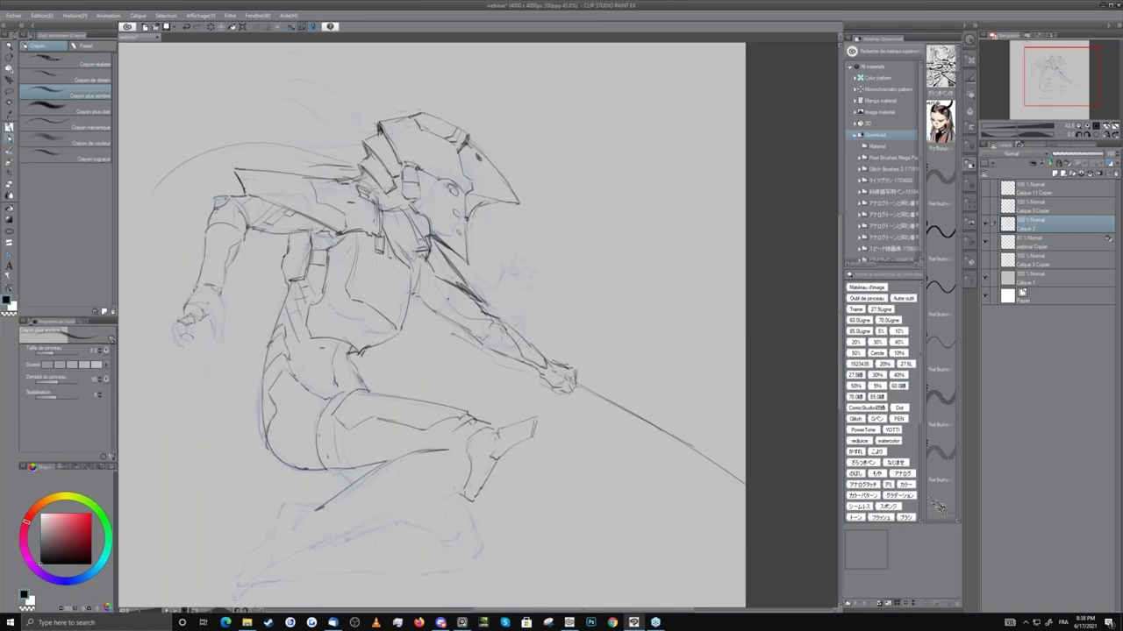
pyautogui.click(986, 225)
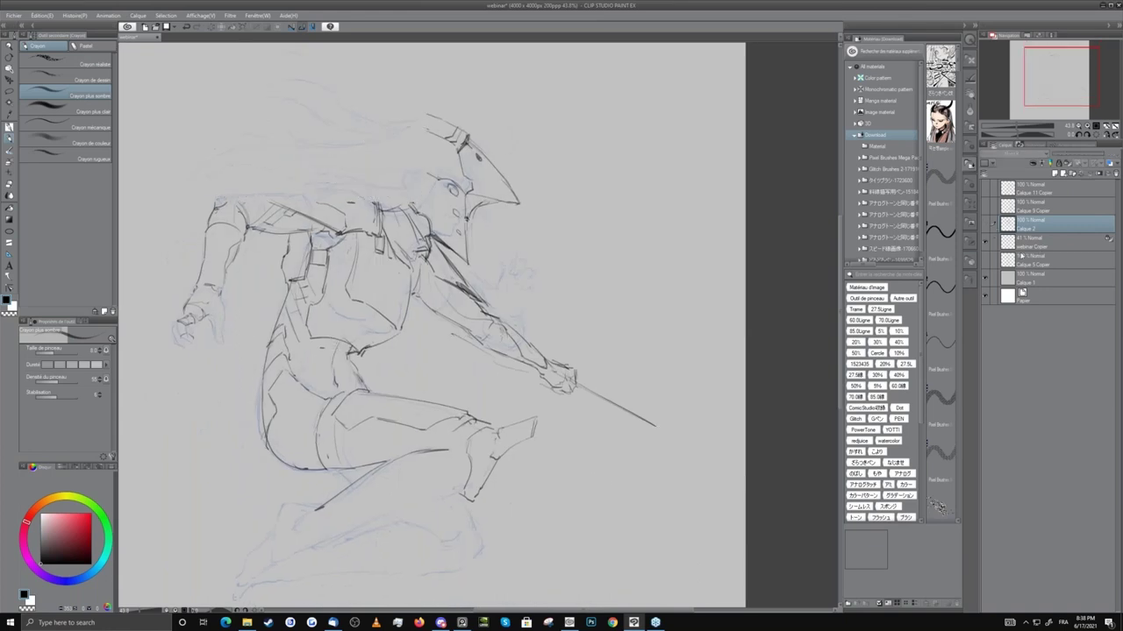
pyautogui.click(1052, 242)
pyautogui.click(1054, 173)
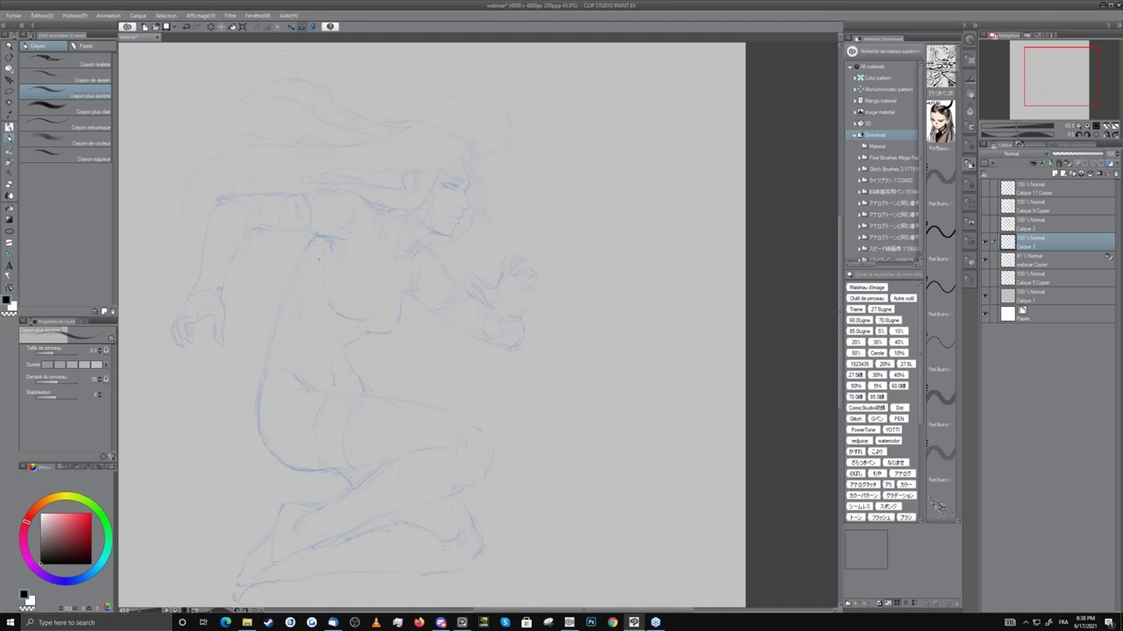
# Pencil the rounded chest plate contour and the near shoulder pad outline over the blue rough.
pyautogui.moveTo(322, 270); pyautogui.dragTo(356, 314)
pyautogui.moveTo(372, 263); pyautogui.dragTo(331, 295)
pyautogui.moveTo(365, 224); pyautogui.dragTo(339, 242)
pyautogui.moveTo(297, 191); pyautogui.dragTo(354, 187)
pyautogui.moveTo(295, 219); pyautogui.dragTo(319, 226)
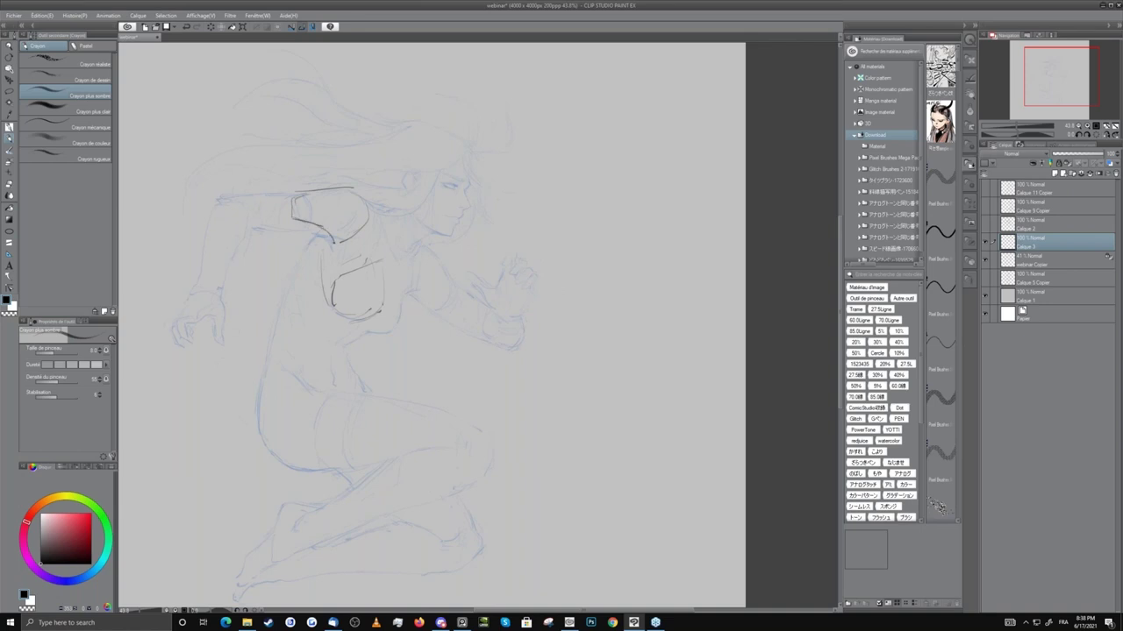
# Reshape the outer edge of the near shoulder pad with eraser and pencil.
pyautogui.press('e')
pyautogui.moveTo(292, 201)
pyautogui.mouseDown()
pyautogui.moveTo(290, 219)
pyautogui.moveTo(310, 225)
pyautogui.mouseUp()
pyautogui.press('p')
pyautogui.press('e')
pyautogui.press('p')
pyautogui.press('e')
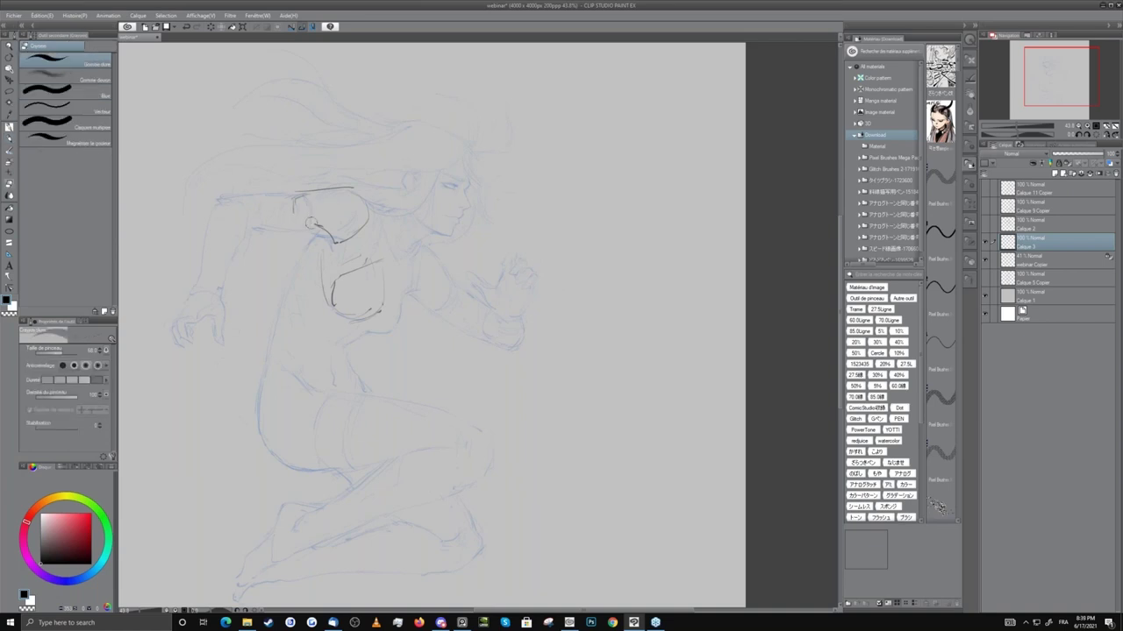
pyautogui.press('p')
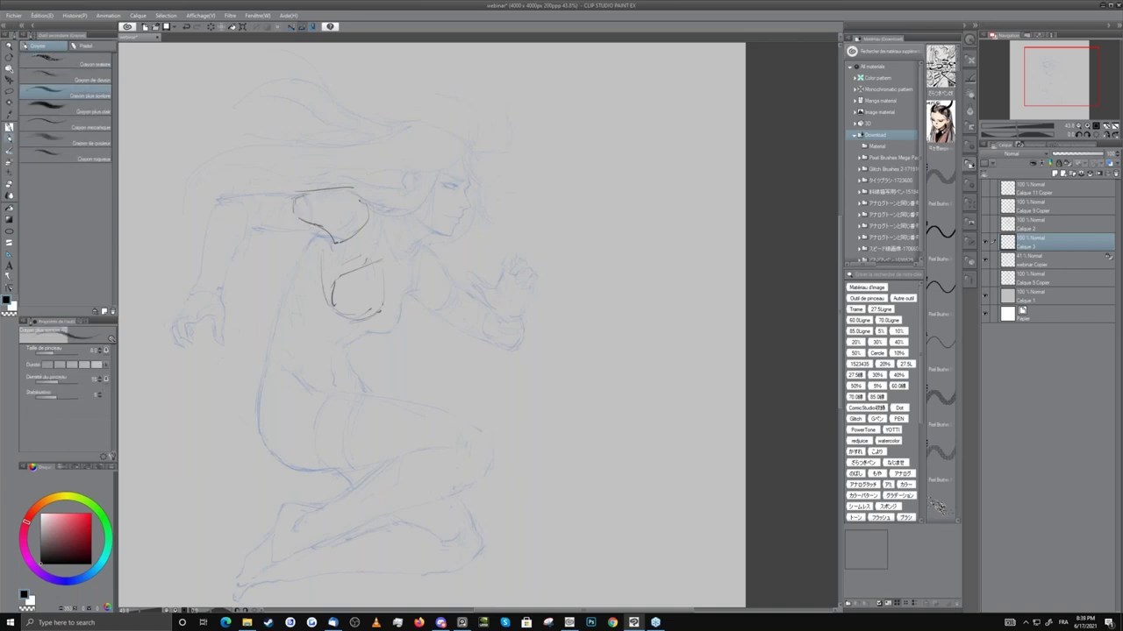
# Draw the collar lines at the neck and the small far shoulder pad, cleaning them with the eraser.
pyautogui.press('e')
pyautogui.moveTo(358, 201)
pyautogui.mouseDown()
pyautogui.moveTo(360, 215)
pyautogui.moveTo(382, 221)
pyautogui.moveTo(372, 211)
pyautogui.moveTo(381, 247)
pyautogui.moveTo(412, 266)
pyautogui.moveTo(399, 265)
pyautogui.mouseUp()
pyautogui.press('p')
pyautogui.press('e')
pyautogui.press('p')
pyautogui.moveTo(405, 225)
pyautogui.mouseDown()
pyautogui.moveTo(420, 251)
pyautogui.moveTo(389, 238)
pyautogui.moveTo(417, 265)
pyautogui.moveTo(408, 269)
pyautogui.mouseUp()
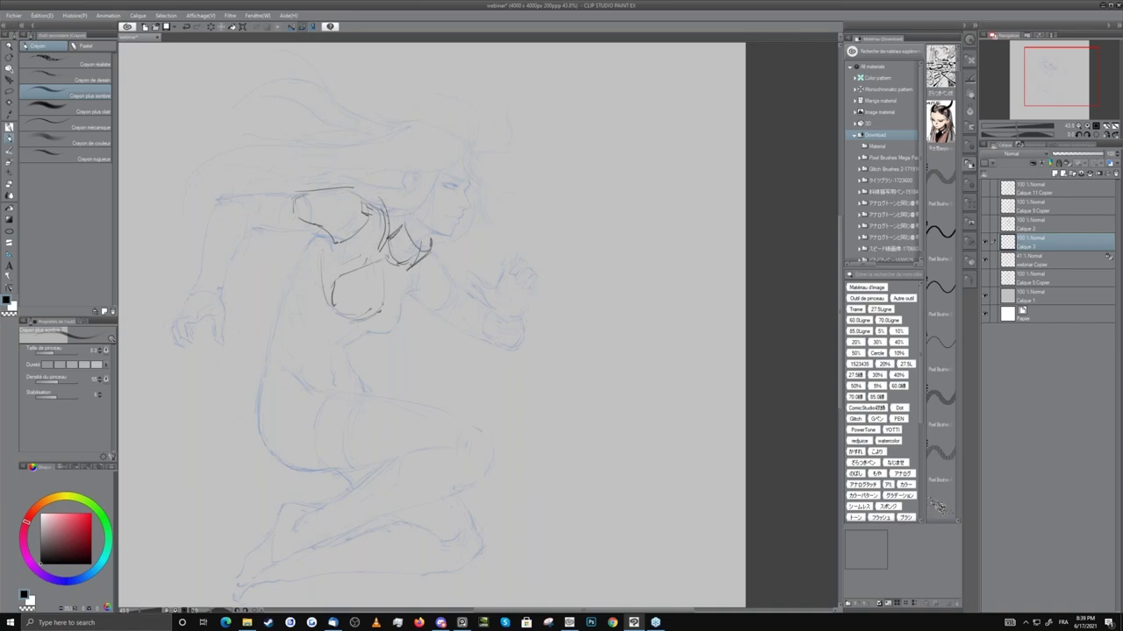
pyautogui.press('e')
pyautogui.moveTo(407, 227)
pyautogui.mouseDown()
pyautogui.moveTo(395, 237)
pyautogui.moveTo(406, 232)
pyautogui.mouseUp()
pyautogui.press('p')
# Draw the back contour, the curved bands wrapping the waist and the abdomen lines.
pyautogui.moveTo(313, 242); pyautogui.dragTo(291, 286)
pyautogui.moveTo(287, 342)
pyautogui.mouseDown()
pyautogui.moveTo(334, 334)
pyautogui.moveTo(334, 320)
pyautogui.moveTo(277, 374)
pyautogui.mouseUp()
pyautogui.moveTo(337, 352); pyautogui.dragTo(347, 364)
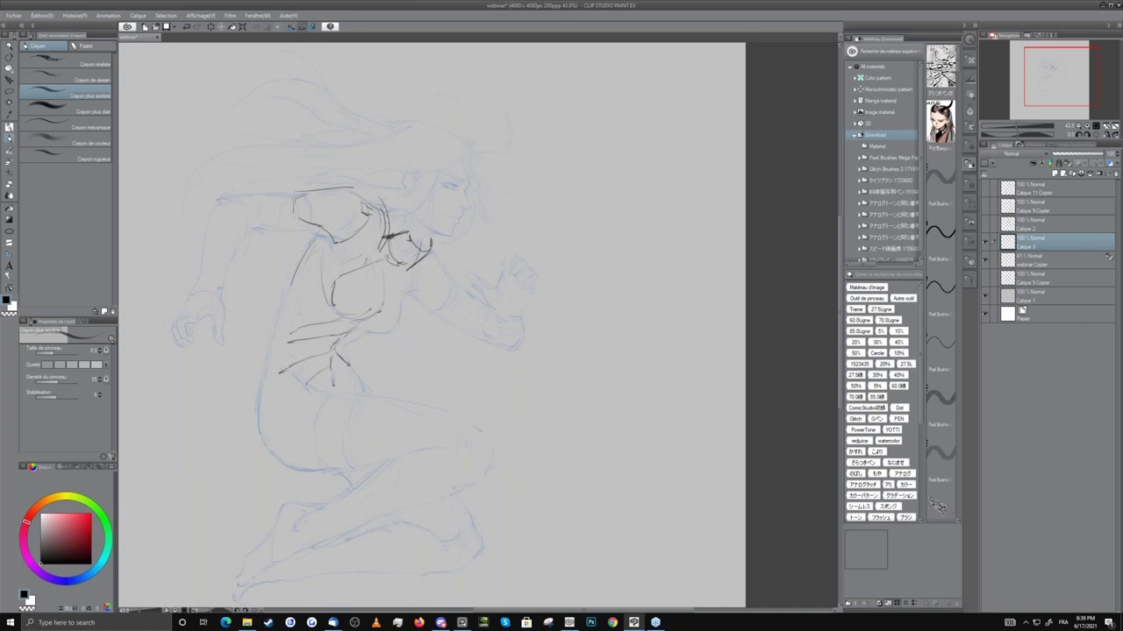
pyautogui.moveTo(281, 375); pyautogui.dragTo(256, 405)
pyautogui.moveTo(289, 344); pyautogui.dragTo(267, 363)
pyautogui.moveTo(294, 326); pyautogui.dragTo(273, 337)
pyautogui.moveTo(316, 308); pyautogui.dragTo(287, 312)
pyautogui.moveTo(296, 274); pyautogui.dragTo(293, 307)
# Tidy the ends of the waist bands along the back and outline the front of the chest.
pyautogui.press('e')
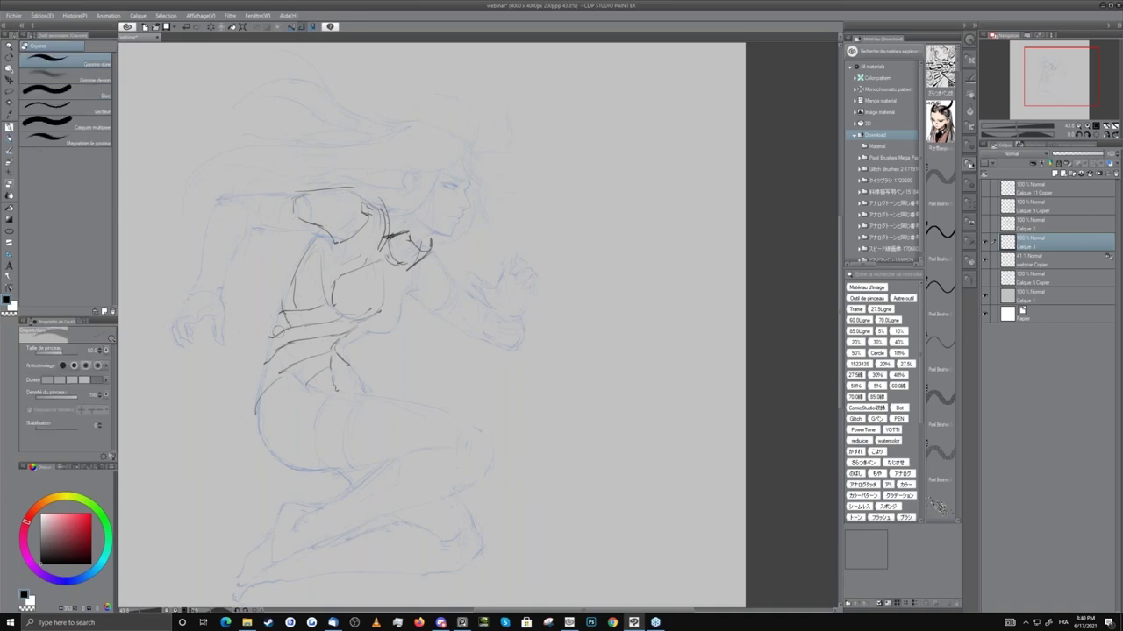
pyautogui.press('p')
pyautogui.press('e')
pyautogui.moveTo(271, 333); pyautogui.dragTo(273, 356)
pyautogui.press('p')
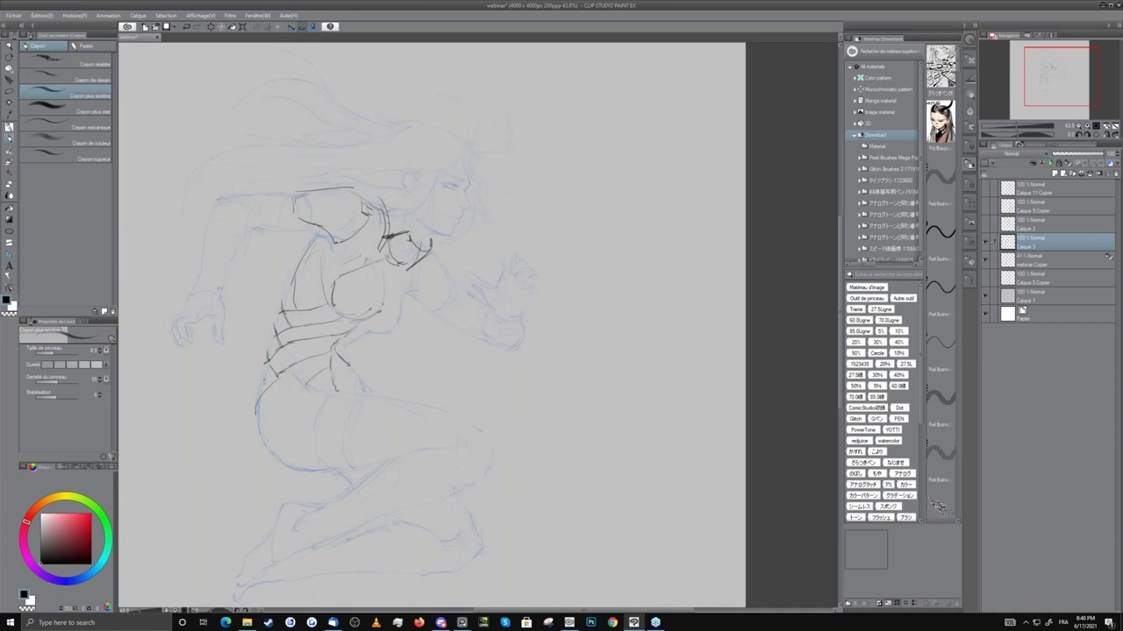
pyautogui.moveTo(286, 285); pyautogui.dragTo(278, 311)
pyautogui.moveTo(383, 269)
pyautogui.mouseDown()
pyautogui.moveTo(401, 299)
pyautogui.moveTo(392, 331)
pyautogui.moveTo(376, 333)
pyautogui.mouseUp()
pyautogui.moveTo(333, 378)
pyautogui.mouseDown()
pyautogui.moveTo(350, 370)
pyautogui.moveTo(357, 473)
pyautogui.mouseUp()
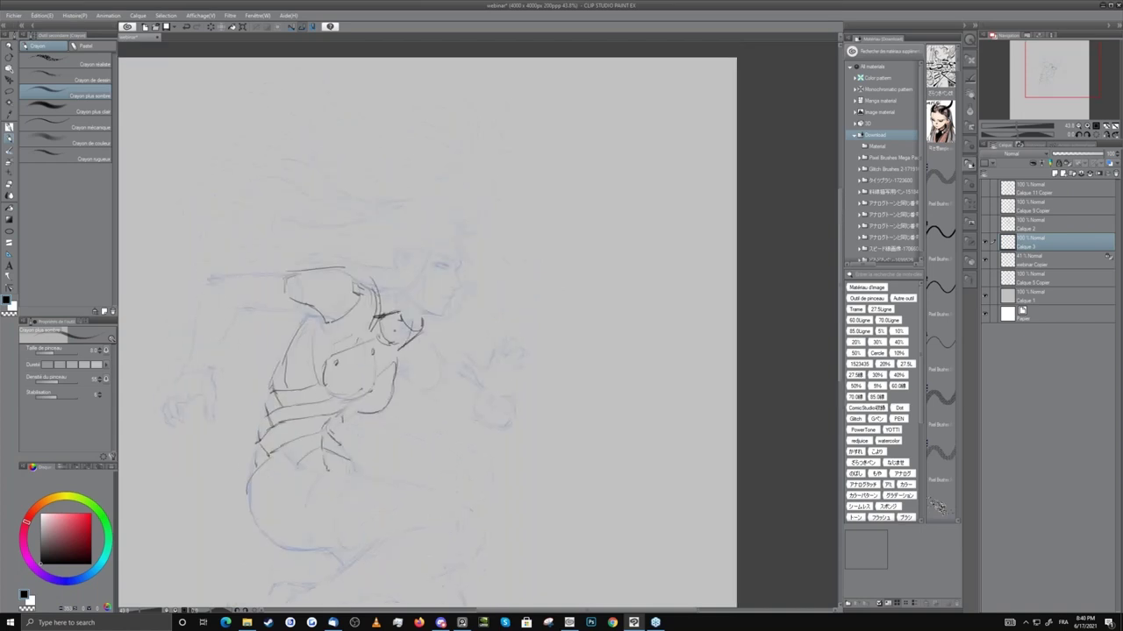
# Try short detail lines between the front of the chest and the far arm.
pyautogui.moveTo(397, 371); pyautogui.dragTo(418, 367)
pyautogui.moveTo(409, 354); pyautogui.dragTo(399, 383)
pyautogui.hotkey('ctrl', 'z')
pyautogui.hotkey('ctrl', 'z')
pyautogui.moveTo(425, 365)
pyautogui.mouseDown()
pyautogui.moveTo(443, 381)
pyautogui.moveTo(435, 368)
pyautogui.moveTo(452, 371)
pyautogui.mouseUp()
pyautogui.hotkey('ctrl', 'z')
pyautogui.hotkey('ctrl', 'z')
pyautogui.hotkey('ctrl', 'z')
# Draw a small protruding detail at the front of the chest plate and refine the chest and collar lines.
pyautogui.moveTo(412, 349)
pyautogui.mouseDown()
pyautogui.moveTo(432, 384)
pyautogui.moveTo(414, 391)
pyautogui.moveTo(400, 378)
pyautogui.moveTo(435, 401)
pyautogui.mouseUp()
pyautogui.press('e')
pyautogui.press('p')
pyautogui.press('e')
pyautogui.press('p')
pyautogui.moveTo(410, 353)
pyautogui.mouseDown()
pyautogui.moveTo(400, 380)
pyautogui.moveTo(411, 373)
pyautogui.mouseUp()
pyautogui.press('e')
pyautogui.press('p')
pyautogui.press('e')
pyautogui.moveTo(400, 381)
pyautogui.mouseDown()
pyautogui.moveTo(415, 391)
pyautogui.moveTo(421, 365)
pyautogui.moveTo(396, 408)
pyautogui.moveTo(425, 333)
pyautogui.mouseUp()
pyautogui.moveTo(370, 288); pyautogui.dragTo(372, 419)
pyautogui.press('p')
pyautogui.moveTo(372, 311); pyautogui.dragTo(383, 323)
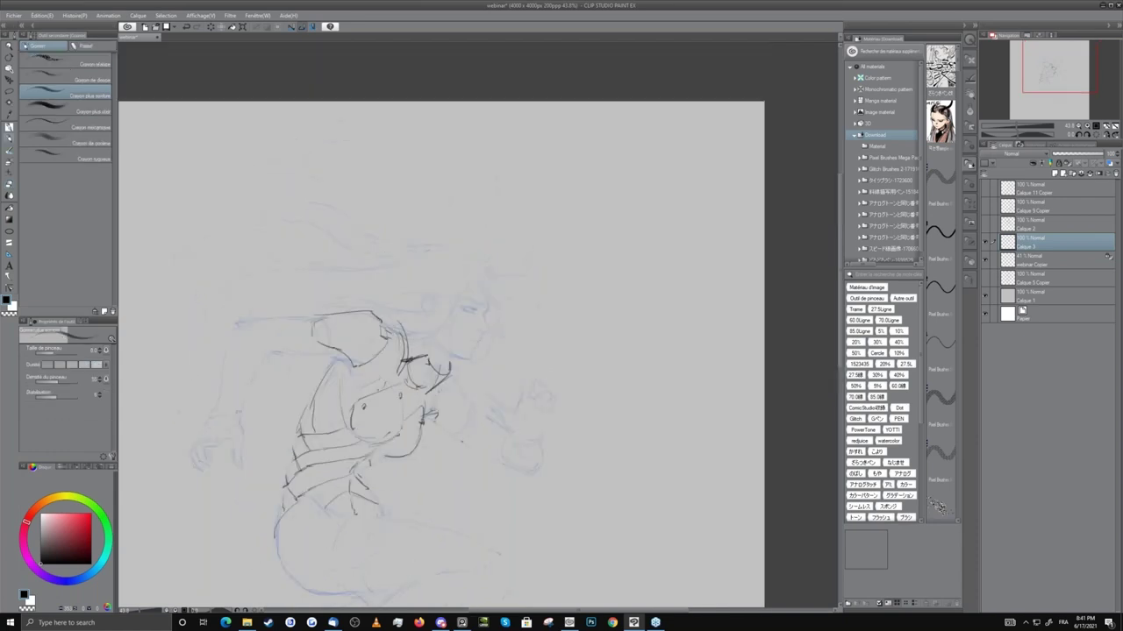
# Draw long curved contours for the near thigh, knee, calf and shin, with crossing lines at the ankle.
pyautogui.moveTo(374, 394); pyautogui.dragTo(363, 289)
pyautogui.moveTo(267, 438)
pyautogui.mouseDown()
pyautogui.moveTo(312, 486)
pyautogui.moveTo(333, 486)
pyautogui.moveTo(467, 431)
pyautogui.mouseUp()
pyautogui.moveTo(327, 406)
pyautogui.mouseDown()
pyautogui.moveTo(368, 410)
pyautogui.moveTo(491, 487)
pyautogui.mouseUp()
pyautogui.moveTo(441, 443)
pyautogui.mouseDown()
pyautogui.moveTo(460, 346)
pyautogui.moveTo(487, 341)
pyautogui.moveTo(341, 460)
pyautogui.mouseUp()
pyautogui.hotkey('ctrl', 'z')
pyautogui.moveTo(461, 358); pyautogui.dragTo(340, 477)
pyautogui.moveTo(484, 405); pyautogui.dragTo(292, 490)
pyautogui.moveTo(386, 404)
pyautogui.mouseDown()
pyautogui.moveTo(293, 434)
pyautogui.moveTo(361, 435)
pyautogui.moveTo(376, 448)
pyautogui.mouseUp()
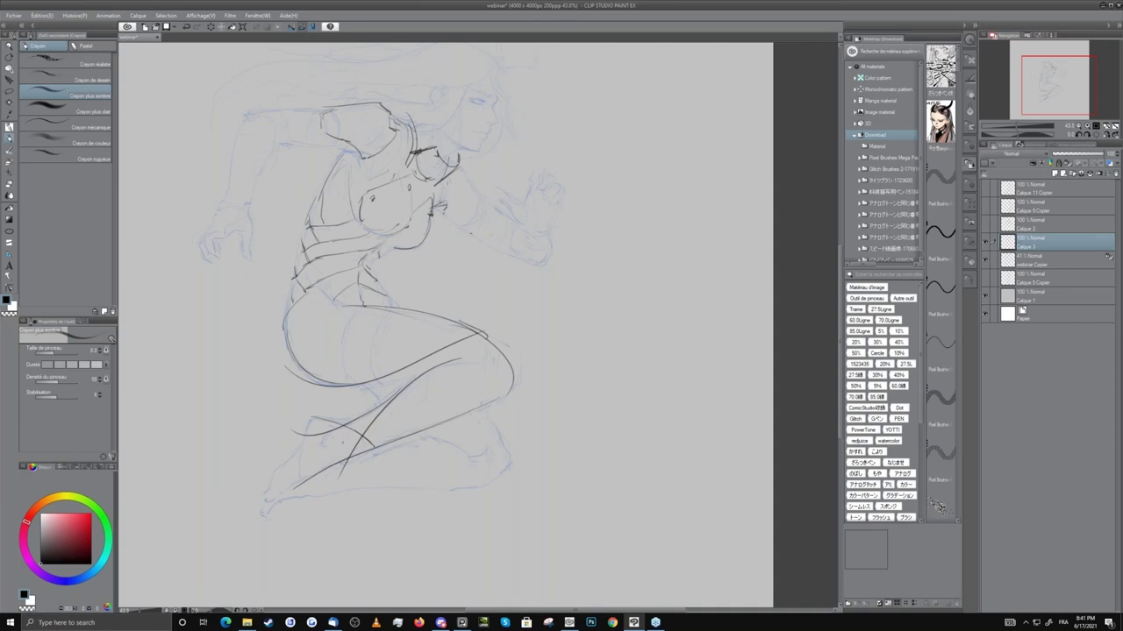
# Draw a blocky knee guard with its rear curve and shin edge, replacing the first attempt at the knee.
pyautogui.moveTo(432, 371)
pyautogui.mouseDown()
pyautogui.moveTo(493, 357)
pyautogui.moveTo(444, 388)
pyautogui.moveTo(485, 359)
pyautogui.mouseUp()
pyautogui.hotkey('ctrl', 'z')
pyautogui.hotkey('ctrl', 'z')
pyautogui.press('e')
pyautogui.press('p')
pyautogui.moveTo(488, 361)
pyautogui.mouseDown()
pyautogui.moveTo(523, 366)
pyautogui.moveTo(531, 384)
pyautogui.moveTo(381, 453)
pyautogui.mouseUp()
pyautogui.press('e')
pyautogui.press('p')
pyautogui.press('e')
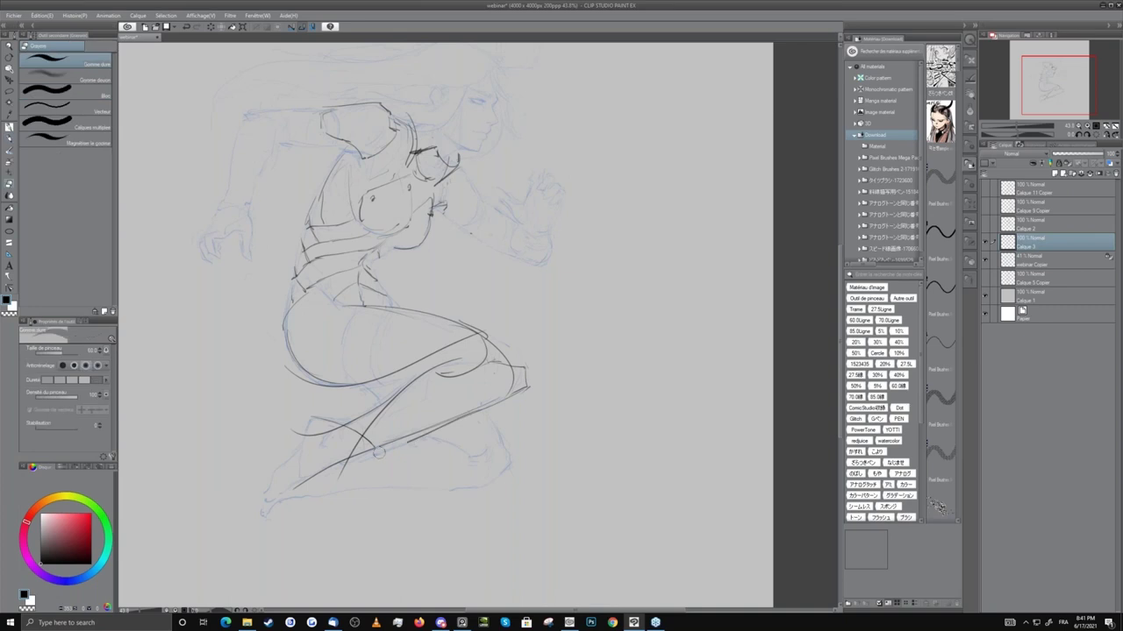
pyautogui.press('p')
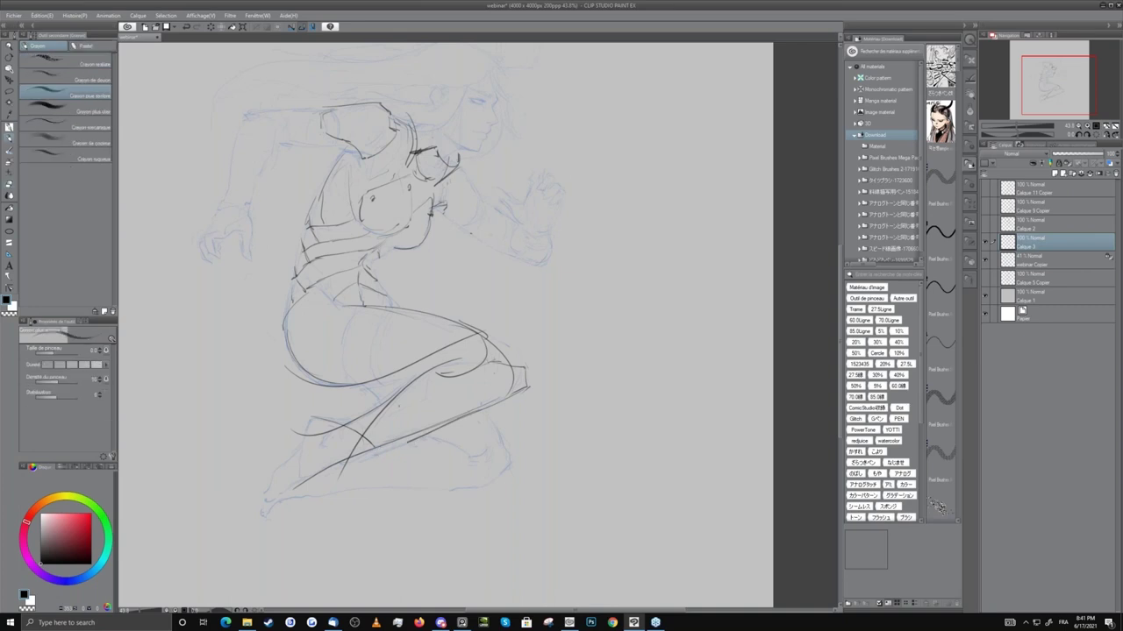
# Add the hip line above the thigh and square off the outer edge of the near shoulder pad.
pyautogui.moveTo(452, 384)
pyautogui.mouseDown()
pyautogui.moveTo(298, 492)
pyautogui.moveTo(403, 462)
pyautogui.moveTo(408, 449)
pyautogui.mouseUp()
pyautogui.press('e')
pyautogui.press('p')
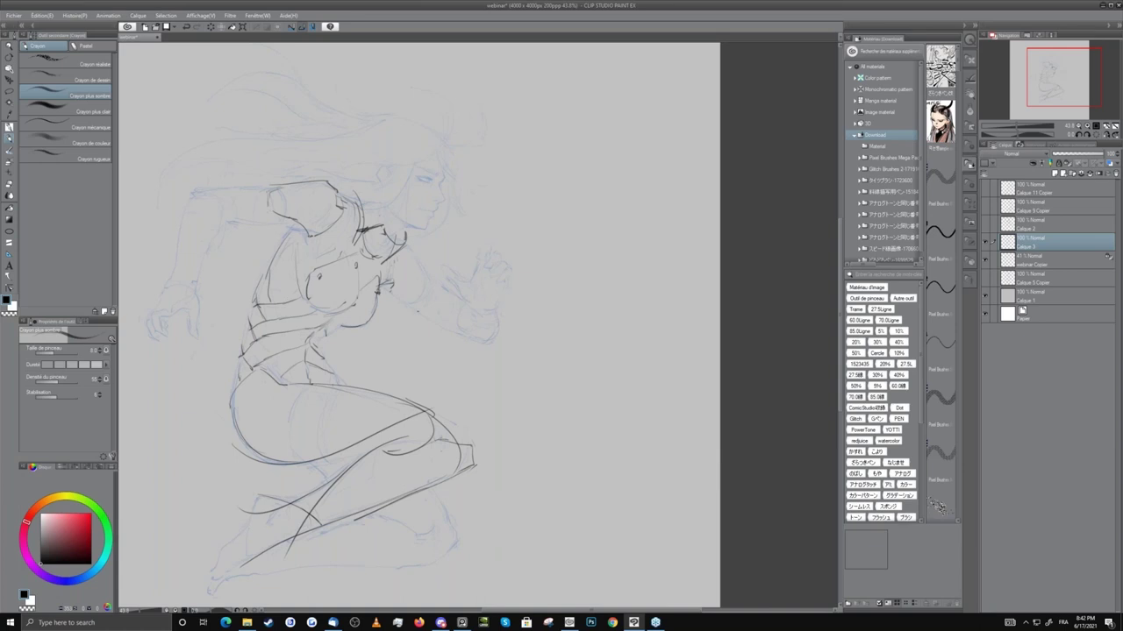
pyautogui.moveTo(254, 232)
pyautogui.mouseDown()
pyautogui.moveTo(338, 379)
pyautogui.moveTo(367, 317)
pyautogui.mouseUp()
pyautogui.press('e')
pyautogui.press('p')
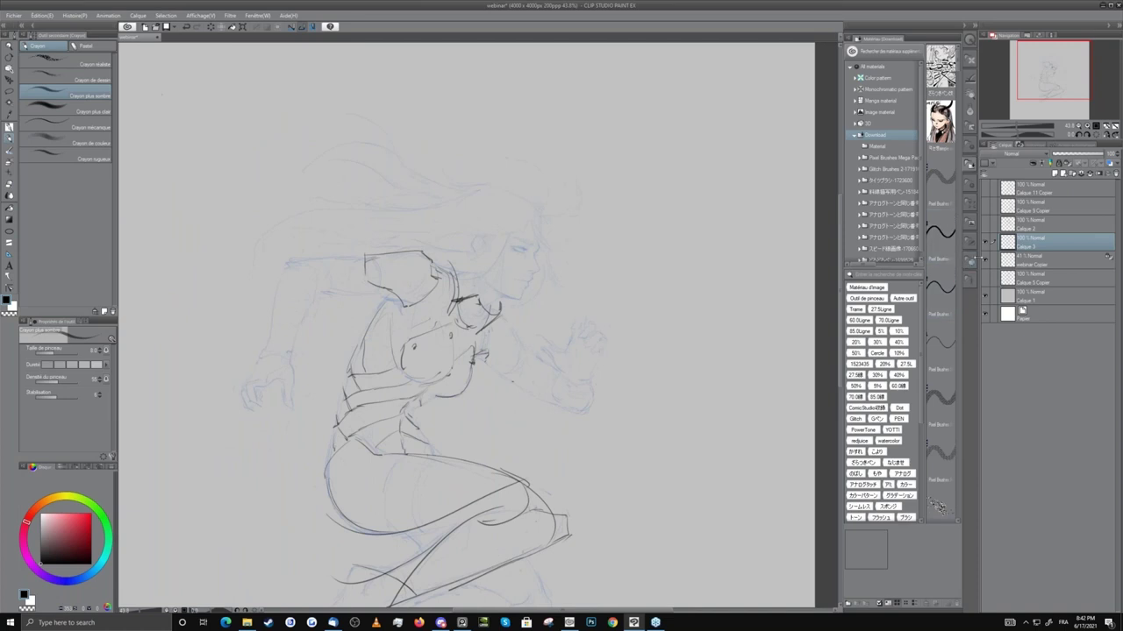
# Hide the alternative design on Calque 3, show Calque 2 again and make it the active layer.
pyautogui.moveTo(977, 261); pyautogui.dragTo(979, 260)
pyautogui.click(985, 261)
pyautogui.click(995, 260)
pyautogui.click(994, 260)
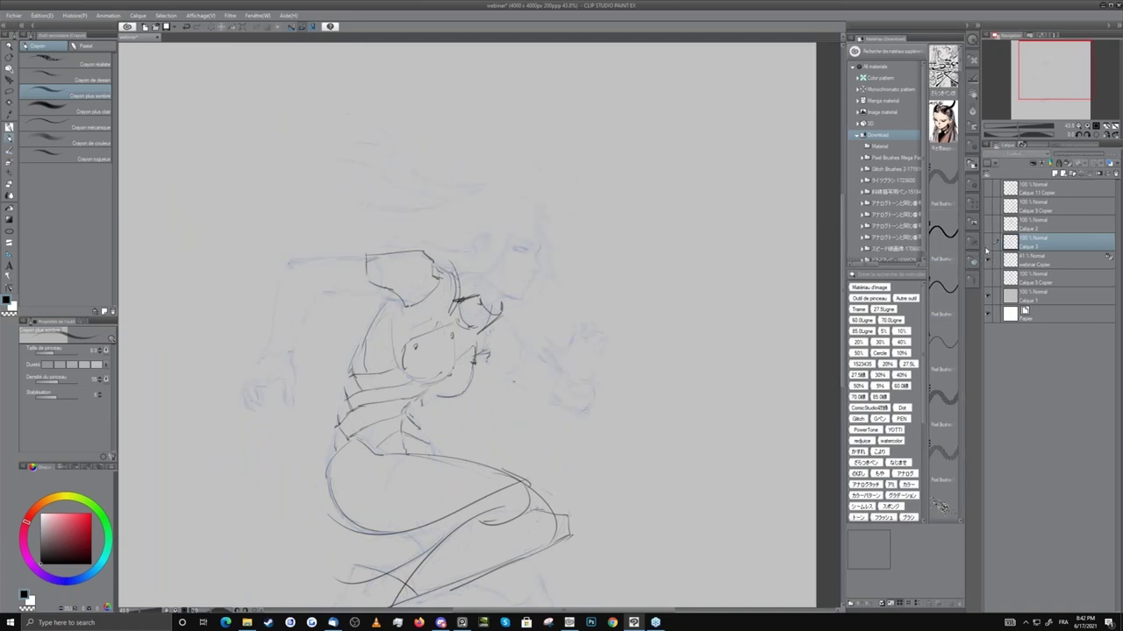
pyautogui.click(989, 242)
pyautogui.click(989, 259)
pyautogui.click(989, 259)
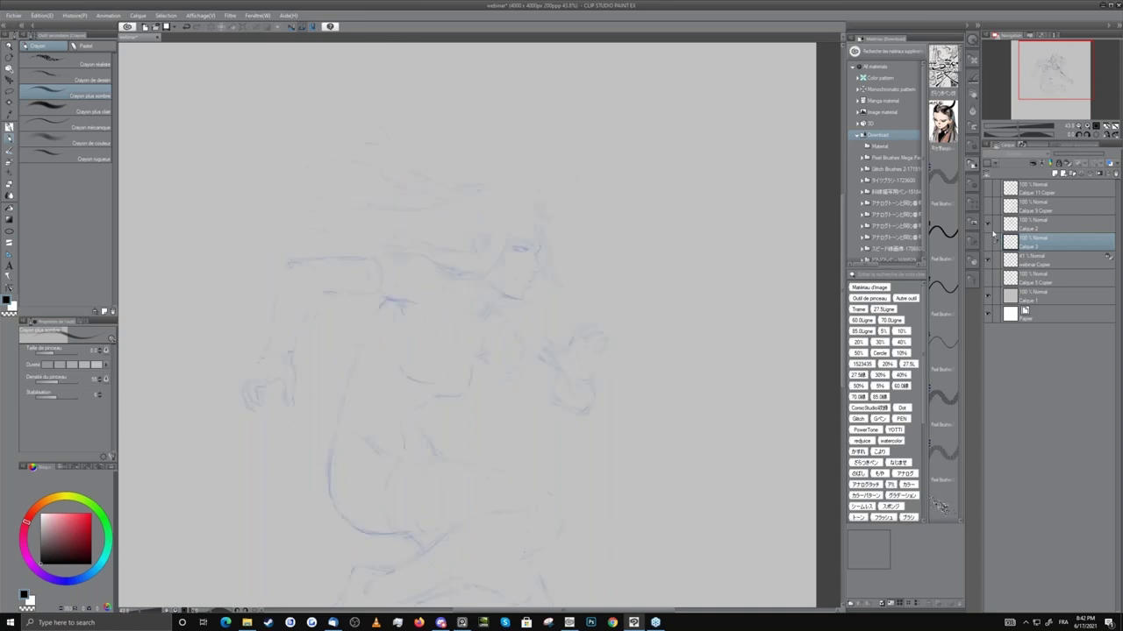
pyautogui.click(988, 242)
pyautogui.click(1028, 227)
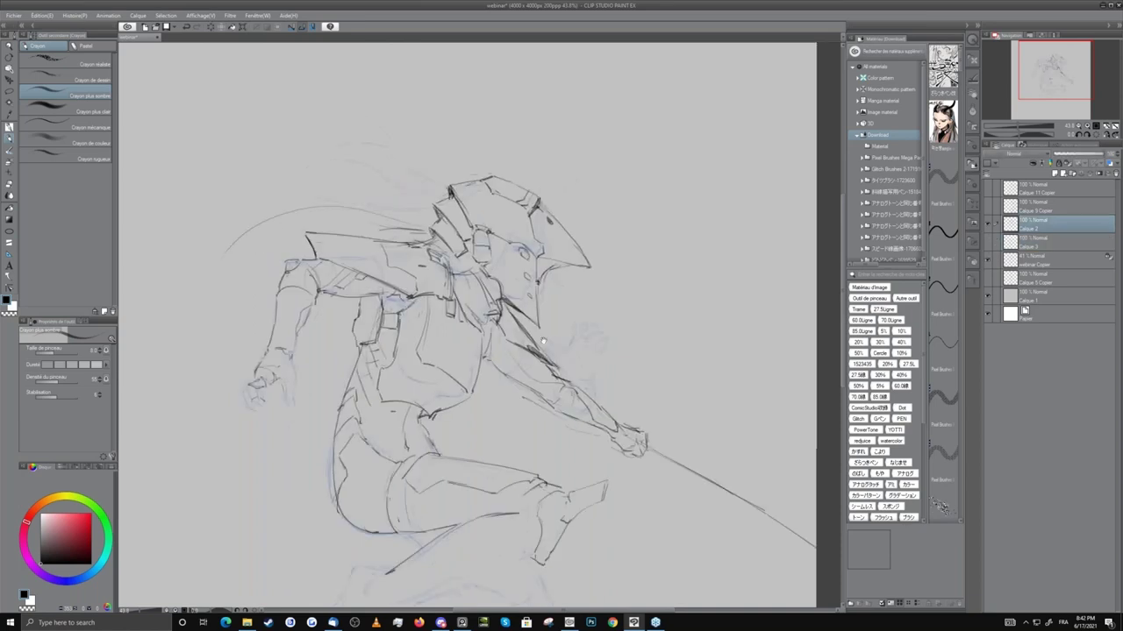
# Zoom out on the figure and draw a long sweeping hair curve flowing back from the helmet.
pyautogui.moveTo(527, 384); pyautogui.dragTo(507, 316)
pyautogui.moveTo(549, 429); pyautogui.dragTo(543, 446)
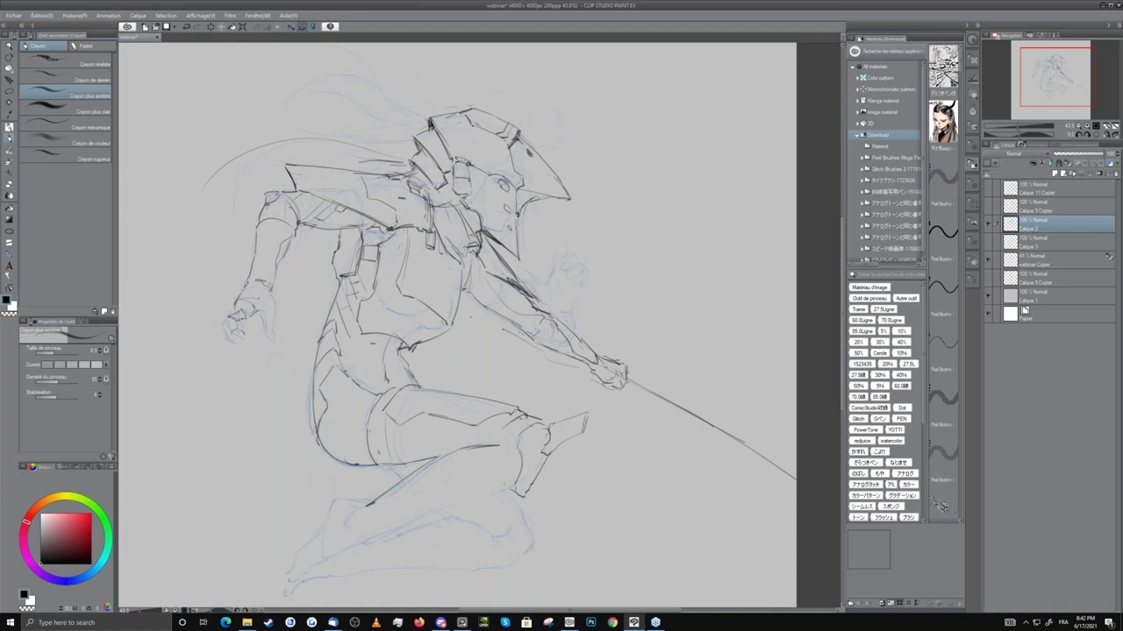
pyautogui.click(8, 47)
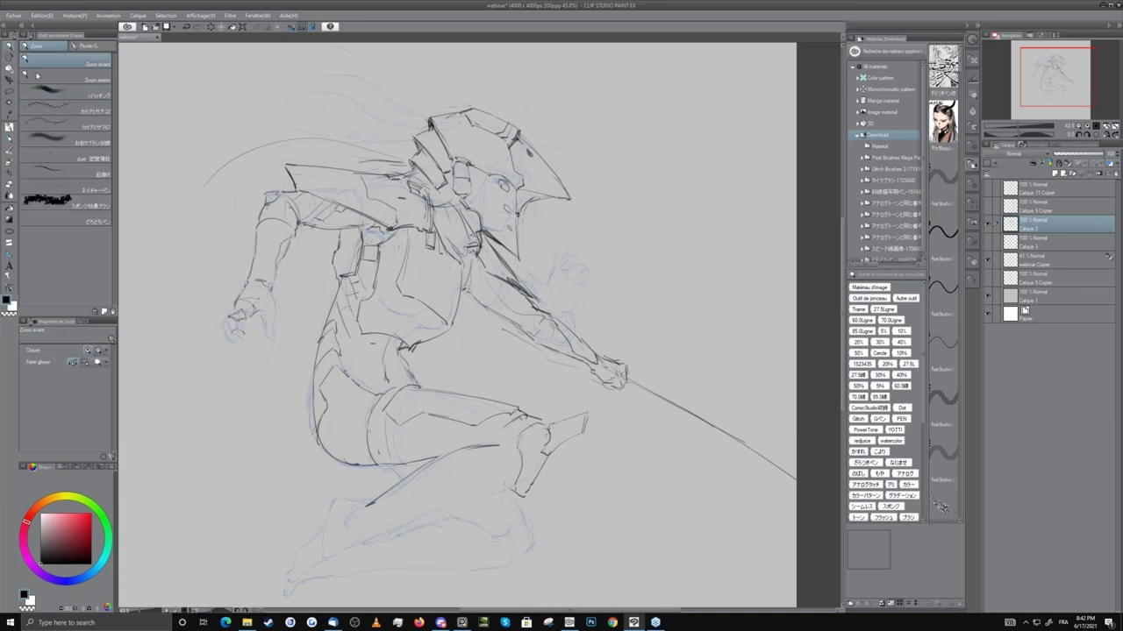
pyautogui.moveTo(379, 338); pyautogui.dragTo(344, 342)
pyautogui.moveTo(391, 371)
pyautogui.mouseDown()
pyautogui.moveTo(414, 378)
pyautogui.moveTo(394, 377)
pyautogui.mouseUp()
pyautogui.press('p')
pyautogui.moveTo(379, 190)
pyautogui.mouseDown()
pyautogui.moveTo(333, 174)
pyautogui.moveTo(131, 259)
pyautogui.mouseUp()
# Add inner strands and curling tips to the flowing hair behind the raised arm.
pyautogui.moveTo(225, 198)
pyautogui.mouseDown()
pyautogui.moveTo(178, 254)
pyautogui.moveTo(182, 280)
pyautogui.moveTo(235, 298)
pyautogui.moveTo(229, 319)
pyautogui.mouseUp()
pyautogui.press('e')
pyautogui.press('p')
pyautogui.moveTo(179, 289); pyautogui.dragTo(200, 324)
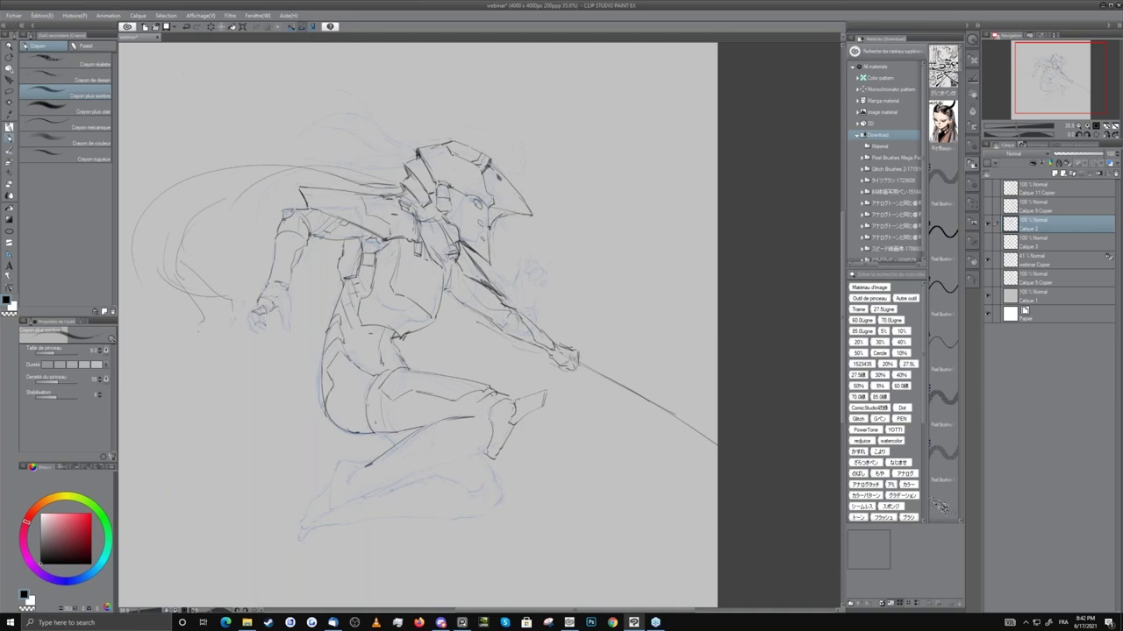
pyautogui.hotkey('ctrl', 'z')
pyautogui.moveTo(154, 265); pyautogui.dragTo(194, 313)
pyautogui.moveTo(242, 197); pyautogui.dragTo(280, 186)
# Refine the chest strap plate and add small muscle and panel marks on the abdomen.
pyautogui.press('e')
pyautogui.press('p')
pyautogui.press('e')
pyautogui.press('p')
pyautogui.press('e')
pyautogui.press('p')
# Draw the curved band lines around the upper thigh with the darker pencil.
pyautogui.press('p')
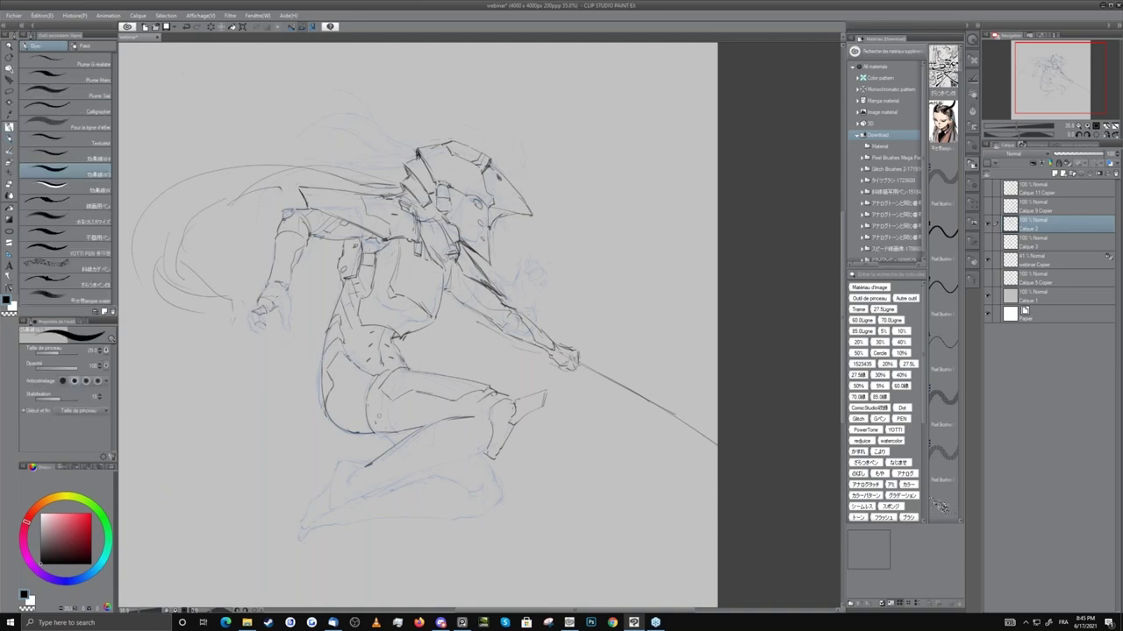
pyautogui.press('p')
pyautogui.moveTo(390, 392)
pyautogui.mouseDown()
pyautogui.moveTo(380, 431)
pyautogui.moveTo(397, 433)
pyautogui.mouseUp()
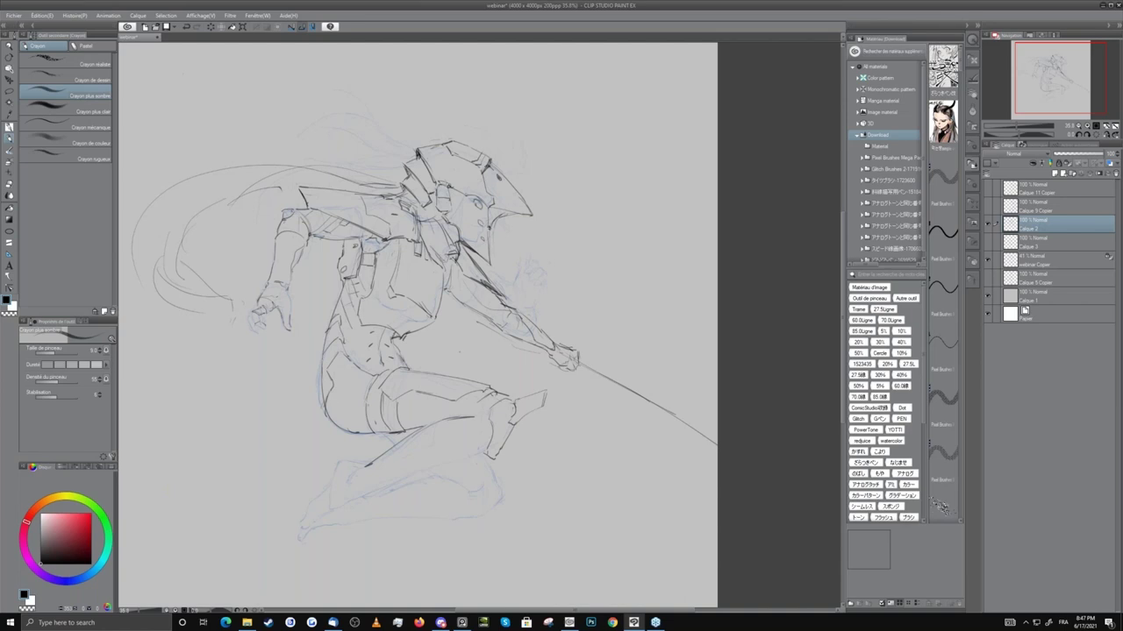
# Rework the plate lines where the thigh armour meets the knee guard, using eraser and pencil.
pyautogui.press('p')
pyautogui.press('e')
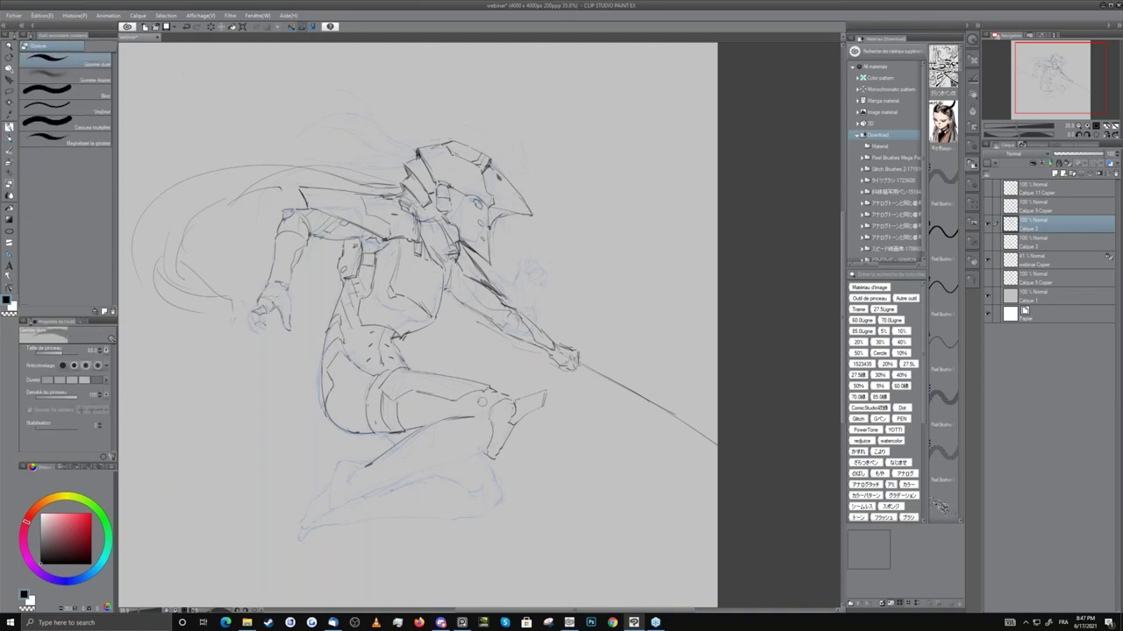
pyautogui.press('p')
pyautogui.press('p')
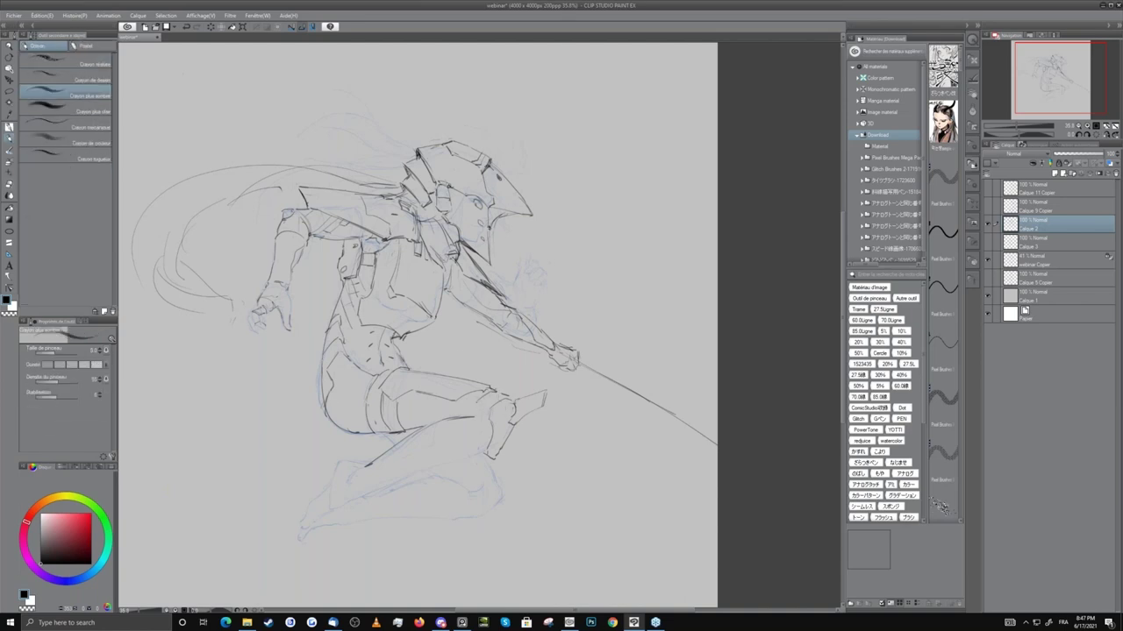
pyautogui.press('p')
pyautogui.press('p')
pyautogui.press('e')
pyautogui.press('p')
pyautogui.press('e')
pyautogui.press('p')
pyautogui.press('e')
pyautogui.press('p')
pyautogui.press('e')
pyautogui.press('p')
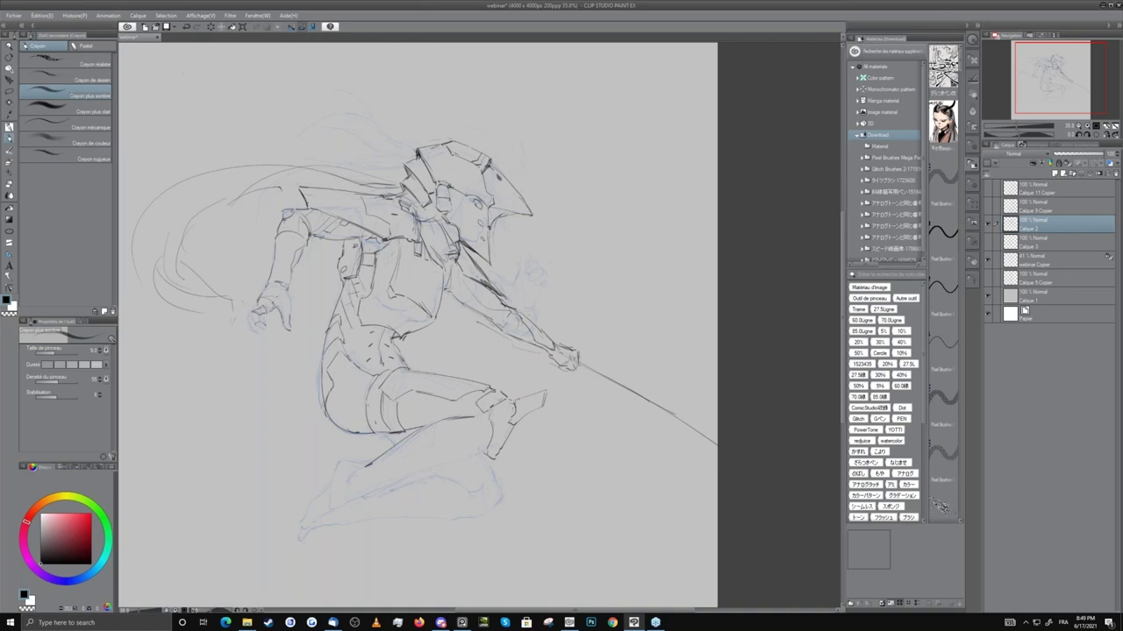
# Zoom in on the knee and draw the upper edge joining the thigh plate to the knee guard.
pyautogui.click(7, 48)
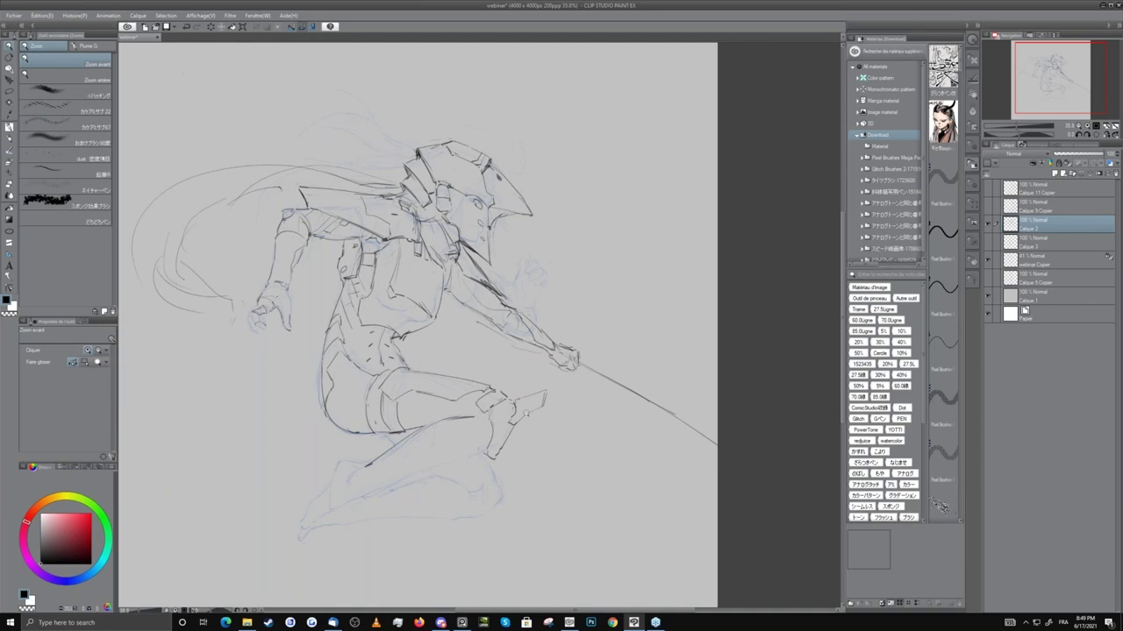
pyautogui.moveTo(507, 405); pyautogui.dragTo(557, 405)
pyautogui.press('p')
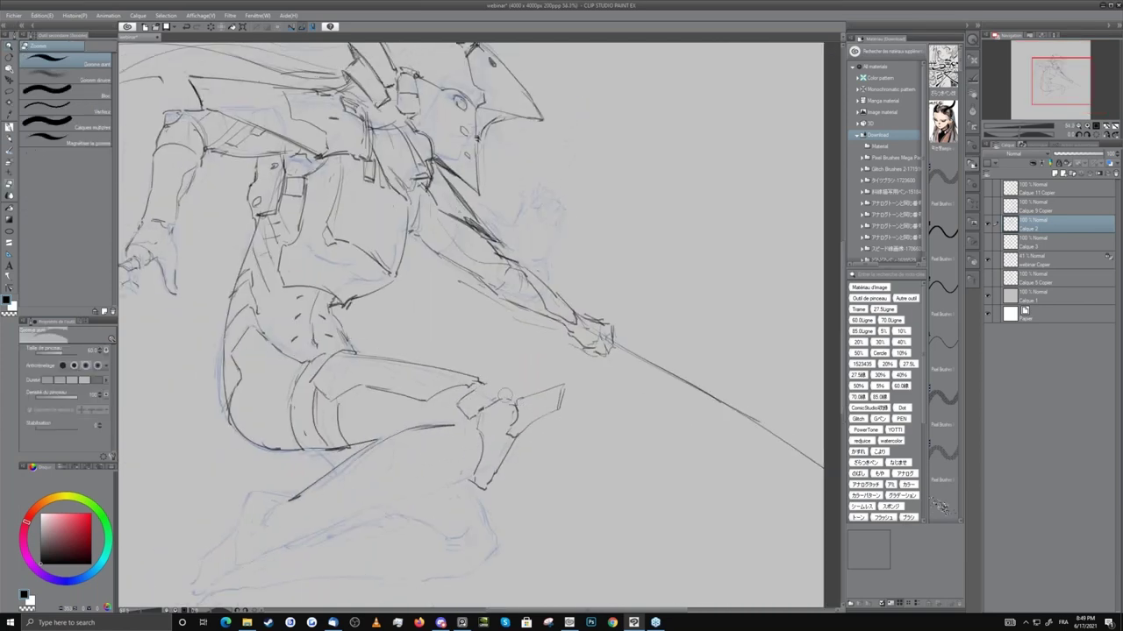
pyautogui.press('p')
pyautogui.moveTo(485, 384); pyautogui.dragTo(509, 398)
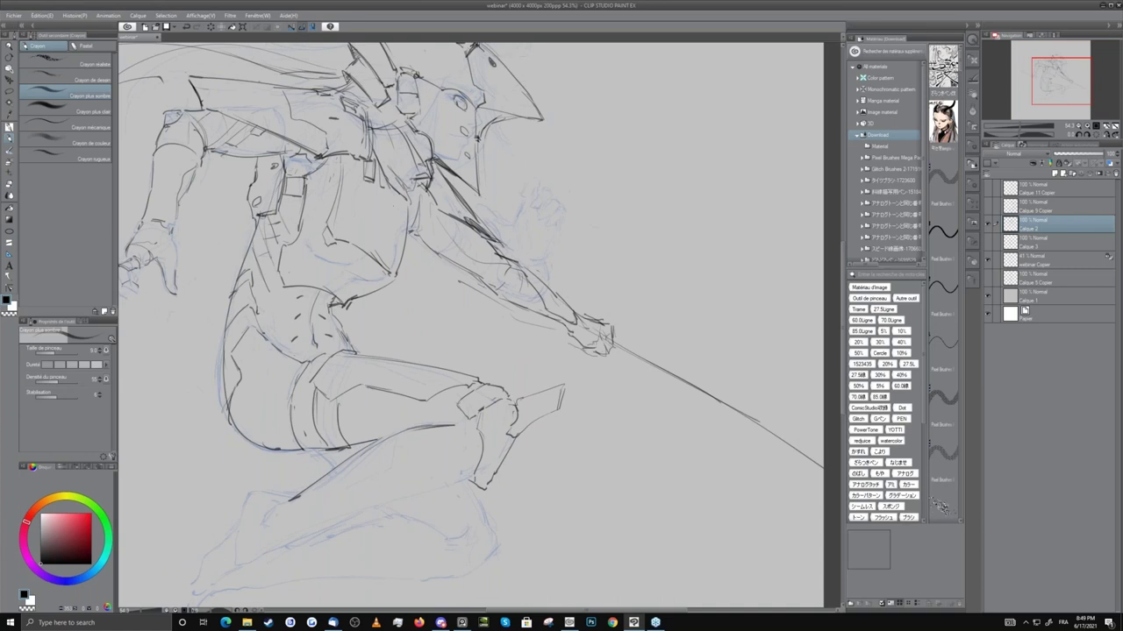
# Undo the last stroke, then erase and redraw the plate lines on top of the knee guard beside its spike.
pyautogui.hotkey('ctrl', 'z')
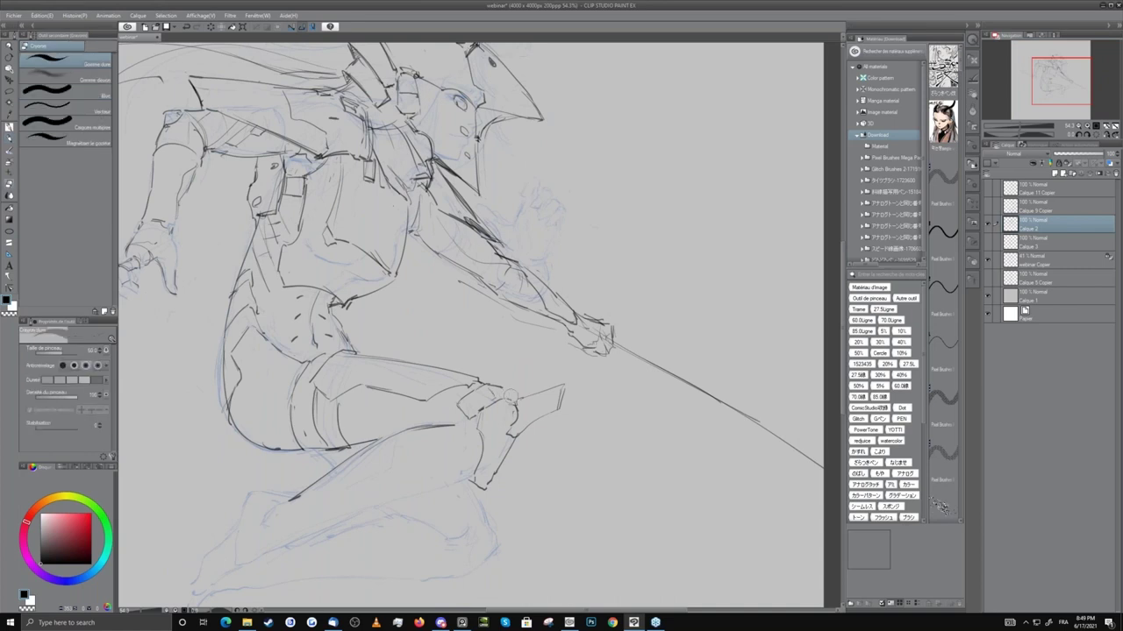
pyautogui.moveTo(499, 412)
pyautogui.mouseDown()
pyautogui.moveTo(536, 354)
pyautogui.moveTo(531, 385)
pyautogui.mouseUp()
pyautogui.press('e')
pyautogui.press('p')
pyautogui.press('e')
pyautogui.press('p')
pyautogui.moveTo(539, 361)
pyautogui.mouseDown()
pyautogui.moveTo(553, 382)
pyautogui.moveTo(549, 373)
pyautogui.moveTo(595, 352)
pyautogui.mouseUp()
pyautogui.press('e')
pyautogui.press('p')
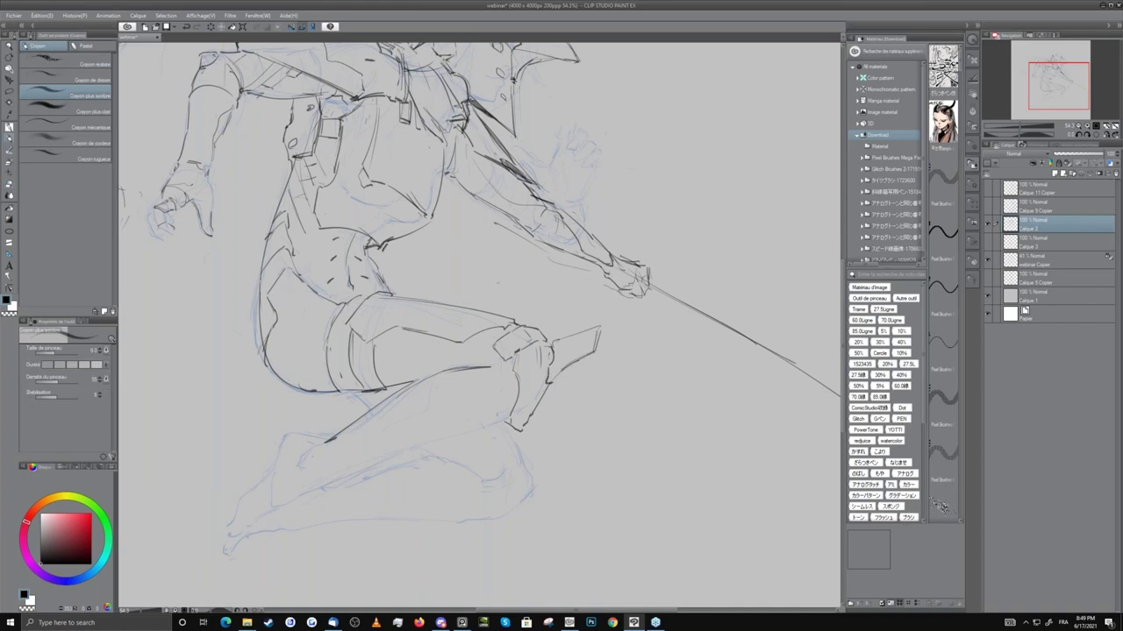
# Clean up the lower tip of the knee guard and refine the upper contour of the near lower leg.
pyautogui.press('e')
pyautogui.moveTo(521, 421); pyautogui.dragTo(526, 433)
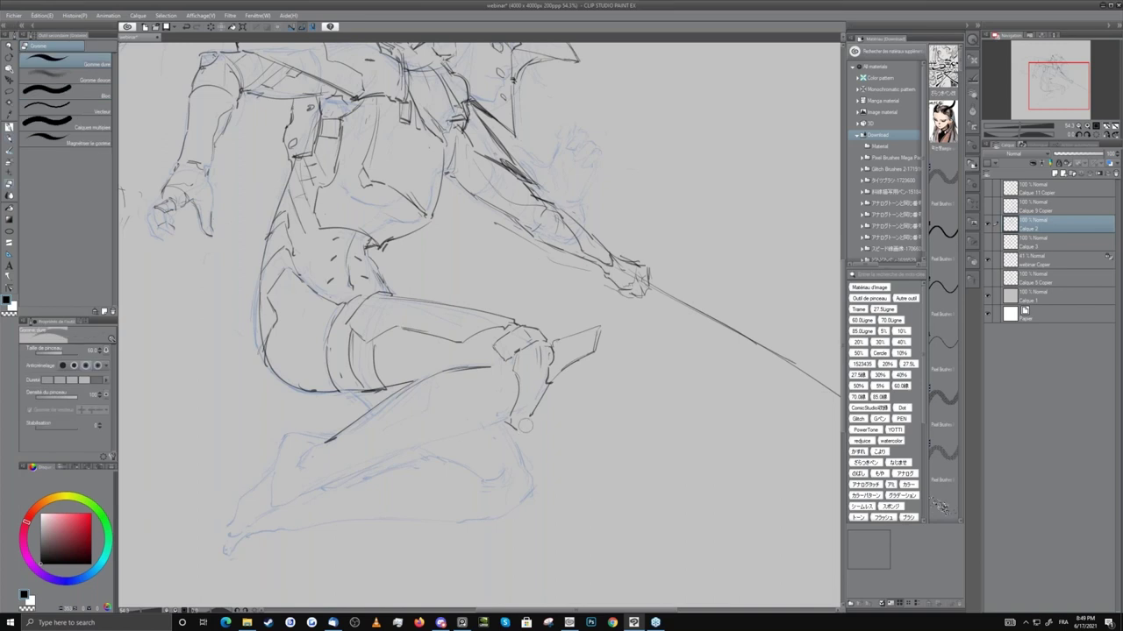
pyautogui.press('p')
pyautogui.moveTo(357, 428); pyautogui.dragTo(317, 404)
pyautogui.press('e')
pyautogui.press('p')
pyautogui.moveTo(377, 370)
pyautogui.mouseDown()
pyautogui.moveTo(310, 415)
pyautogui.moveTo(323, 408)
pyautogui.mouseUp()
pyautogui.press('e')
pyautogui.press('p')
pyautogui.press('e')
pyautogui.press('p')
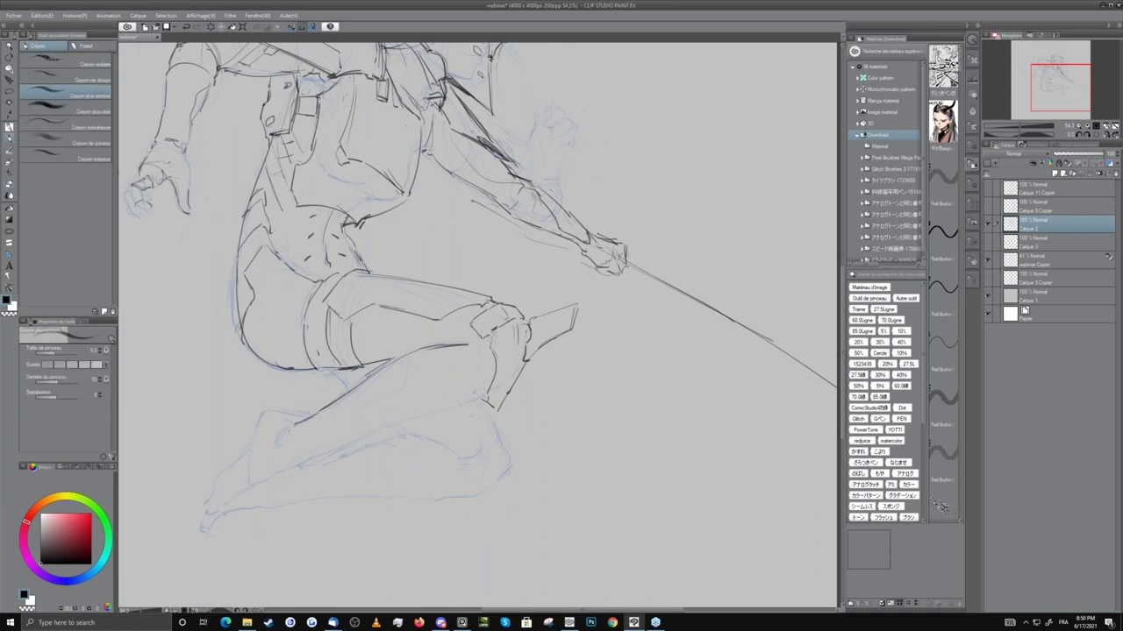
# Extend the near lower leg's upper contour at the ankle and draw its lower contour from the knee guard to the ankle.
pyautogui.moveTo(287, 429); pyautogui.dragTo(277, 439)
pyautogui.moveTo(387, 361); pyautogui.dragTo(400, 357)
pyautogui.press('e')
pyautogui.moveTo(485, 392); pyautogui.dragTo(479, 409)
pyautogui.press('p')
pyautogui.moveTo(292, 466); pyautogui.dragTo(400, 423)
pyautogui.moveTo(312, 460); pyautogui.dragTo(486, 396)
pyautogui.press('e')
pyautogui.press('p')
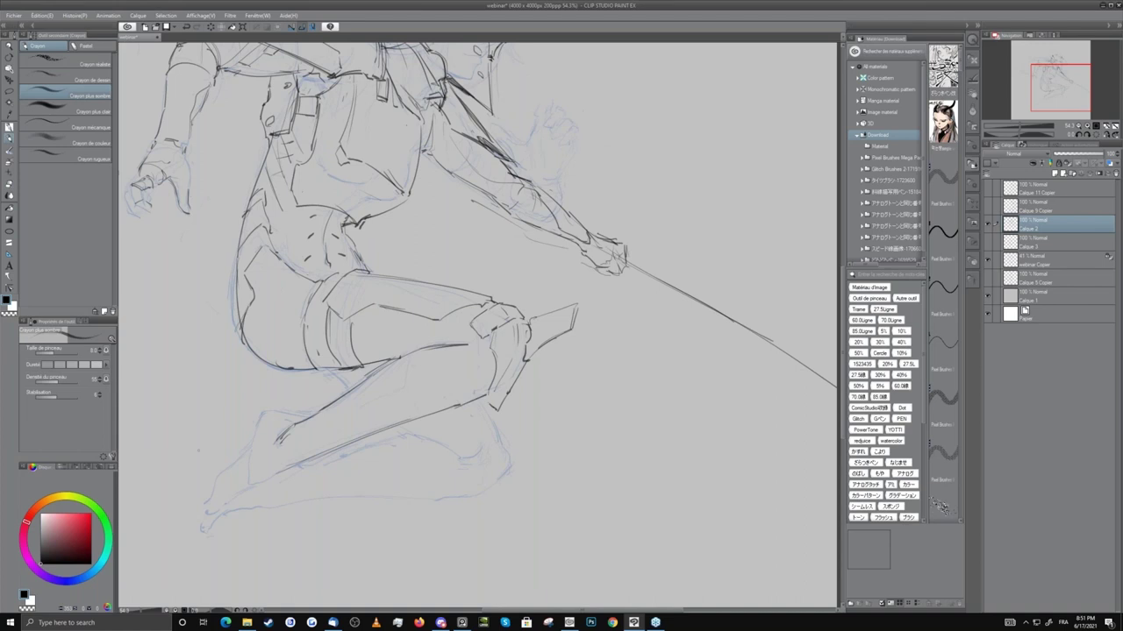
# Draw the back of the ankle and the sole of the near foot down to the pointed toe.
pyautogui.moveTo(267, 413)
pyautogui.mouseDown()
pyautogui.moveTo(310, 417)
pyautogui.moveTo(290, 414)
pyautogui.moveTo(307, 417)
pyautogui.moveTo(250, 441)
pyautogui.mouseUp()
pyautogui.press('e')
pyautogui.press('p')
pyautogui.press('p')
pyautogui.press('p')
pyautogui.press('p')
pyautogui.press('p')
pyautogui.moveTo(253, 440)
pyautogui.mouseDown()
pyautogui.moveTo(202, 484)
pyautogui.moveTo(199, 507)
pyautogui.mouseUp()
pyautogui.press('p')
pyautogui.press('p')
pyautogui.press('p')
pyautogui.press('p')
# Draw the protruding heel of the near foot and the instep line towards the toe, erasing stray marks.
pyautogui.moveTo(259, 413); pyautogui.dragTo(242, 413)
pyautogui.press('e')
pyautogui.press('p')
pyautogui.moveTo(232, 428)
pyautogui.mouseDown()
pyautogui.moveTo(248, 440)
pyautogui.moveTo(233, 439)
pyautogui.mouseUp()
pyautogui.press('e')
pyautogui.press('p')
pyautogui.moveTo(278, 475); pyautogui.dragTo(226, 504)
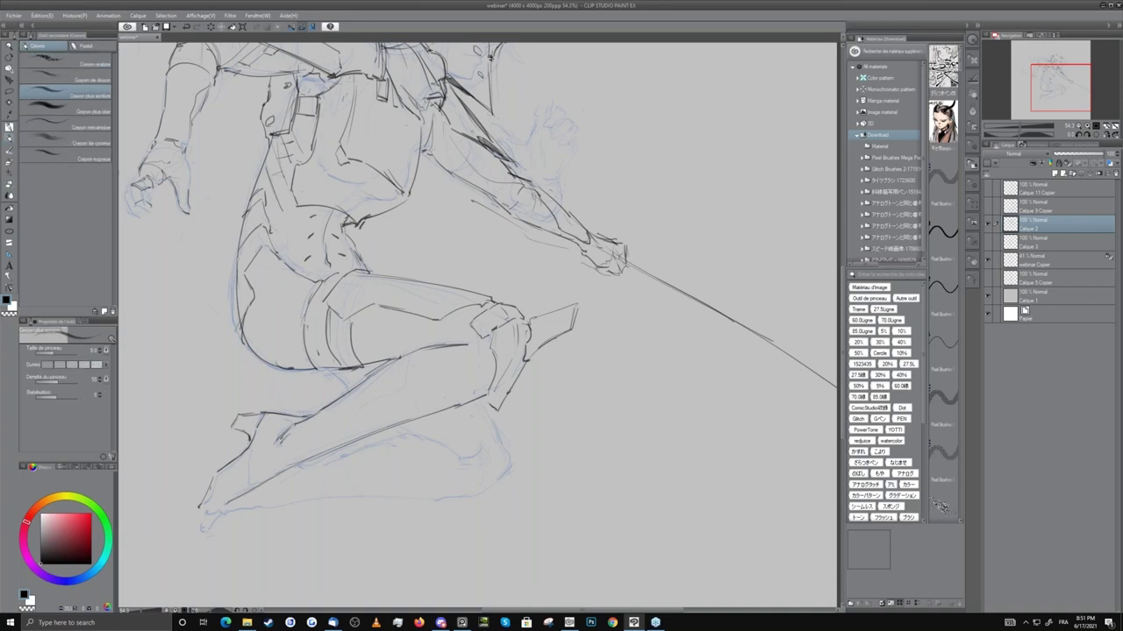
pyautogui.press('e')
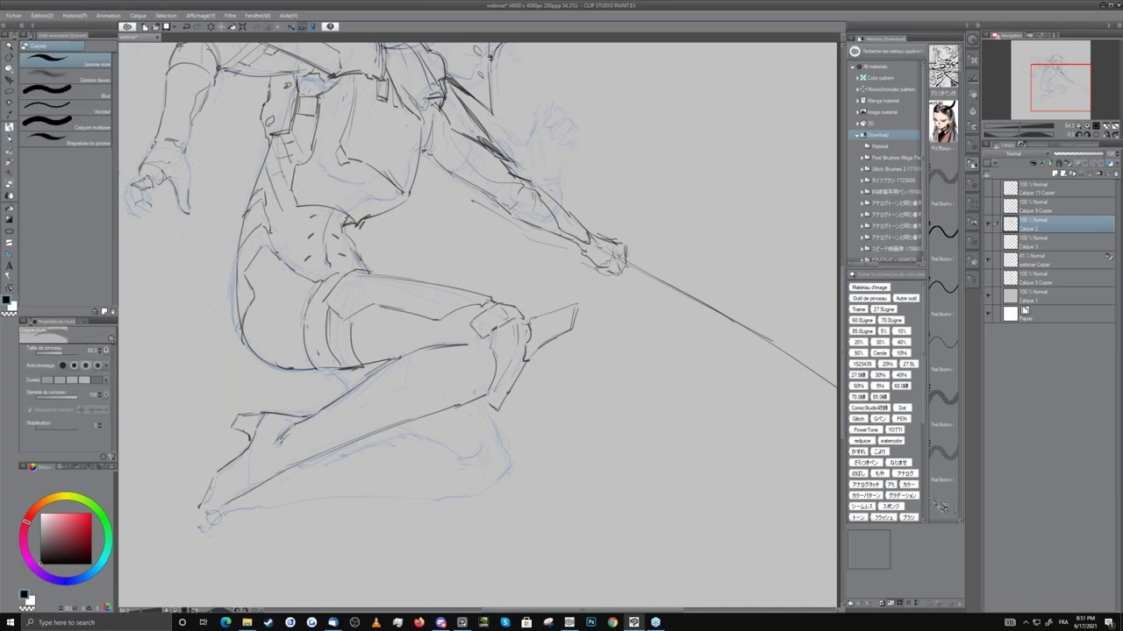
pyautogui.moveTo(233, 497)
pyautogui.mouseDown()
pyautogui.moveTo(276, 483)
pyautogui.moveTo(236, 494)
pyautogui.mouseUp()
pyautogui.press('p')
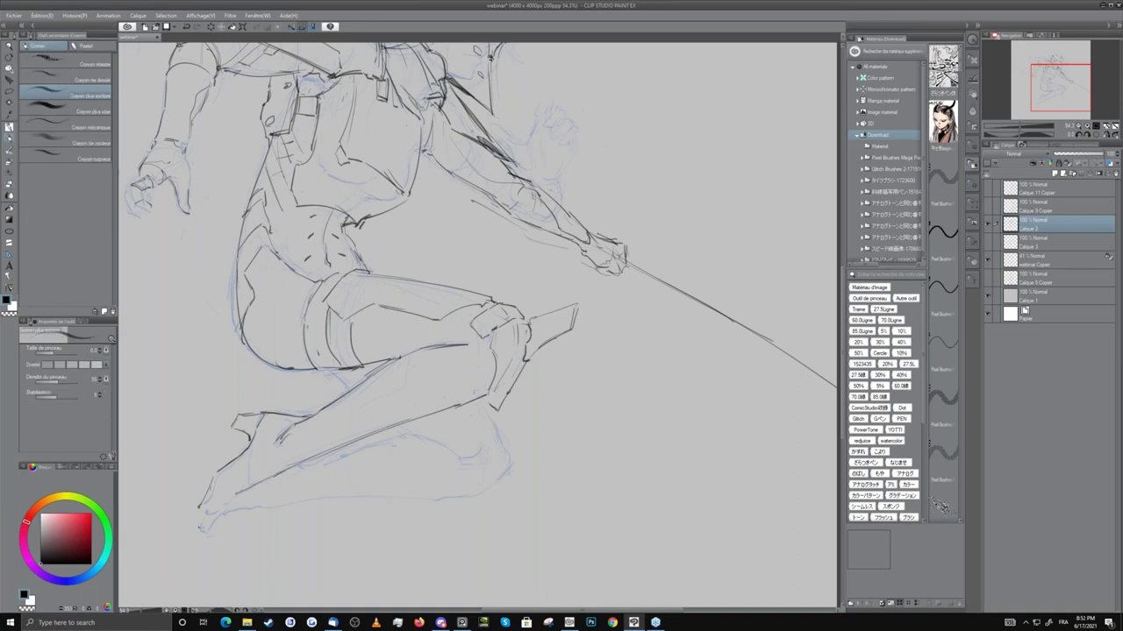
# Finish the toe outline and its small cap line, and touch up the lower end of the thigh band.
pyautogui.moveTo(216, 514)
pyautogui.mouseDown()
pyautogui.moveTo(233, 498)
pyautogui.moveTo(195, 518)
pyautogui.moveTo(217, 478)
pyautogui.mouseUp()
pyautogui.press('e')
pyautogui.press('p')
pyautogui.moveTo(247, 479)
pyautogui.mouseDown()
pyautogui.moveTo(248, 552)
pyautogui.moveTo(262, 519)
pyautogui.mouseUp()
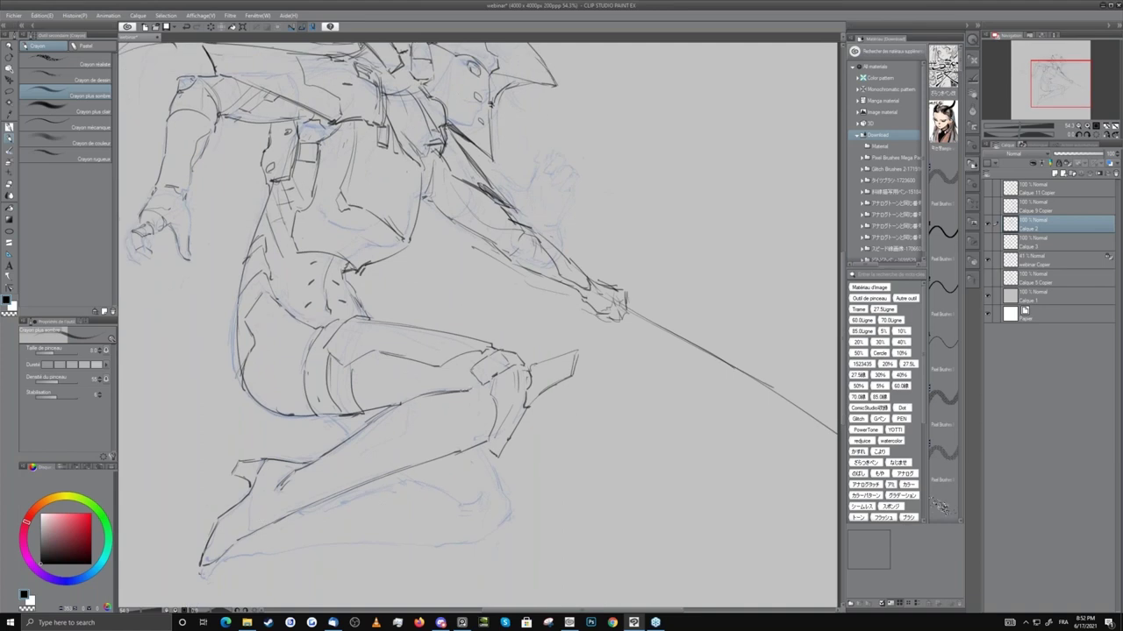
pyautogui.press('e')
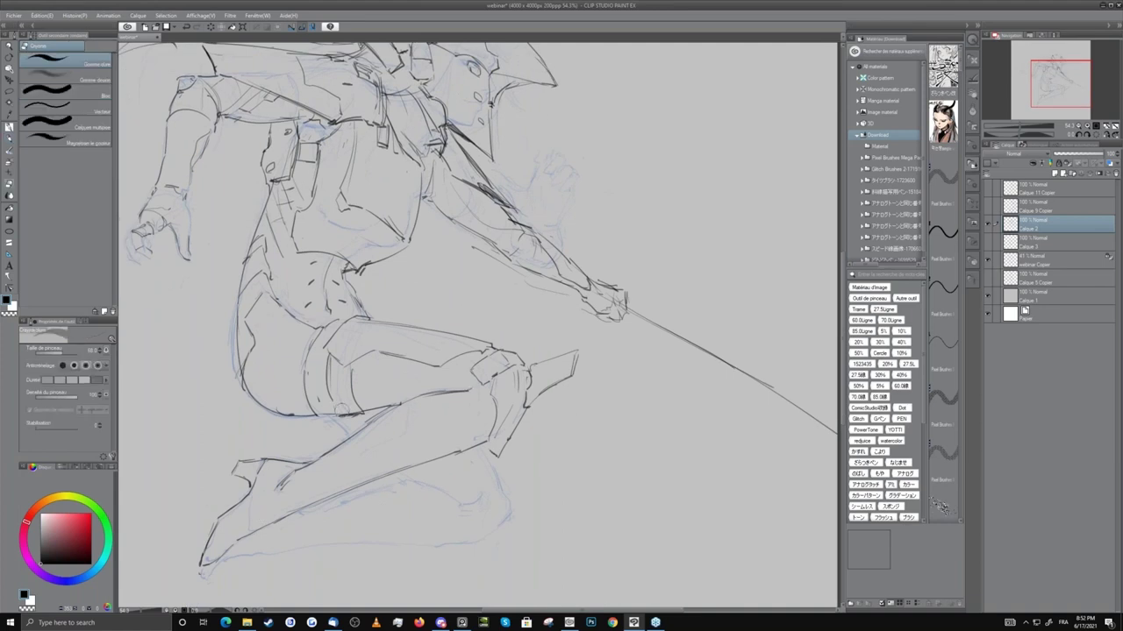
pyautogui.press('p')
pyautogui.moveTo(332, 401); pyautogui.dragTo(340, 413)
pyautogui.press('e')
pyautogui.press('p')
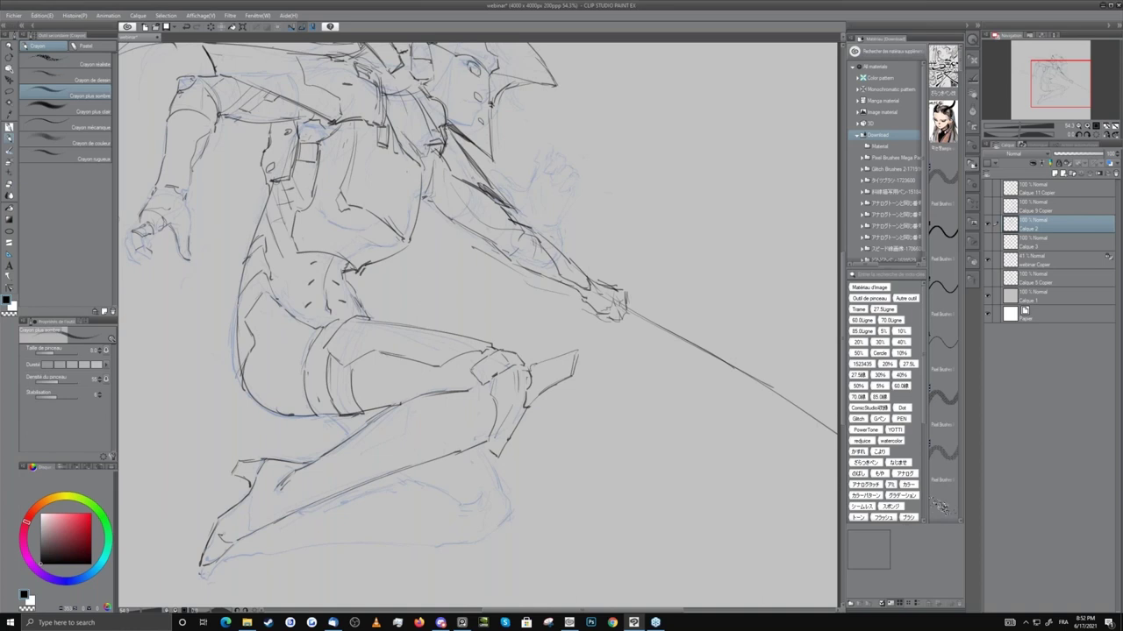
# Draw the visible far thigh edge under the near thigh and the knee contours of the far leg behind the shin.
pyautogui.moveTo(382, 497); pyautogui.dragTo(374, 464)
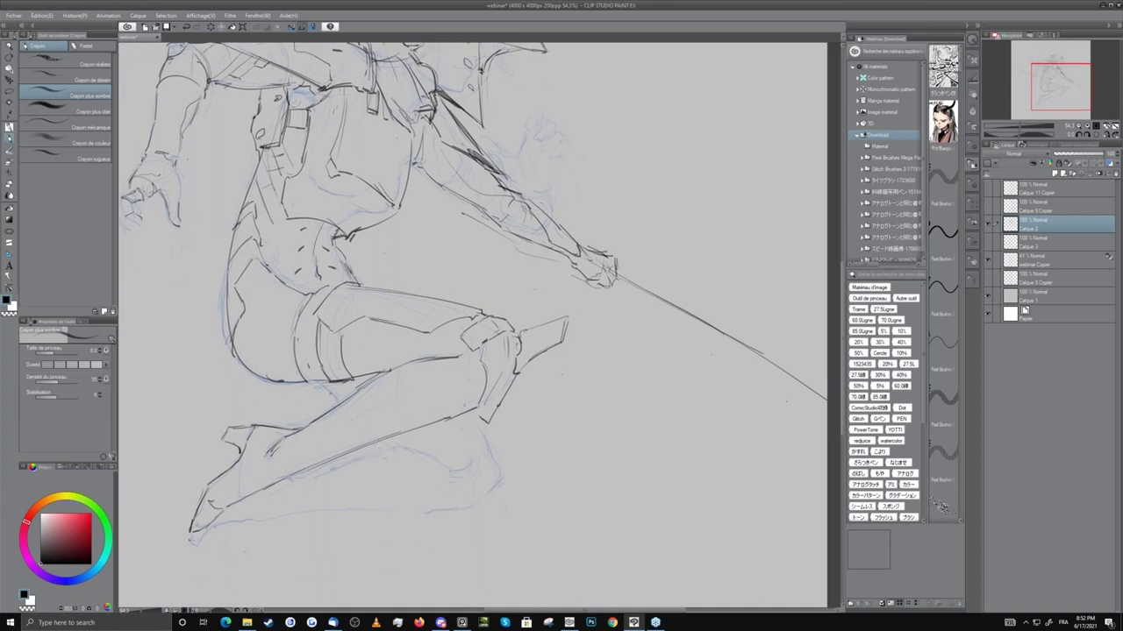
pyautogui.moveTo(321, 382); pyautogui.dragTo(337, 401)
pyautogui.moveTo(387, 455)
pyautogui.mouseDown()
pyautogui.moveTo(432, 439)
pyautogui.moveTo(441, 461)
pyautogui.mouseUp()
pyautogui.hotkey('ctrl', 'z')
pyautogui.moveTo(473, 416); pyautogui.dragTo(492, 460)
pyautogui.press('e')
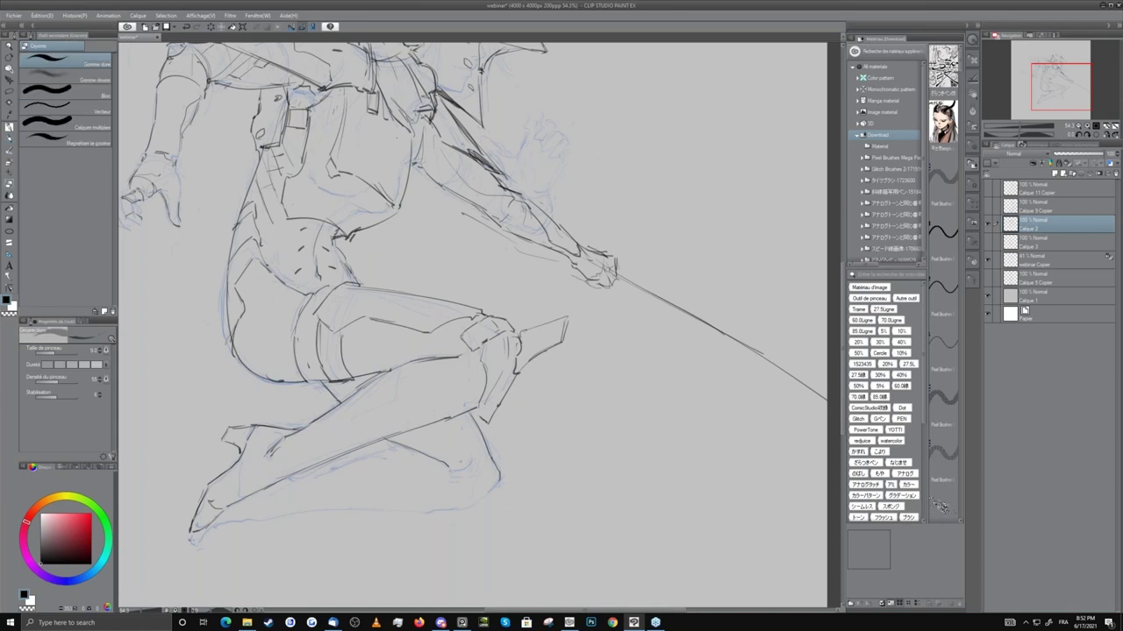
# Add crease marks at the far knee and draw the far shin's upper and lower contours back to the foot.
pyautogui.press('p')
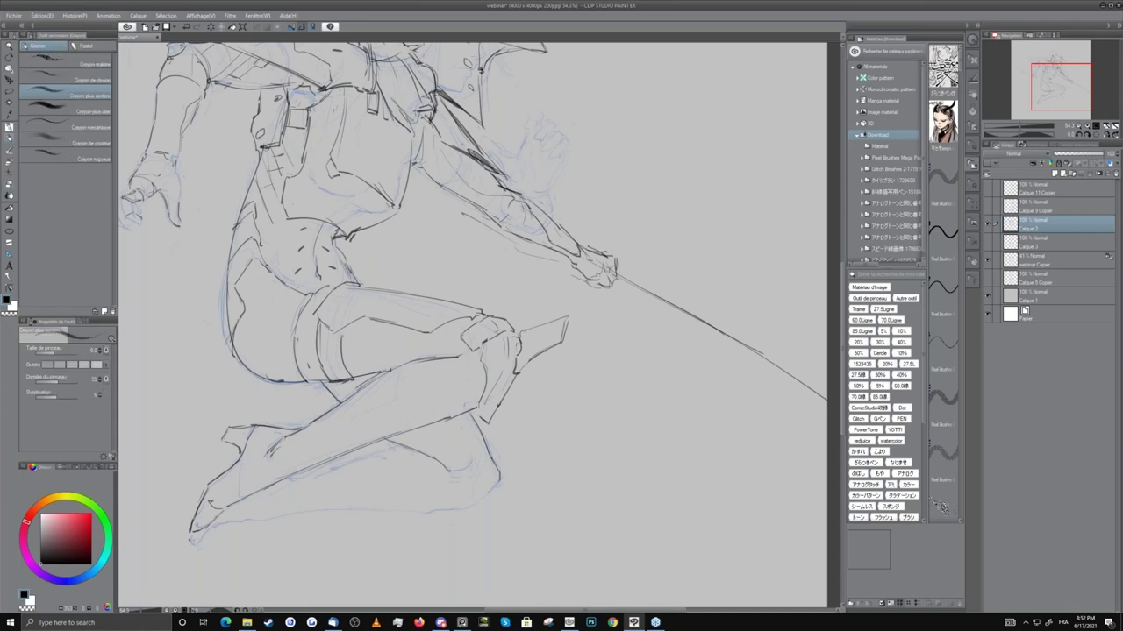
pyautogui.moveTo(449, 474); pyautogui.dragTo(469, 472)
pyautogui.moveTo(393, 445)
pyautogui.mouseDown()
pyautogui.moveTo(412, 449)
pyautogui.moveTo(314, 479)
pyautogui.moveTo(338, 468)
pyautogui.mouseUp()
pyautogui.press('e')
pyautogui.press('p')
pyautogui.moveTo(220, 523)
pyautogui.mouseDown()
pyautogui.moveTo(465, 506)
pyautogui.moveTo(498, 483)
pyautogui.mouseUp()
pyautogui.hotkey('ctrl', 'z')
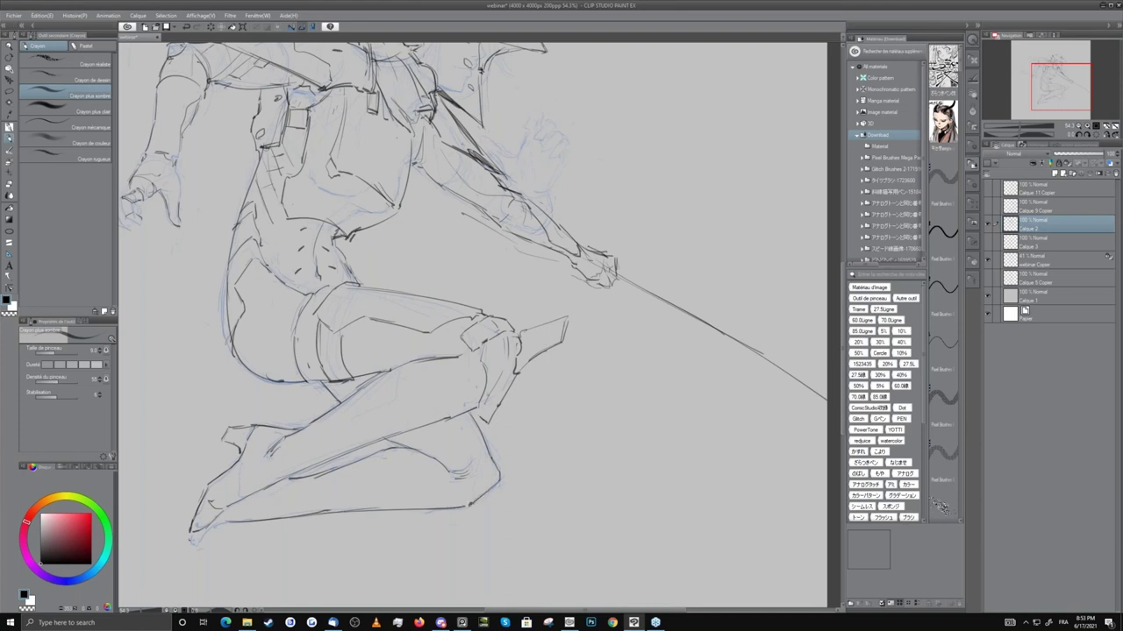
# Rework the lower end of the knee guard plate with eraser and pencil.
pyautogui.moveTo(480, 405); pyautogui.dragTo(476, 417)
pyautogui.press('e')
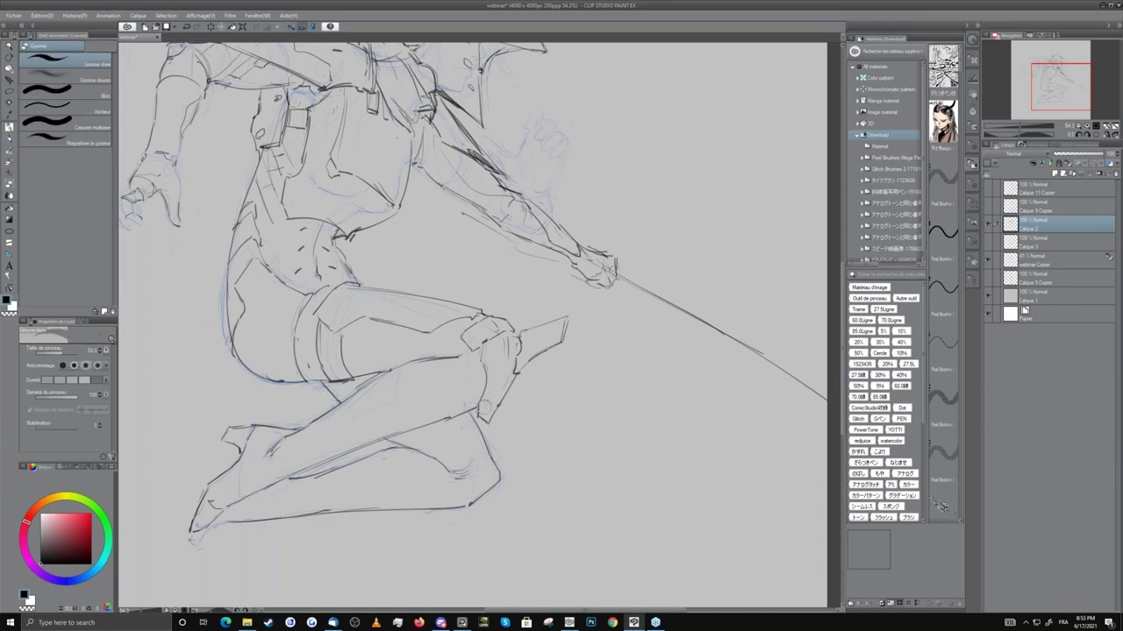
pyautogui.press('p')
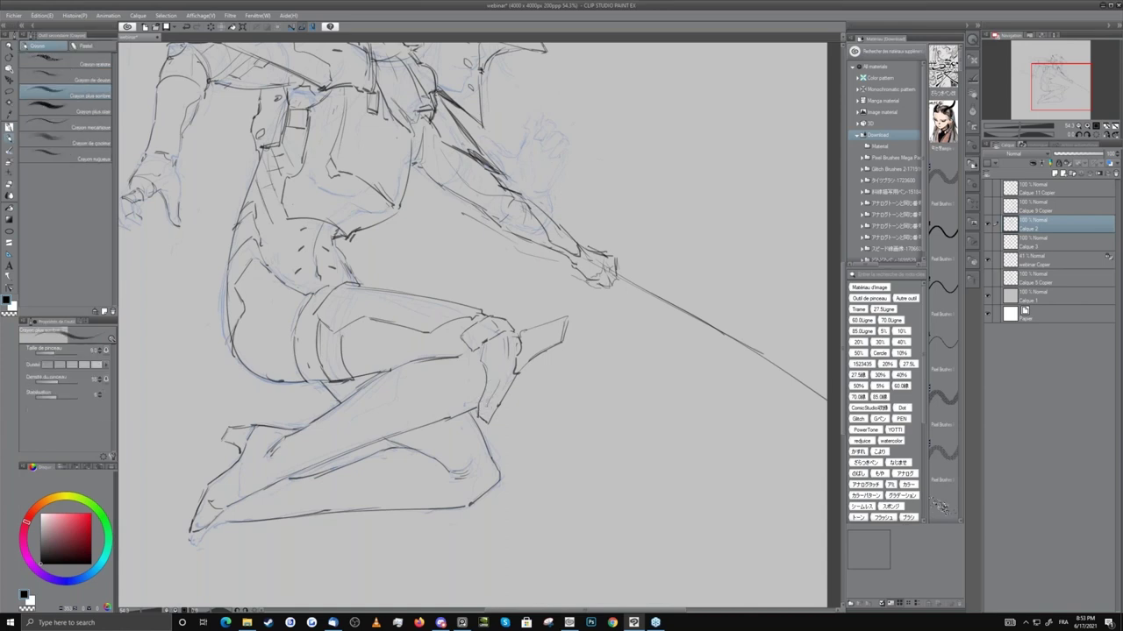
pyautogui.hotkey('ctrl', 'z')
pyautogui.moveTo(497, 389); pyautogui.dragTo(486, 408)
pyautogui.press('e')
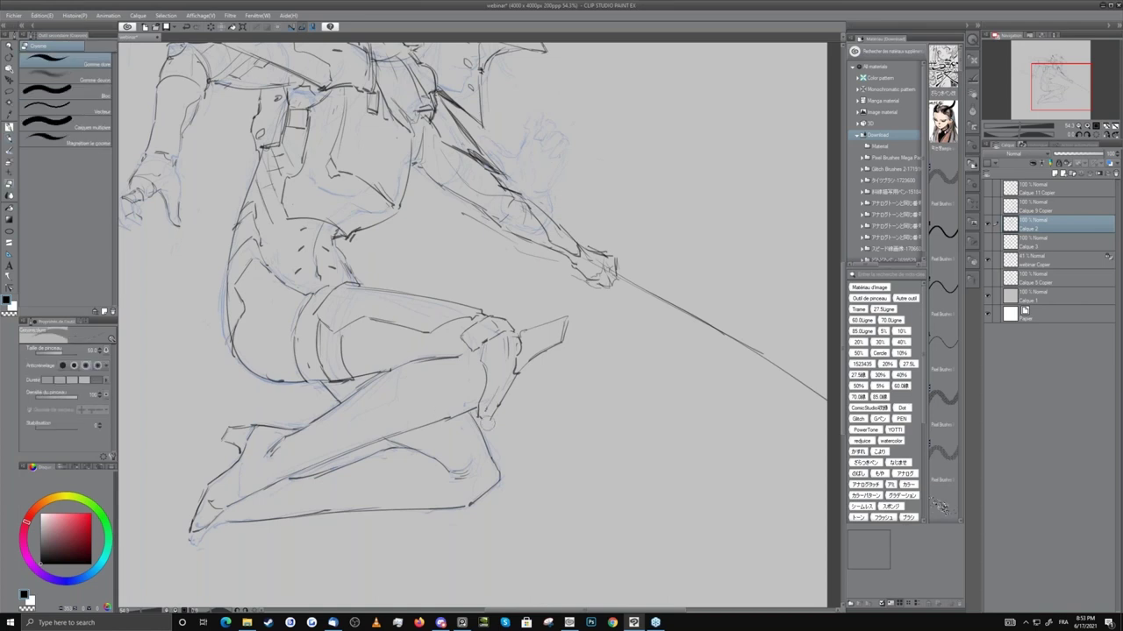
pyautogui.press('p')
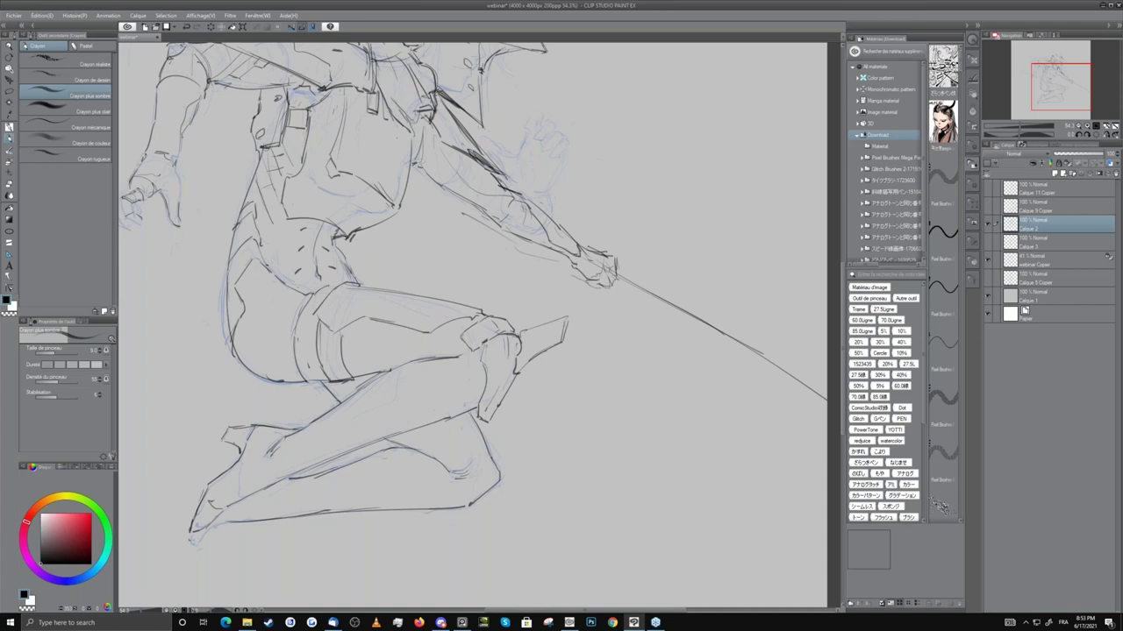
# Touch up the knee plate outline and darken the corner where the upper thigh contour meets the knee guard.
pyautogui.moveTo(483, 346); pyautogui.dragTo(499, 336)
pyautogui.press('e')
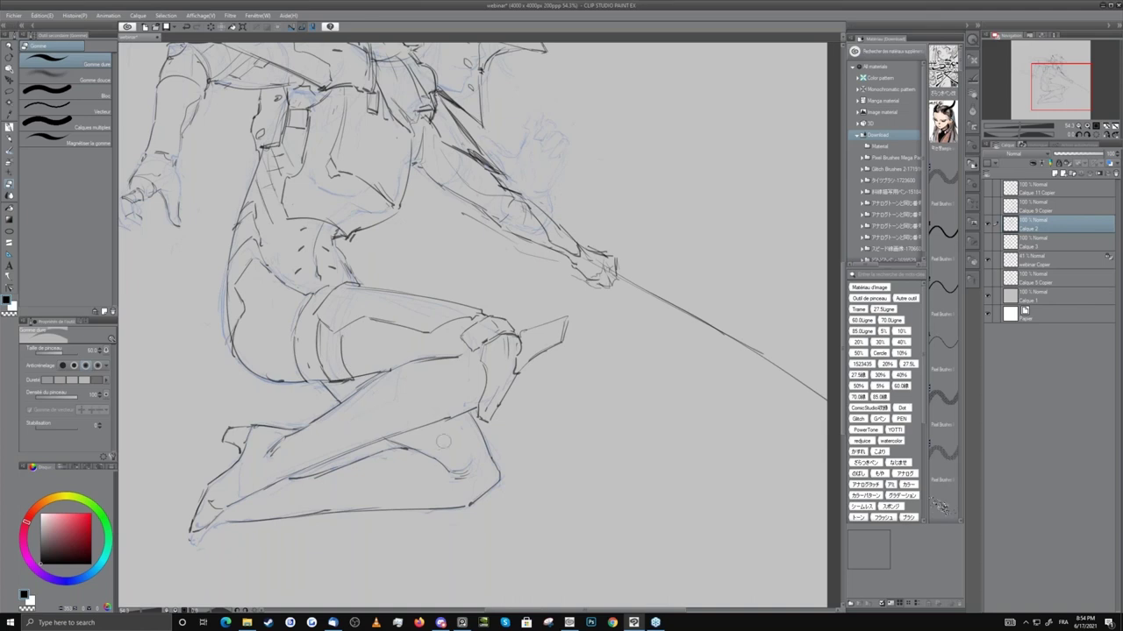
pyautogui.moveTo(434, 272); pyautogui.dragTo(397, 397)
pyautogui.press('p')
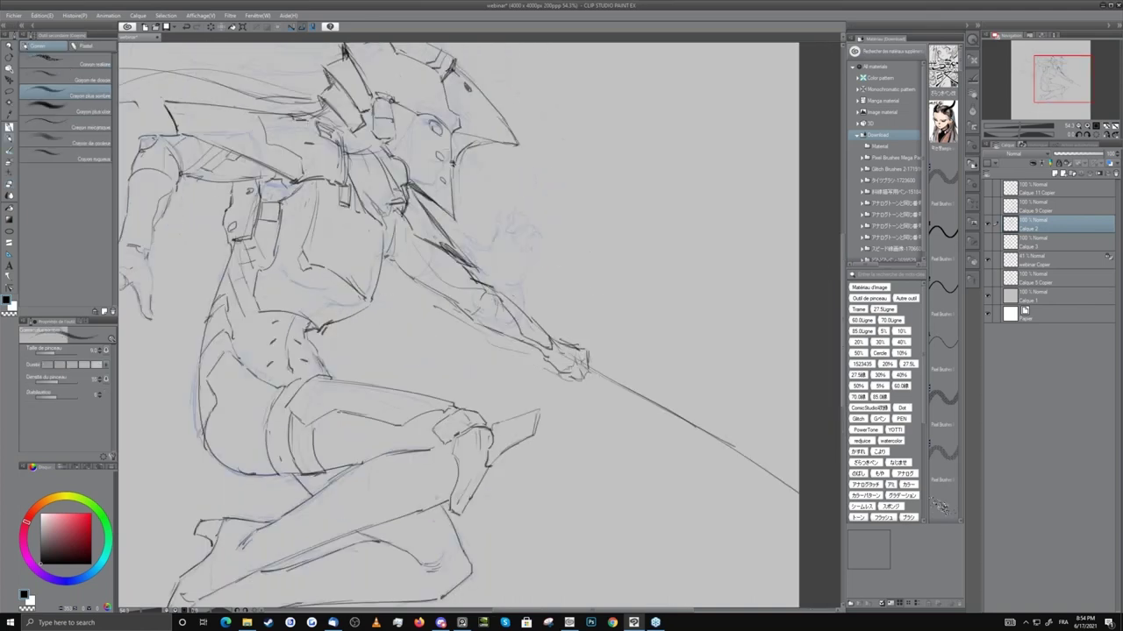
pyautogui.press('e')
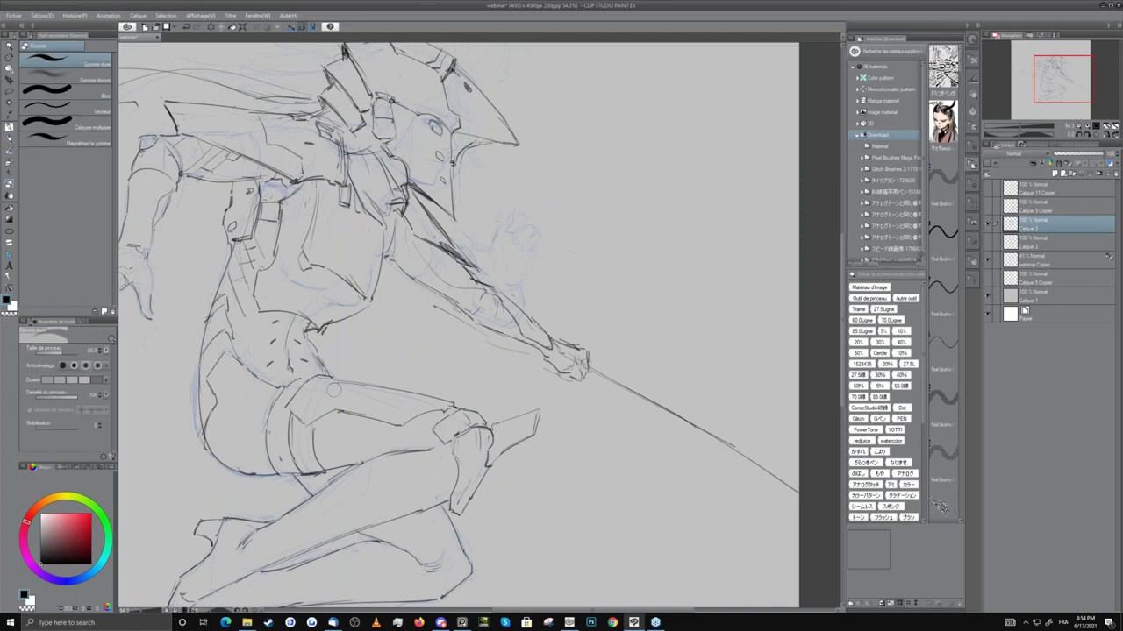
pyautogui.press('p')
pyautogui.press('e')
pyautogui.press('p')
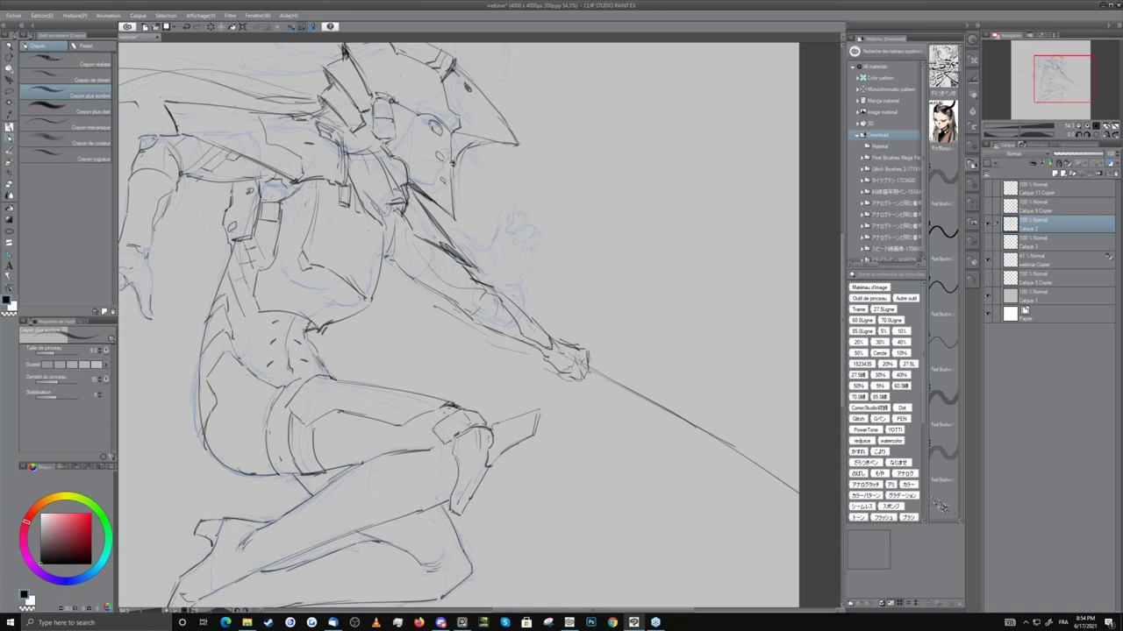
pyautogui.moveTo(387, 479); pyautogui.dragTo(459, 410)
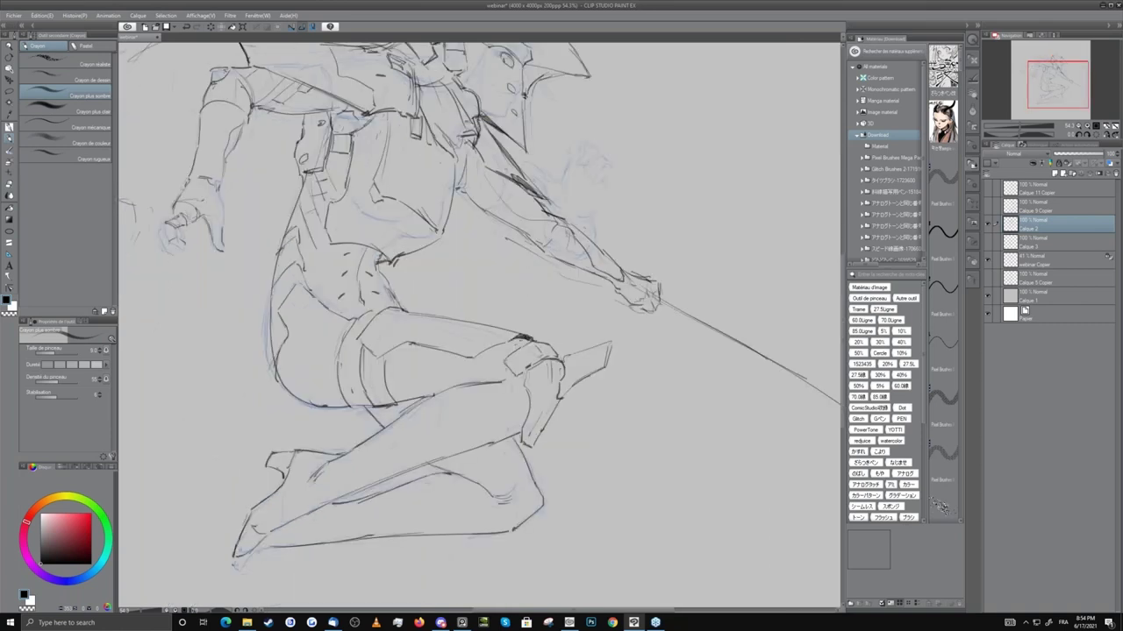
pyautogui.press('e')
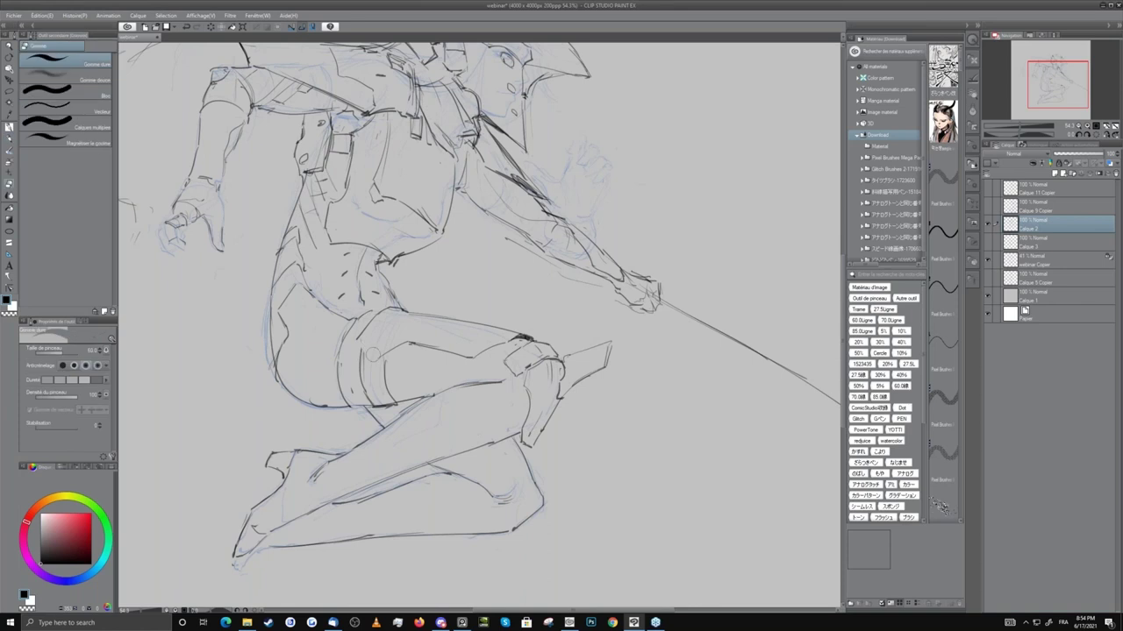
pyautogui.press('p')
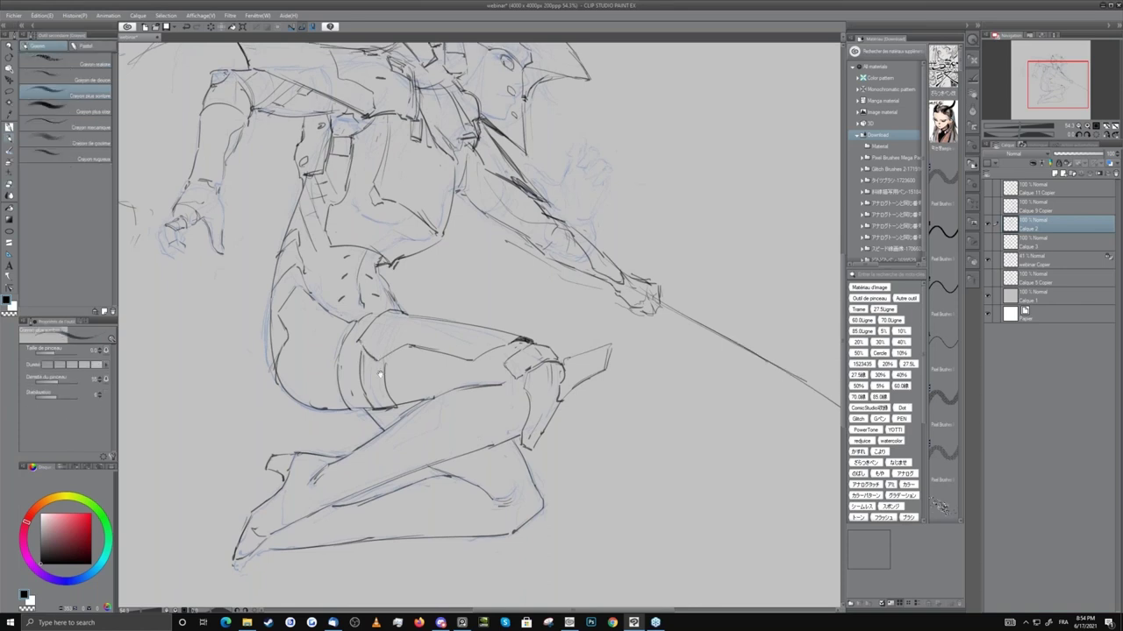
# Create a perspective ruler with two guide lines meeting at a vanishing point beside the character's hips.
pyautogui.moveTo(380, 374); pyautogui.dragTo(314, 482)
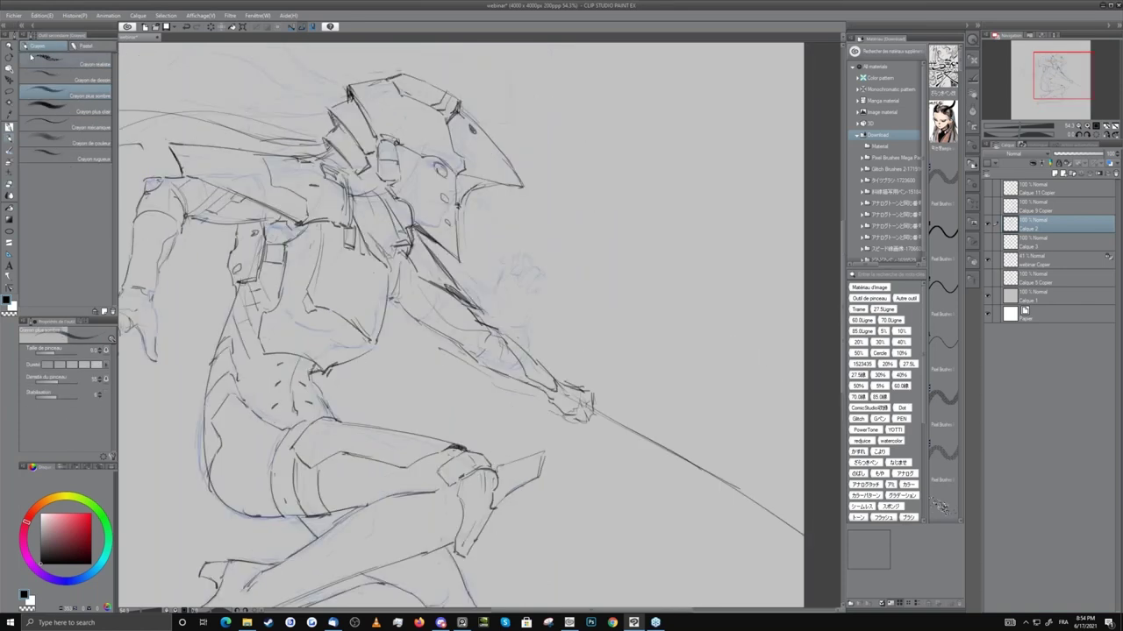
pyautogui.hotkey('ctrl', 'space')
pyautogui.moveTo(375, 357); pyautogui.dragTo(337, 353)
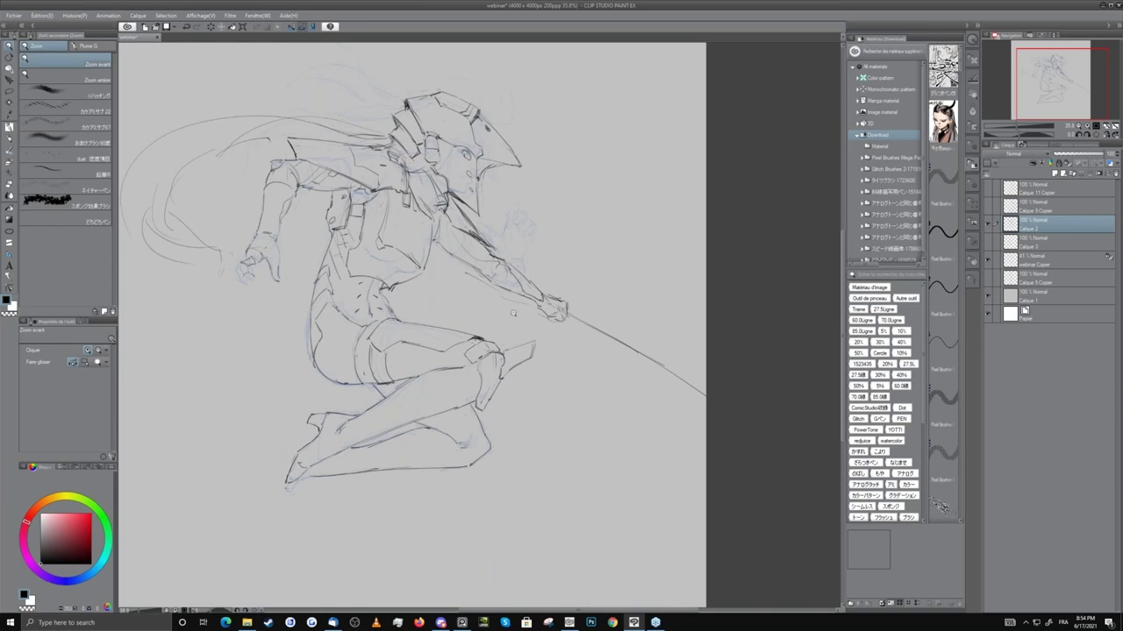
pyautogui.click(8, 254)
pyautogui.moveTo(210, 383); pyautogui.dragTo(337, 382)
pyautogui.moveTo(240, 357); pyautogui.dragTo(247, 402)
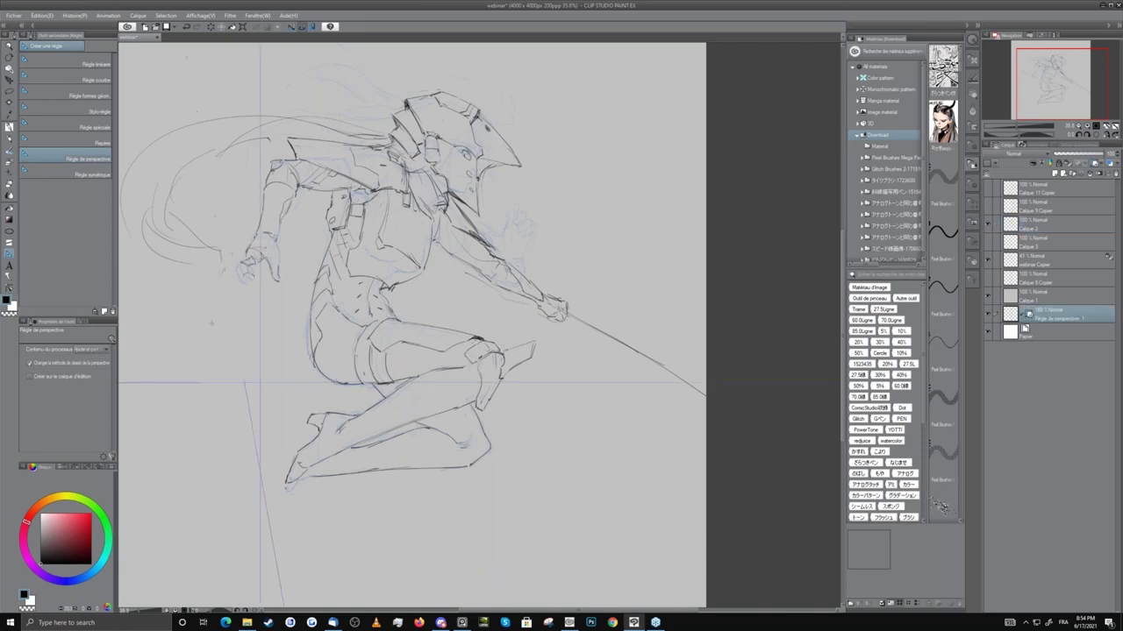
# Switch to the effect-line pen on layer Calque 2 and draw bold tapered test strokes radiating from the vanishing point over the figure.
pyautogui.press('p')
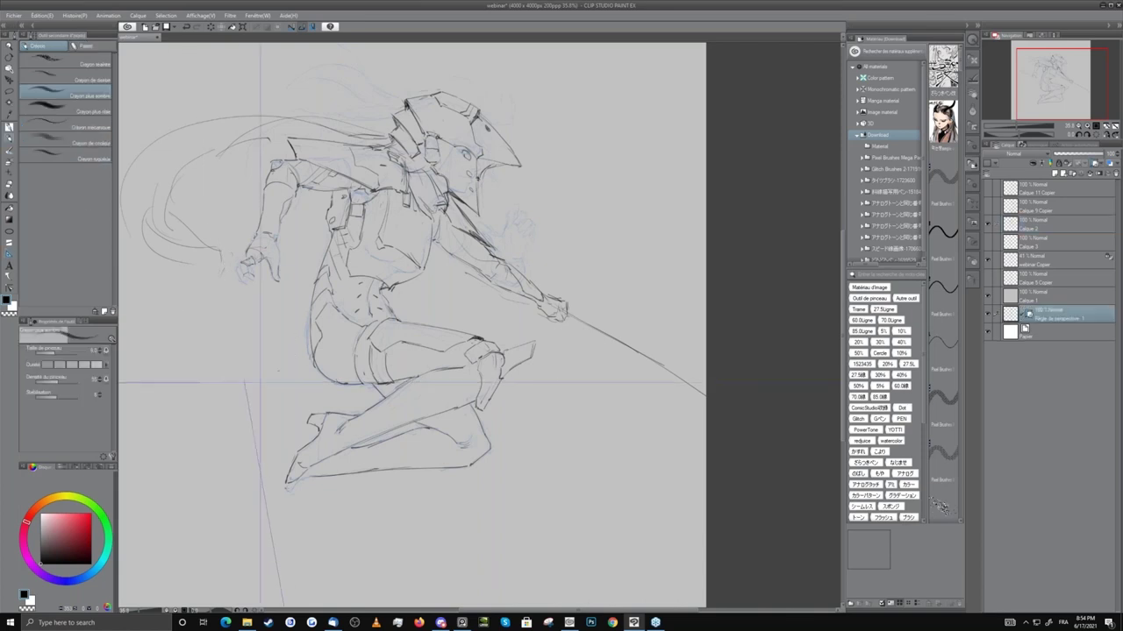
pyautogui.press('p')
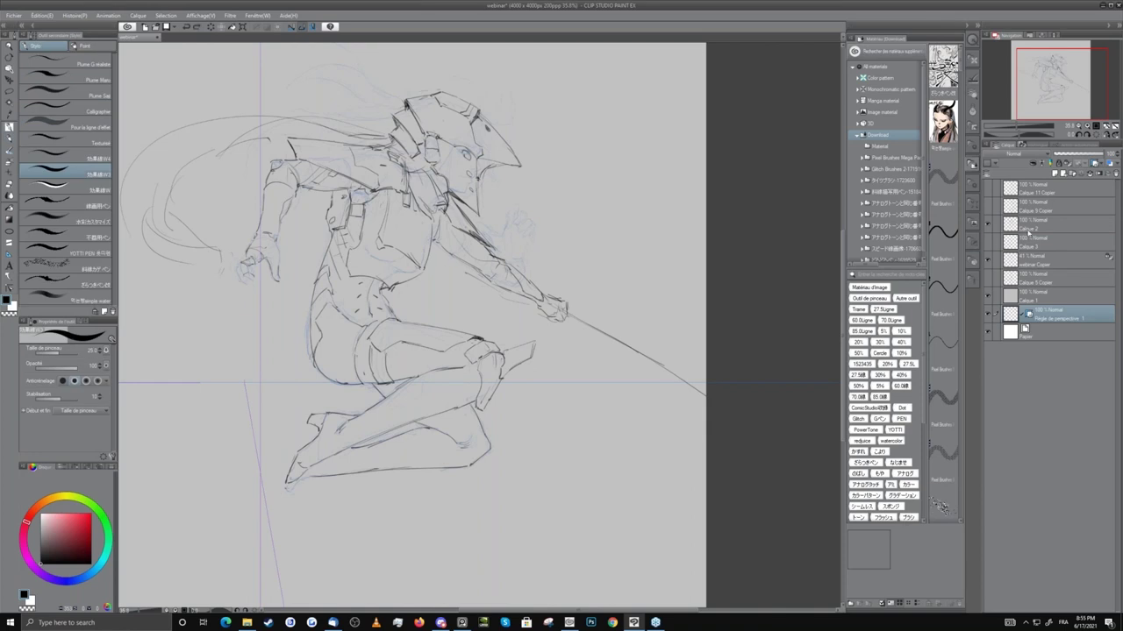
pyautogui.click(1028, 231)
pyautogui.moveTo(274, 370); pyautogui.dragTo(388, 324)
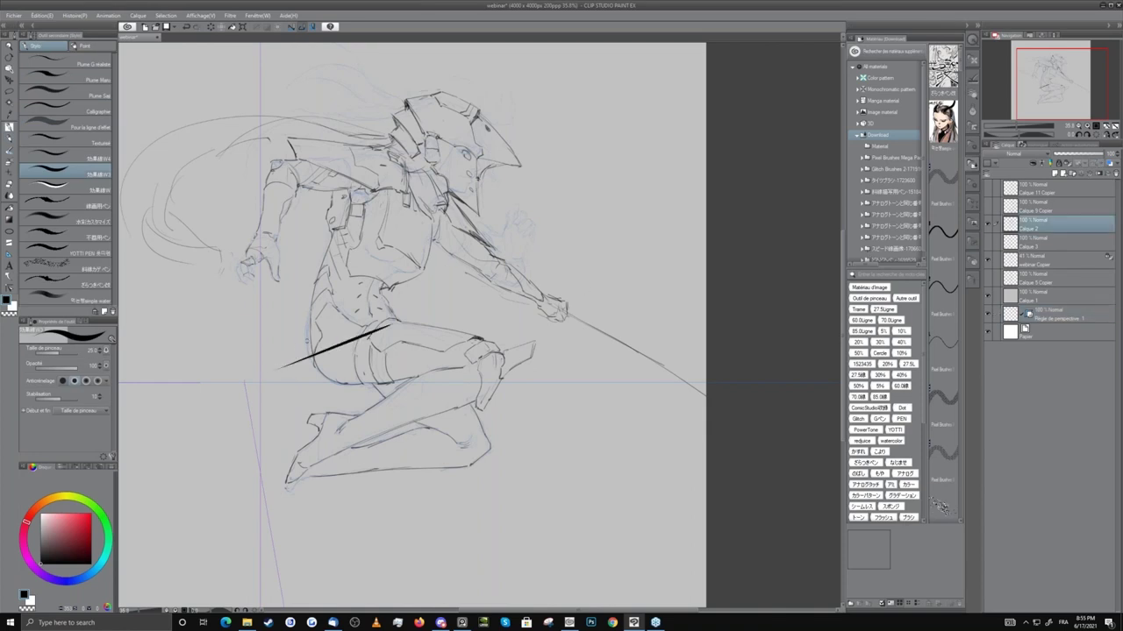
pyautogui.moveTo(267, 371); pyautogui.dragTo(268, 229)
pyautogui.hotkey('ctrl', 'z')
pyautogui.moveTo(284, 351); pyautogui.dragTo(414, 235)
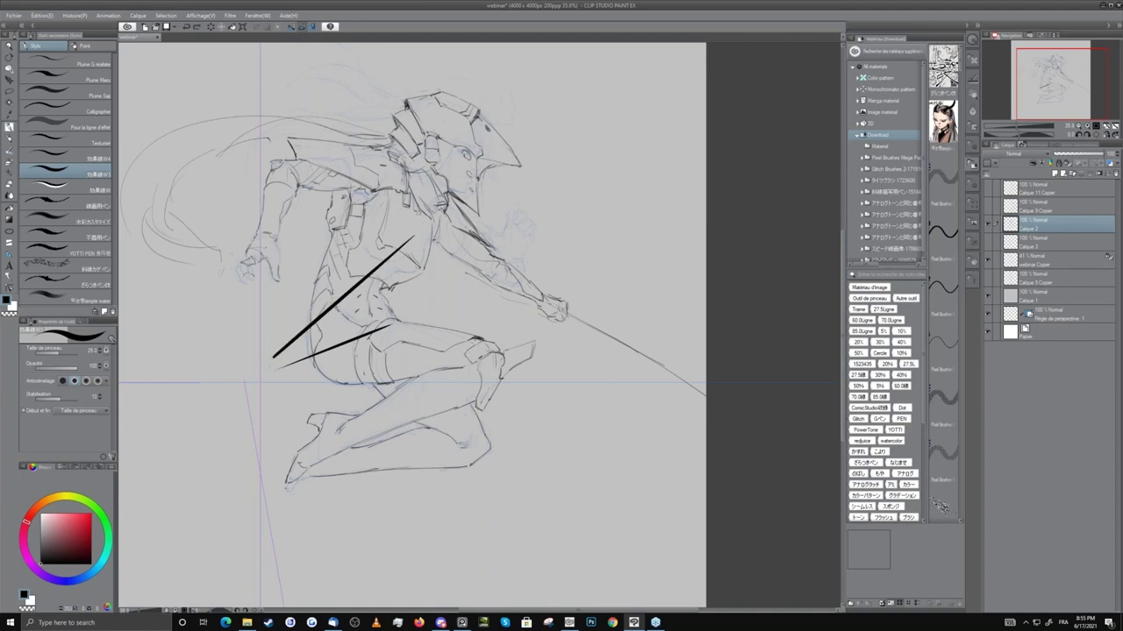
pyautogui.moveTo(282, 406)
pyautogui.mouseDown()
pyautogui.moveTo(372, 467)
pyautogui.moveTo(372, 438)
pyautogui.mouseUp()
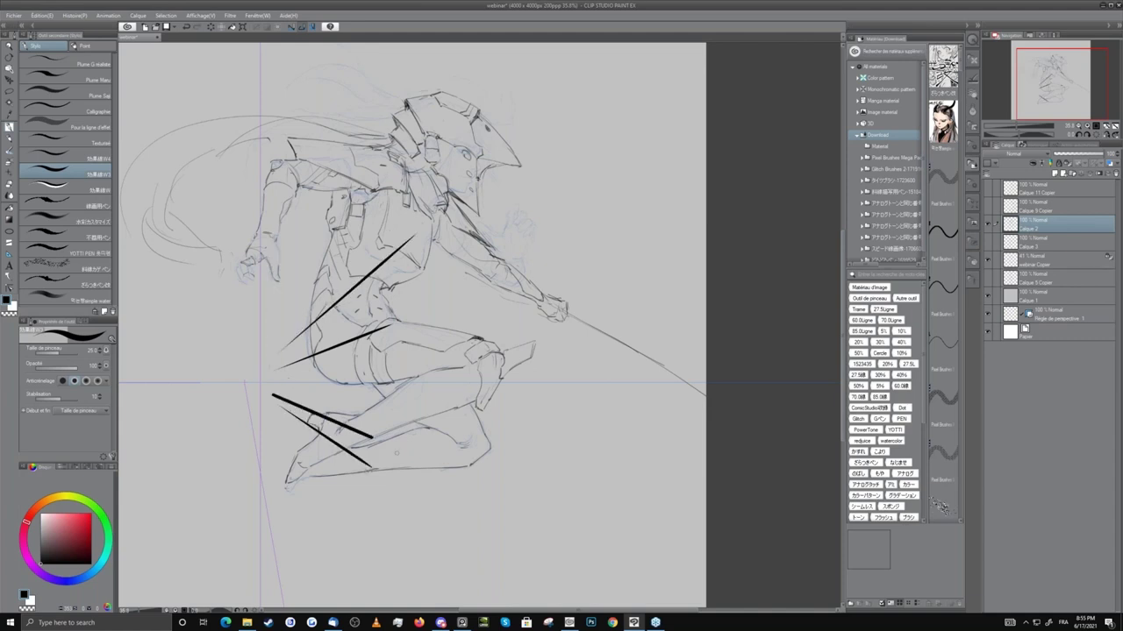
pyautogui.hotkey('ctrl', 'z')
pyautogui.moveTo(279, 400); pyautogui.dragTo(399, 449)
# Try bold horizontal and vertical ruler-guided strokes around the vanishing point, undoing each one.
pyautogui.moveTo(233, 368); pyautogui.dragTo(119, 368)
pyautogui.hotkey('ctrl', 'z')
pyautogui.moveTo(243, 376); pyautogui.dragTo(230, 295)
pyautogui.hotkey('ctrl', 'z')
pyautogui.moveTo(256, 370); pyautogui.dragTo(254, 219)
pyautogui.hotkey('ctrl', 'z')
pyautogui.moveTo(251, 374); pyautogui.dragTo(142, 377)
pyautogui.hotkey('ctrl', 'z')
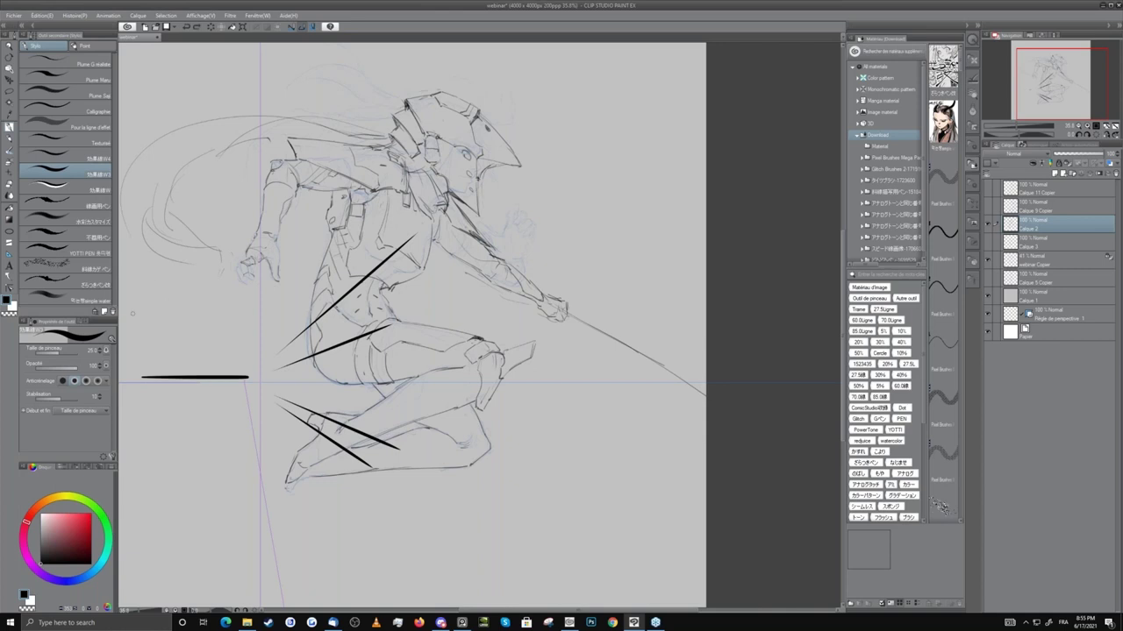
# Undo the remaining bold test strokes around the vanishing point so that only the pencil drawing is left.
pyautogui.hotkey('ctrl', 'z')
pyautogui.hotkey('ctrl', 'z')
pyautogui.hotkey('ctrl', 'z')
pyautogui.hotkey('ctrl', 'z')
pyautogui.hotkey('ctrl', 'z')
pyautogui.hotkey('ctrl', 'z')
pyautogui.hotkey('ctrl', 'z')
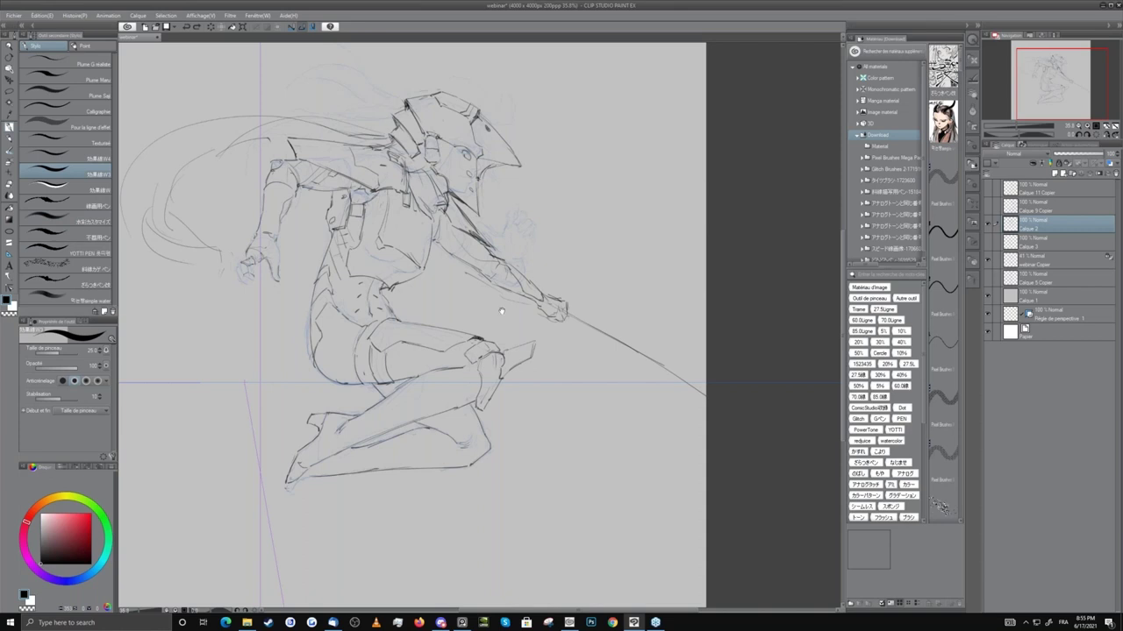
pyautogui.moveTo(511, 303)
pyautogui.mouseDown()
pyautogui.moveTo(443, 384)
pyautogui.moveTo(466, 359)
pyautogui.mouseUp()
pyautogui.press('p')
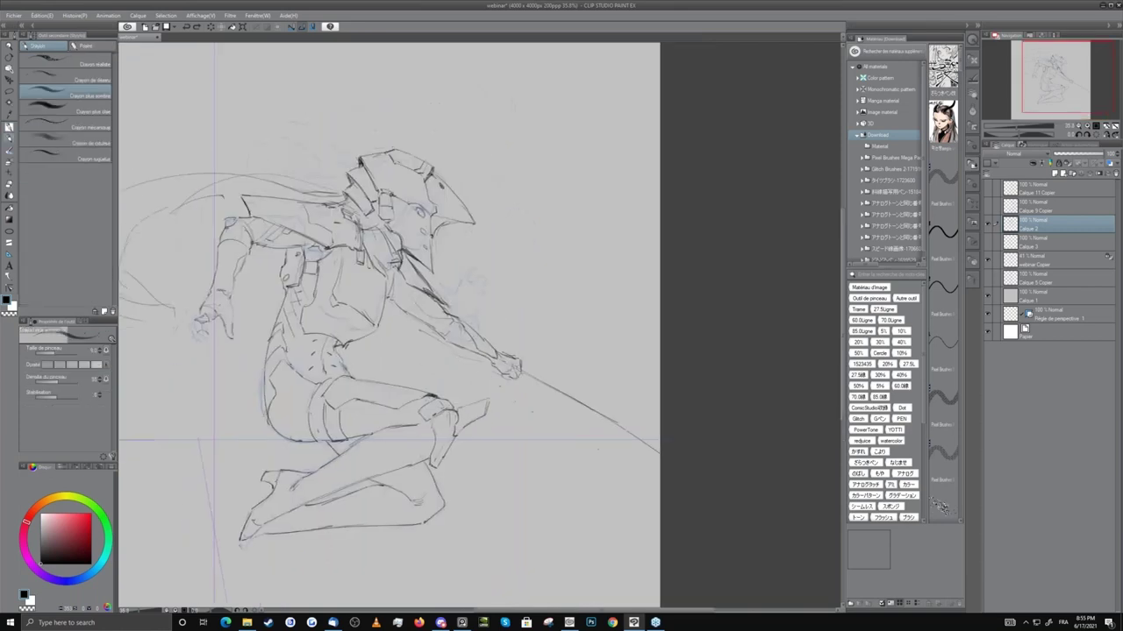
pyautogui.moveTo(469, 401); pyautogui.dragTo(509, 340)
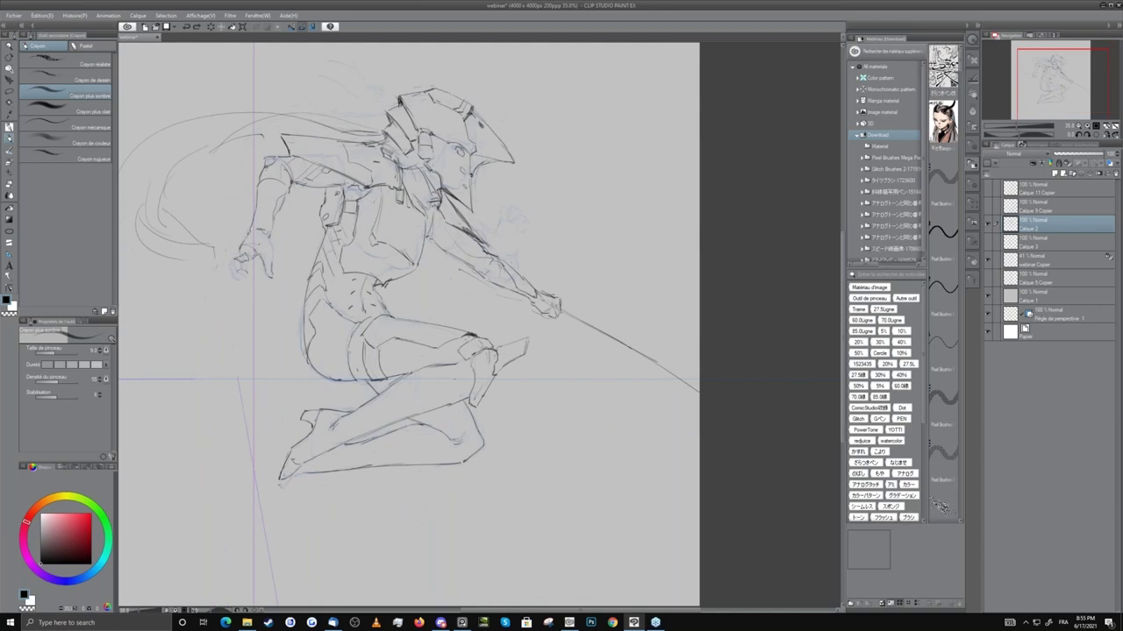
pyautogui.press(']')
pyautogui.moveTo(447, 375); pyautogui.dragTo(446, 403)
pyautogui.hotkey('ctrl', 'z')
pyautogui.hotkey('ctrl', 'z')
# Delete the perspective ruler layer Règle de perspective 1 and confirm its removal.
pyautogui.click(1097, 308)
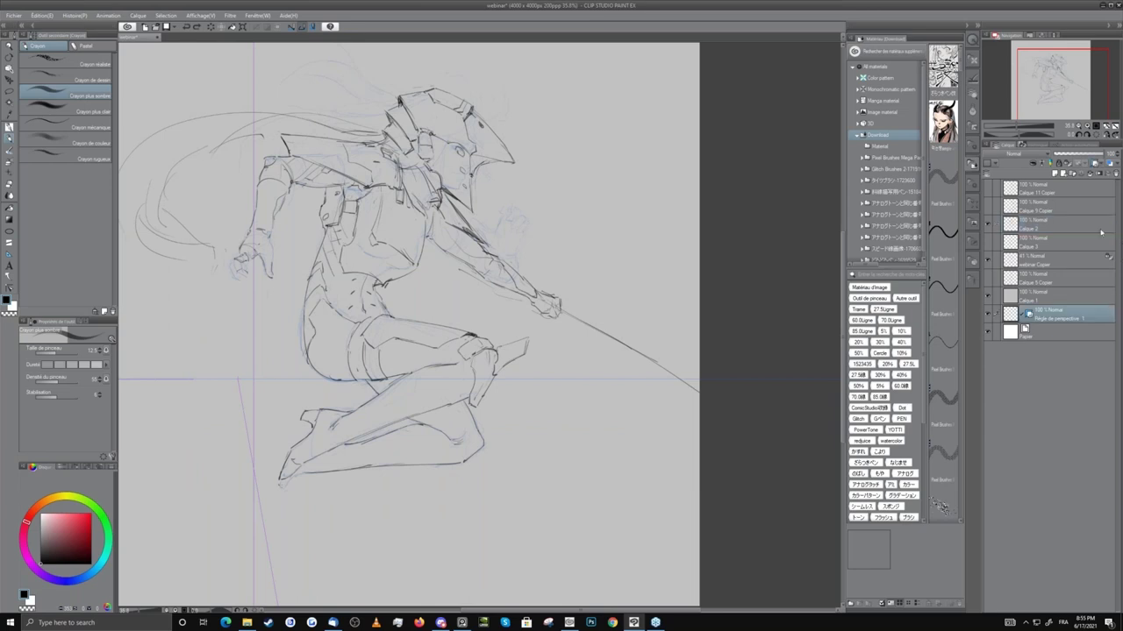
pyautogui.click(1113, 174)
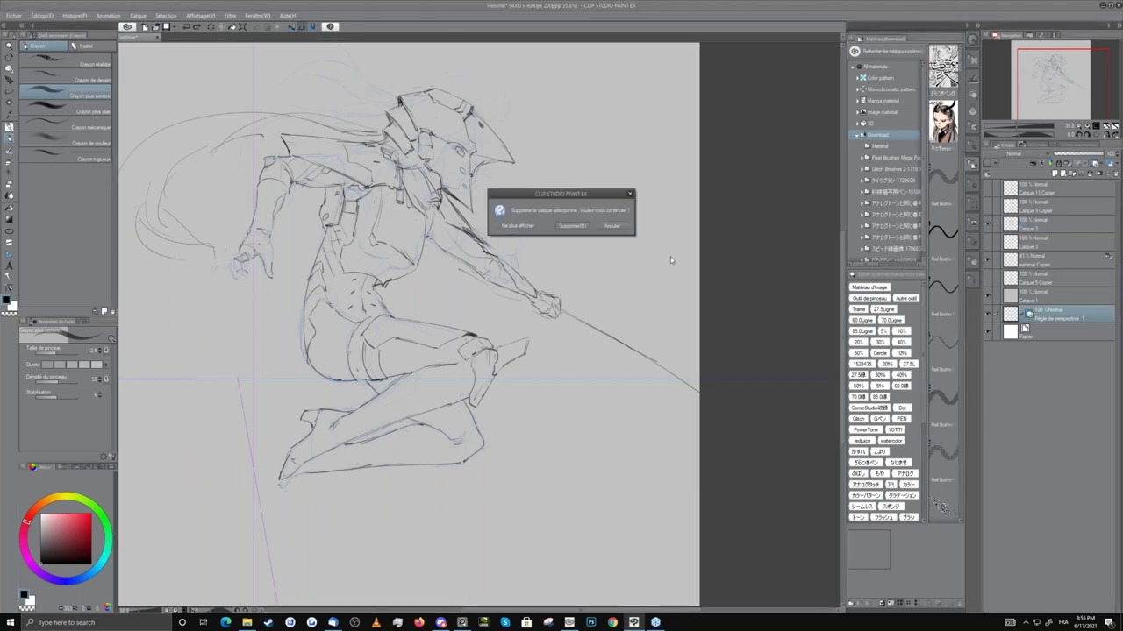
pyautogui.click(571, 226)
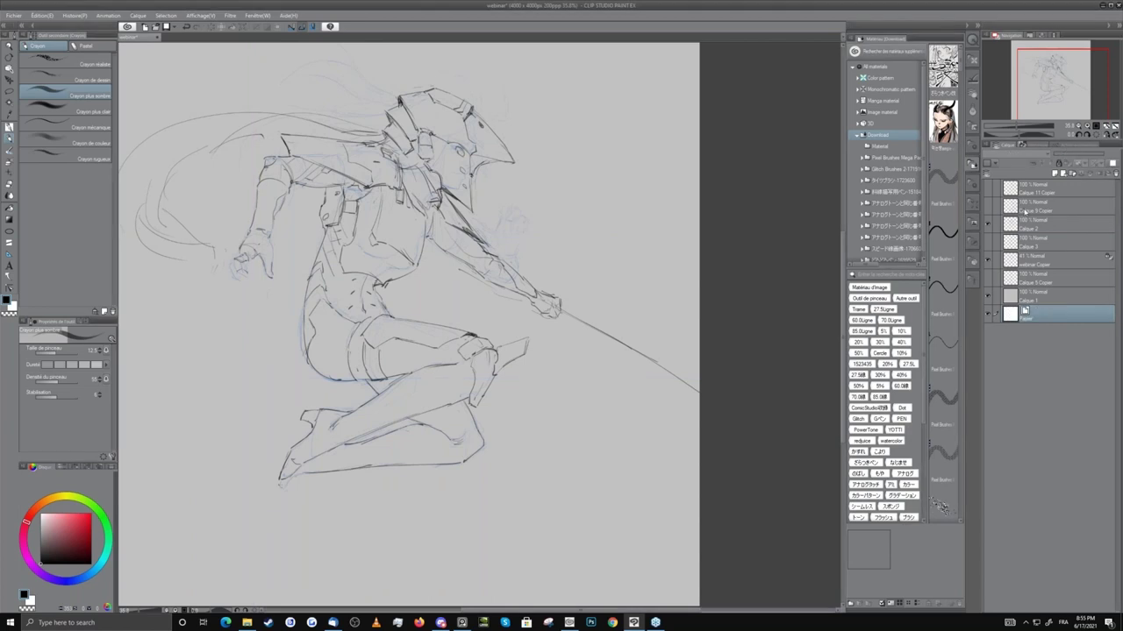
# Add a new raster layer directly above the webinar Copier rough, beneath the line art.
pyautogui.click(1033, 230)
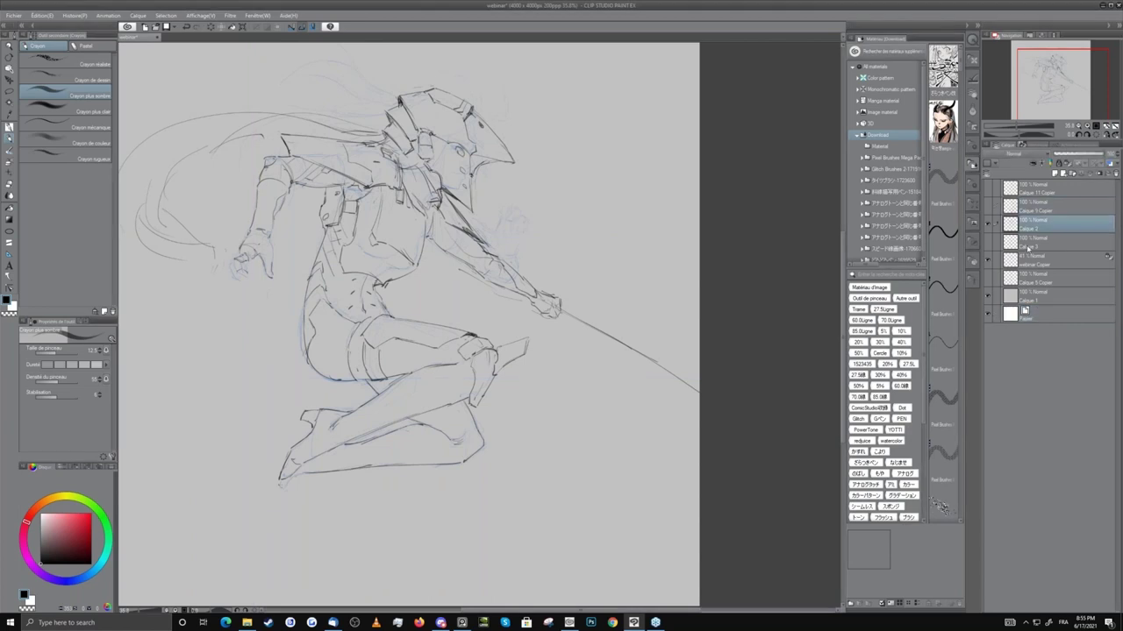
pyautogui.click(1046, 259)
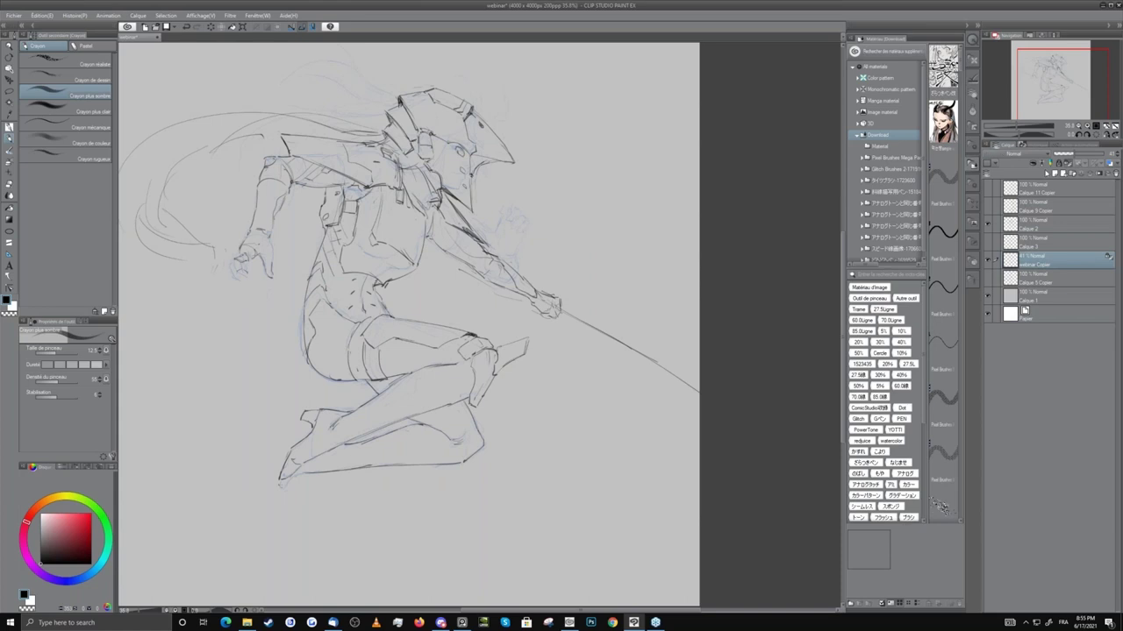
pyautogui.click(1052, 173)
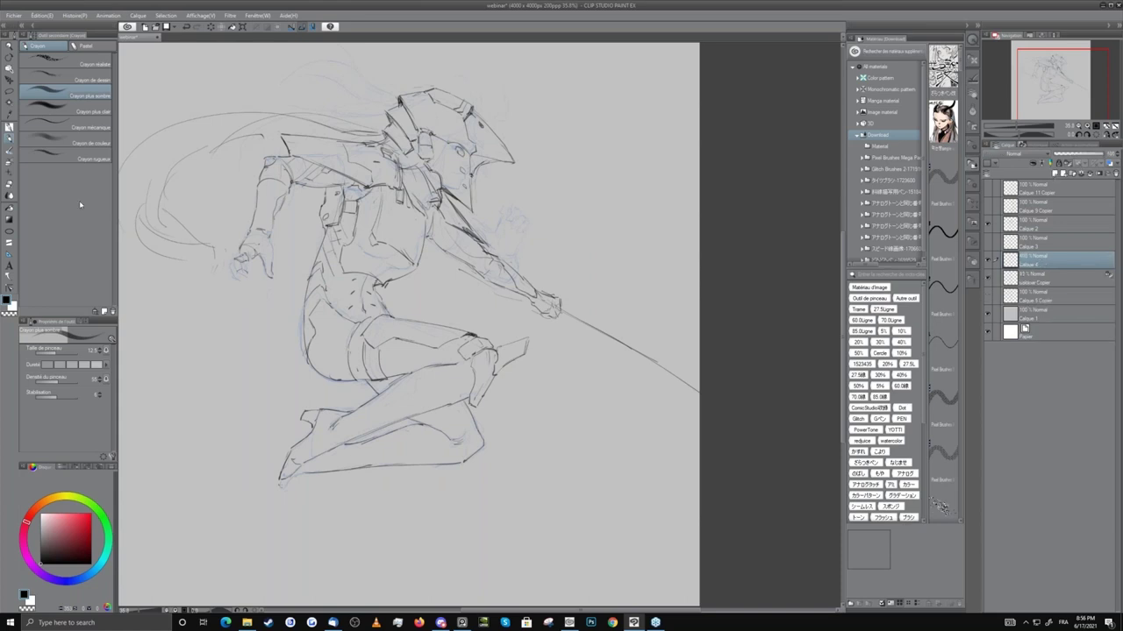
# Pick a dark red and block in the pointed visor at the front of the helmet with the effect-line pen.
pyautogui.press('/')
pyautogui.moveTo(478, 181); pyautogui.dragTo(285, 306)
pyautogui.press('p')
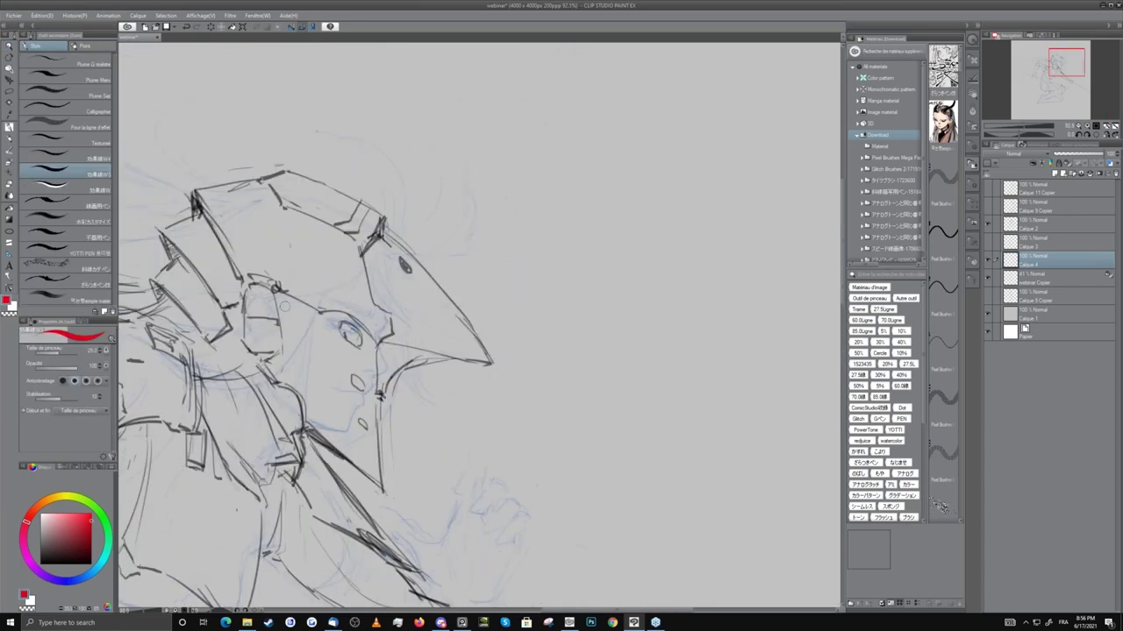
pyautogui.click(77, 534)
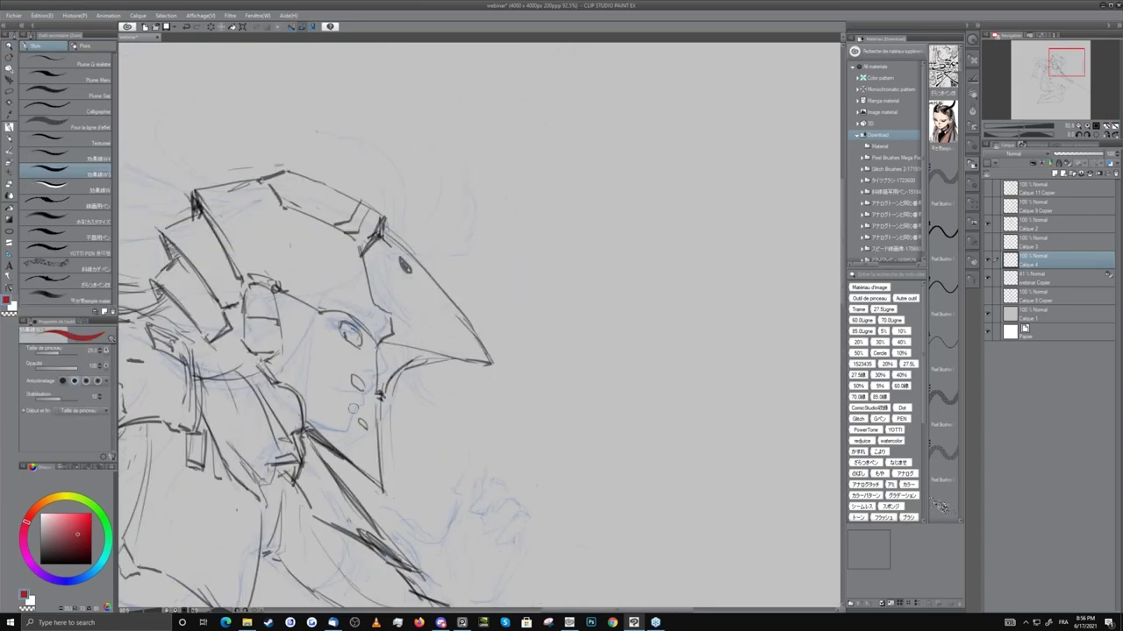
pyautogui.click(380, 295)
pyautogui.moveTo(380, 295)
pyautogui.mouseDown()
pyautogui.moveTo(395, 346)
pyautogui.moveTo(442, 335)
pyautogui.moveTo(431, 310)
pyautogui.moveTo(443, 338)
pyautogui.mouseUp()
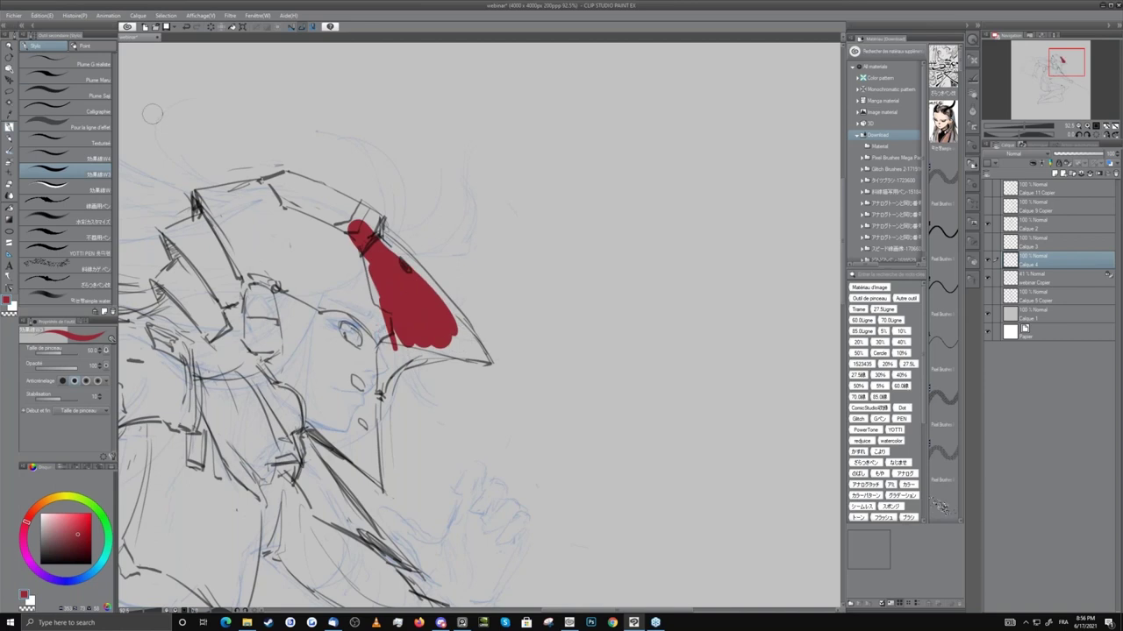
# Switch to the Saji pen, raise its opacity and extend the flat red from the visor back over the brow.
pyautogui.click(67, 76)
pyautogui.click(63, 60)
pyautogui.click(66, 106)
pyautogui.click(71, 91)
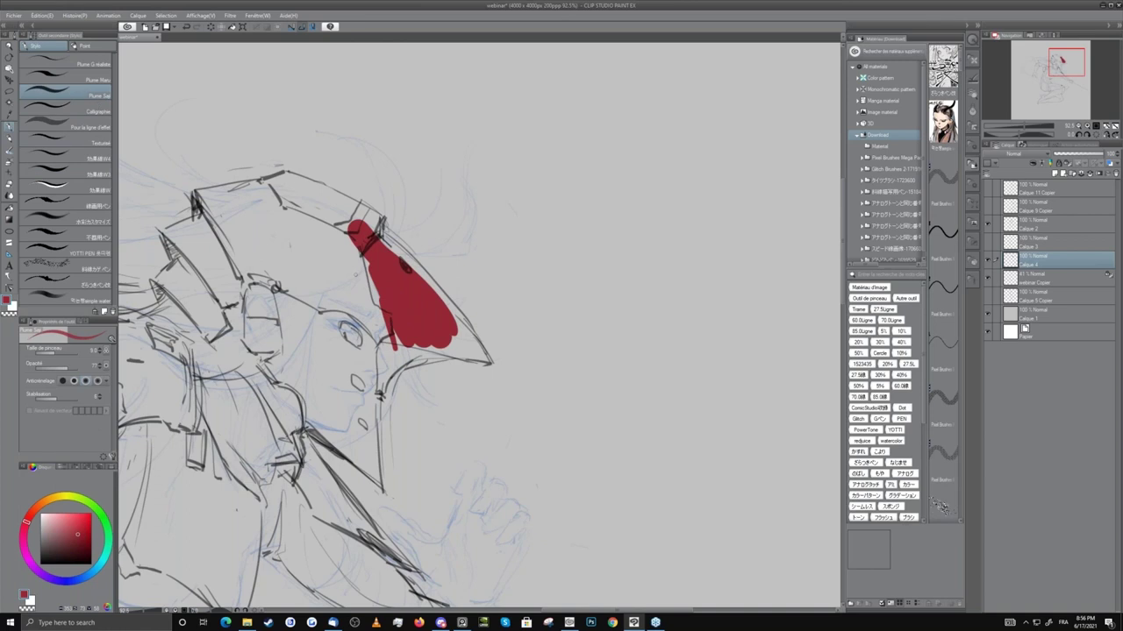
pyautogui.moveTo(353, 235); pyautogui.dragTo(375, 326)
pyautogui.moveTo(356, 254); pyautogui.dragTo(377, 336)
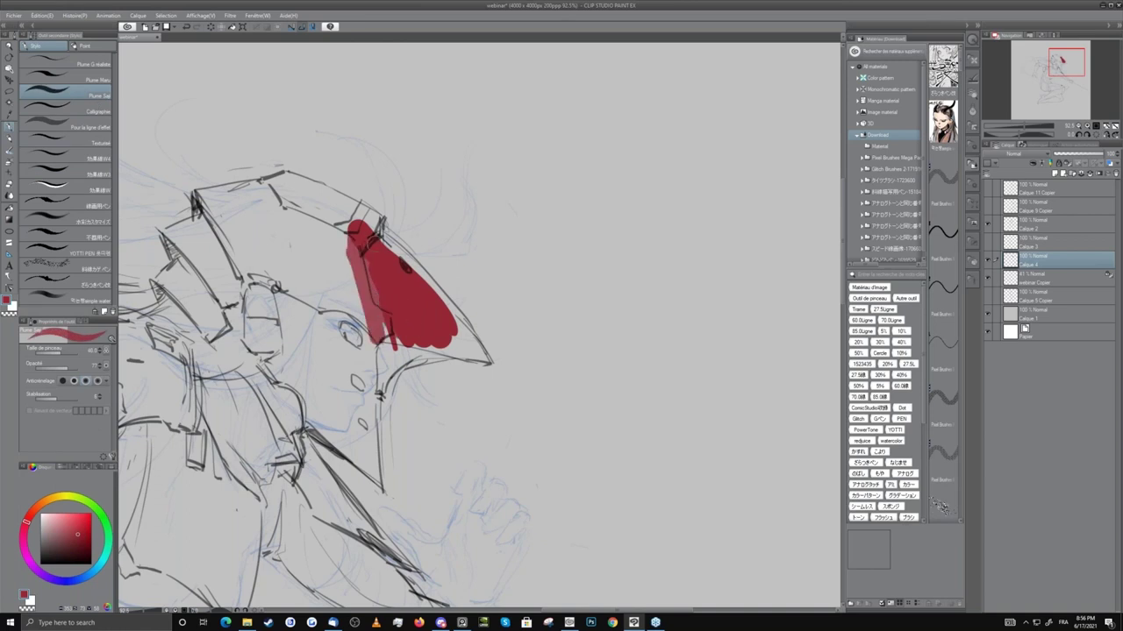
pyautogui.moveTo(380, 237); pyautogui.dragTo(446, 309)
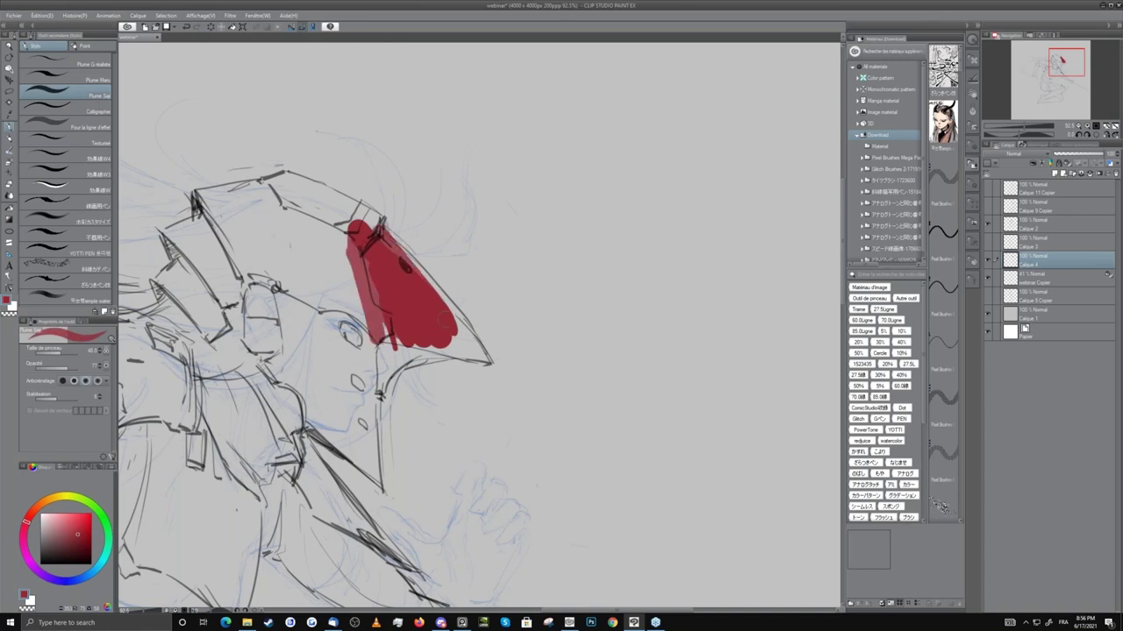
pyautogui.click(72, 367)
pyautogui.moveTo(364, 245)
pyautogui.mouseDown()
pyautogui.moveTo(344, 298)
pyautogui.moveTo(390, 347)
pyautogui.moveTo(442, 327)
pyautogui.mouseUp()
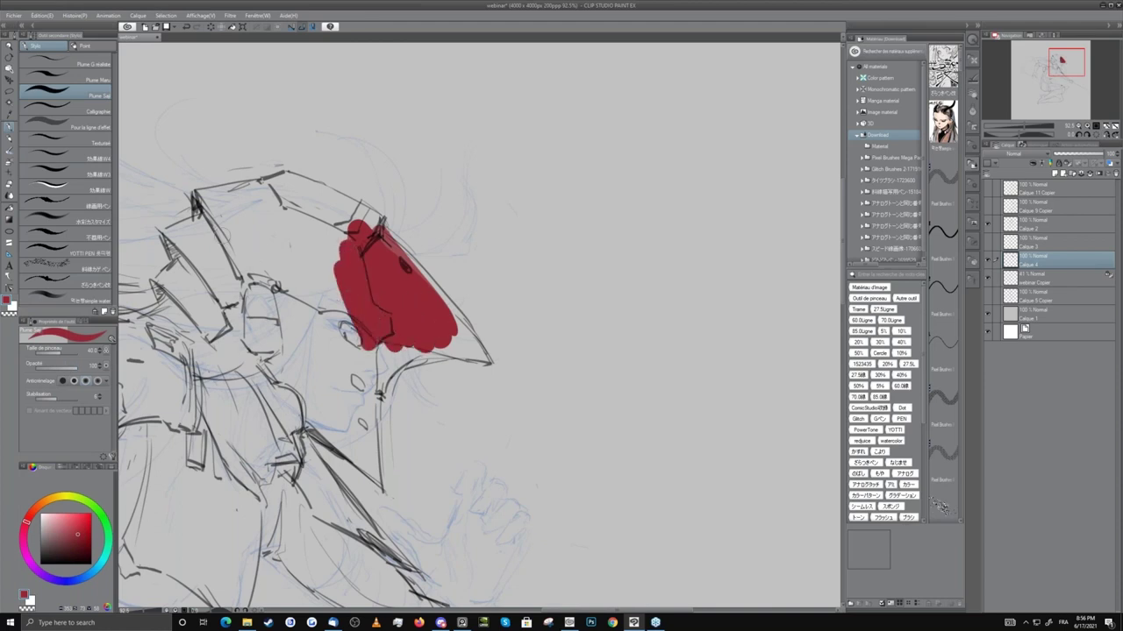
# Auto-select the crown area of the helmet, fill it with the dark red and clear the selection.
pyautogui.press('w')
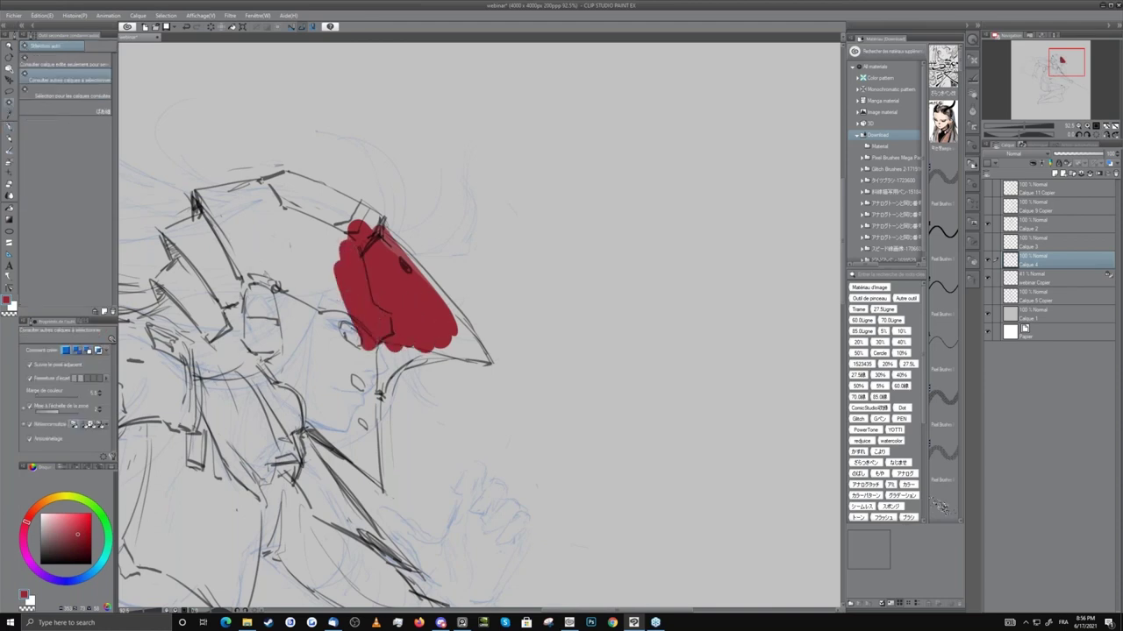
pyautogui.click(318, 259)
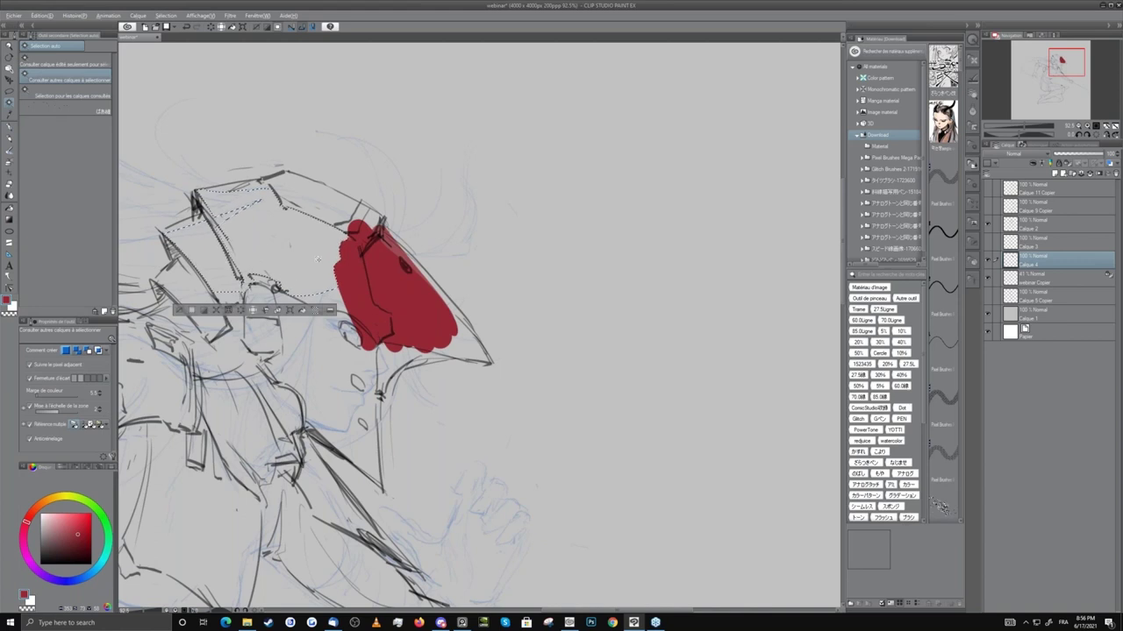
pyautogui.hotkey('alt', 'Delete')
pyautogui.hotkey('ctrl', 'd')
# Hide the blue webinar Copier rough and fill the auto-selected face area with the dark red.
pyautogui.click(318, 360)
pyautogui.keyDown('shift'); pyautogui.click(335, 263); pyautogui.keyUp('shift')
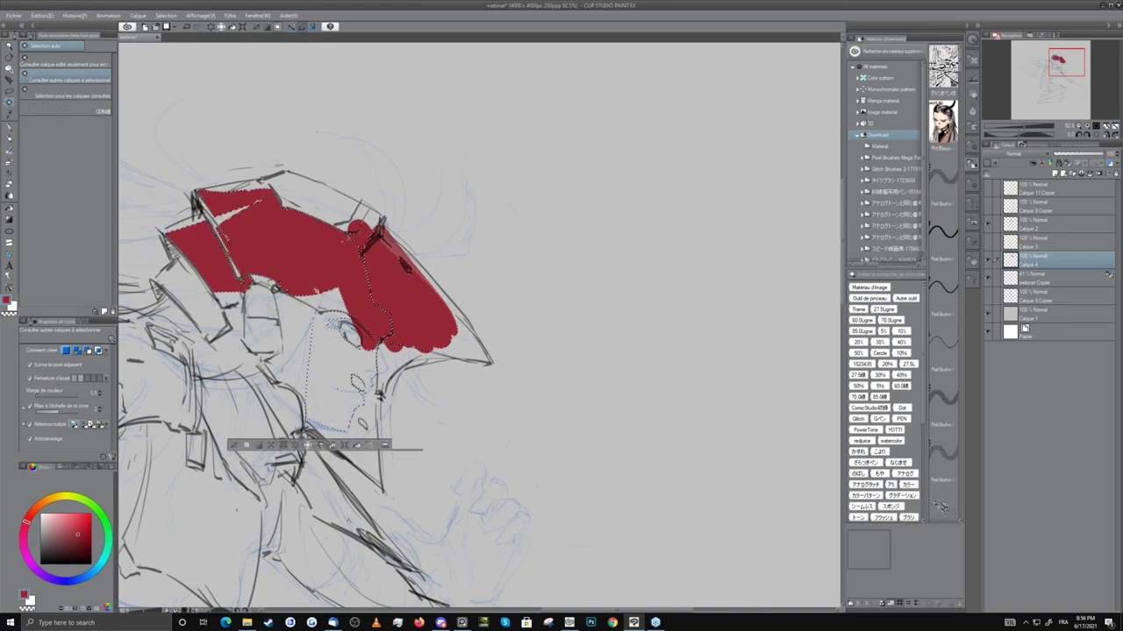
pyautogui.keyDown('shift'); pyautogui.click(292, 351); pyautogui.keyUp('shift')
pyautogui.click(988, 278)
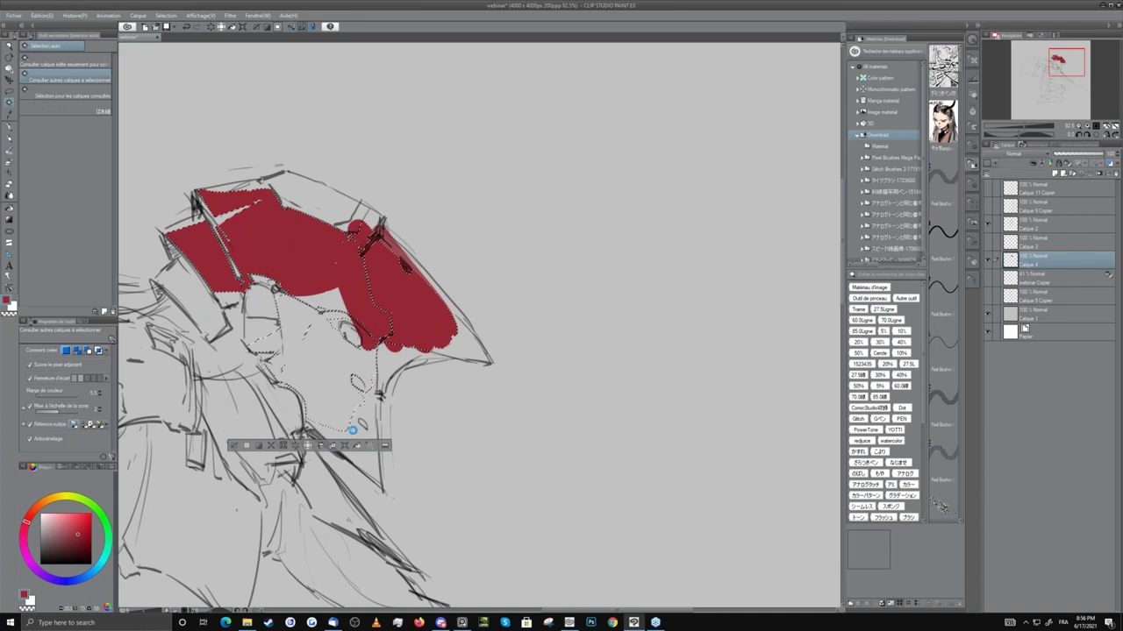
pyautogui.click(352, 430)
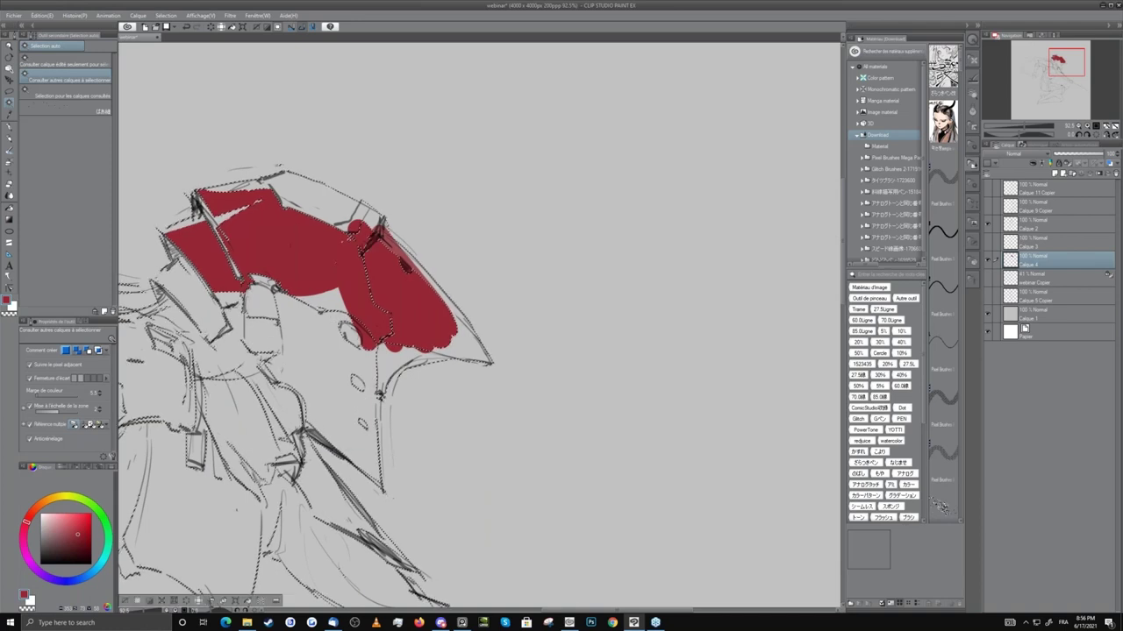
pyautogui.hotkey('ctrl', 'z')
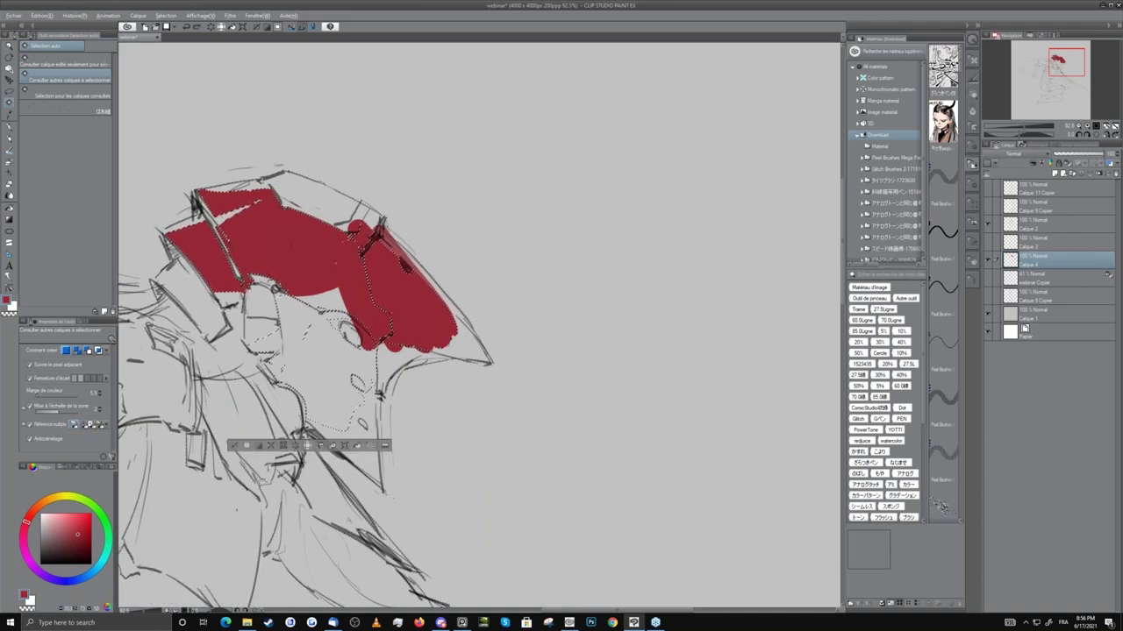
pyautogui.hotkey('alt', 'Delete')
pyautogui.hotkey('ctrl', 'd')
# Paint red up to the visor's outer edge and tip, then cover the eye gap and the pointed cheek guard.
pyautogui.press('p')
pyautogui.moveTo(381, 375)
pyautogui.mouseDown()
pyautogui.moveTo(400, 351)
pyautogui.moveTo(378, 385)
pyautogui.moveTo(429, 333)
pyautogui.moveTo(472, 347)
pyautogui.mouseUp()
pyautogui.moveTo(373, 226); pyautogui.dragTo(458, 332)
pyautogui.moveTo(412, 263); pyautogui.dragTo(488, 365)
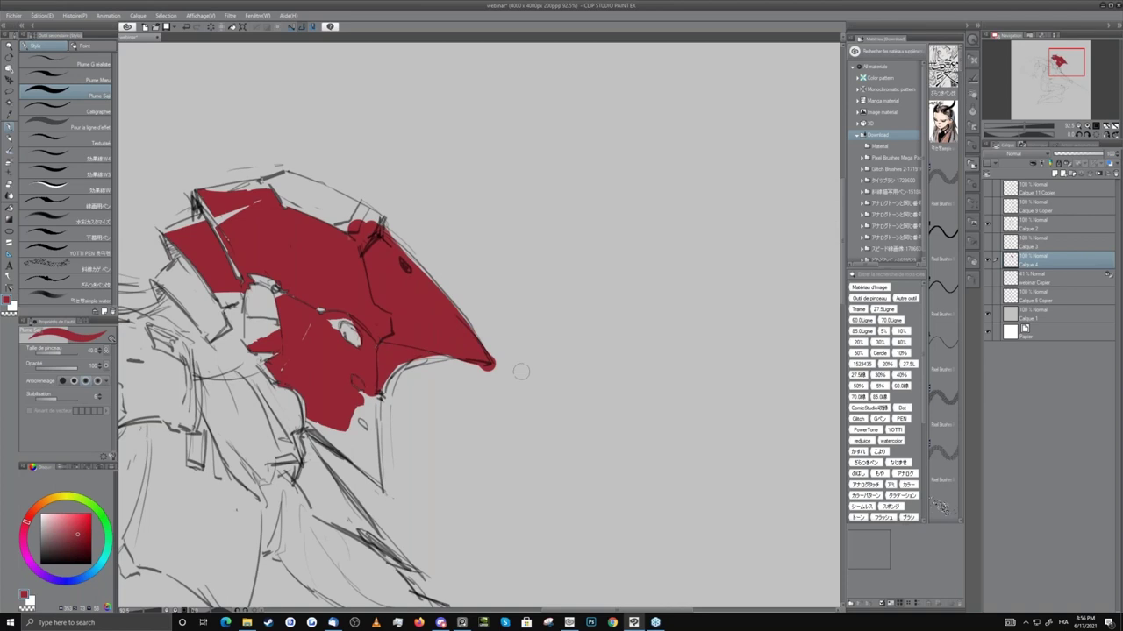
pyautogui.moveTo(330, 321)
pyautogui.mouseDown()
pyautogui.moveTo(342, 346)
pyautogui.moveTo(386, 364)
pyautogui.moveTo(369, 474)
pyautogui.moveTo(340, 437)
pyautogui.moveTo(369, 457)
pyautogui.mouseUp()
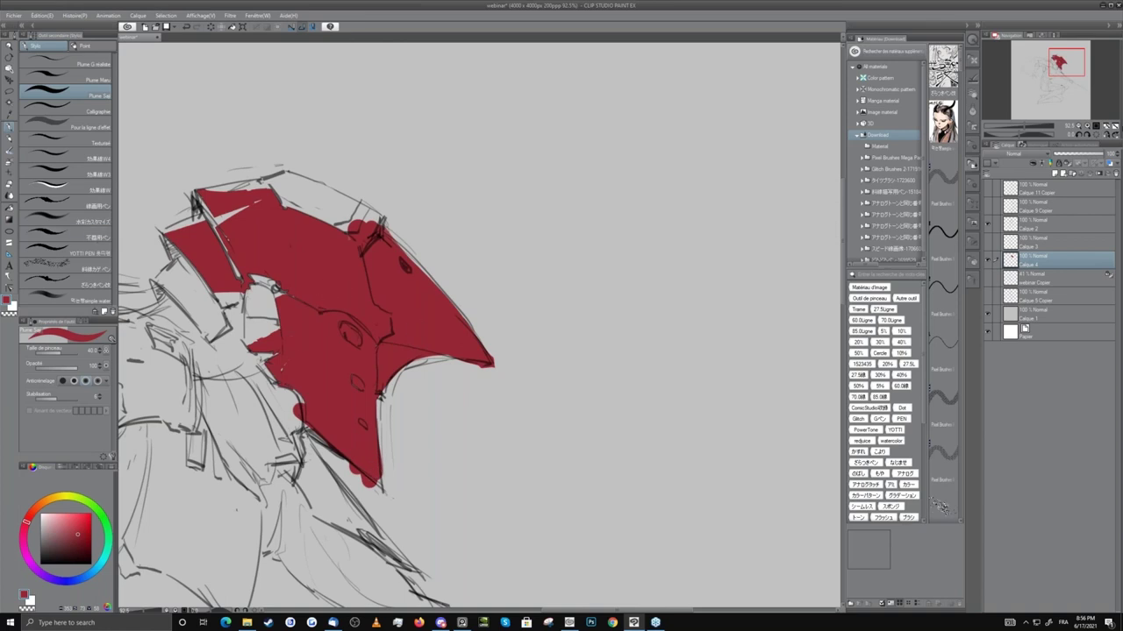
# Add a new layer above the red flats and choose a dark muted blue for the shadows.
pyautogui.click(1055, 176)
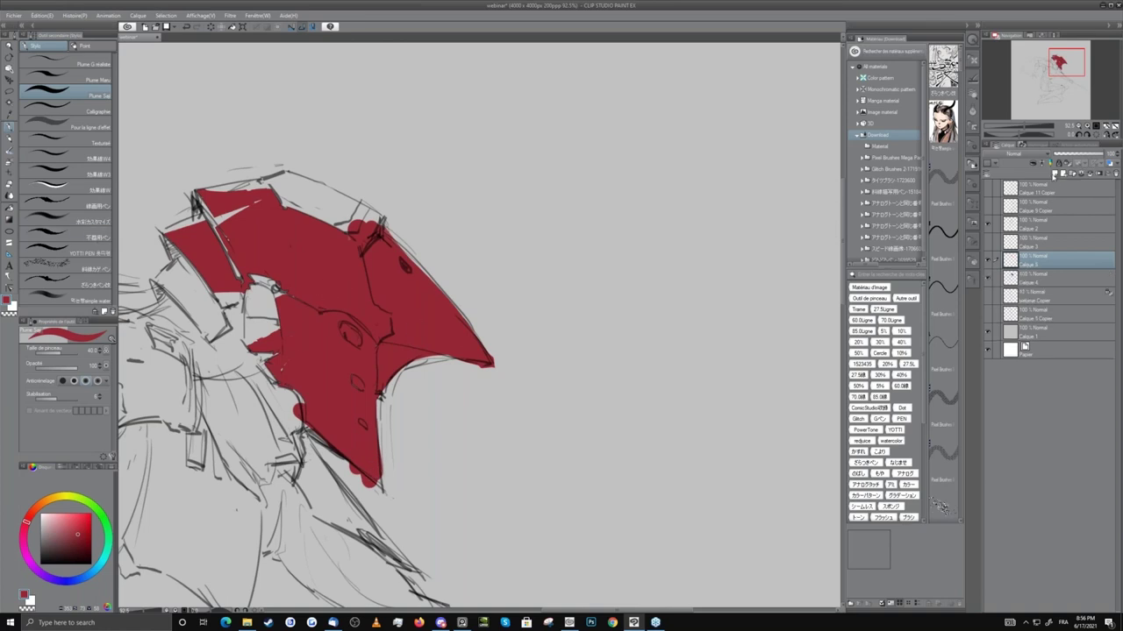
pyautogui.click(79, 579)
pyautogui.click(81, 528)
pyautogui.moveTo(81, 528); pyautogui.dragTo(58, 541)
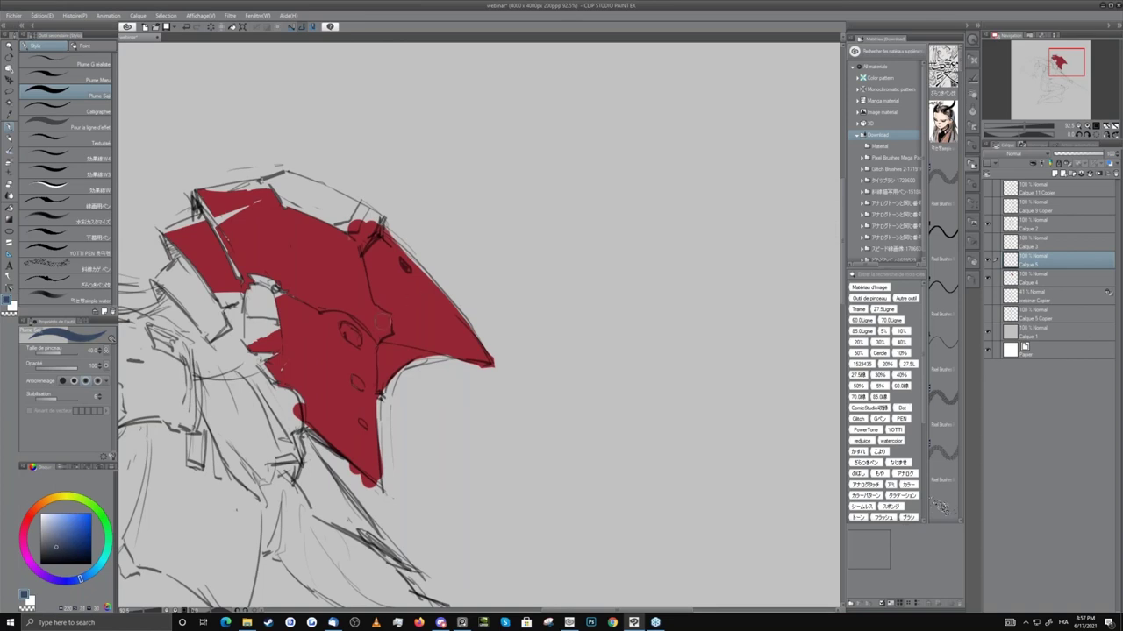
# Try a blue shadow stroke along the lower edge of the visor's beak and undo it.
pyautogui.moveTo(467, 362); pyautogui.dragTo(395, 346)
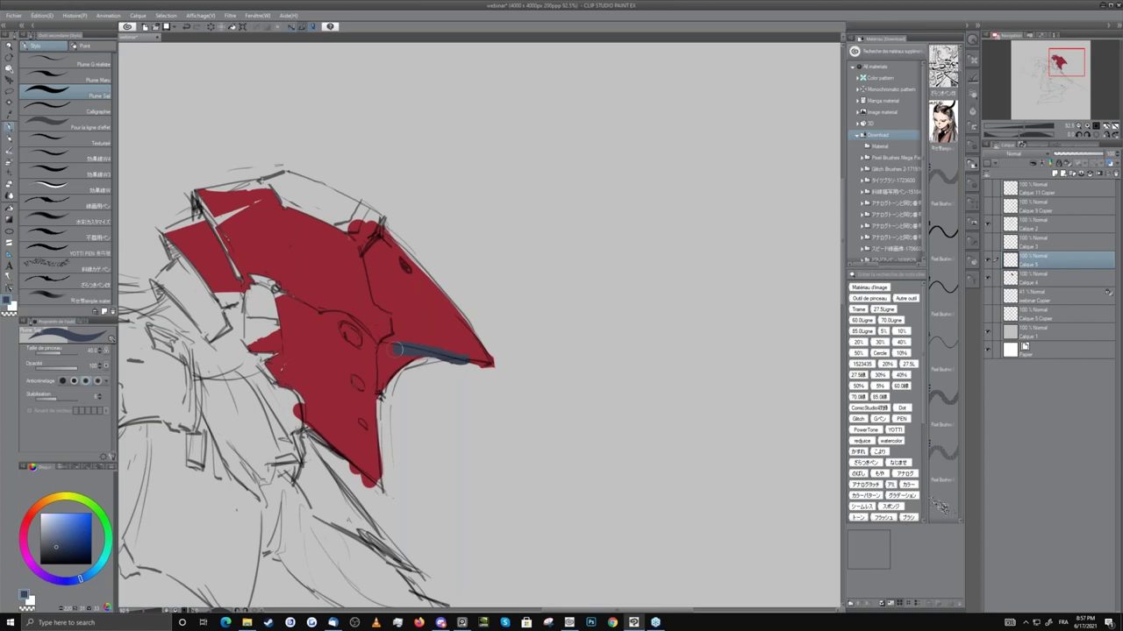
pyautogui.hotkey('ctrl', 'z')
pyautogui.press('alt')
pyautogui.hotkey('ctrl', 'z')
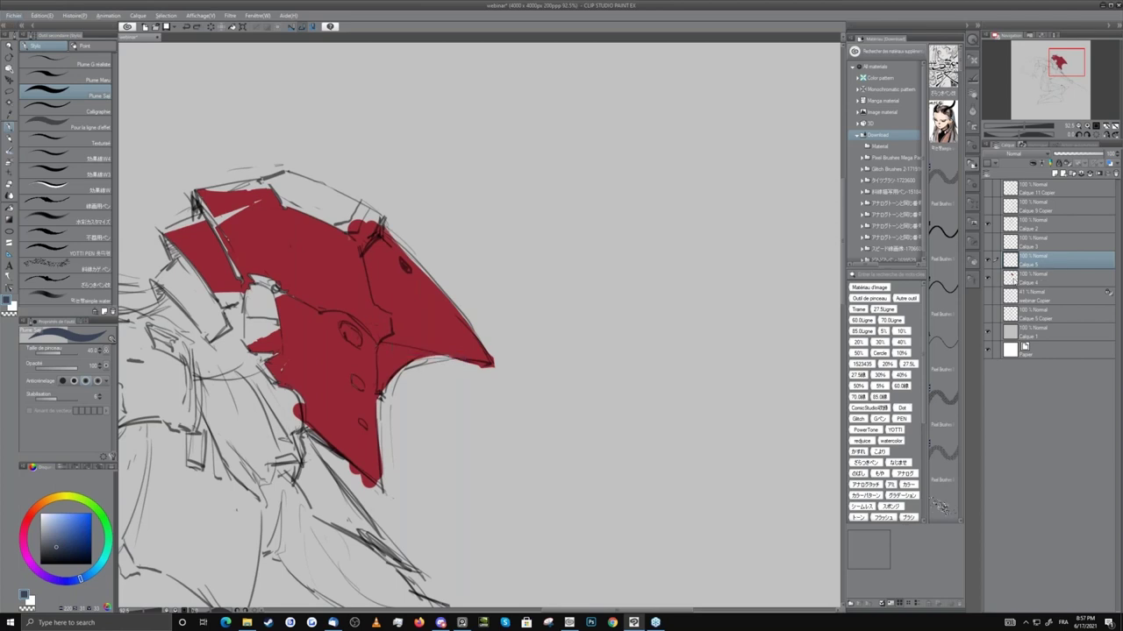
# Select the red shape from Calque 4 and paint blue shadow inside it under the beak and along the brow.
pyautogui.keyDown('ctrl'); pyautogui.click(1011, 277); pyautogui.keyUp('ctrl')
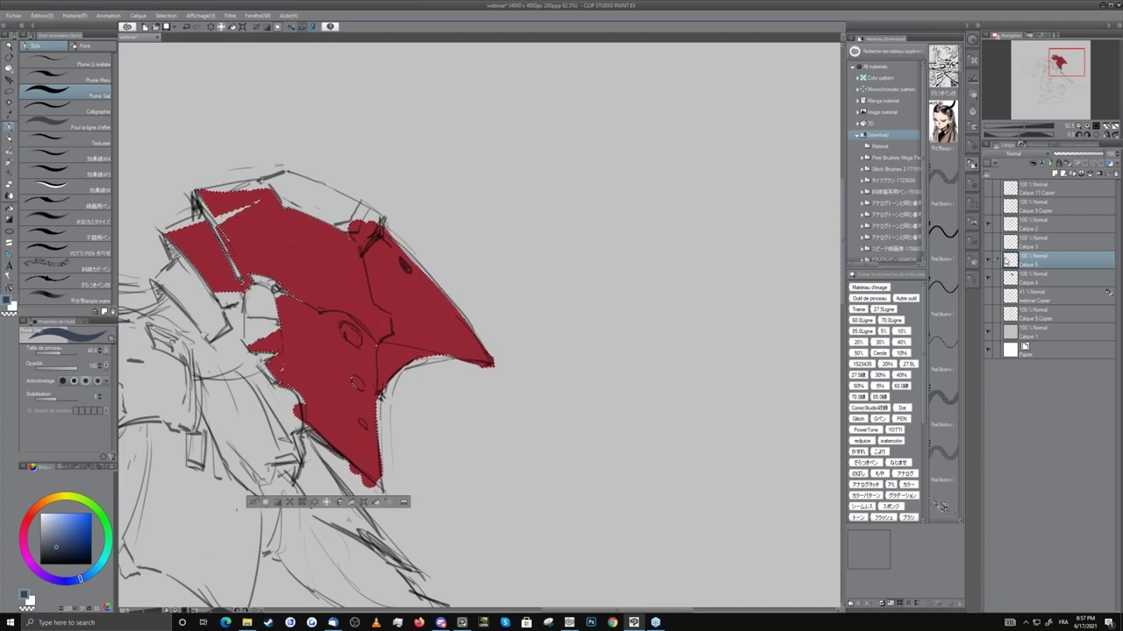
pyautogui.press(']')
pyautogui.moveTo(448, 356)
pyautogui.mouseDown()
pyautogui.moveTo(390, 360)
pyautogui.moveTo(359, 389)
pyautogui.mouseUp()
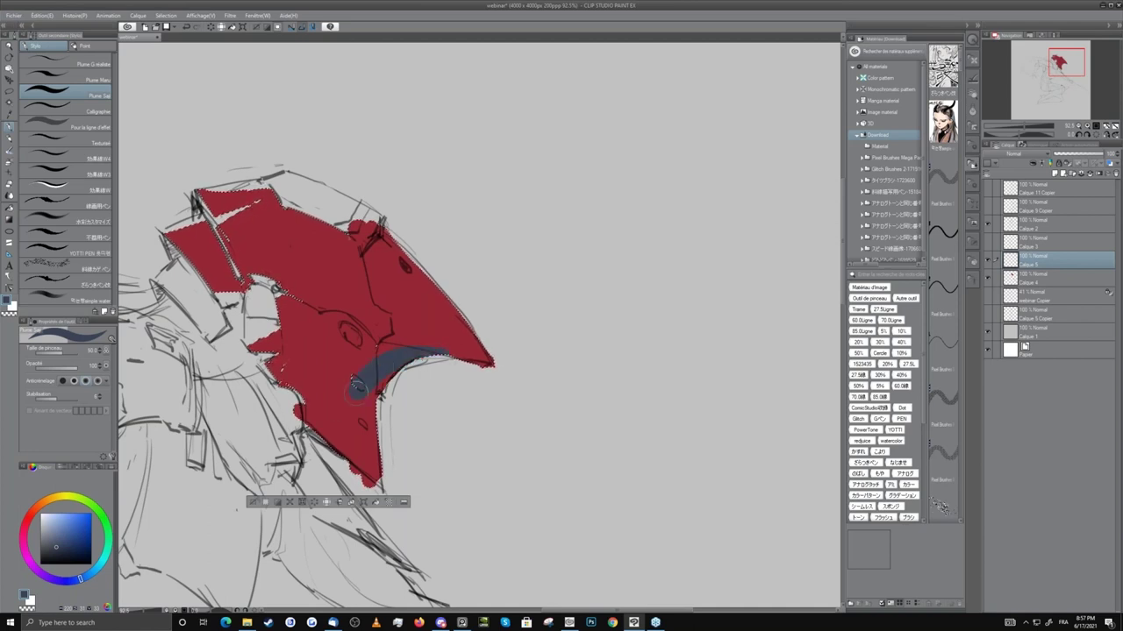
pyautogui.moveTo(358, 342)
pyautogui.mouseDown()
pyautogui.moveTo(384, 349)
pyautogui.moveTo(345, 325)
pyautogui.moveTo(302, 329)
pyautogui.moveTo(309, 321)
pyautogui.moveTo(283, 299)
pyautogui.mouseUp()
# Refine the shadow edge with a smaller brush and extend the blue down over the face to the cheek guard.
pyautogui.press('[')
pyautogui.press('[')
pyautogui.press('[')
pyautogui.press('e')
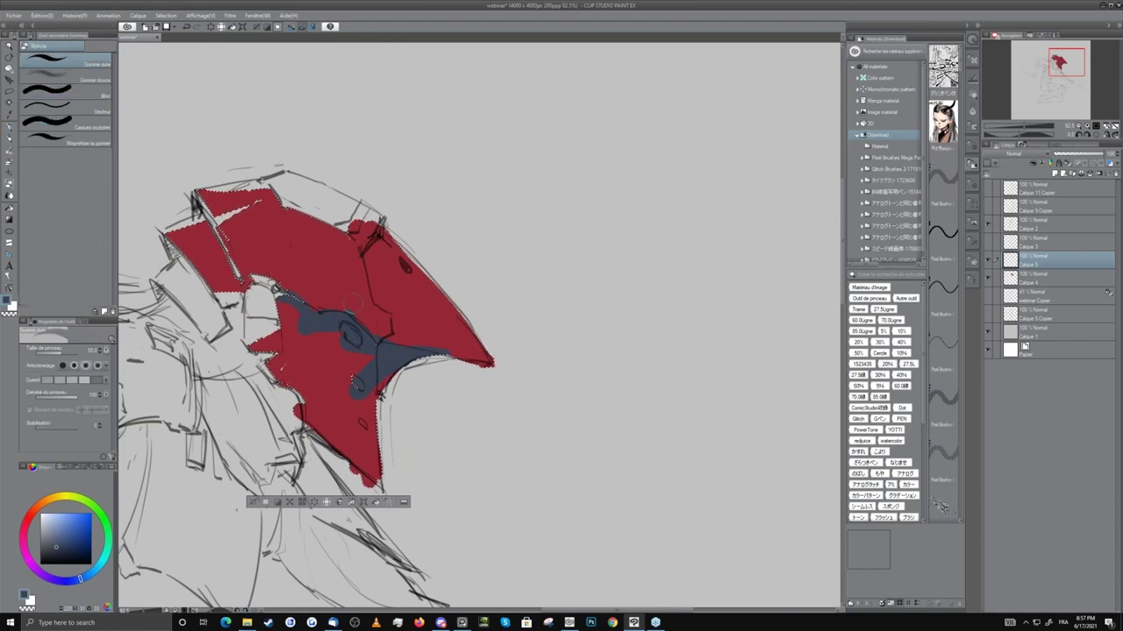
pyautogui.press('p')
pyautogui.moveTo(346, 377)
pyautogui.mouseDown()
pyautogui.moveTo(328, 340)
pyautogui.moveTo(380, 361)
pyautogui.moveTo(369, 415)
pyautogui.moveTo(380, 370)
pyautogui.moveTo(369, 345)
pyautogui.moveTo(395, 388)
pyautogui.mouseUp()
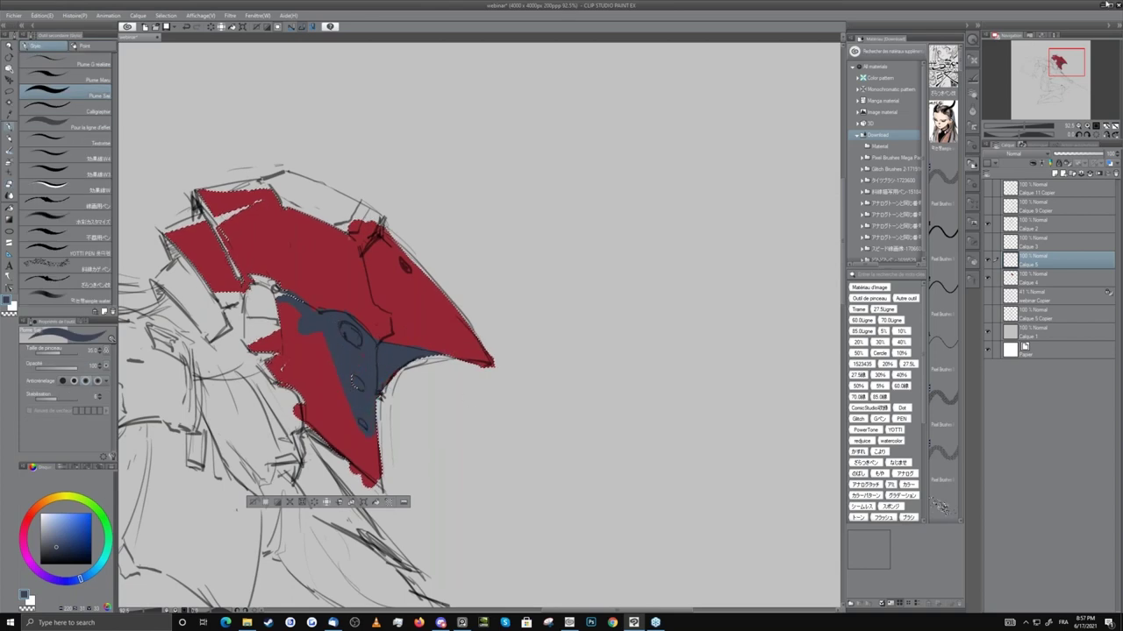
# Set the shadow layer Calque 5 to Produit blending with reduced opacity and add a new layer above it.
pyautogui.hotkey('ctrl', 'd')
pyautogui.click(1013, 154)
pyautogui.click(1008, 180)
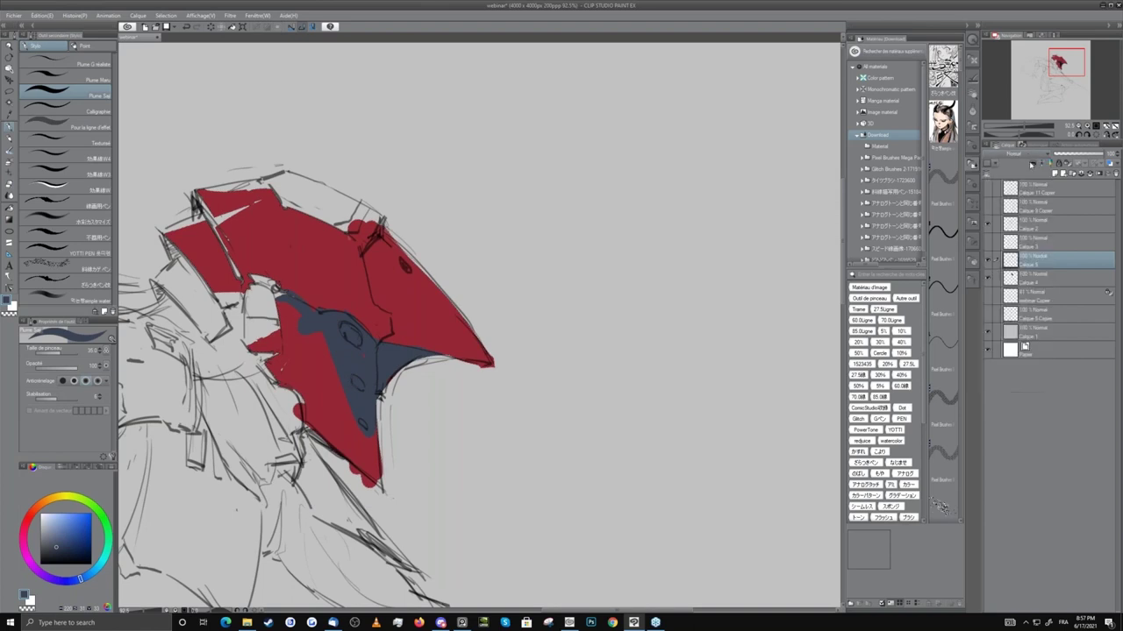
pyautogui.moveTo(1084, 154); pyautogui.dragTo(1078, 156)
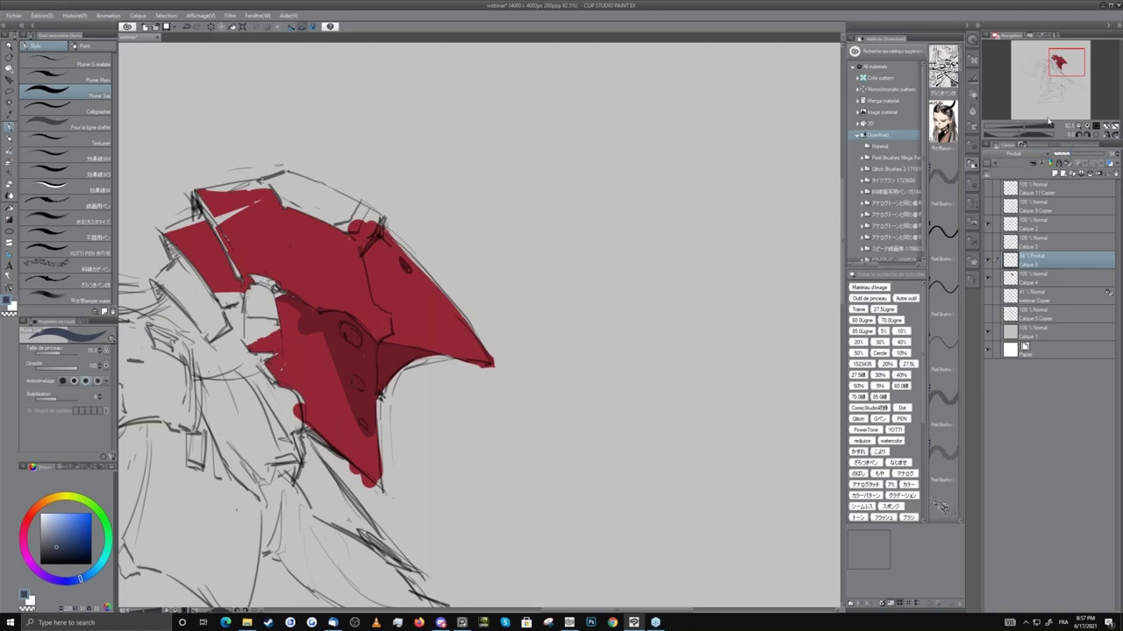
pyautogui.click(1054, 173)
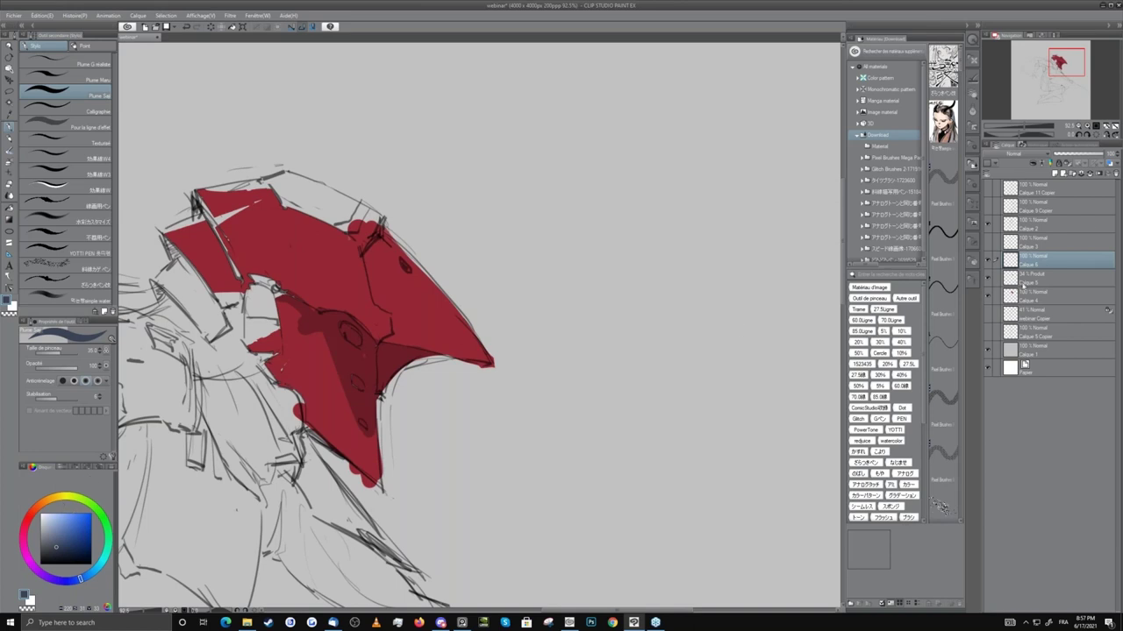
# Set layer Calque 6 to Incrustation blending and choose a pale yellow-cream paint colour.
pyautogui.click(1015, 154)
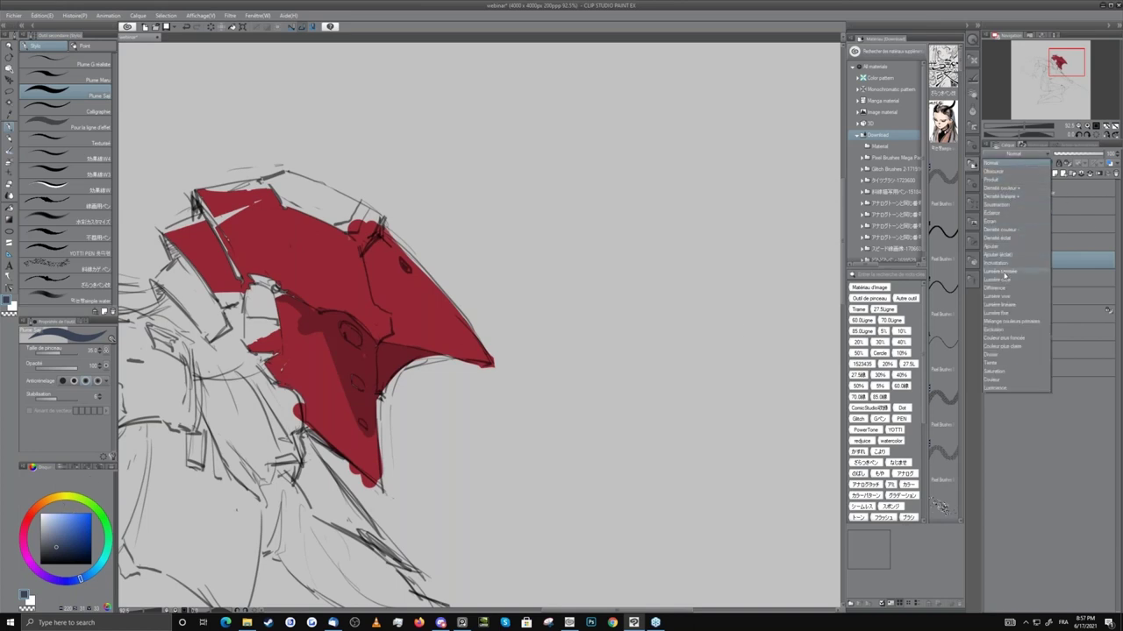
pyautogui.click(1008, 264)
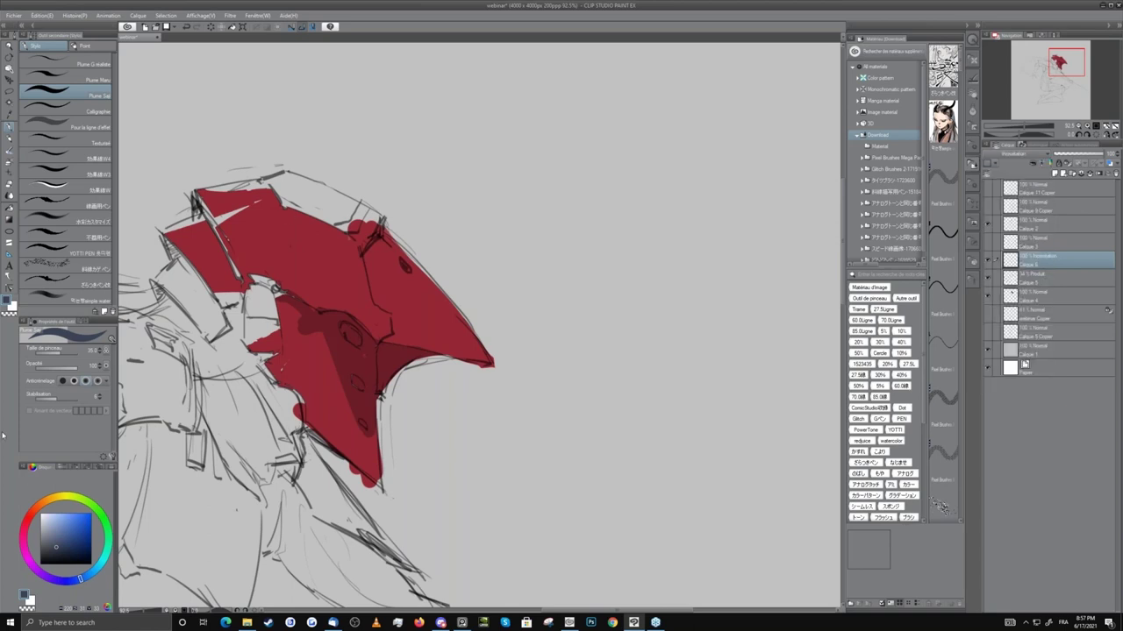
pyautogui.click(60, 499)
pyautogui.moveTo(61, 526); pyautogui.dragTo(54, 516)
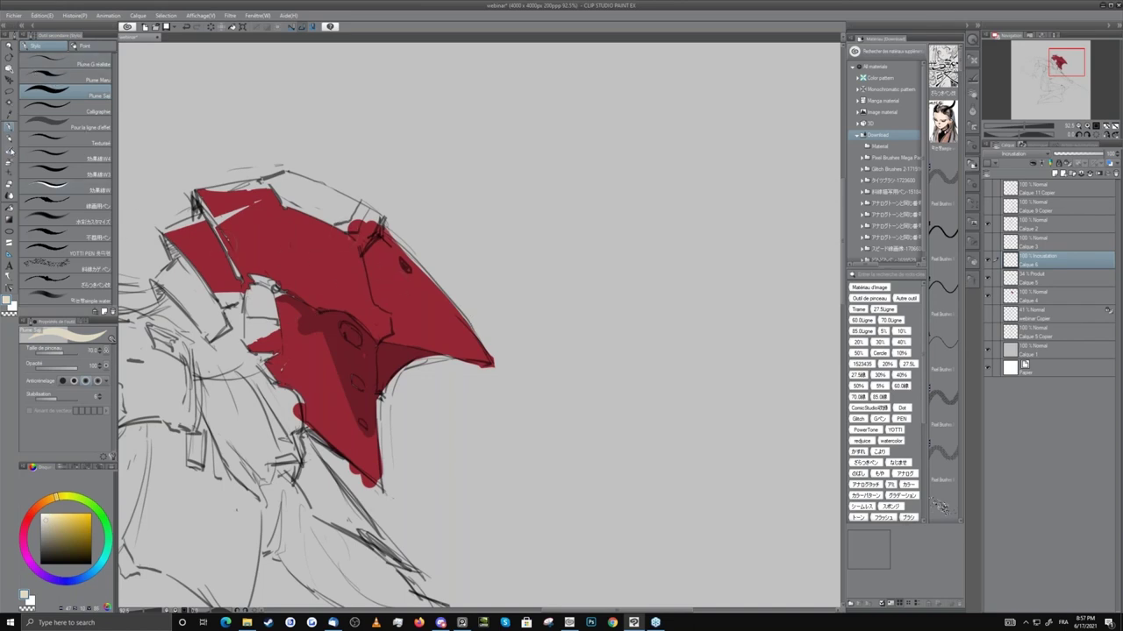
# Brush soft light over the upper beak with Aquarelle transparente, undoing the stray stroke on the cheek guard.
pyautogui.click(10, 151)
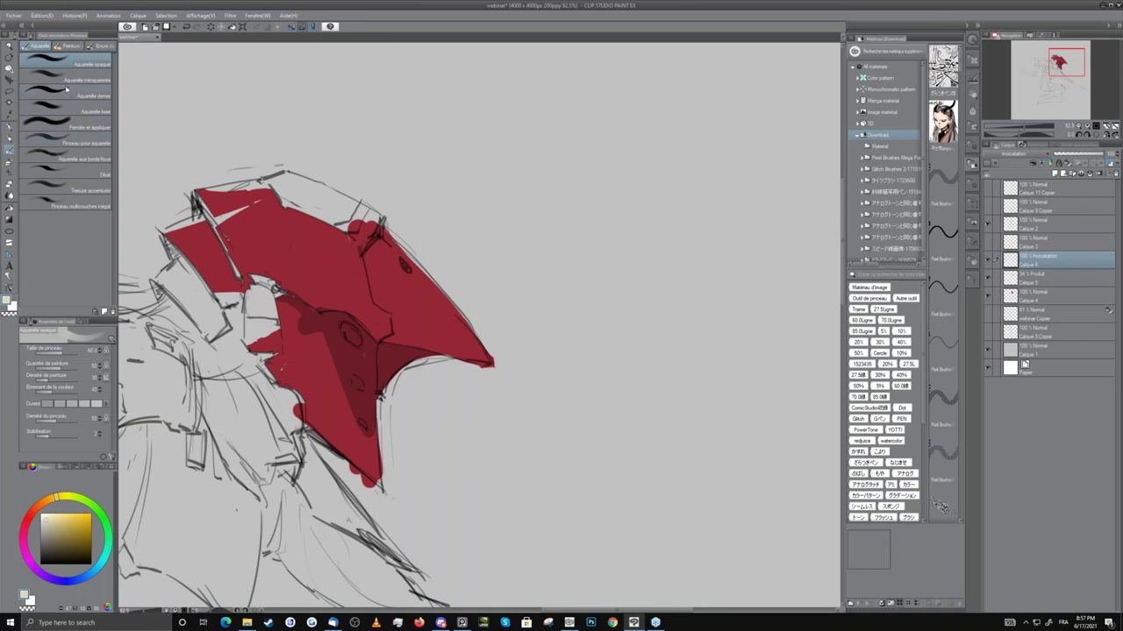
pyautogui.click(65, 81)
pyautogui.moveTo(333, 256); pyautogui.dragTo(419, 326)
pyautogui.hotkey('ctrl', 'z')
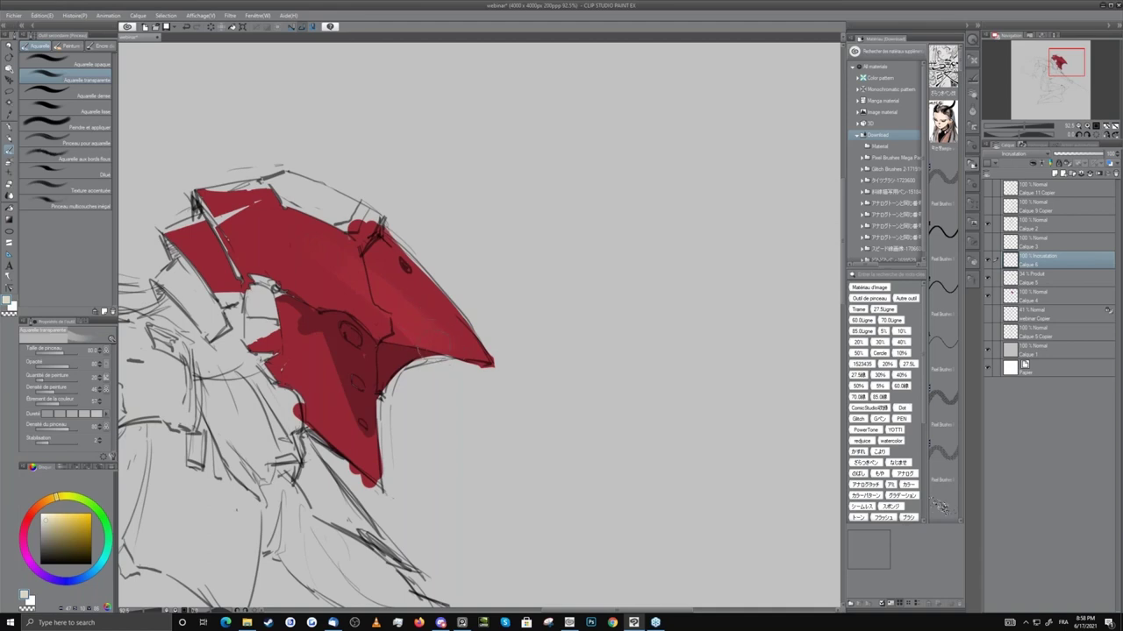
pyautogui.moveTo(319, 377)
pyautogui.mouseDown()
pyautogui.moveTo(353, 444)
pyautogui.moveTo(296, 372)
pyautogui.mouseUp()
pyautogui.hotkey('ctrl', 'z')
pyautogui.hotkey('ctrl', 'z')
# Add sharp light accents with a small pen on the side of the beak and along its plate seam.
pyautogui.press('p')
pyautogui.press('[')
pyautogui.press('[')
pyautogui.press('[')
pyautogui.moveTo(379, 306)
pyautogui.mouseDown()
pyautogui.moveTo(396, 321)
pyautogui.moveTo(409, 297)
pyautogui.mouseUp()
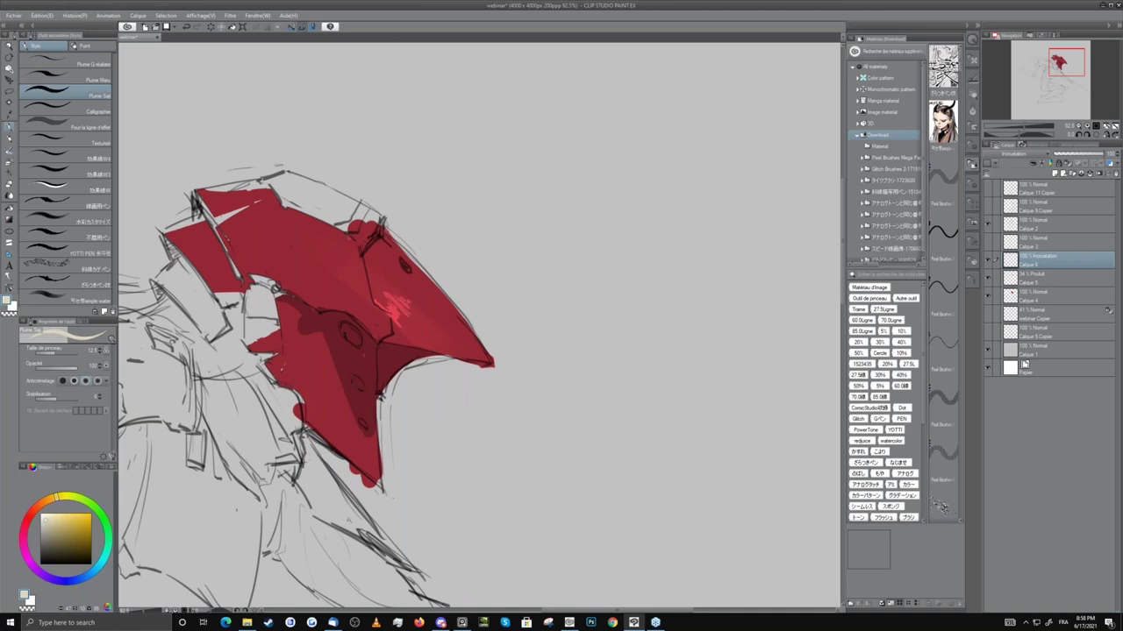
pyautogui.moveTo(391, 334); pyautogui.dragTo(395, 321)
pyautogui.moveTo(366, 255); pyautogui.dragTo(373, 297)
pyautogui.moveTo(367, 255); pyautogui.dragTo(380, 240)
# Paint light accents on the cheek guard's rear edge and, with a larger pen, on the rear helmet plate.
pyautogui.moveTo(282, 331); pyautogui.dragTo(280, 353)
pyautogui.press(']')
pyautogui.press(']')
pyautogui.press(']')
pyautogui.moveTo(180, 249)
pyautogui.mouseDown()
pyautogui.moveTo(210, 273)
pyautogui.moveTo(224, 247)
pyautogui.mouseUp()
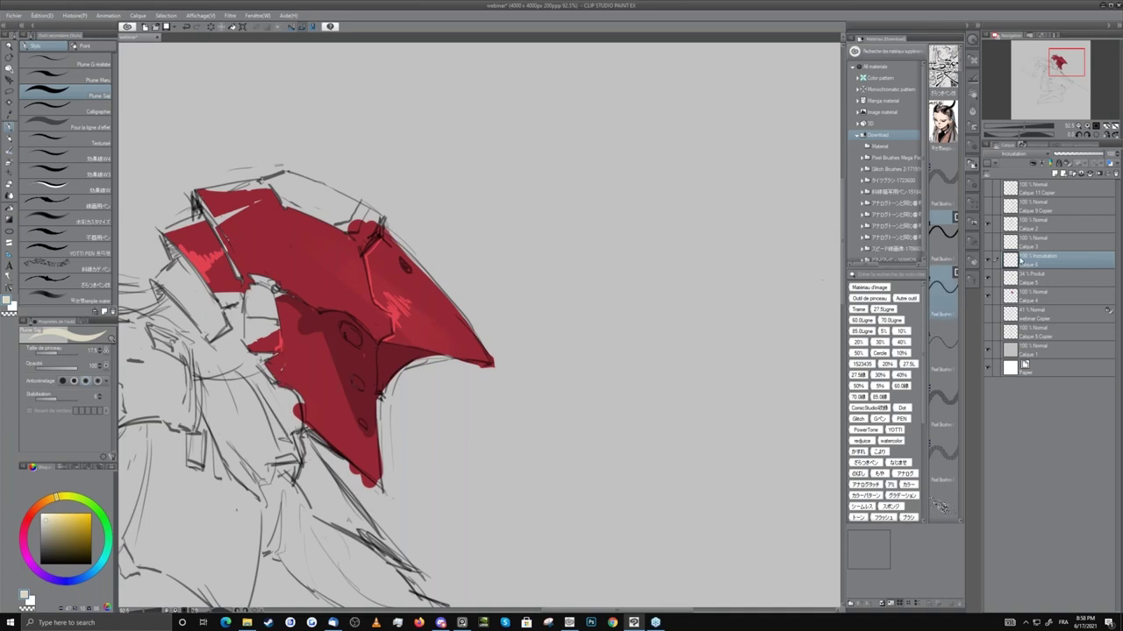
# Add a new normal layer above Calque 6 and lay dark shadow red on the cheek guard, undoing the excess.
pyautogui.click(1054, 174)
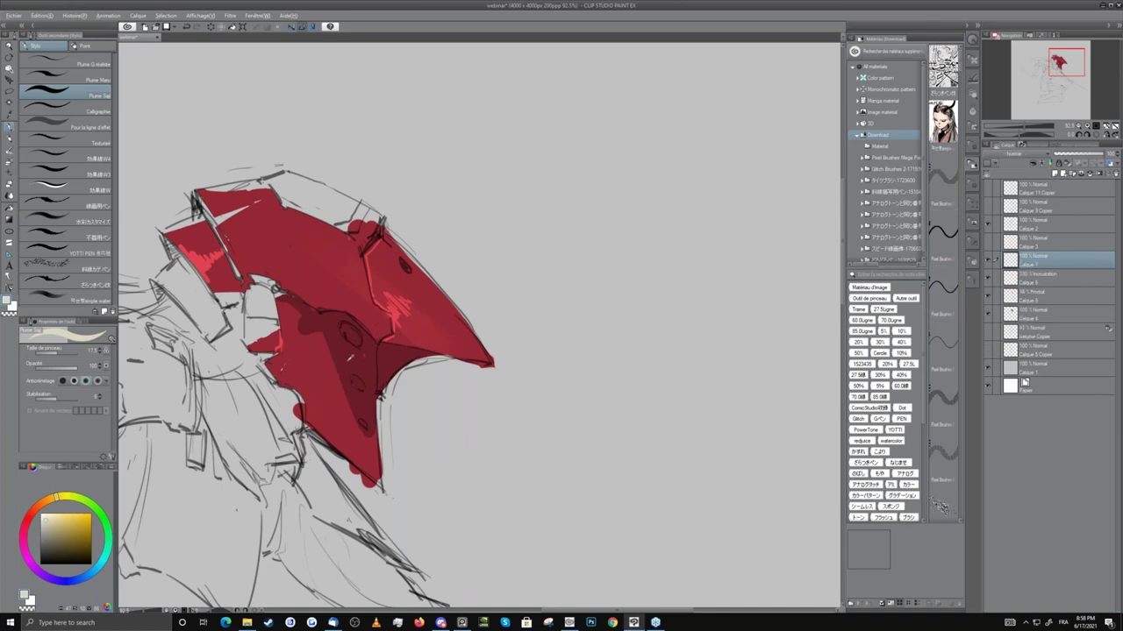
pyautogui.keyDown('alt'); pyautogui.click(350, 357); pyautogui.keyUp('alt')
pyautogui.press(']')
pyautogui.moveTo(350, 370)
pyautogui.mouseDown()
pyautogui.moveTo(335, 377)
pyautogui.moveTo(335, 358)
pyautogui.moveTo(331, 374)
pyautogui.mouseUp()
pyautogui.hotkey('ctrl', 'z')
# Blend the dark red across the cheek guard with an enlarged Aquarelle transparente brush.
pyautogui.click(11, 149)
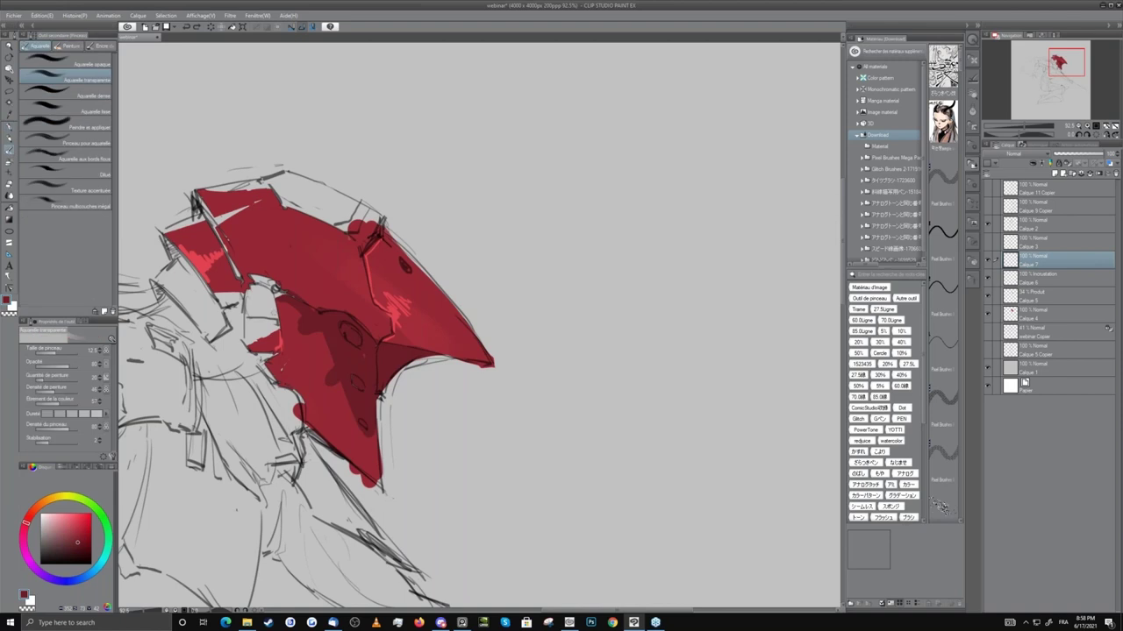
pyautogui.press(']')
pyautogui.press(']')
pyautogui.press(']')
pyautogui.press(']')
pyautogui.press(']')
pyautogui.press(']')
pyautogui.moveTo(335, 379)
pyautogui.mouseDown()
pyautogui.moveTo(335, 364)
pyautogui.moveTo(337, 394)
pyautogui.moveTo(335, 386)
pyautogui.mouseUp()
pyautogui.moveTo(358, 424)
pyautogui.mouseDown()
pyautogui.moveTo(344, 415)
pyautogui.moveTo(356, 414)
pyautogui.mouseUp()
# Smooth the shadow transition below the brow using reds sampled from the cheek guard.
pyautogui.keyDown('alt'); pyautogui.click(321, 401); pyautogui.keyUp('alt')
pyautogui.keyDown('alt'); pyautogui.click(322, 400); pyautogui.keyUp('alt')
pyautogui.moveTo(327, 330)
pyautogui.mouseDown()
pyautogui.moveTo(348, 404)
pyautogui.moveTo(321, 324)
pyautogui.moveTo(335, 351)
pyautogui.mouseUp()
pyautogui.keyDown('alt'); pyautogui.click(344, 371); pyautogui.keyUp('alt')
pyautogui.keyDown('alt'); pyautogui.click(335, 374); pyautogui.keyUp('alt')
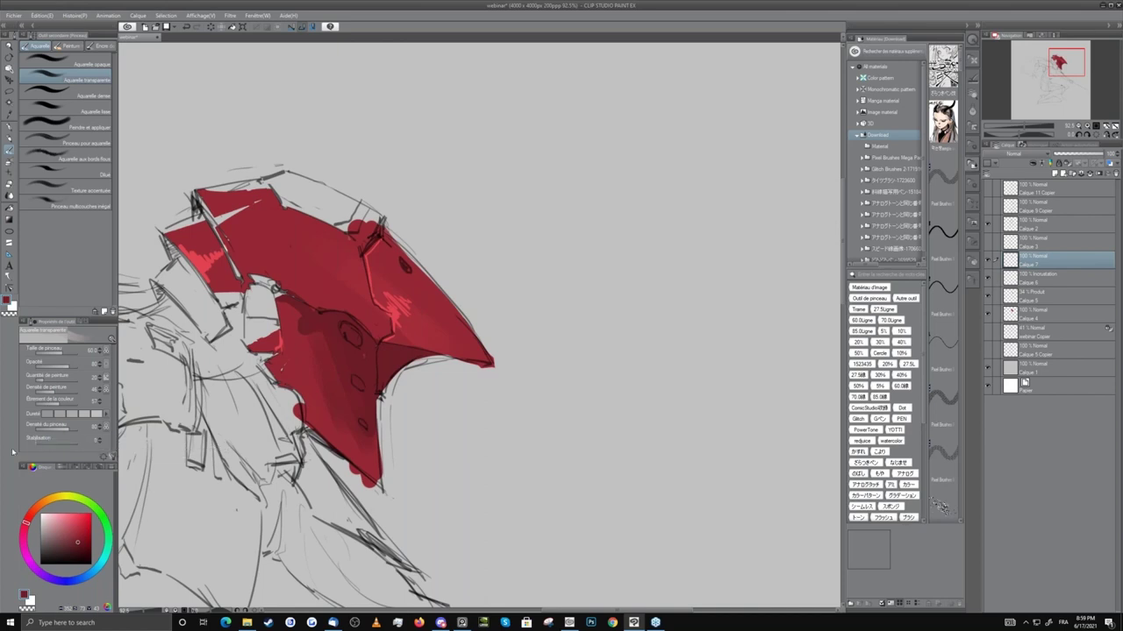
pyautogui.press('p')
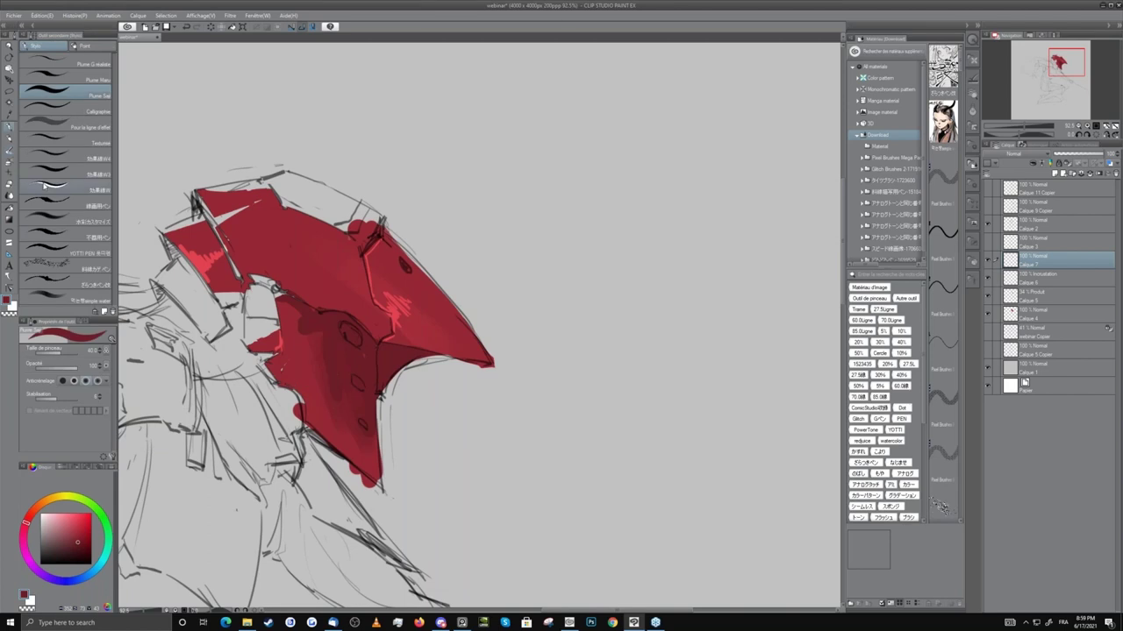
pyautogui.click(11, 149)
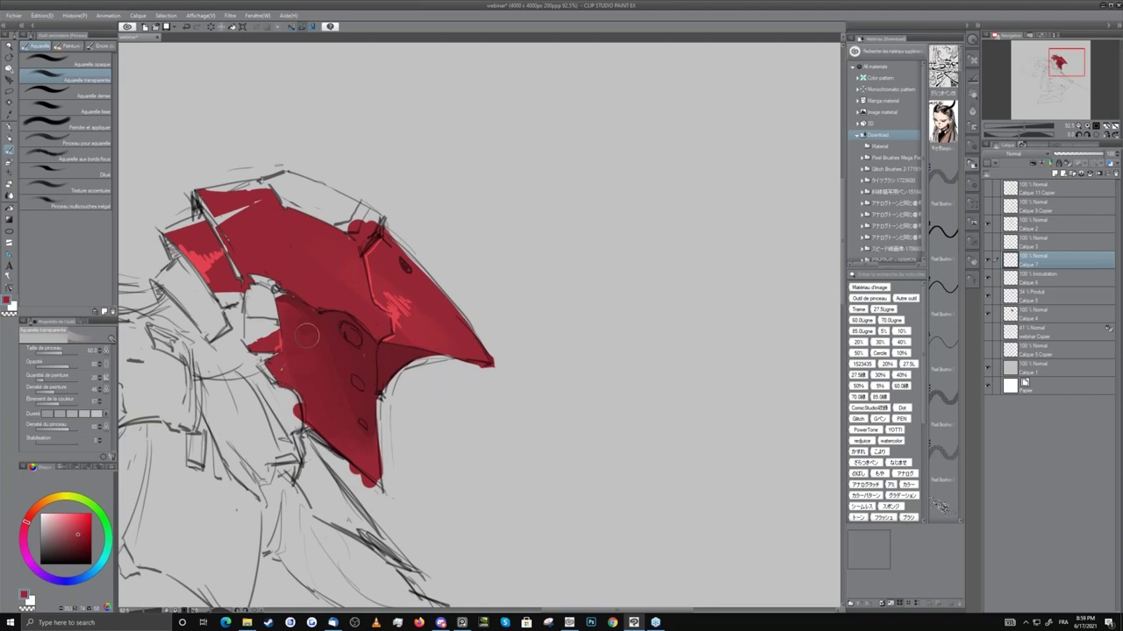
# Sample the bright beak highlight and paint lighter red over the cheek guard, the crest and the rear plate.
pyautogui.keyDown('alt'); pyautogui.click(387, 352); pyautogui.keyUp('alt')
pyautogui.keyDown('alt'); pyautogui.click(394, 305); pyautogui.keyUp('alt')
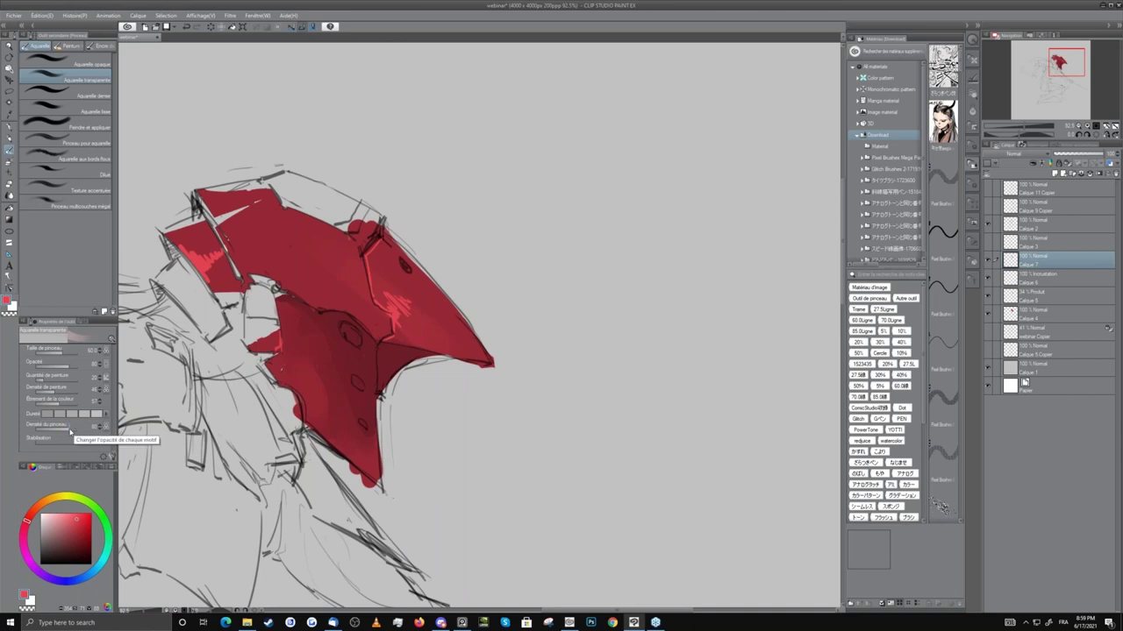
pyautogui.moveTo(317, 364)
pyautogui.mouseDown()
pyautogui.moveTo(320, 410)
pyautogui.moveTo(298, 342)
pyautogui.moveTo(338, 431)
pyautogui.mouseUp()
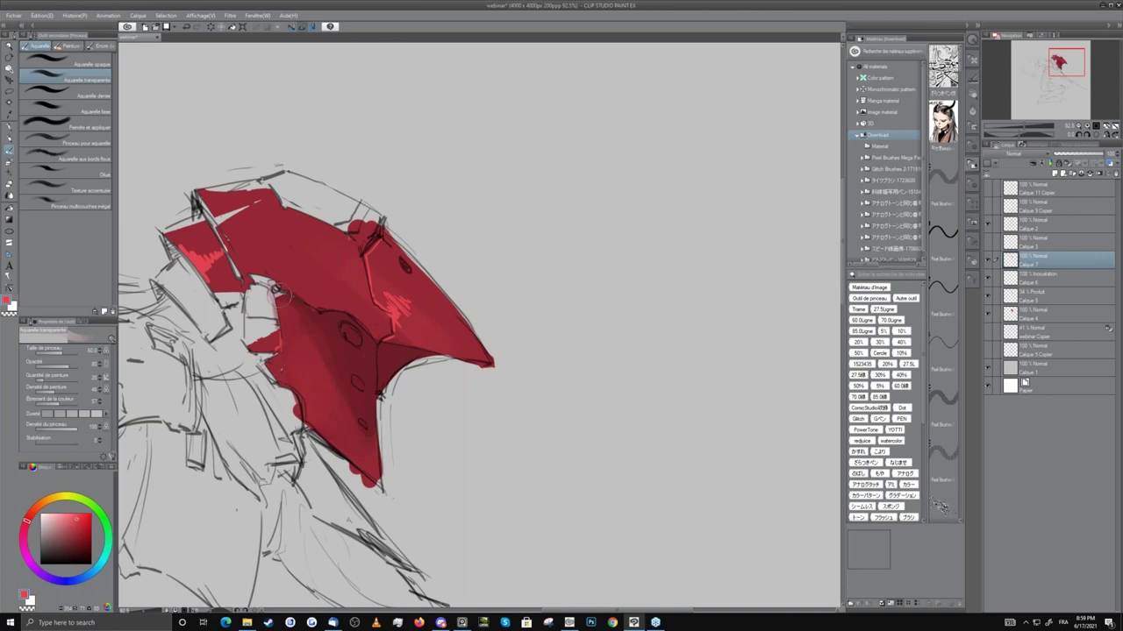
pyautogui.moveTo(235, 235)
pyautogui.mouseDown()
pyautogui.moveTo(226, 204)
pyautogui.moveTo(258, 202)
pyautogui.mouseUp()
pyautogui.moveTo(195, 265); pyautogui.dragTo(205, 245)
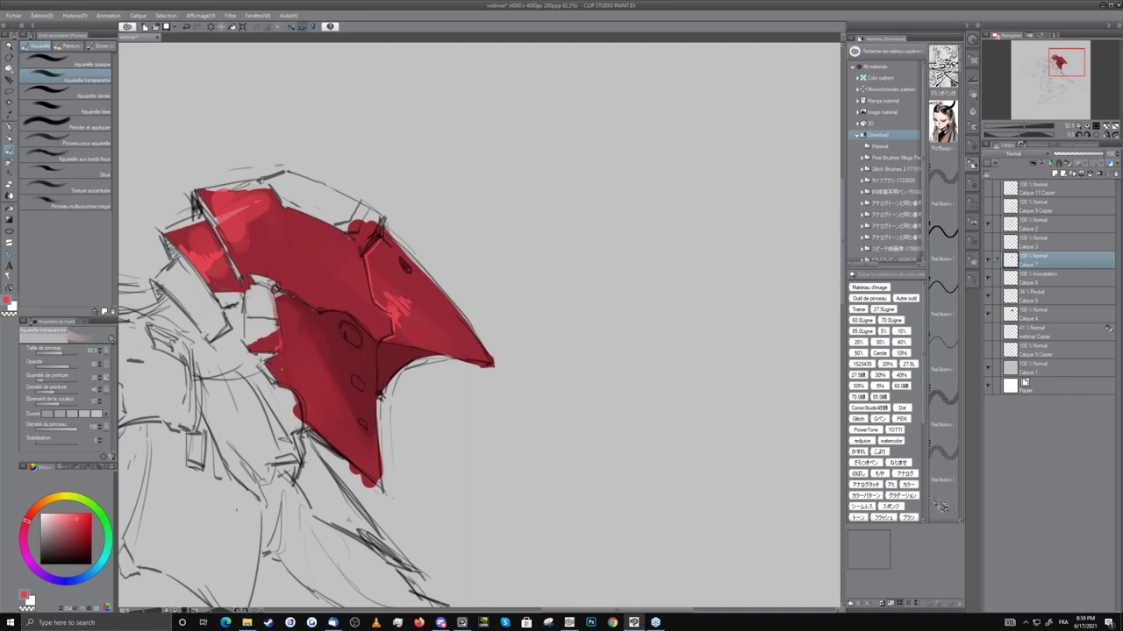
pyautogui.moveTo(219, 286); pyautogui.dragTo(237, 298)
# Blend sampled mid reds into the cheek guard and darken the outer edge of the beak.
pyautogui.keyDown('alt'); pyautogui.click(328, 366); pyautogui.keyUp('alt')
pyautogui.moveTo(332, 361)
pyautogui.mouseDown()
pyautogui.moveTo(338, 376)
pyautogui.moveTo(337, 367)
pyautogui.mouseUp()
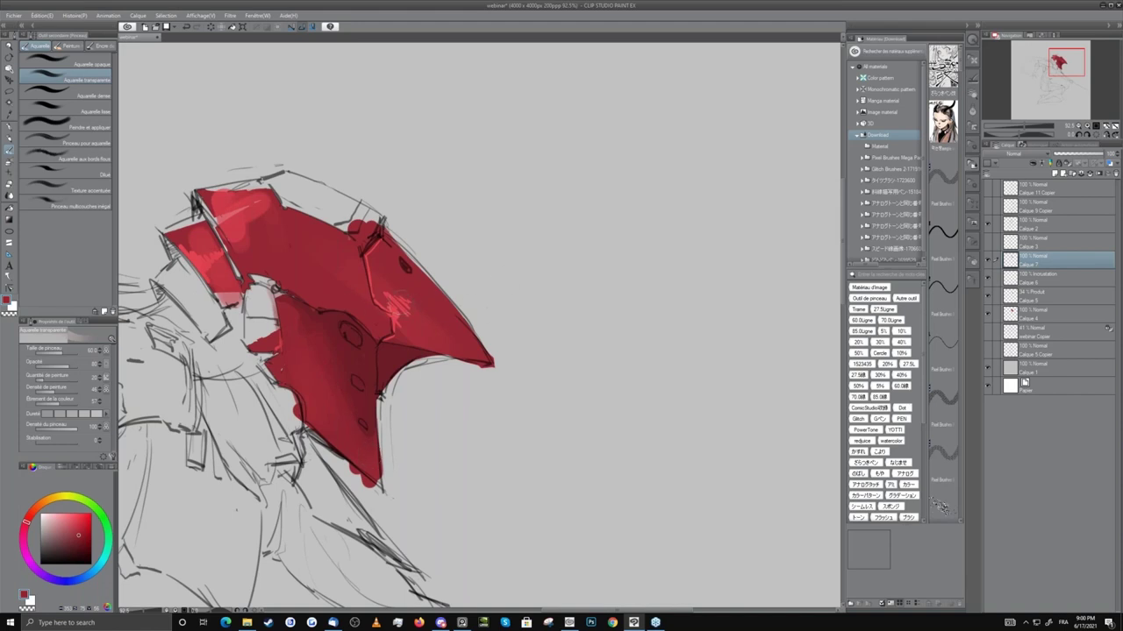
pyautogui.keyDown('alt'); pyautogui.click(406, 297); pyautogui.keyUp('alt')
pyautogui.keyDown('alt'); pyautogui.click(461, 298); pyautogui.keyUp('alt')
pyautogui.moveTo(438, 283); pyautogui.dragTo(493, 349)
pyautogui.keyDown('alt'); pyautogui.click(357, 384); pyautogui.keyUp('alt')
# Select the red shape from Calque 4 and shade the beak's upper edge inside it with sampled dark red.
pyautogui.keyDown('ctrl'); pyautogui.click(1011, 313); pyautogui.keyUp('ctrl')
pyautogui.press('p')
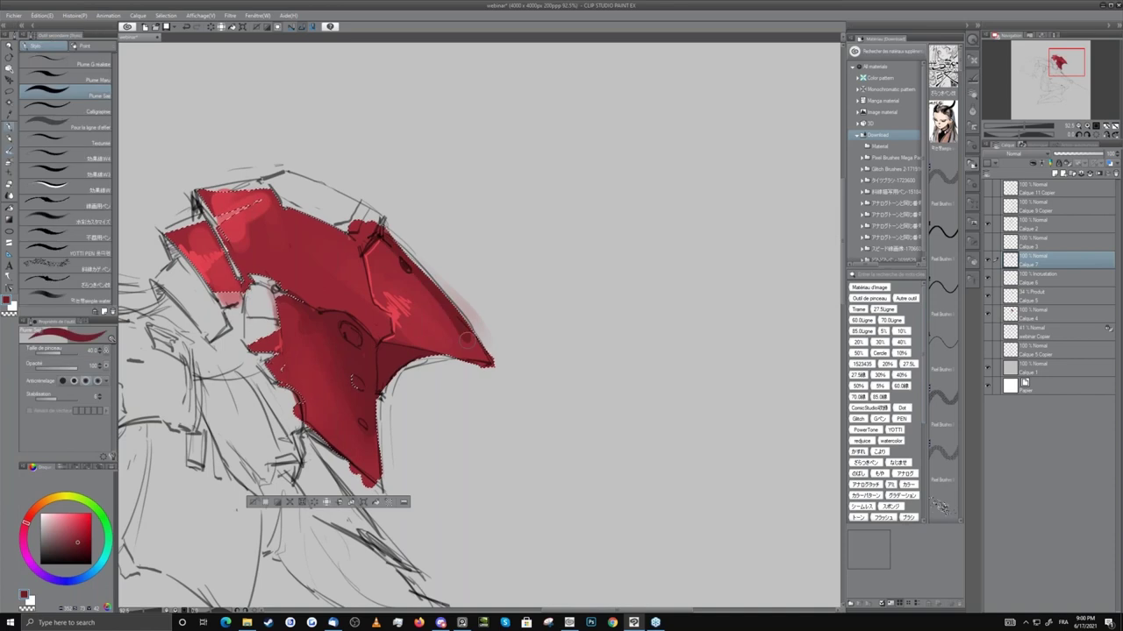
pyautogui.keyDown('alt'); pyautogui.click(444, 308); pyautogui.keyUp('alt')
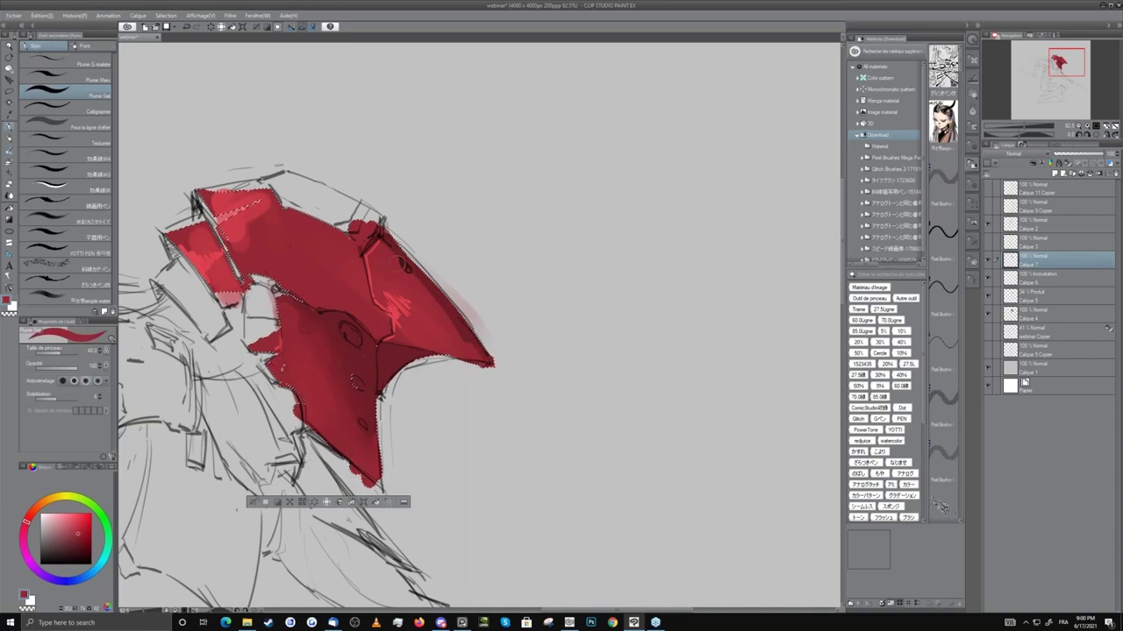
pyautogui.moveTo(402, 261); pyautogui.dragTo(470, 338)
pyautogui.press('b')
pyautogui.moveTo(415, 265); pyautogui.dragTo(433, 295)
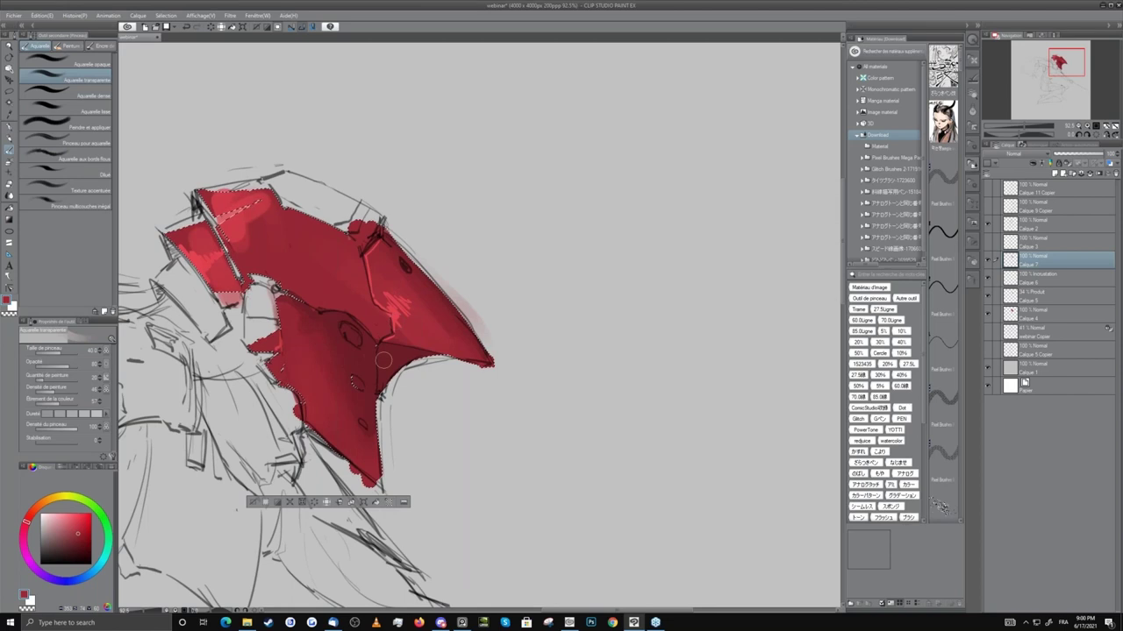
# Darken the holes in the cheek guard with a smaller brush in near-black red and clear the selection.
pyautogui.click(77, 556)
pyautogui.press('[')
pyautogui.press('[')
pyautogui.press('[')
pyautogui.moveTo(346, 327); pyautogui.dragTo(354, 345)
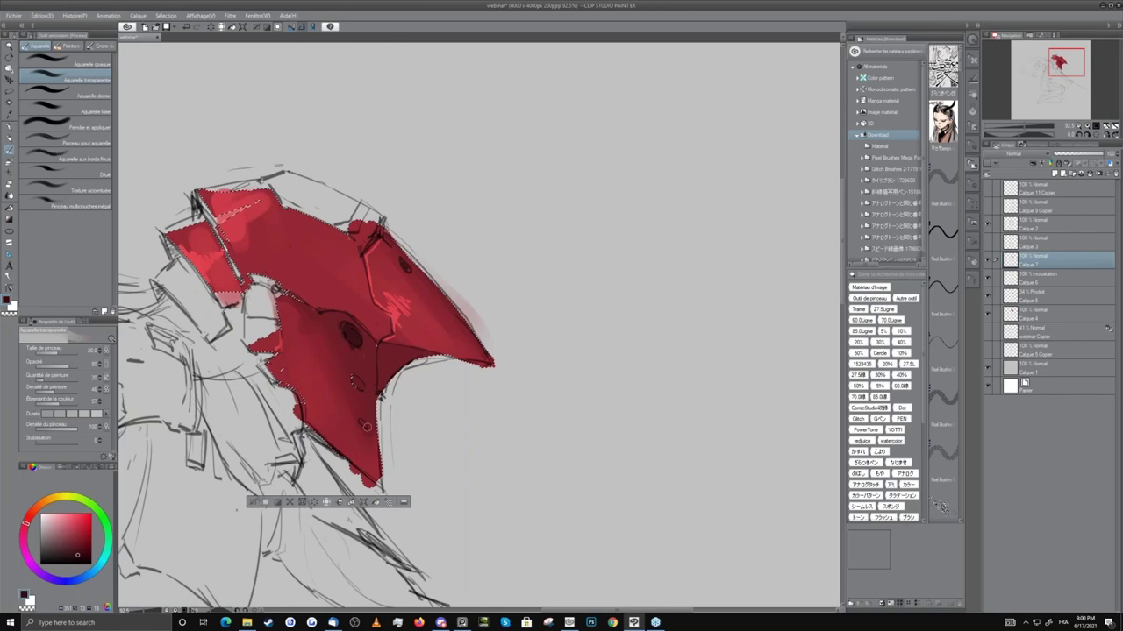
pyautogui.hotkey('ctrl', 'd')
# Define the two lower cheek guard holes in near-black red with a smaller pen.
pyautogui.press('p')
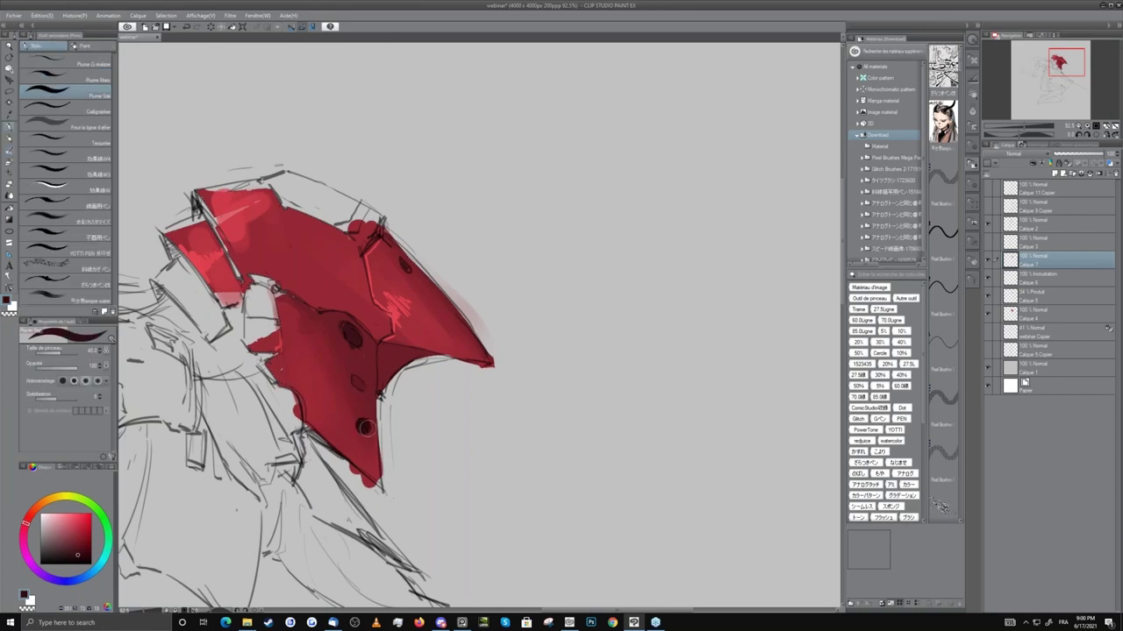
pyautogui.press('[')
pyautogui.press('[')
pyautogui.press('[')
pyautogui.press('[')
pyautogui.moveTo(361, 422); pyautogui.dragTo(364, 427)
pyautogui.press('[')
pyautogui.click(358, 383)
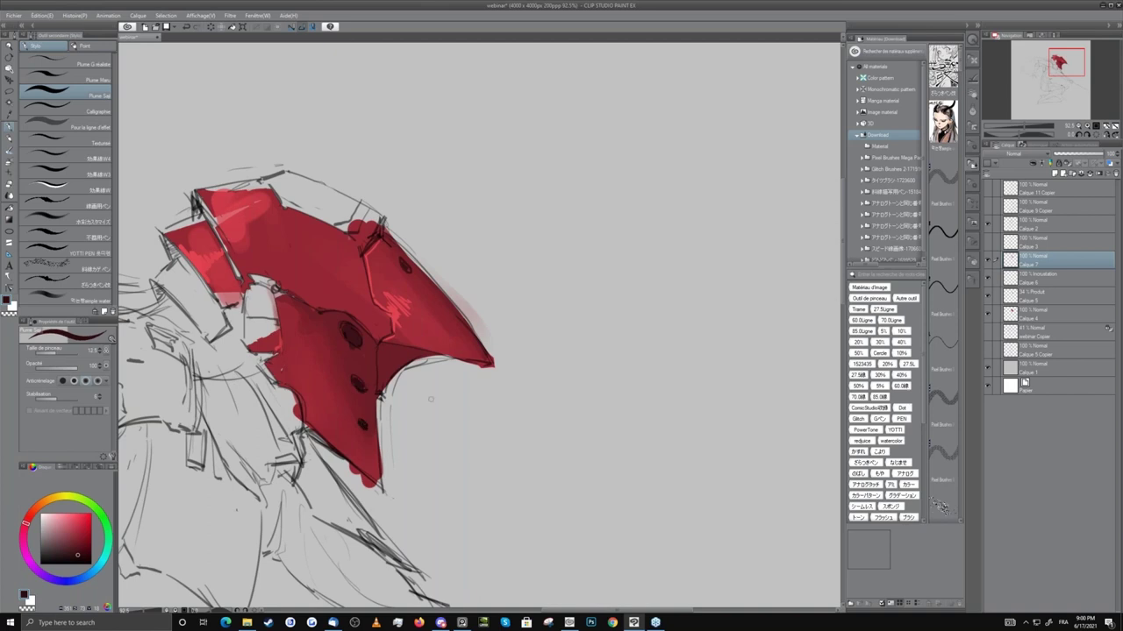
# Place a tiny light glint in each cheek guard hole, undoing the oversized first one and reducing the pen size.
pyautogui.press('x')
pyautogui.click(357, 382)
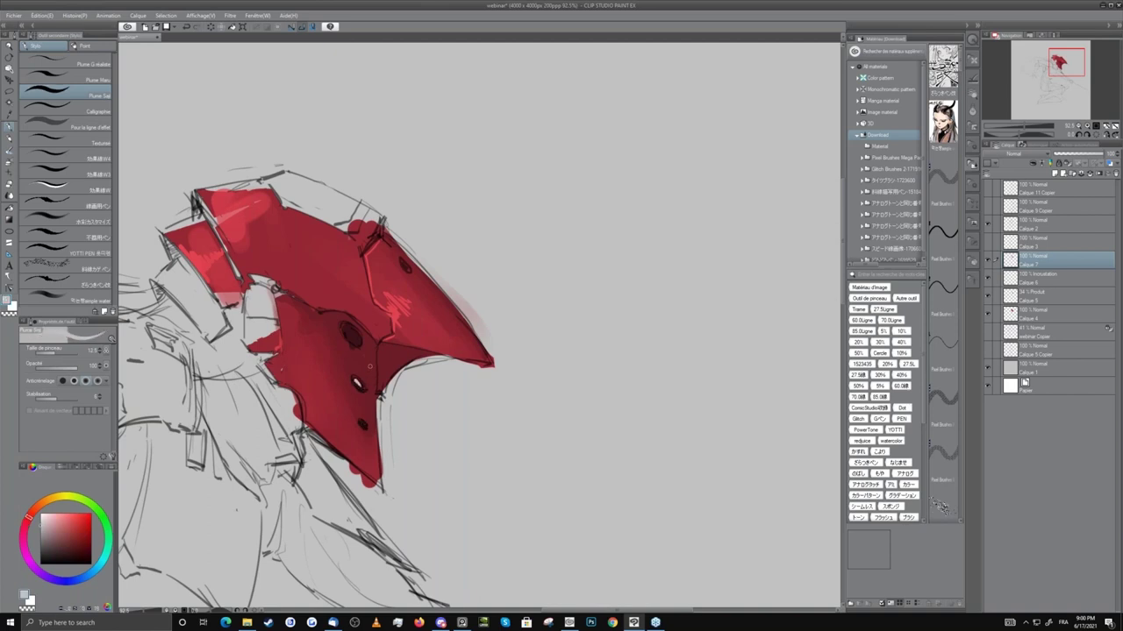
pyautogui.hotkey('ctrl', 'z')
pyautogui.press('[')
pyautogui.press('[')
pyautogui.press('[')
pyautogui.press('[')
pyautogui.press('[')
pyautogui.click(352, 335)
pyautogui.click(362, 421)
# Cover the pale slit on the helmet's crest with lighter red using a larger pen.
pyautogui.moveTo(419, 389); pyautogui.dragTo(460, 394)
pyautogui.keyDown('alt'); pyautogui.click(306, 209); pyautogui.keyUp('alt')
pyautogui.press(']')
pyautogui.press(']')
pyautogui.press(']')
pyautogui.press(']')
pyautogui.press(']')
pyautogui.moveTo(289, 213); pyautogui.dragTo(258, 226)
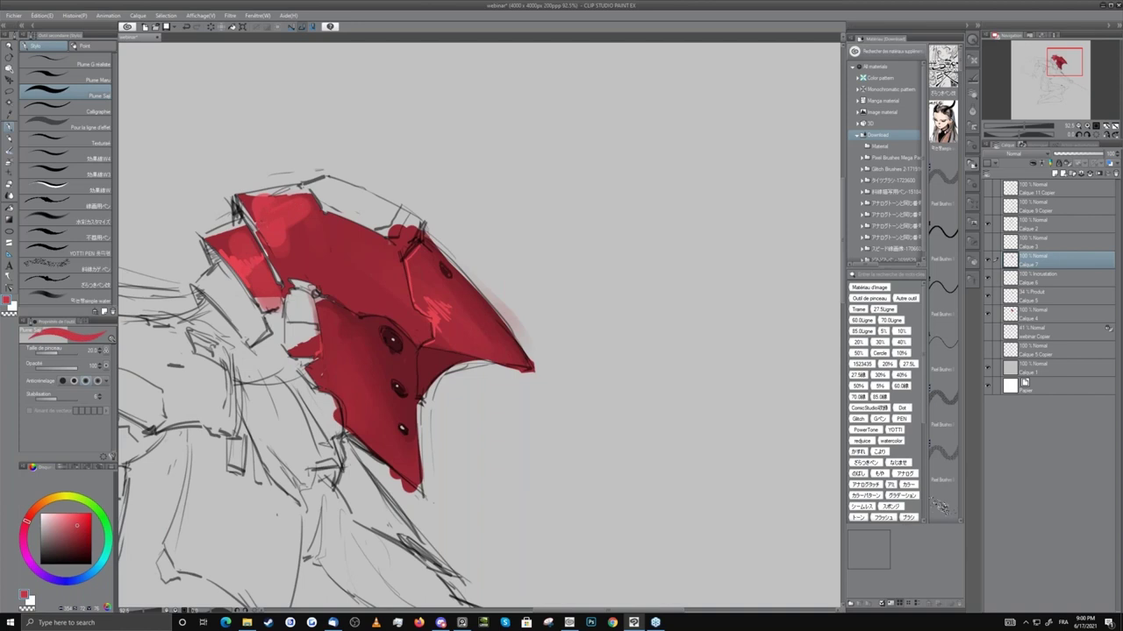
pyautogui.keyDown('alt'); pyautogui.click(296, 247); pyautogui.keyUp('alt')
# Tidy the red at the beak's tip with the hard eraser and select the base colour layer Calque 4.
pyautogui.click(8, 46)
pyautogui.moveTo(443, 349)
pyautogui.mouseDown()
pyautogui.moveTo(412, 341)
pyautogui.moveTo(386, 262)
pyautogui.moveTo(393, 248)
pyautogui.moveTo(415, 275)
pyautogui.mouseUp()
pyautogui.press('e')
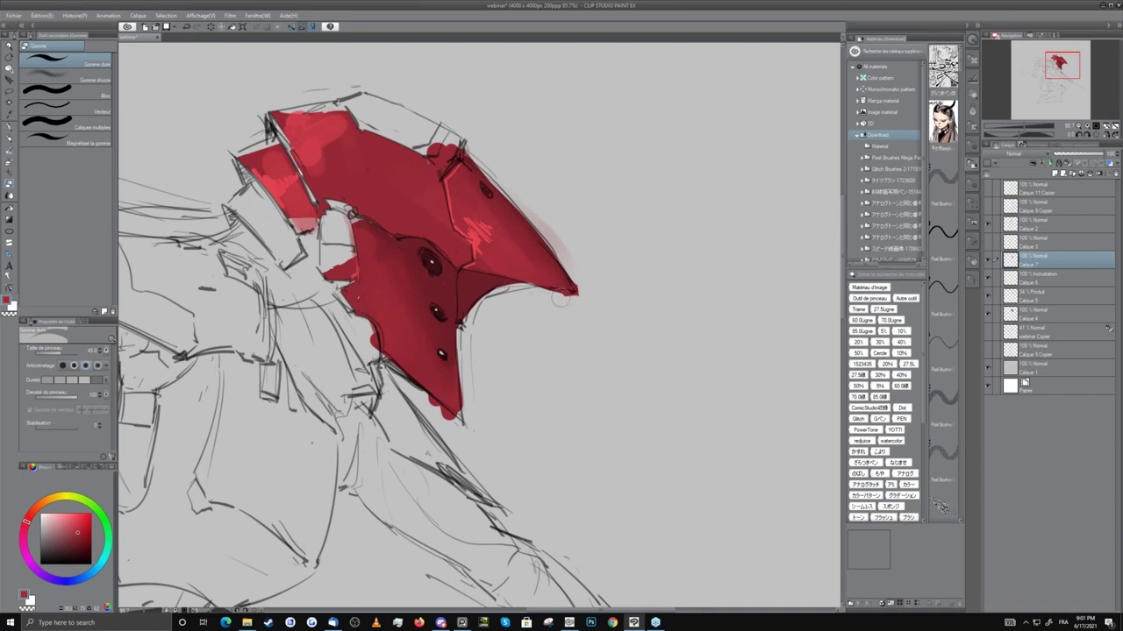
pyautogui.click(1032, 317)
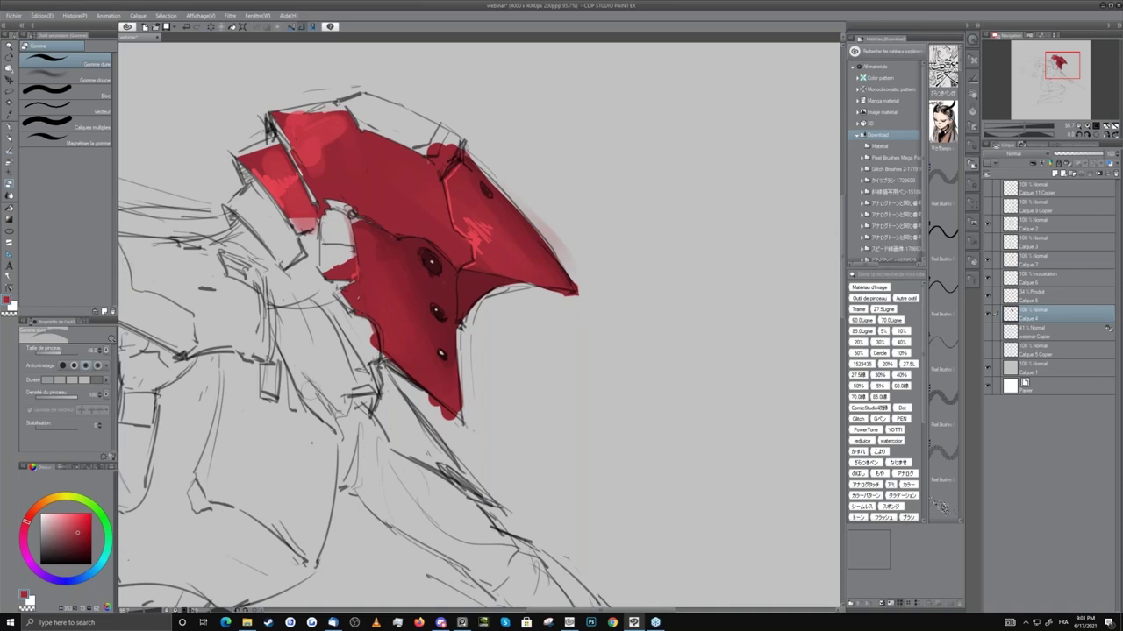
# View the painted helmet together with the whole figure.
pyautogui.click(7, 48)
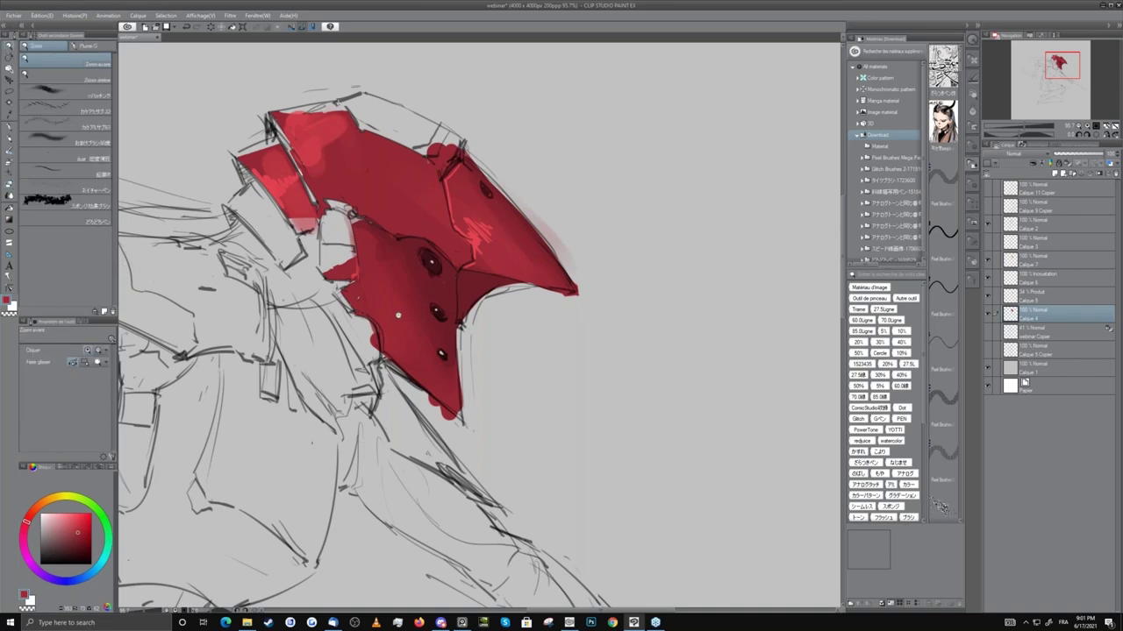
pyautogui.scroll(-5, 398, 315)
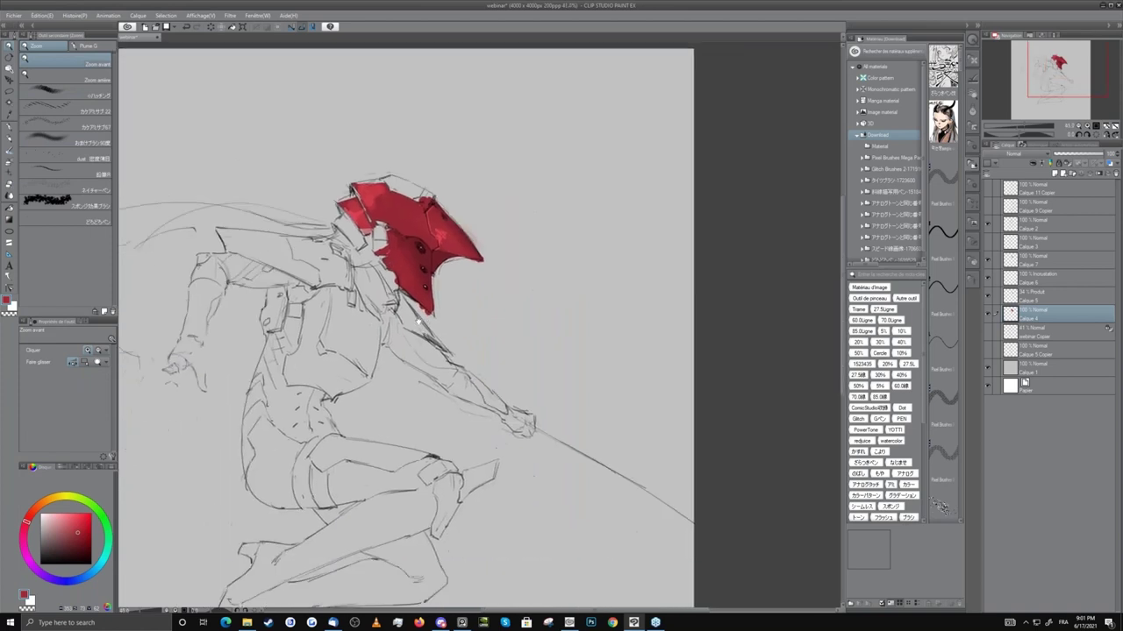
pyautogui.moveTo(419, 368); pyautogui.dragTo(419, 355)
pyautogui.moveTo(421, 404)
pyautogui.mouseDown()
pyautogui.moveTo(456, 367)
pyautogui.moveTo(439, 404)
pyautogui.moveTo(419, 401)
pyautogui.mouseUp()
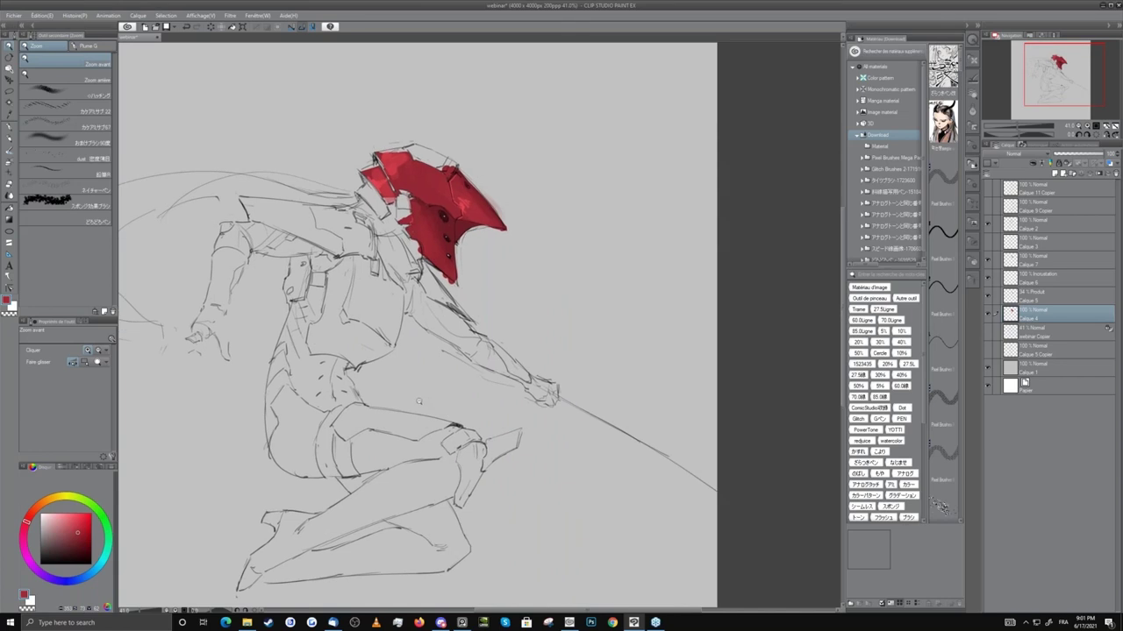